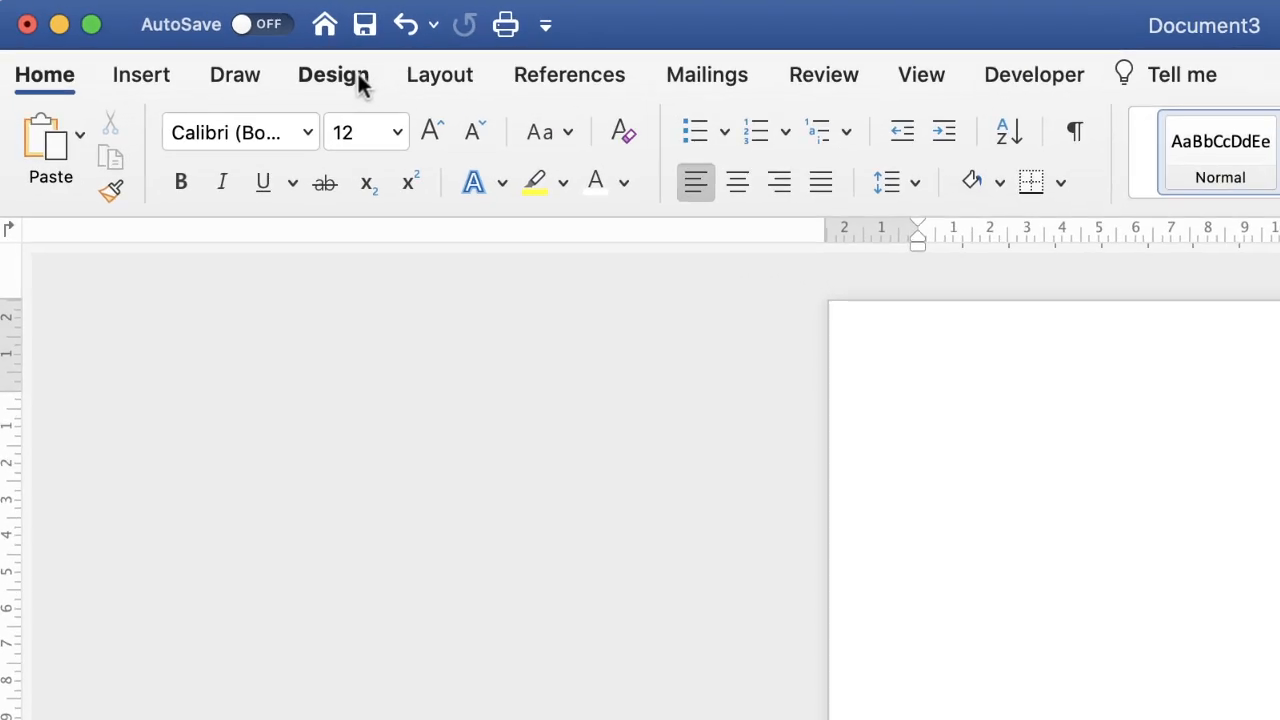
# Step: Look through the custom page colour pickers: wheel, sliders, palettes, image palettes and pencils
pyautogui.click(359, 76)
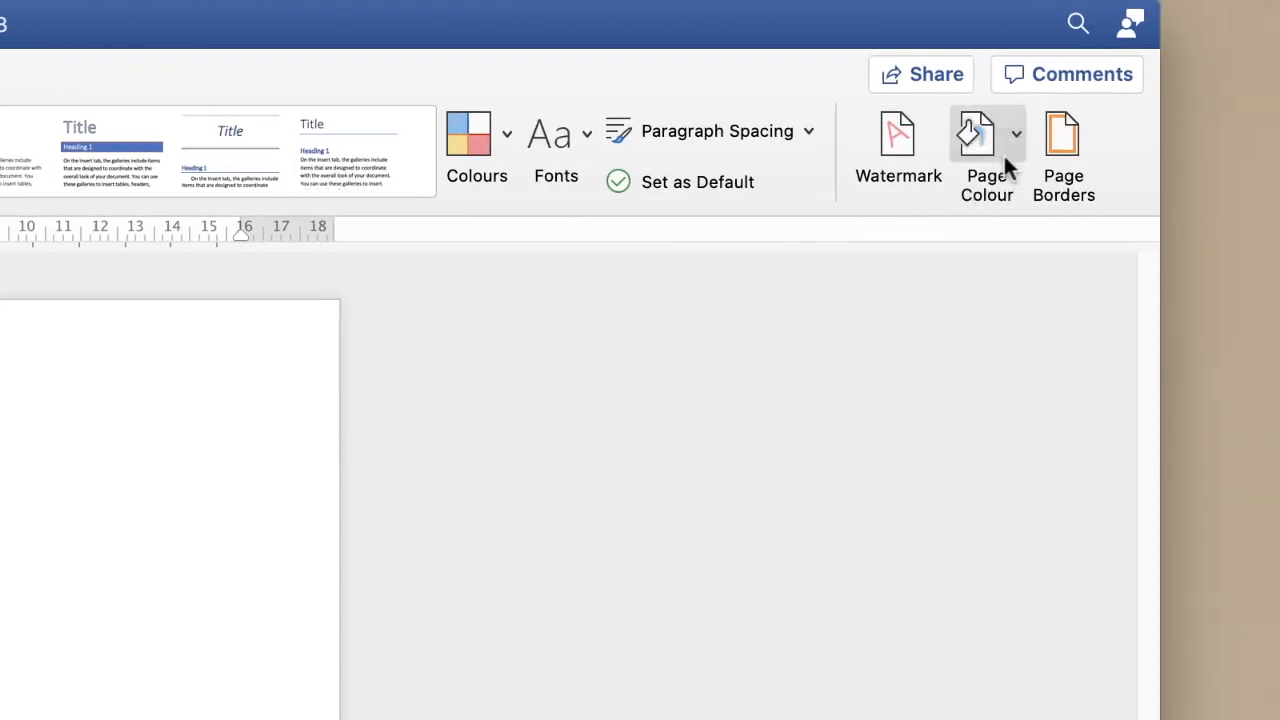
pyautogui.click(1016, 138)
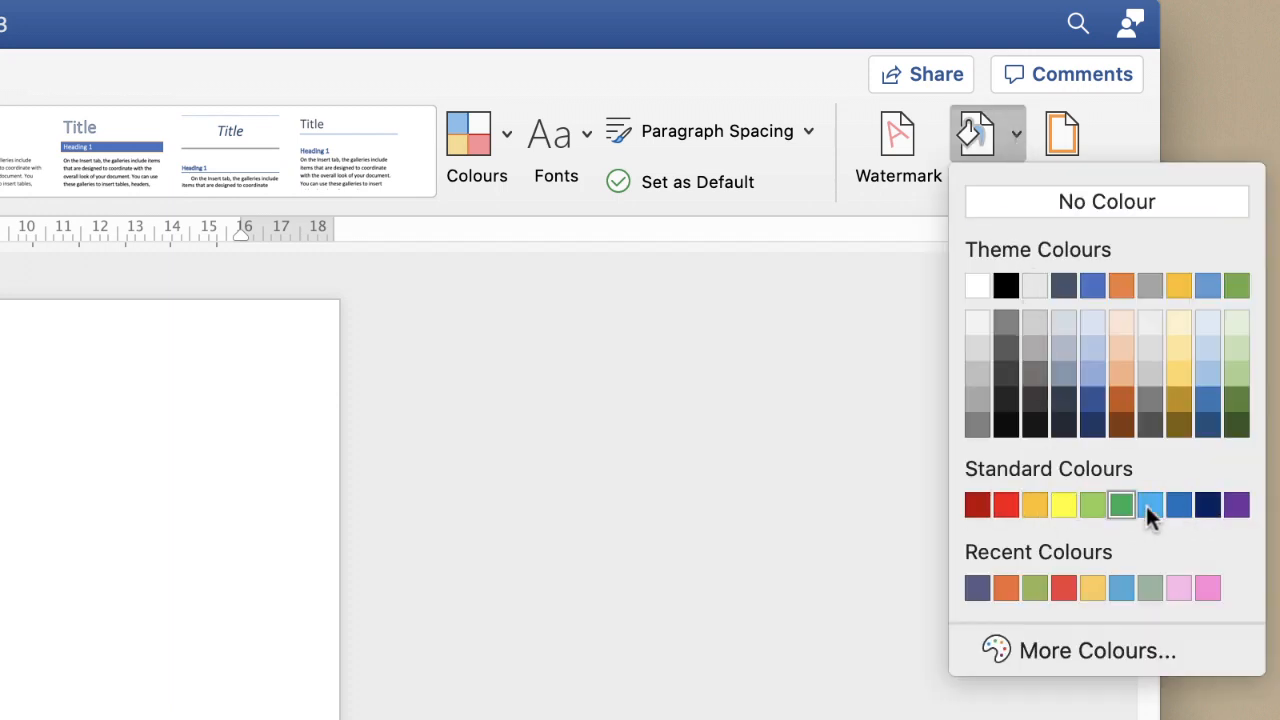
pyautogui.click(1022, 655)
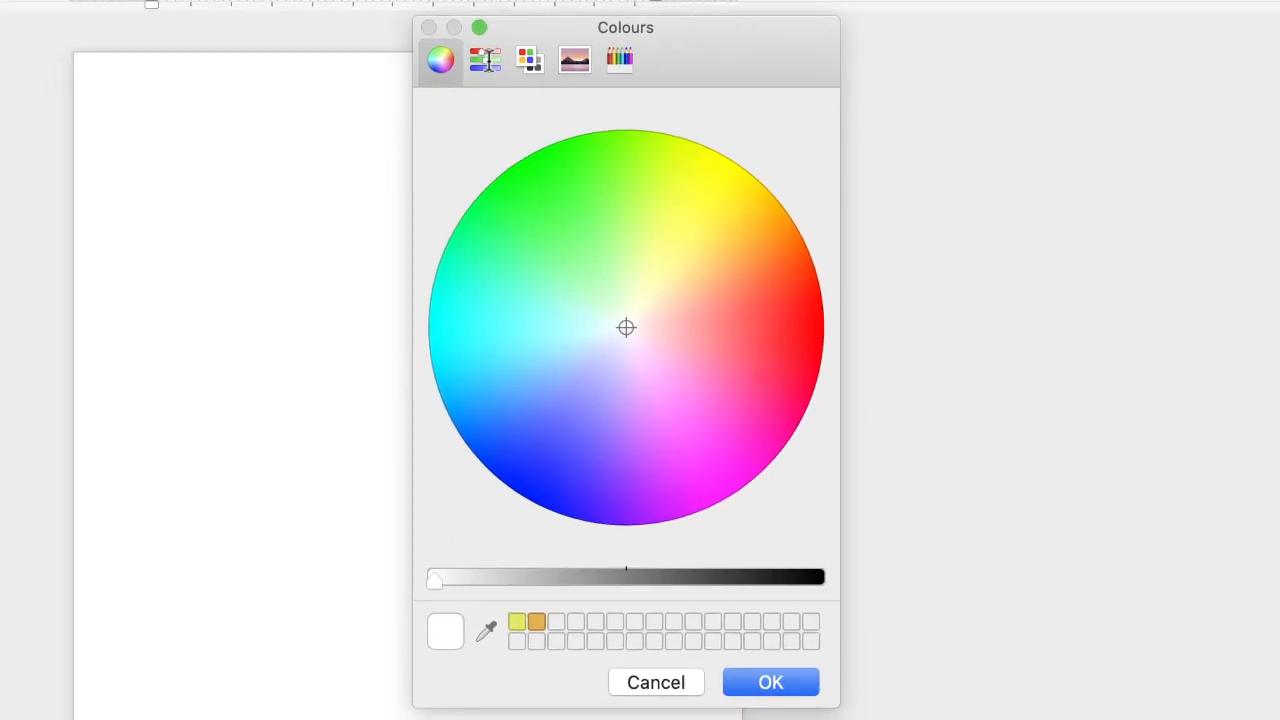
pyautogui.click(490, 58)
pyautogui.click(531, 58)
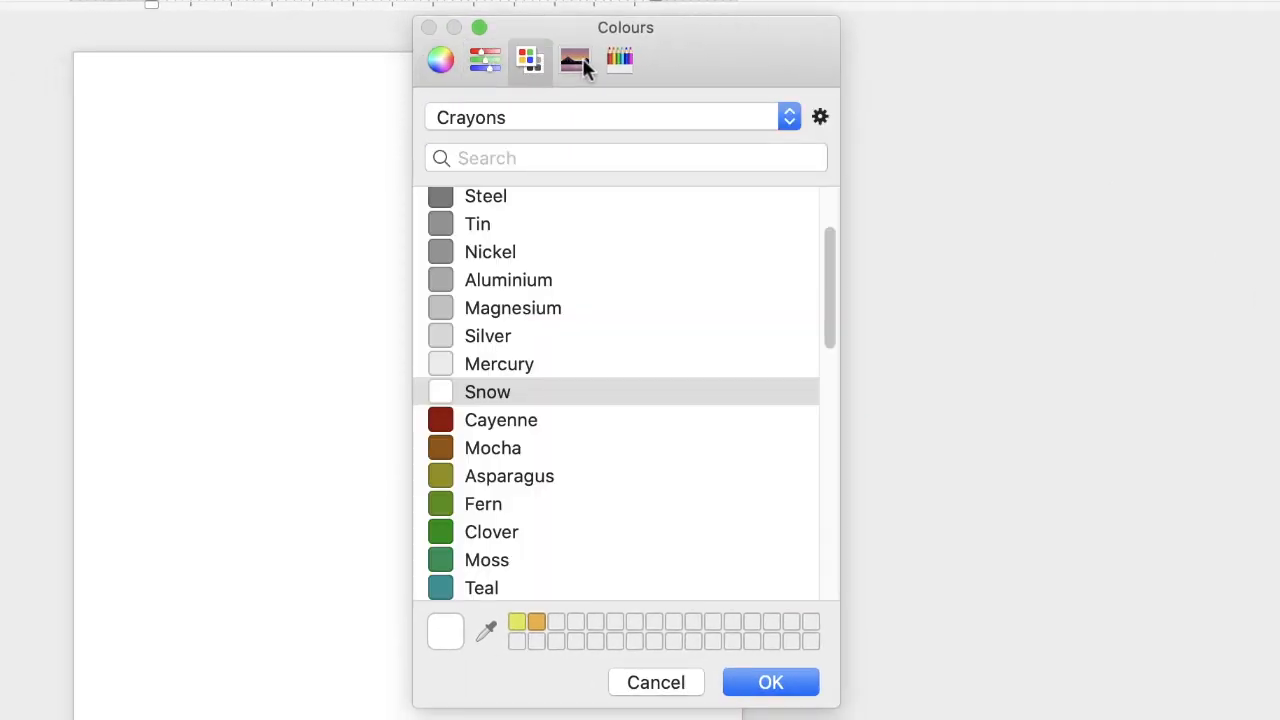
pyautogui.click(577, 62)
pyautogui.click(621, 64)
pyautogui.click(440, 62)
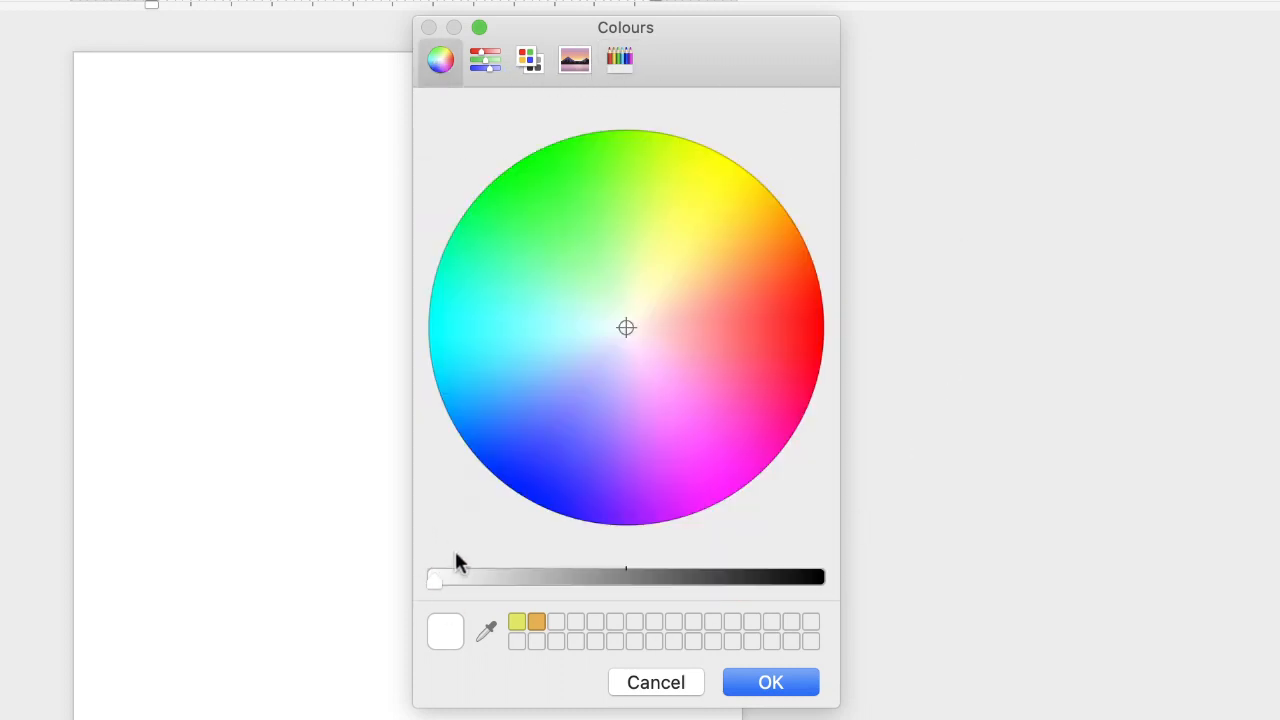
pyautogui.click(487, 631)
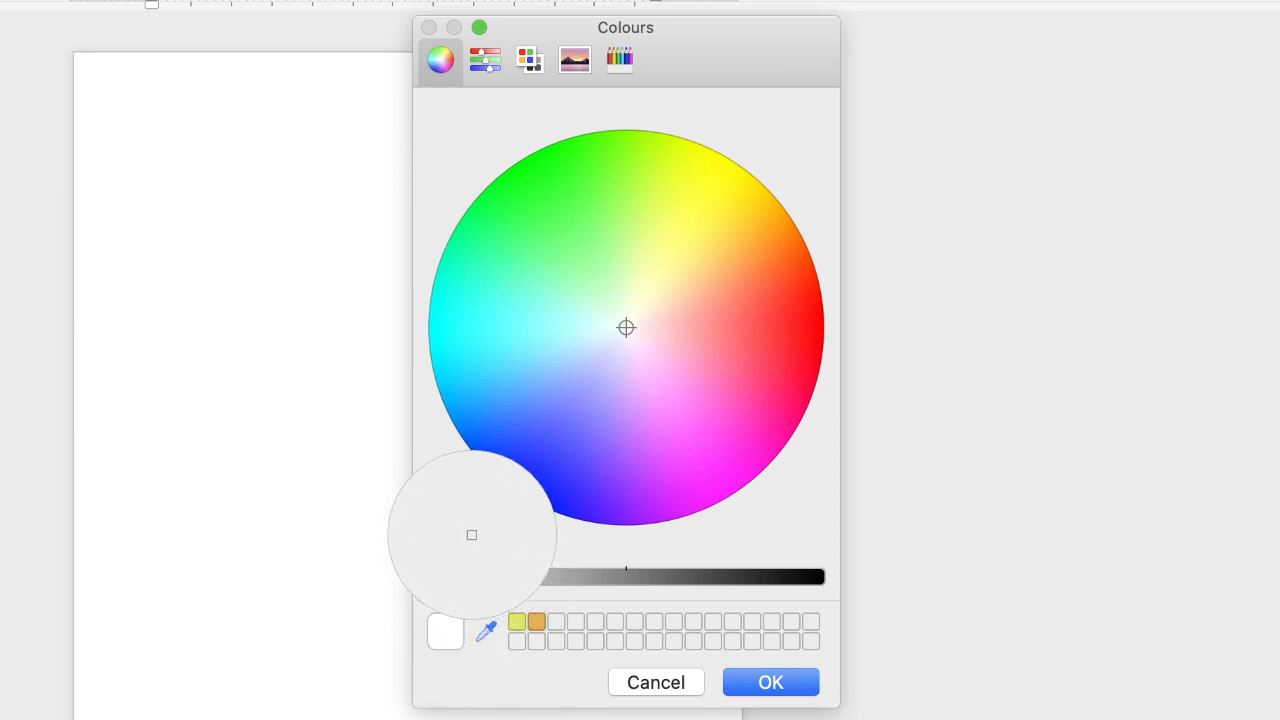
pyautogui.click(209, 273)
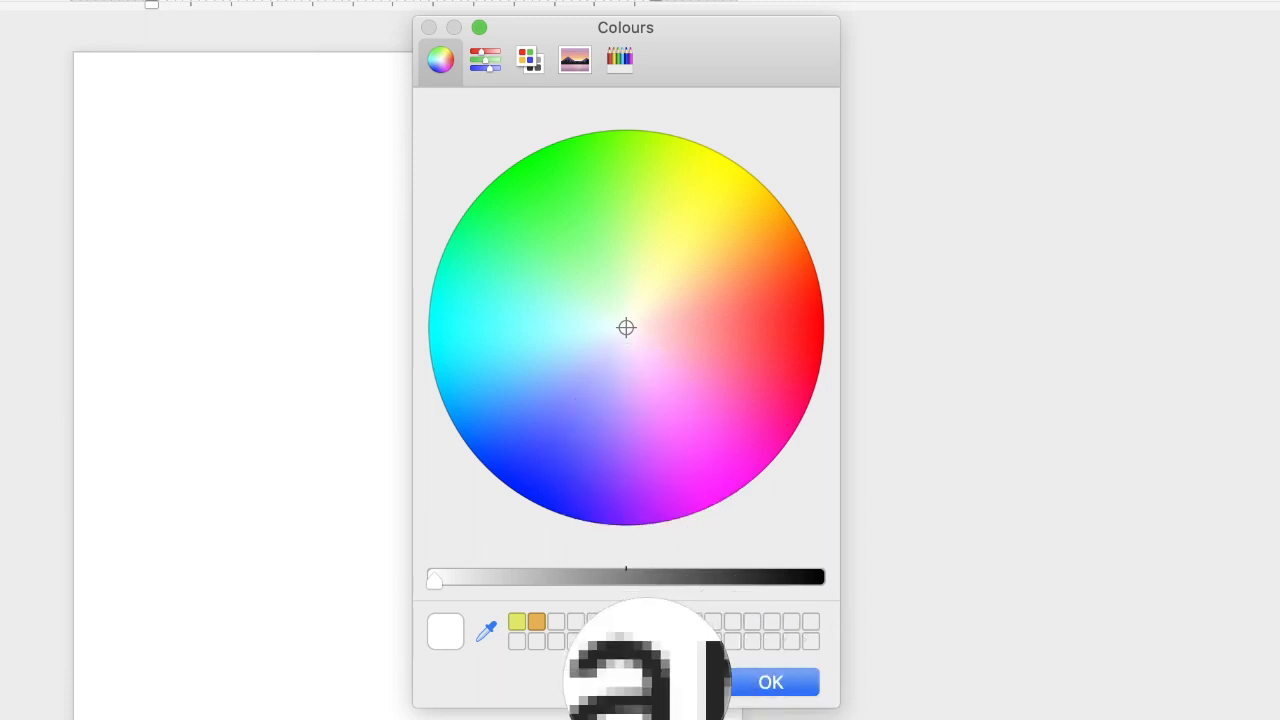
pyautogui.click(650, 680)
pyautogui.click(658, 685)
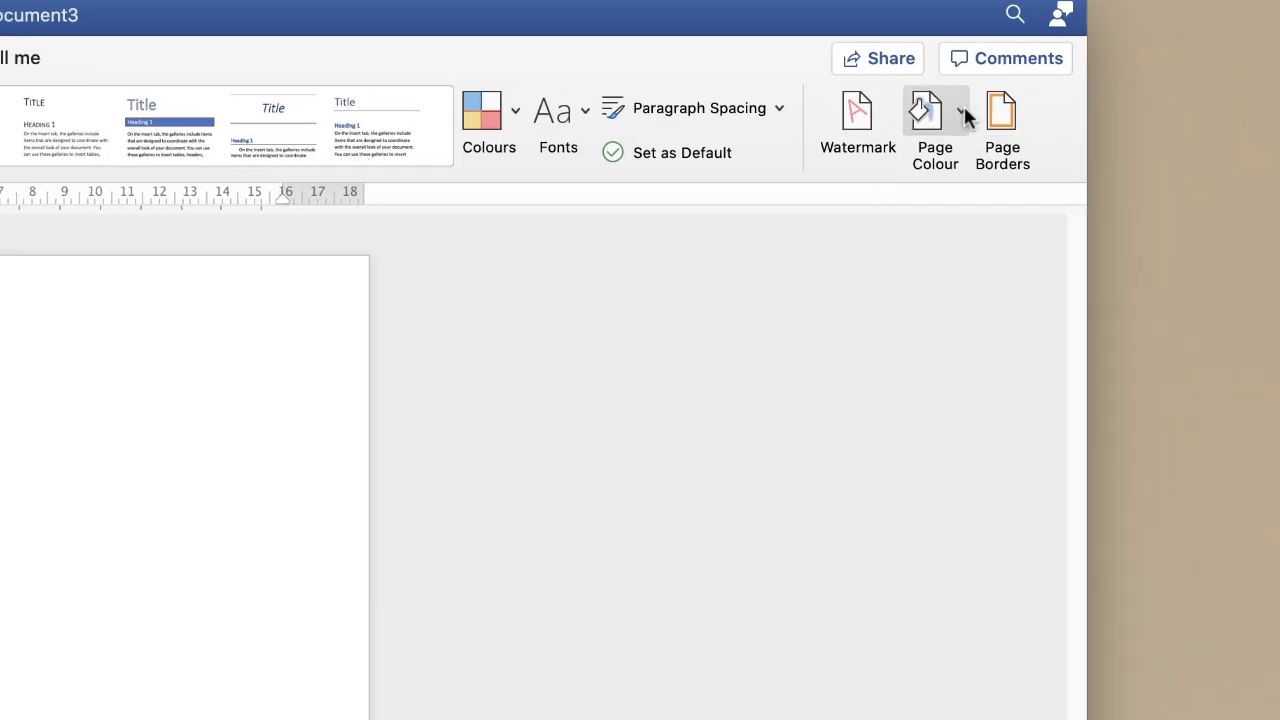
# Step: Set the page colour to the standard blue
pyautogui.click(963, 114)
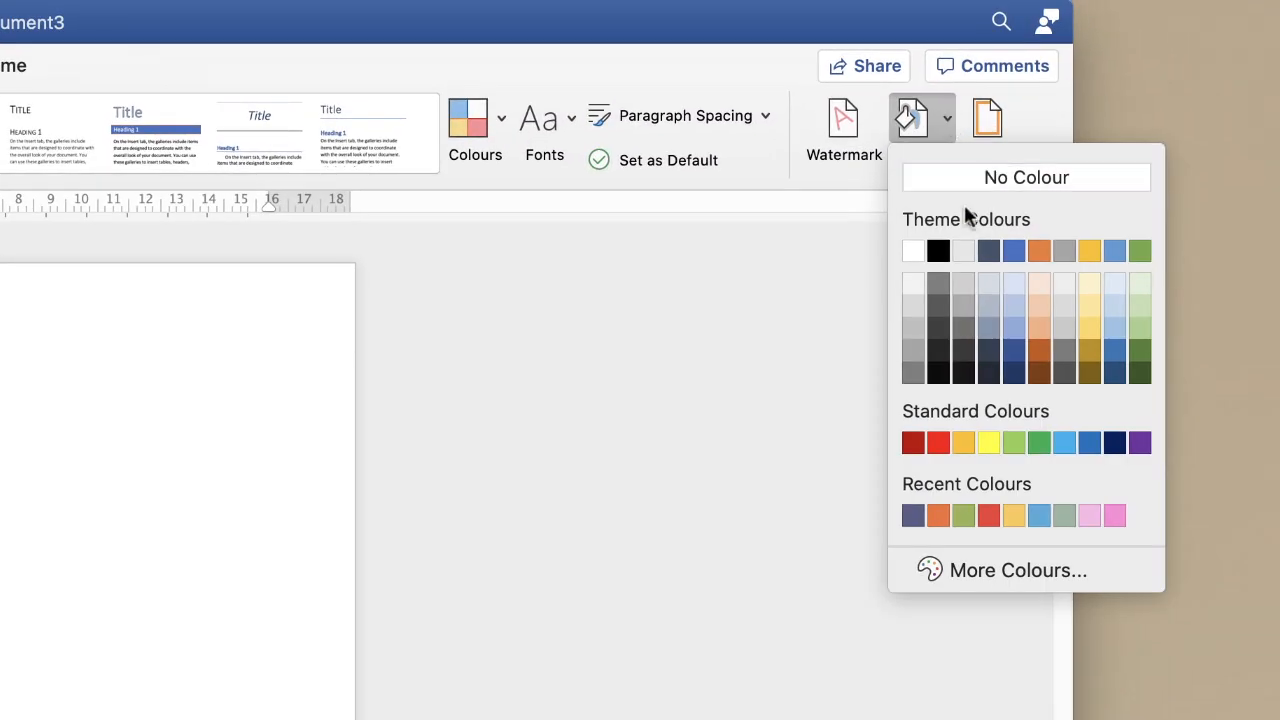
pyautogui.click(1087, 443)
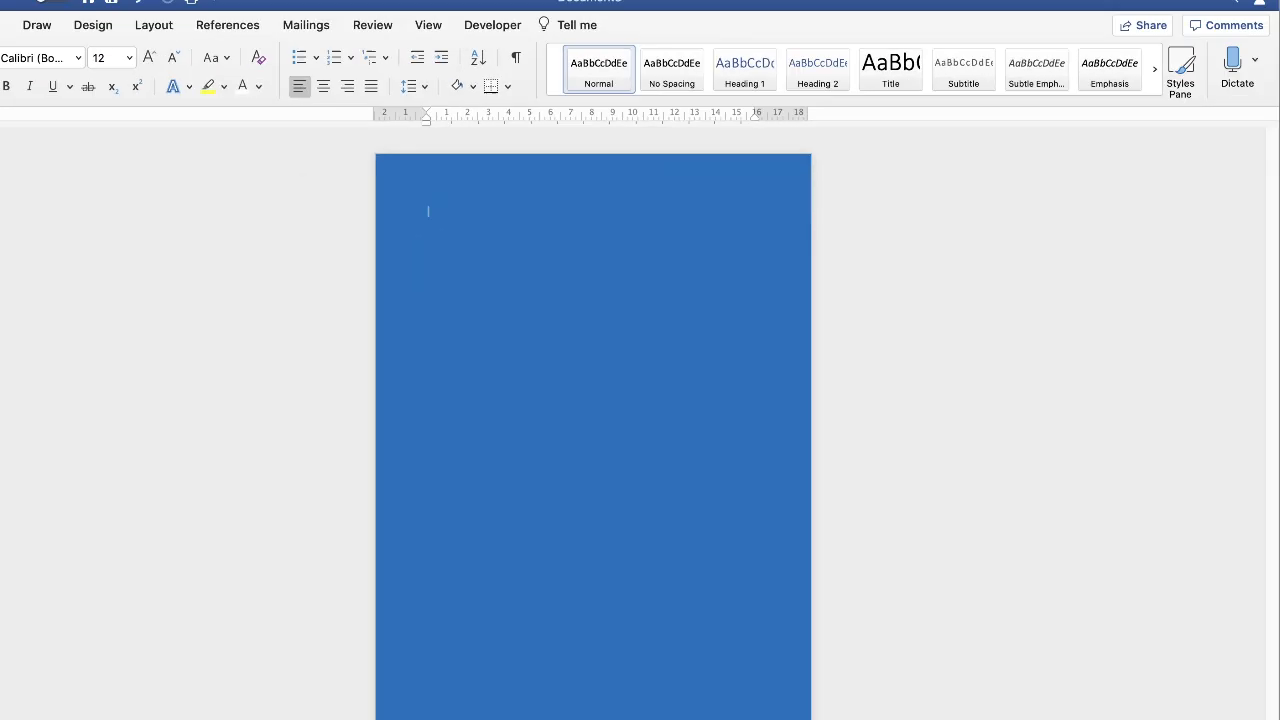
# Step: Switch to Safari, look through the robot cartoon images related to the VectorStock set, and return to the Word document
pyautogui.press('super+Tab')
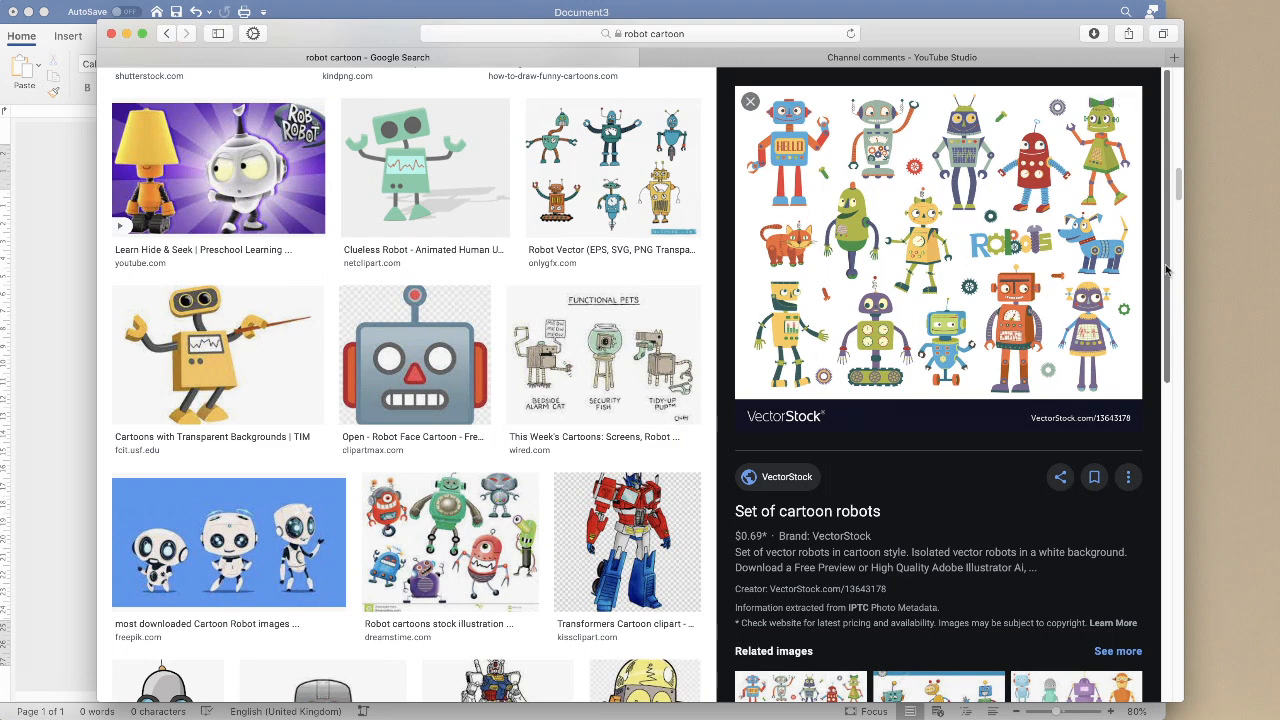
pyautogui.moveTo(1166, 270); pyautogui.dragTo(1155, 646)
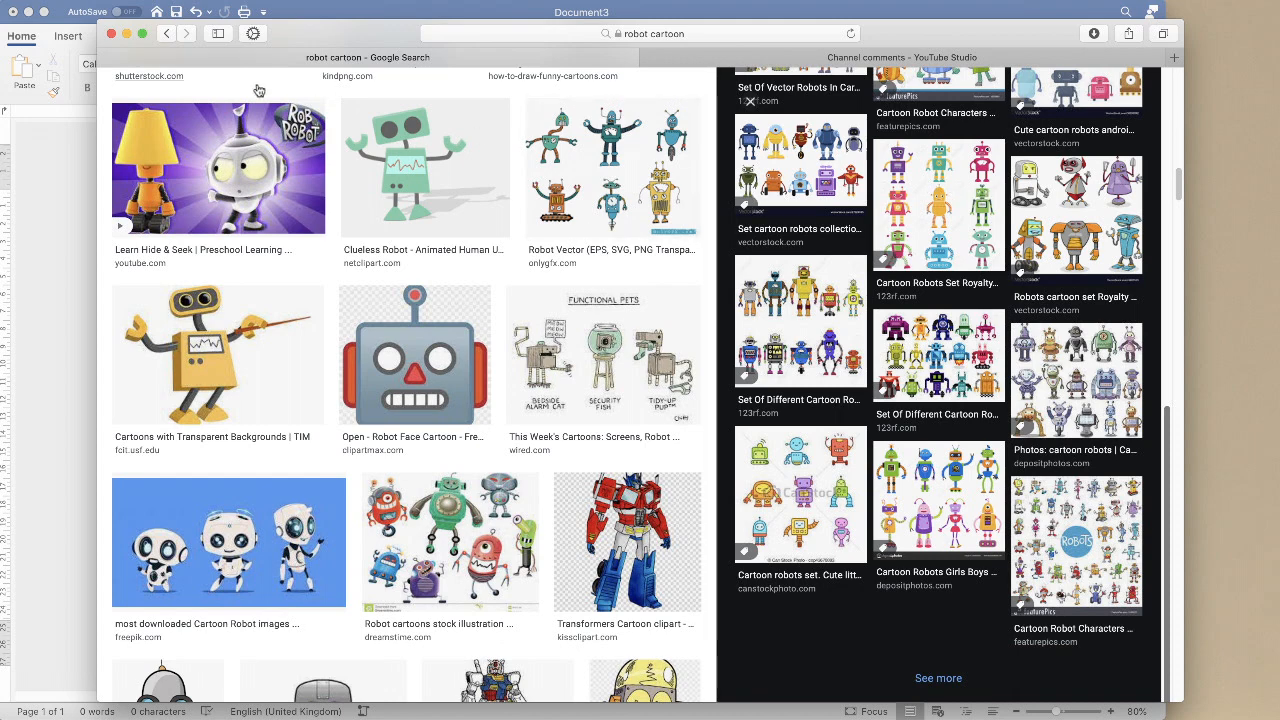
pyautogui.click(55, 82)
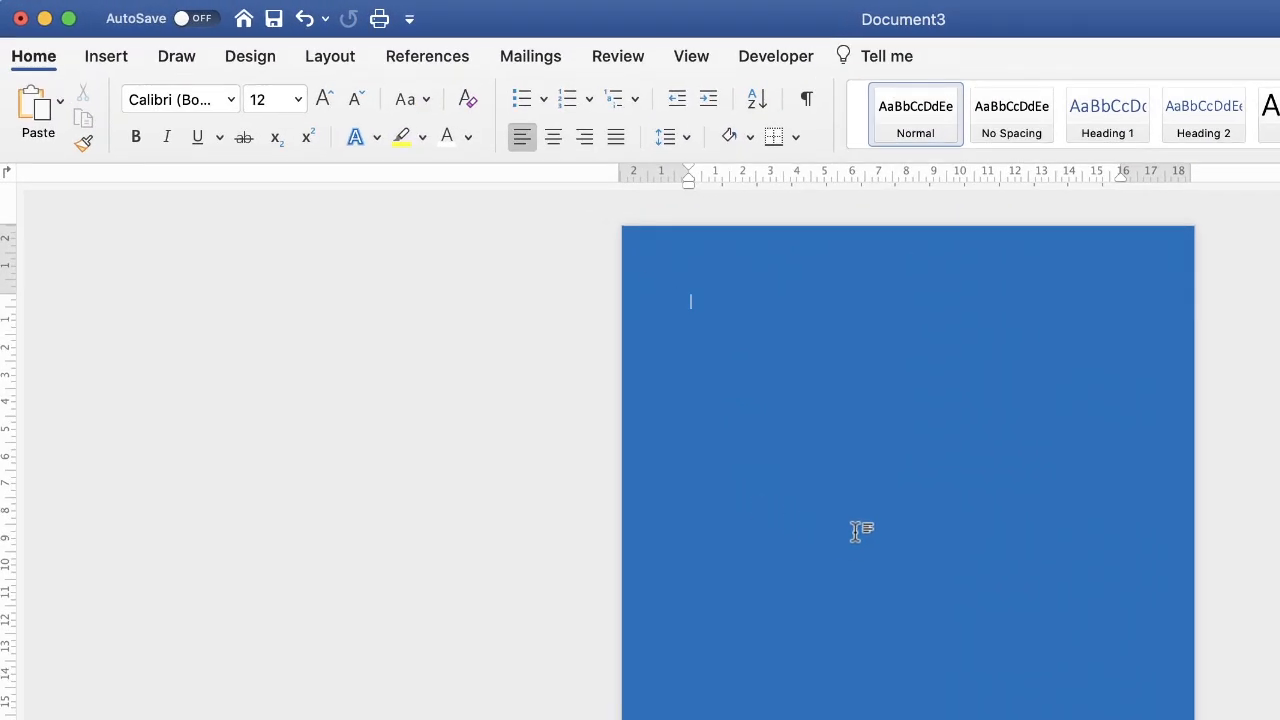
# Step: Insert the saved picture of the cartoon robot set into the blue page
pyautogui.click(108, 57)
pyautogui.click(284, 103)
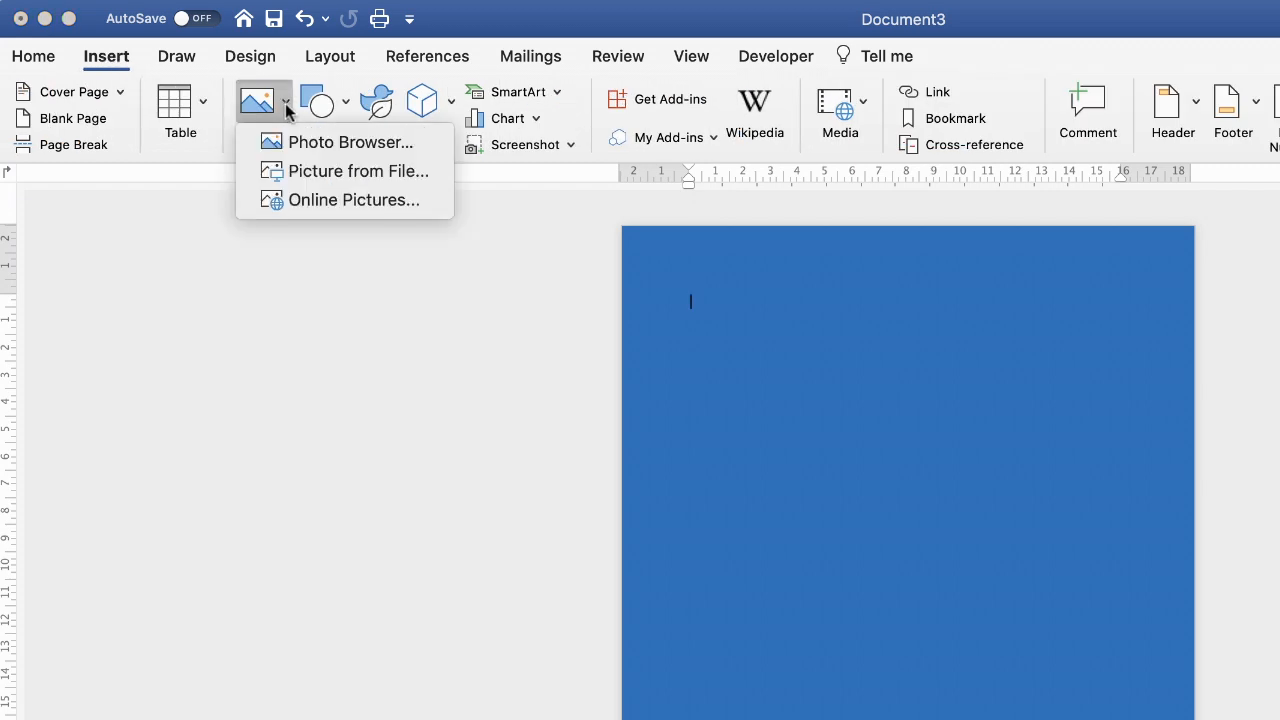
pyautogui.click(415, 174)
pyautogui.moveTo(1279, 446); pyautogui.dragTo(872, 475)
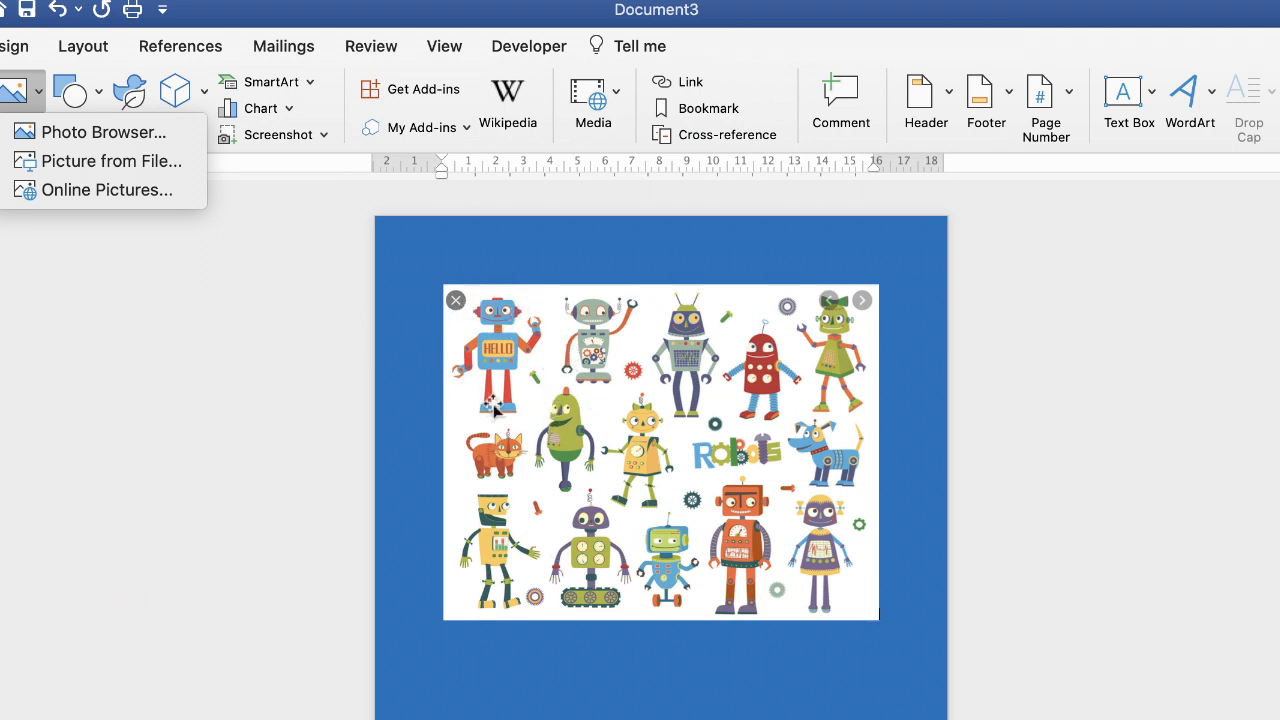
# Step: Enlarge the robots picture well past the page's right edge and try to move it down
pyautogui.click(508, 352)
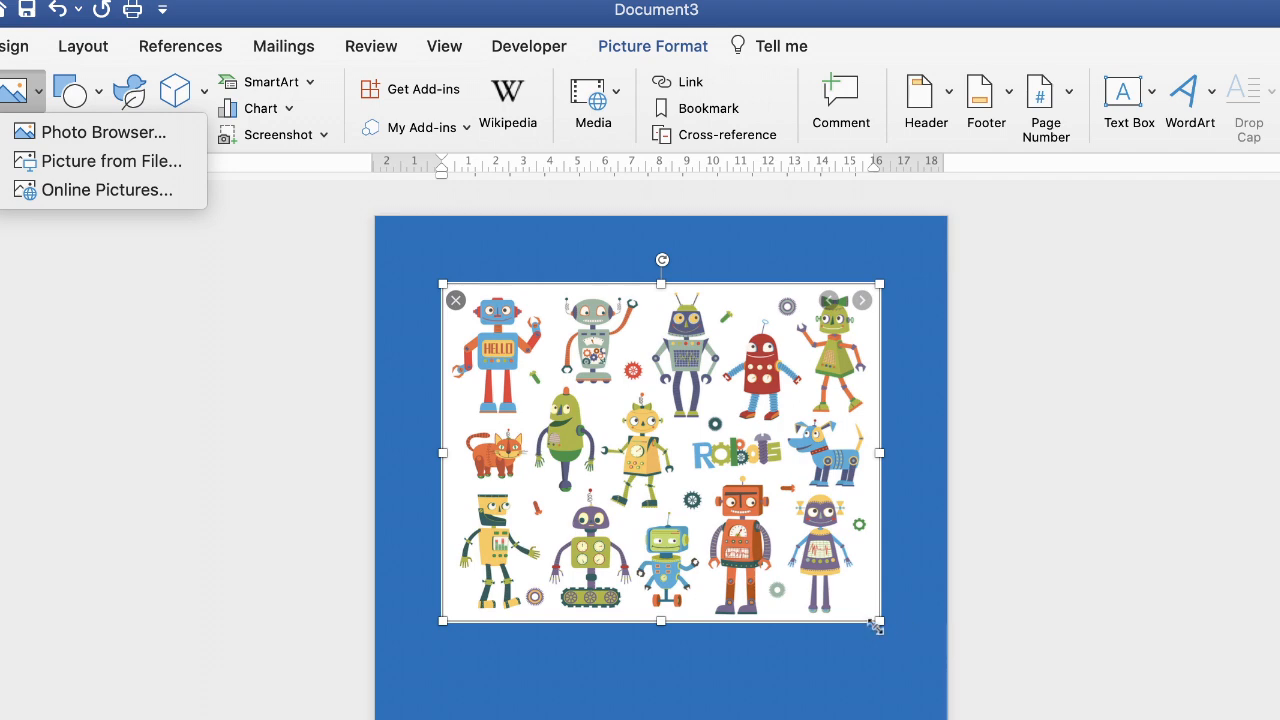
pyautogui.moveTo(879, 622); pyautogui.dragTo(946, 719)
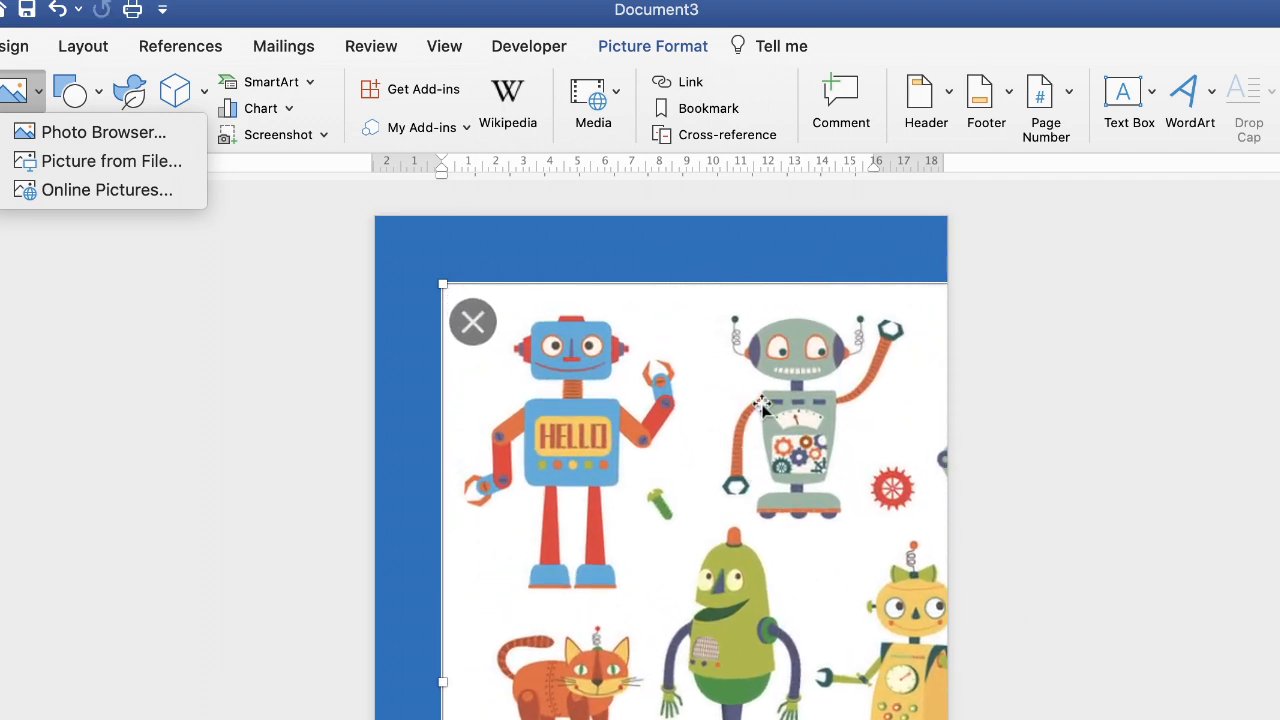
pyautogui.moveTo(767, 397); pyautogui.dragTo(759, 488)
# Step: Set the robots picture's text wrapping to In Front of Text
pyautogui.click(679, 50)
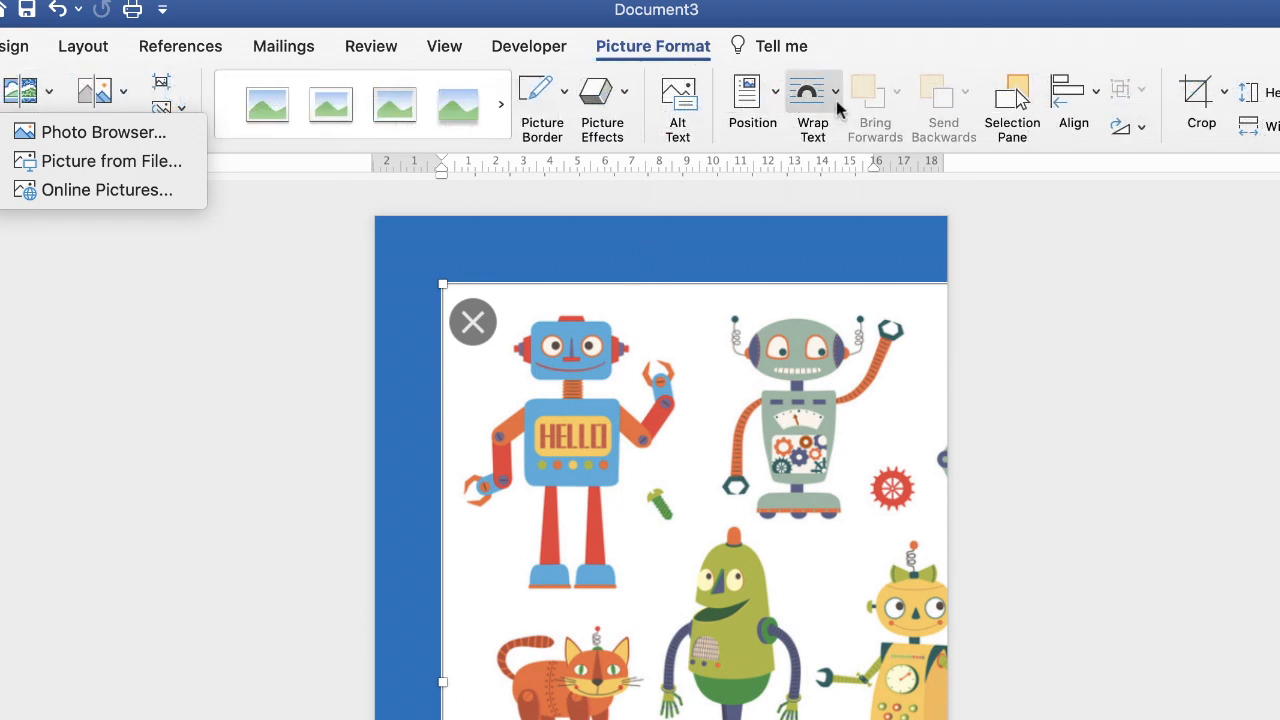
pyautogui.click(838, 97)
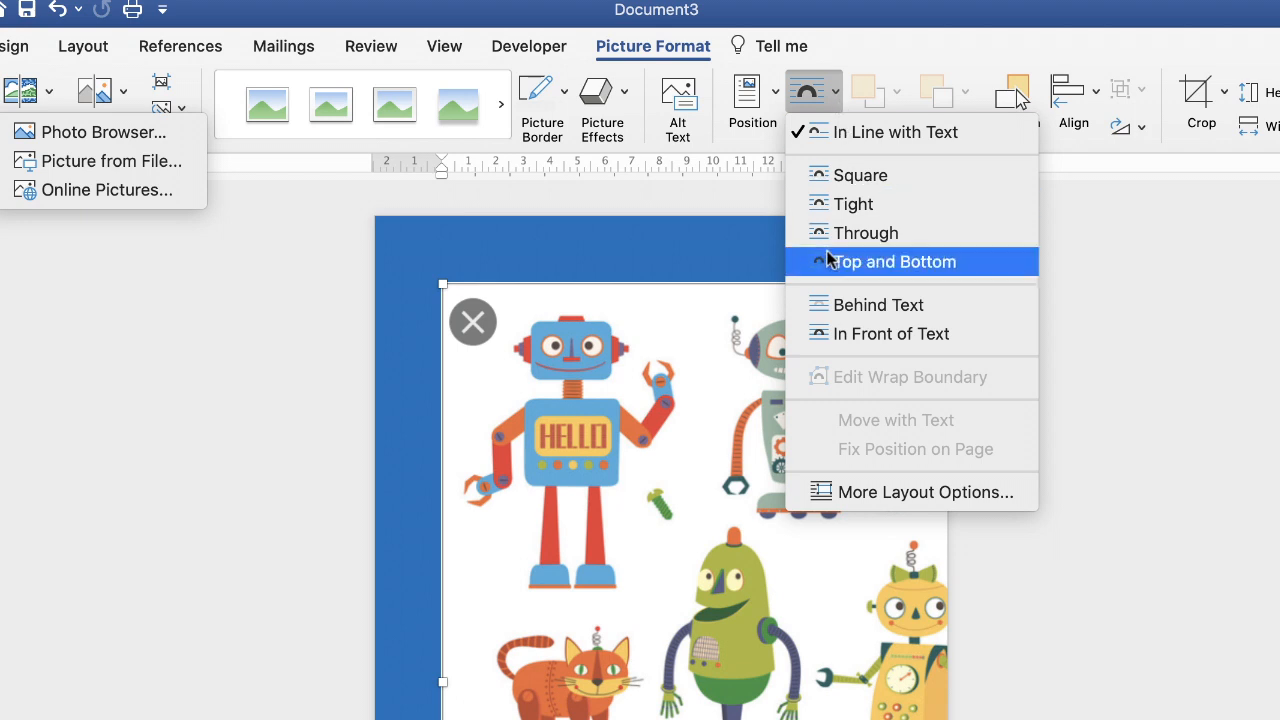
pyautogui.click(899, 341)
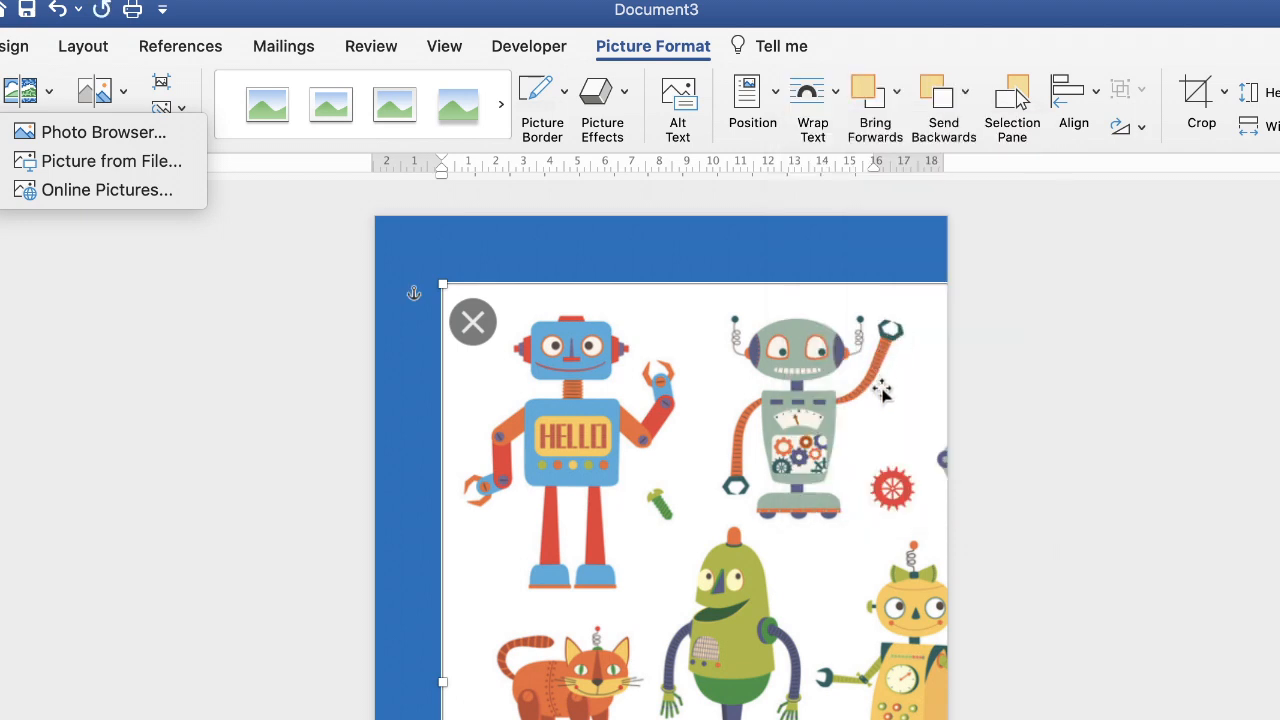
# Step: Move the robots picture to the lower right of the page, keeping the HELLO robot visible
pyautogui.moveTo(623, 451); pyautogui.dragTo(700, 511)
pyautogui.moveTo(722, 568); pyautogui.dragTo(883, 719)
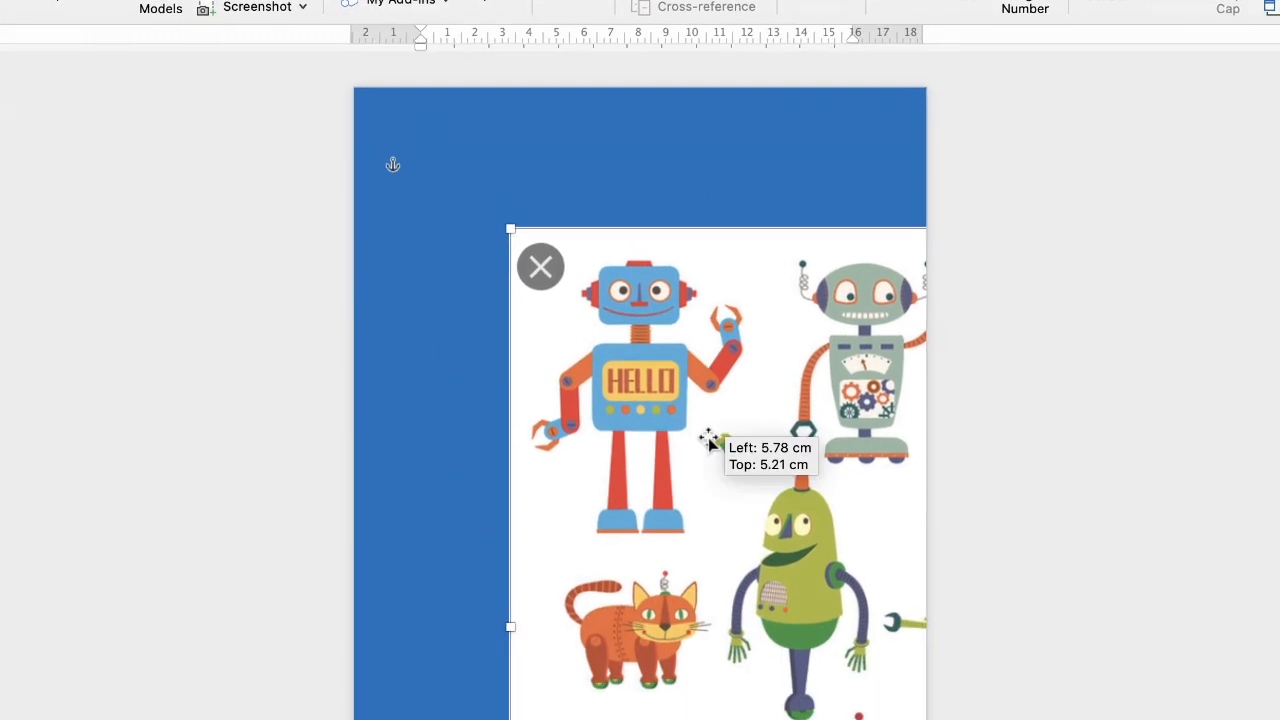
pyautogui.moveTo(831, 533); pyautogui.dragTo(848, 560)
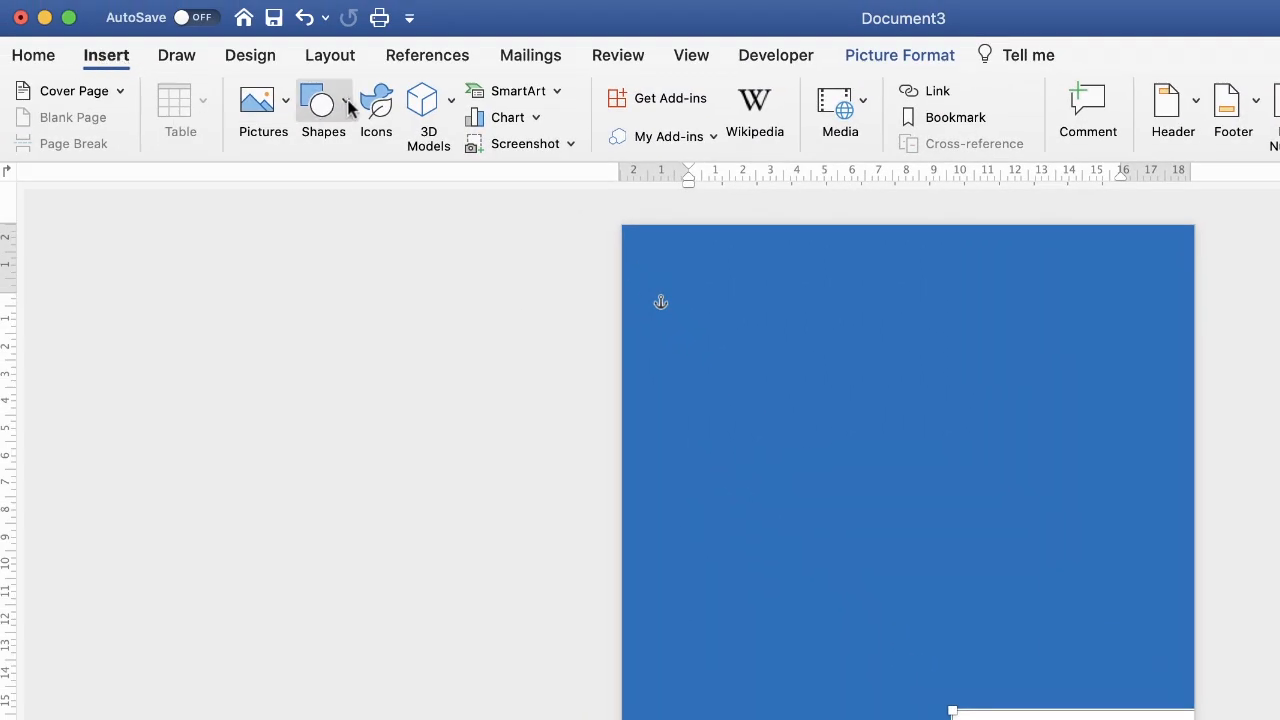
# Step: Draw a rounded rectangle about 8.71 cm wide and 4.83 cm high in the upper part of the page
pyautogui.click(346, 104)
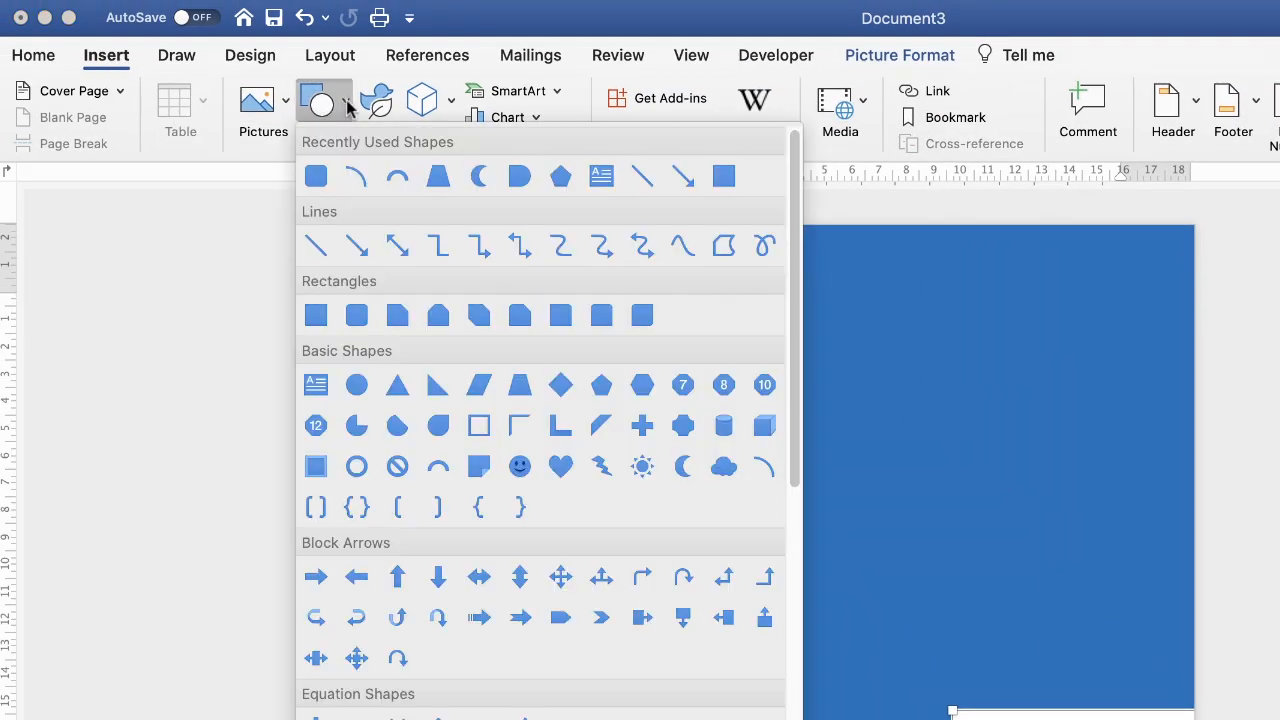
pyautogui.click(360, 318)
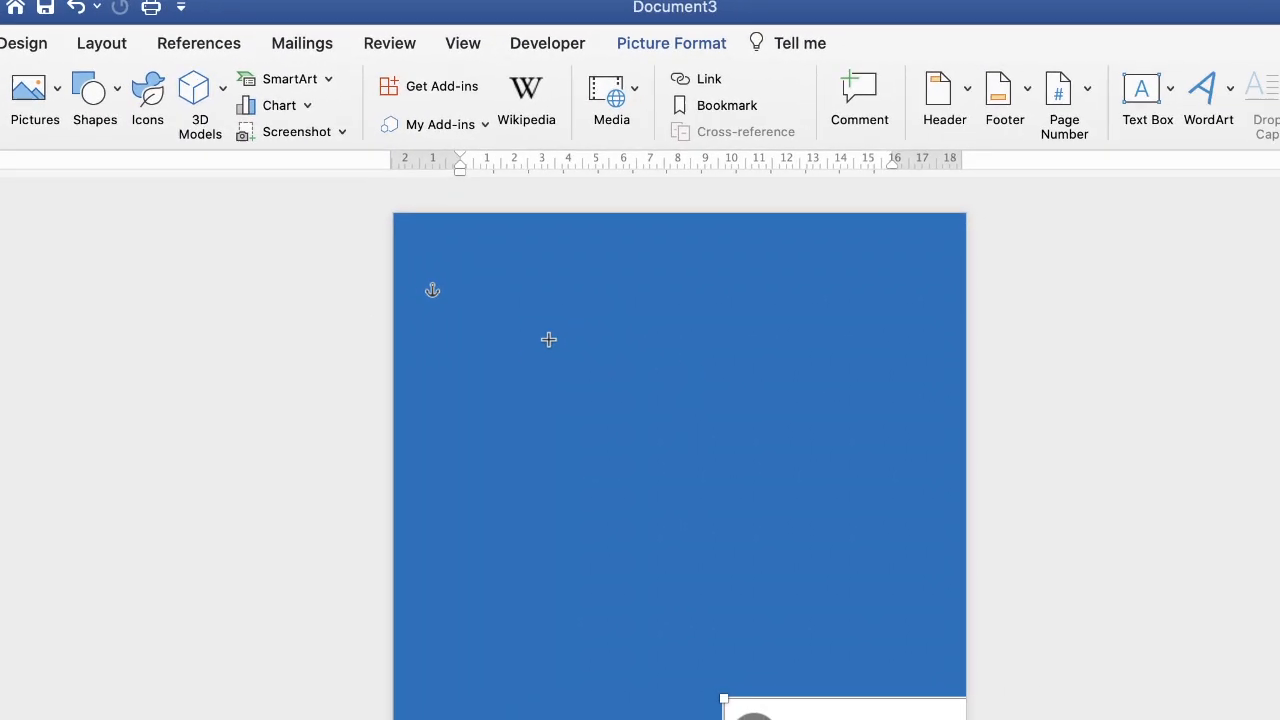
pyautogui.moveTo(775, 360); pyautogui.dragTo(787, 447)
pyautogui.moveTo(558, 437); pyautogui.dragTo(782, 478)
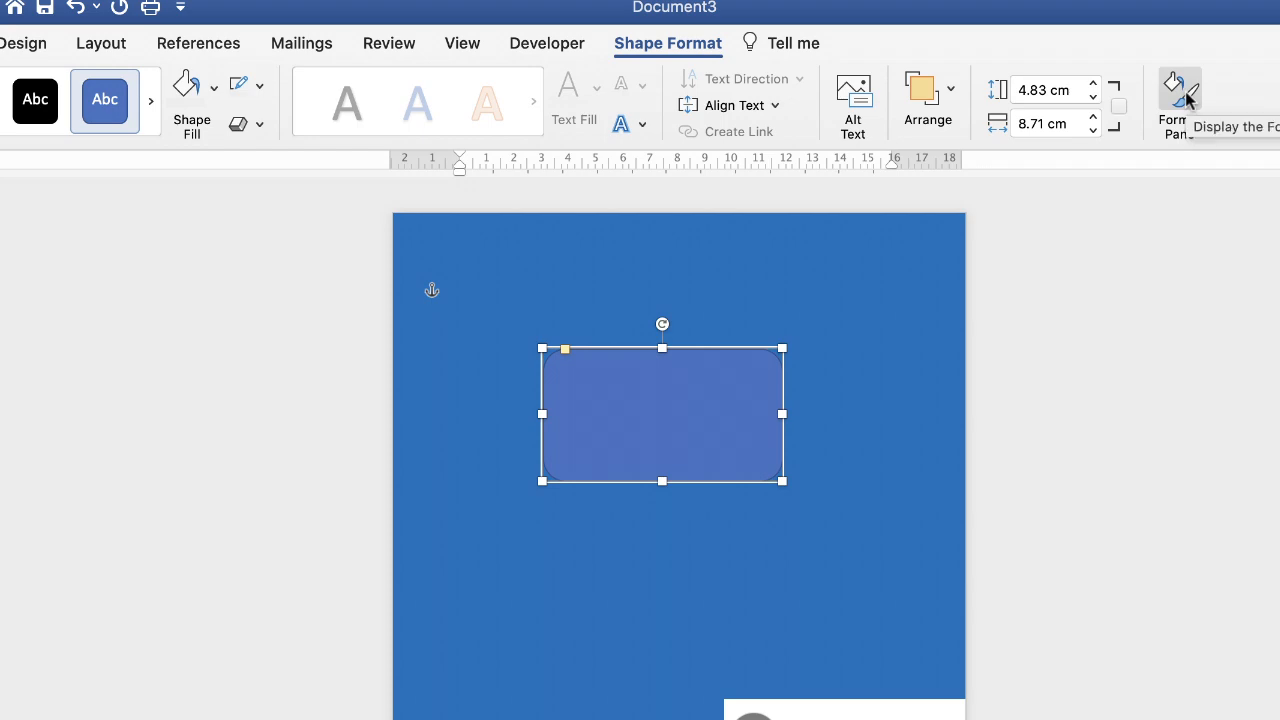
# Step: Open the Format Shape options for the rounded rectangle and review its fill, line, effects and layout categories
pyautogui.doubleClick(698, 413)
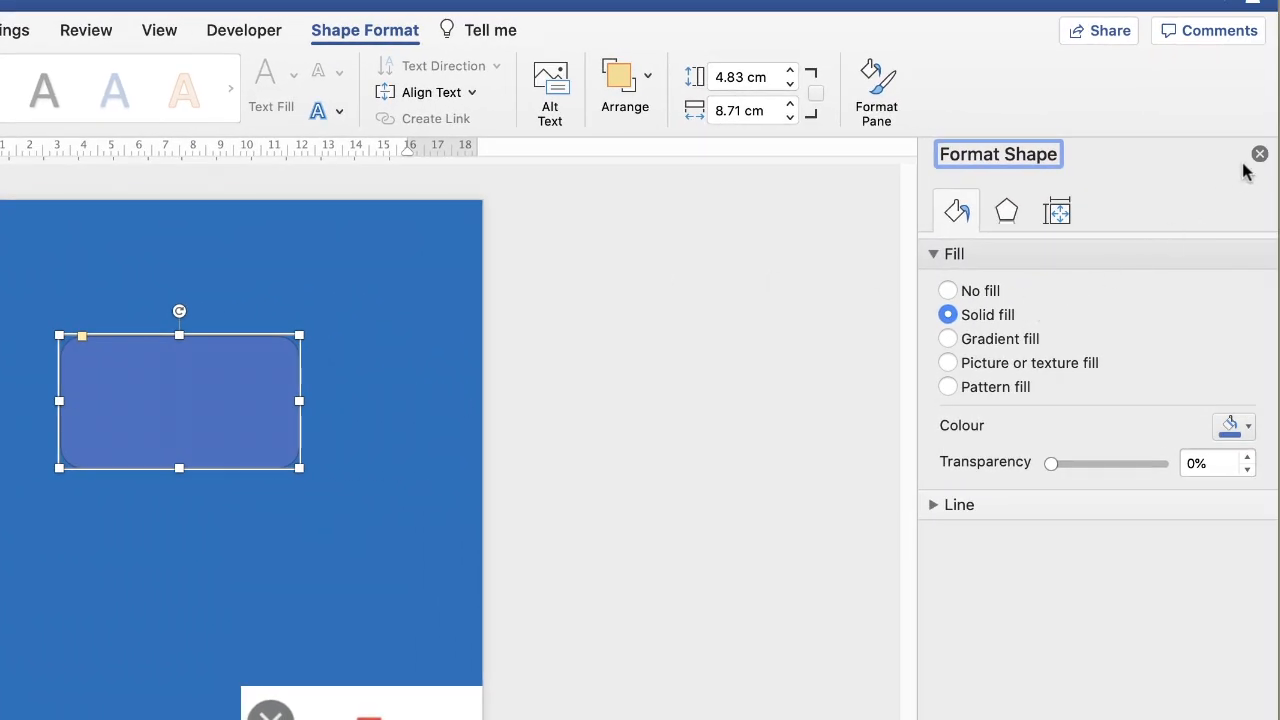
pyautogui.click(932, 256)
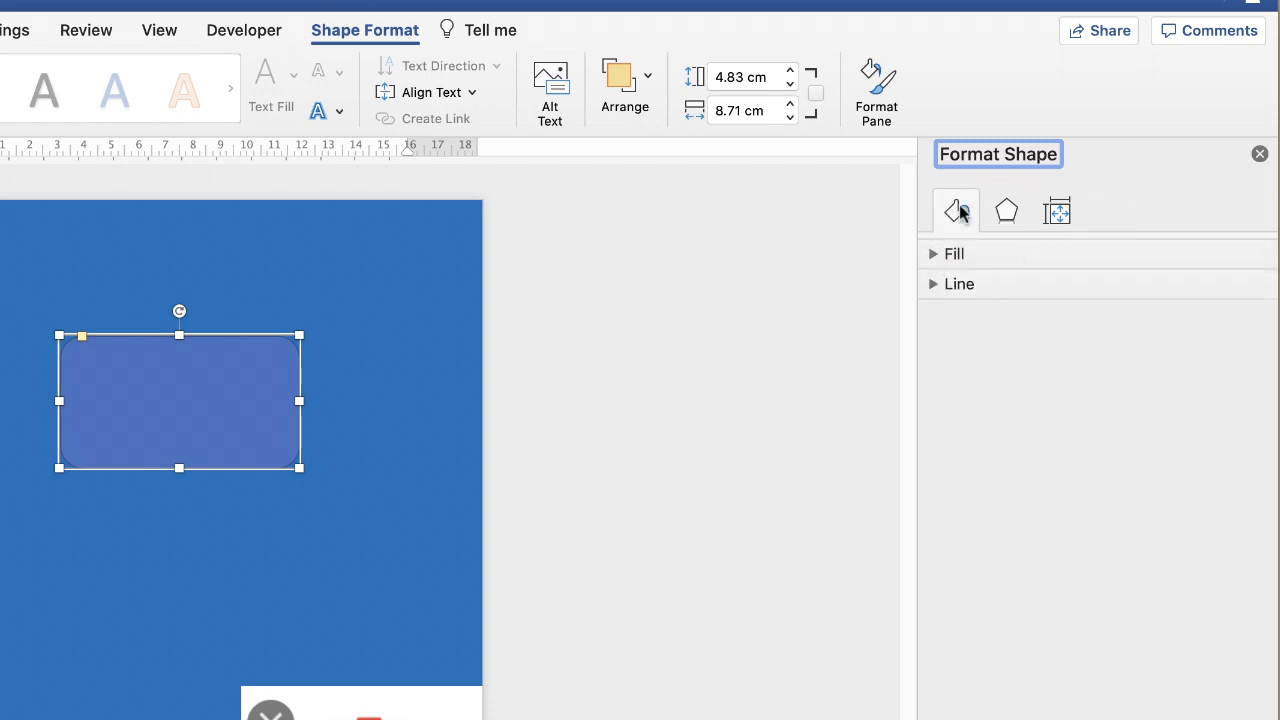
pyautogui.click(1007, 212)
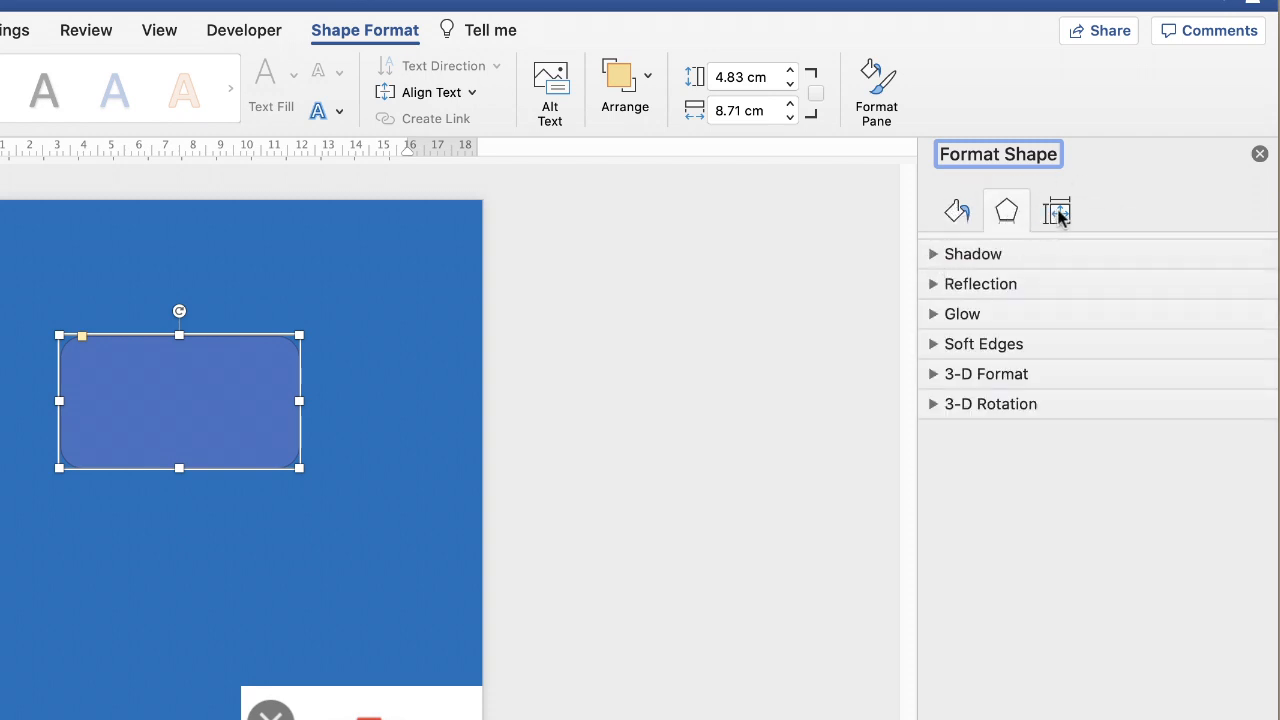
pyautogui.click(1057, 212)
pyautogui.click(957, 213)
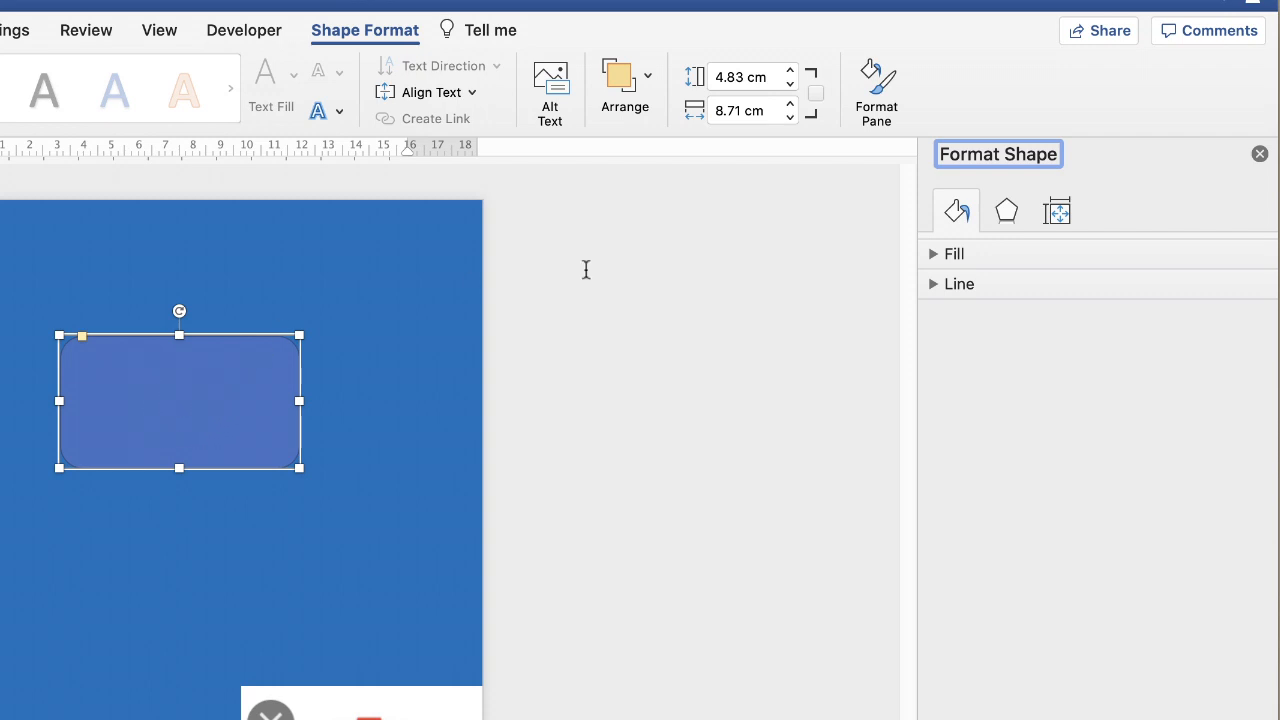
# Step: Fill the rounded rectangle with the light blue sampled from the HELLO robot's head using the eyedropper
pyautogui.click(934, 256)
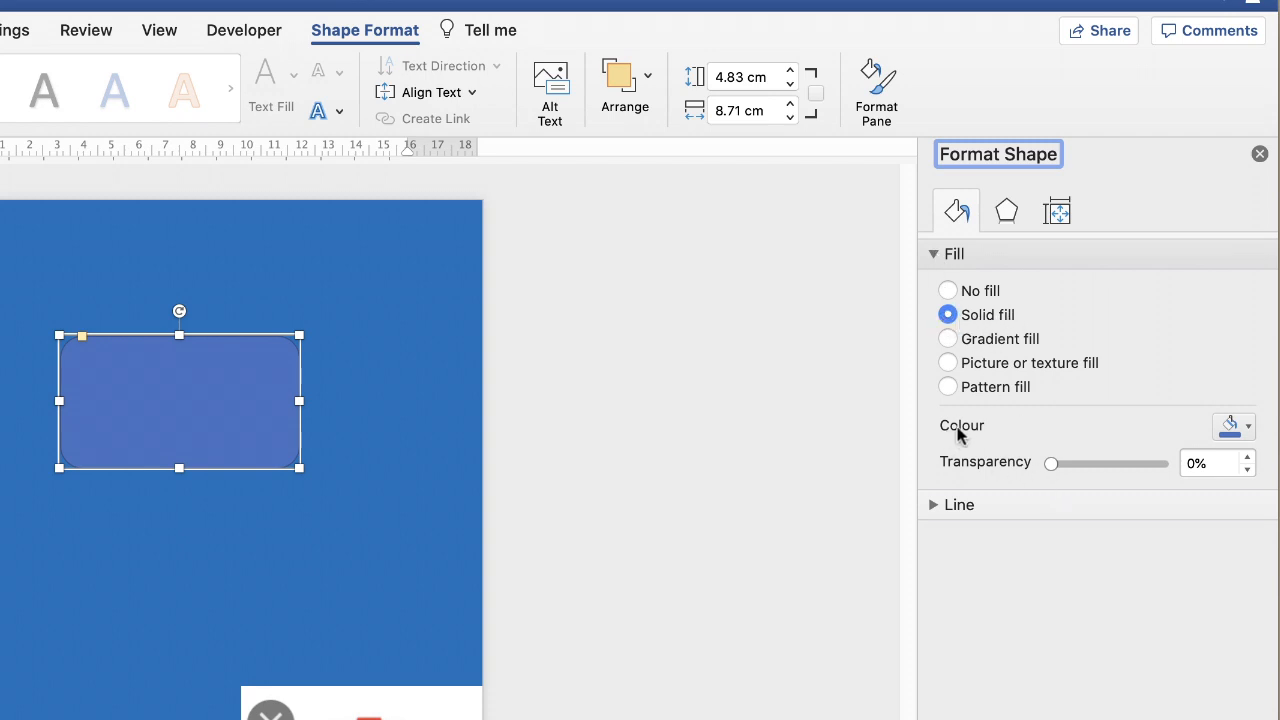
pyautogui.click(1248, 427)
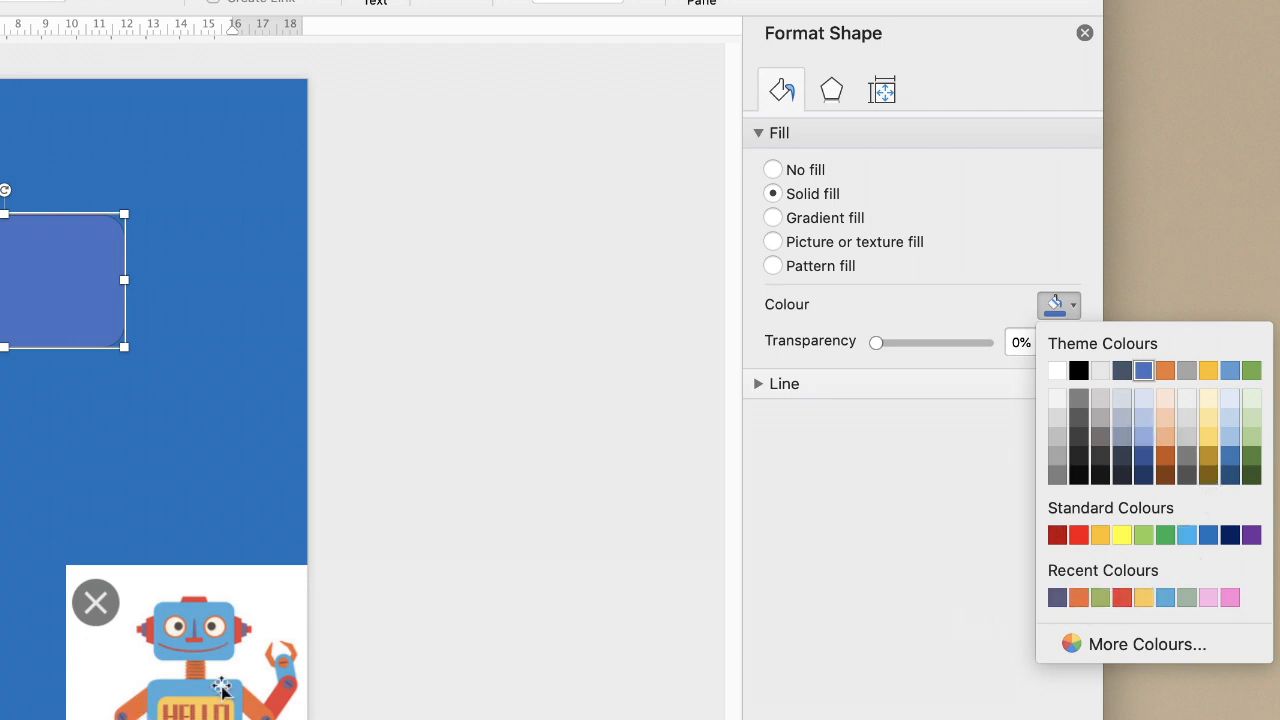
pyautogui.click(1075, 645)
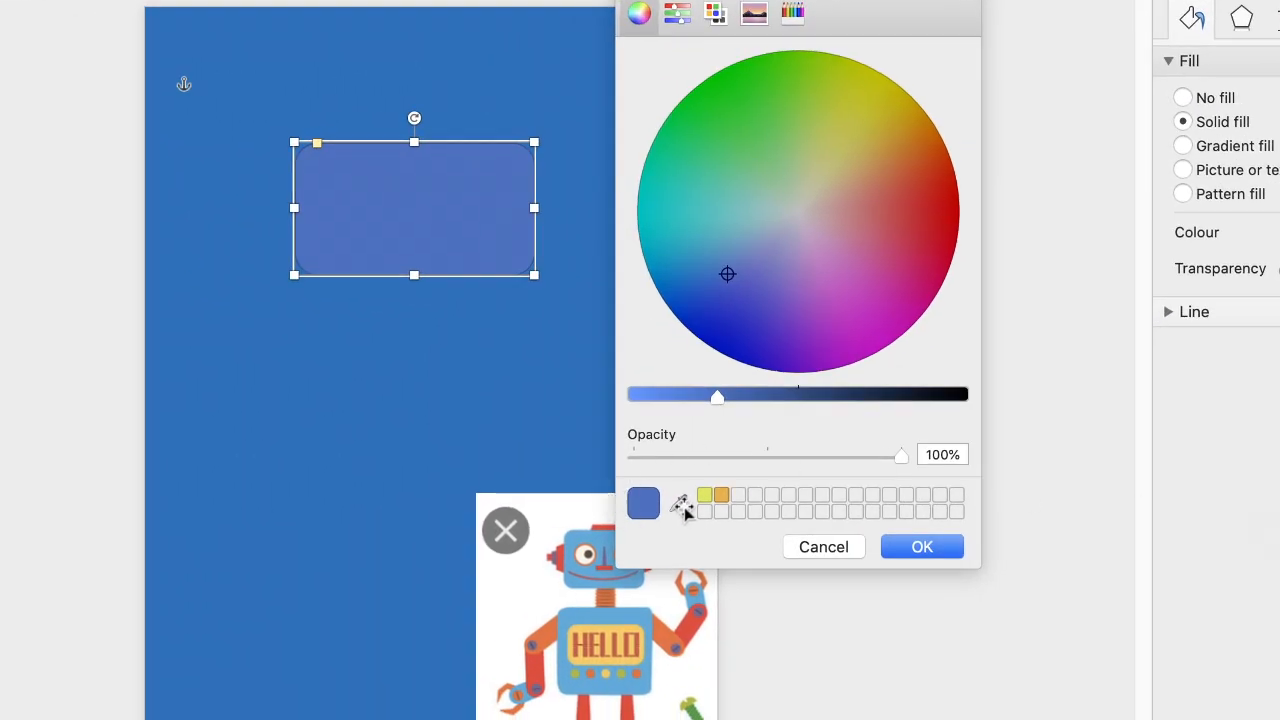
pyautogui.click(679, 504)
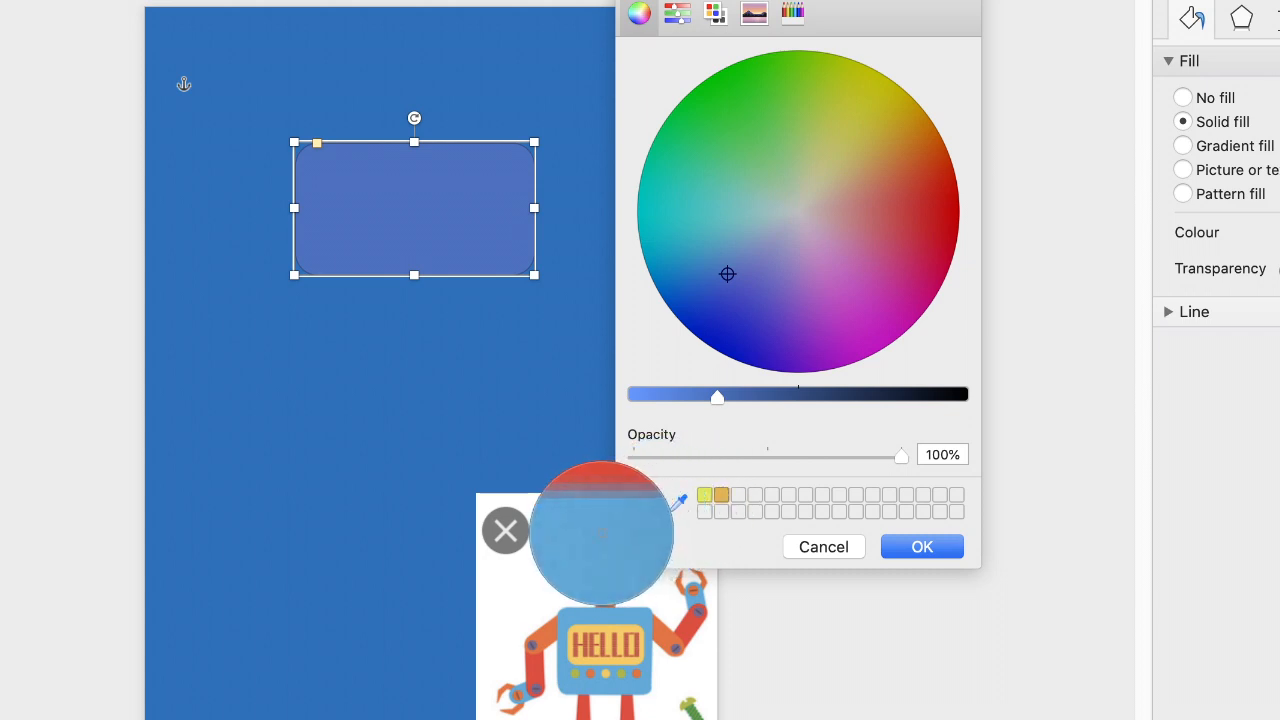
pyautogui.click(597, 537)
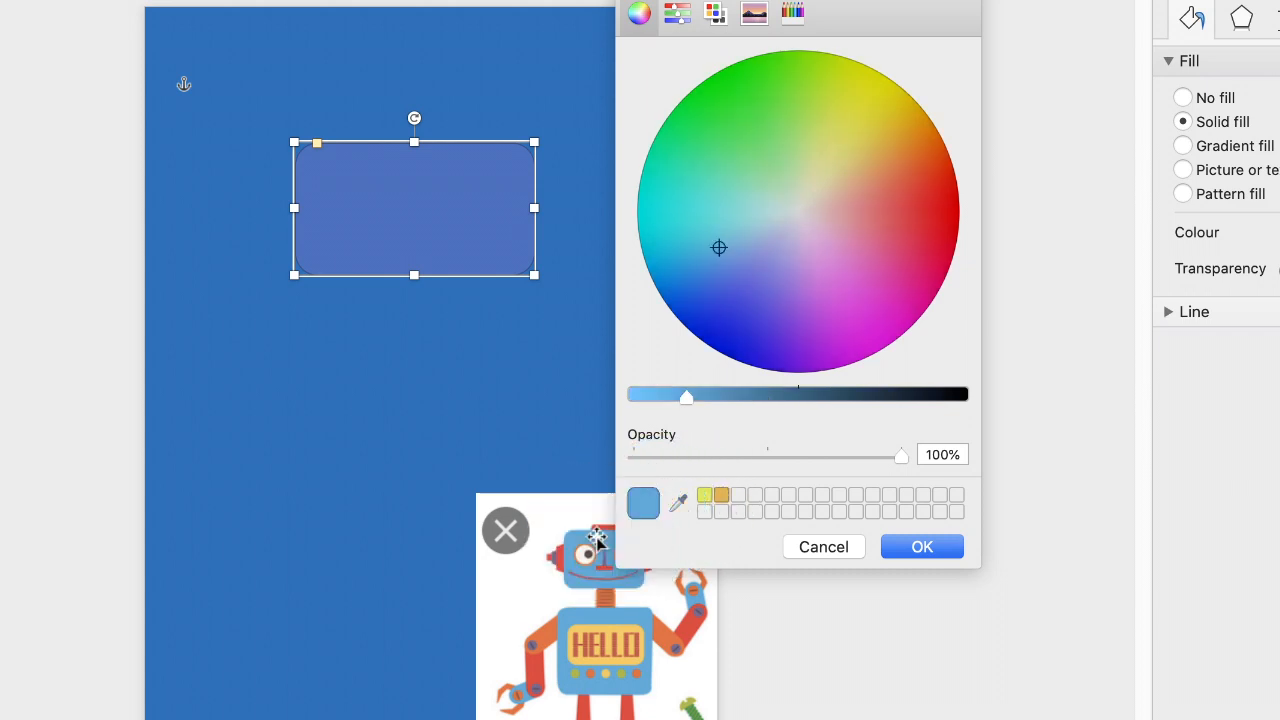
pyautogui.click(905, 553)
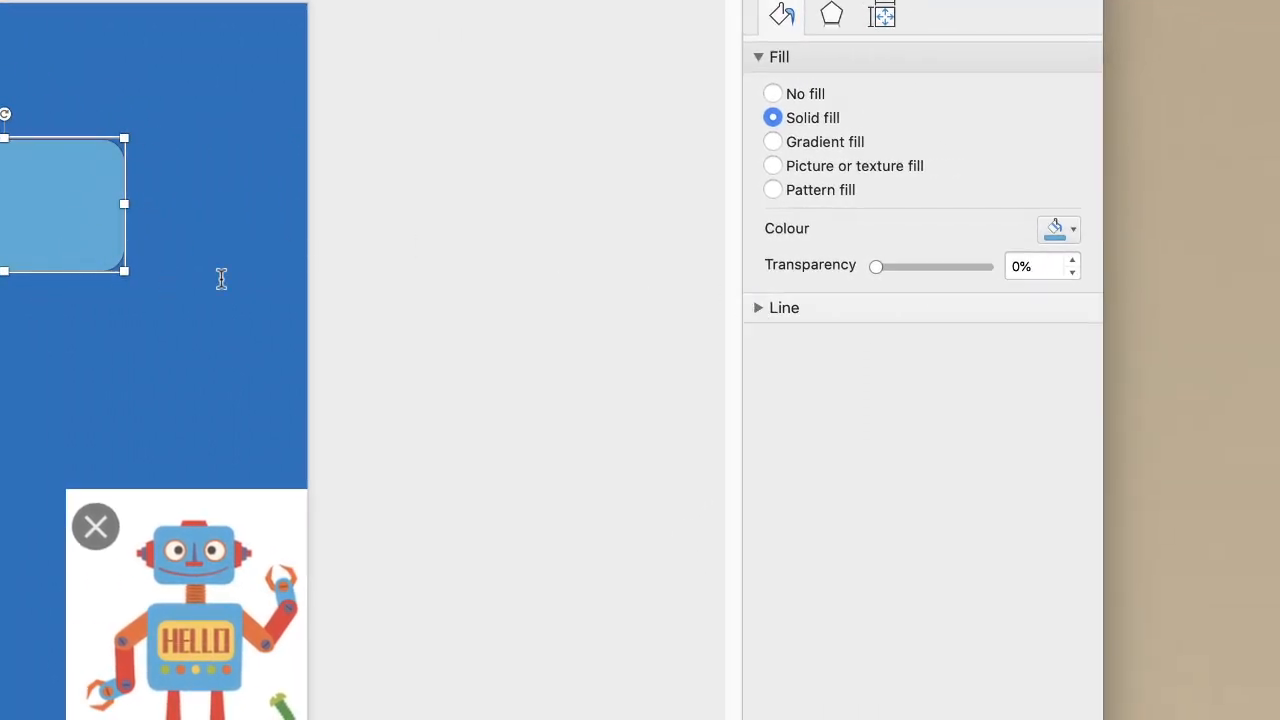
# Step: Give the light blue rounded rectangle a solid black outline 3 pt wide
pyautogui.click(758, 307)
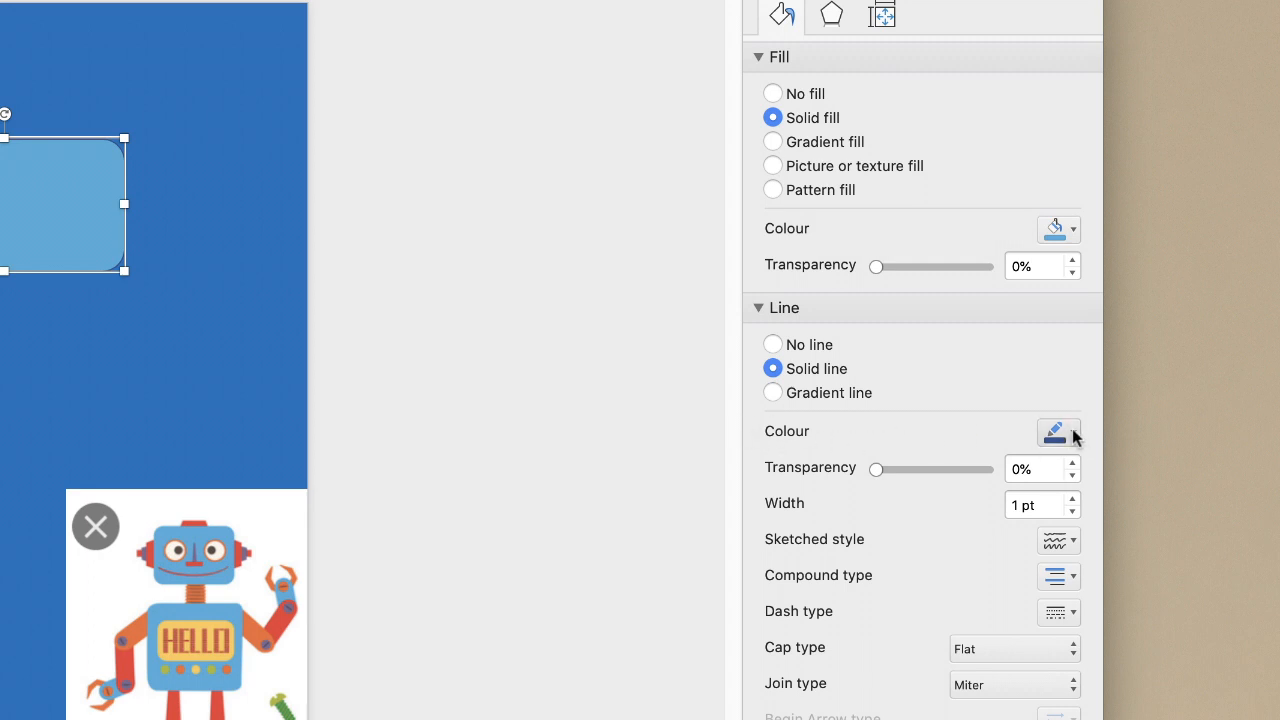
pyautogui.click(1074, 437)
pyautogui.click(1079, 498)
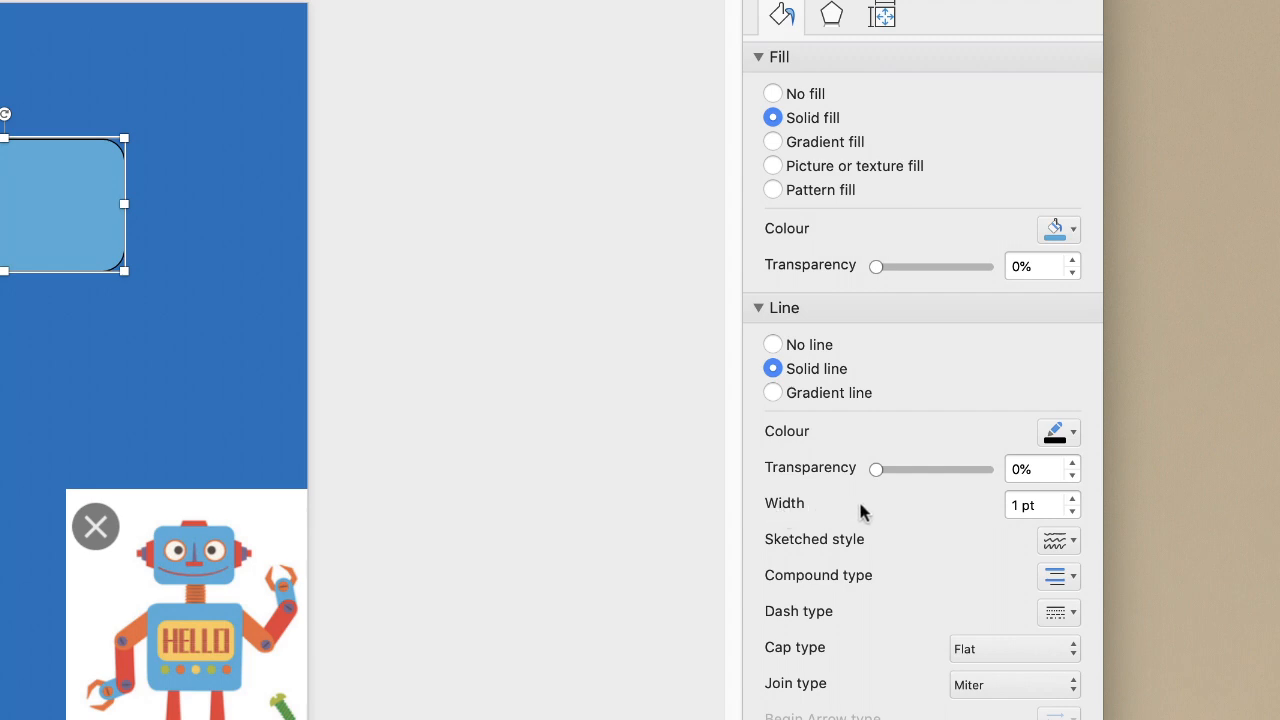
pyautogui.moveTo(1037, 510); pyautogui.dragTo(1014, 506)
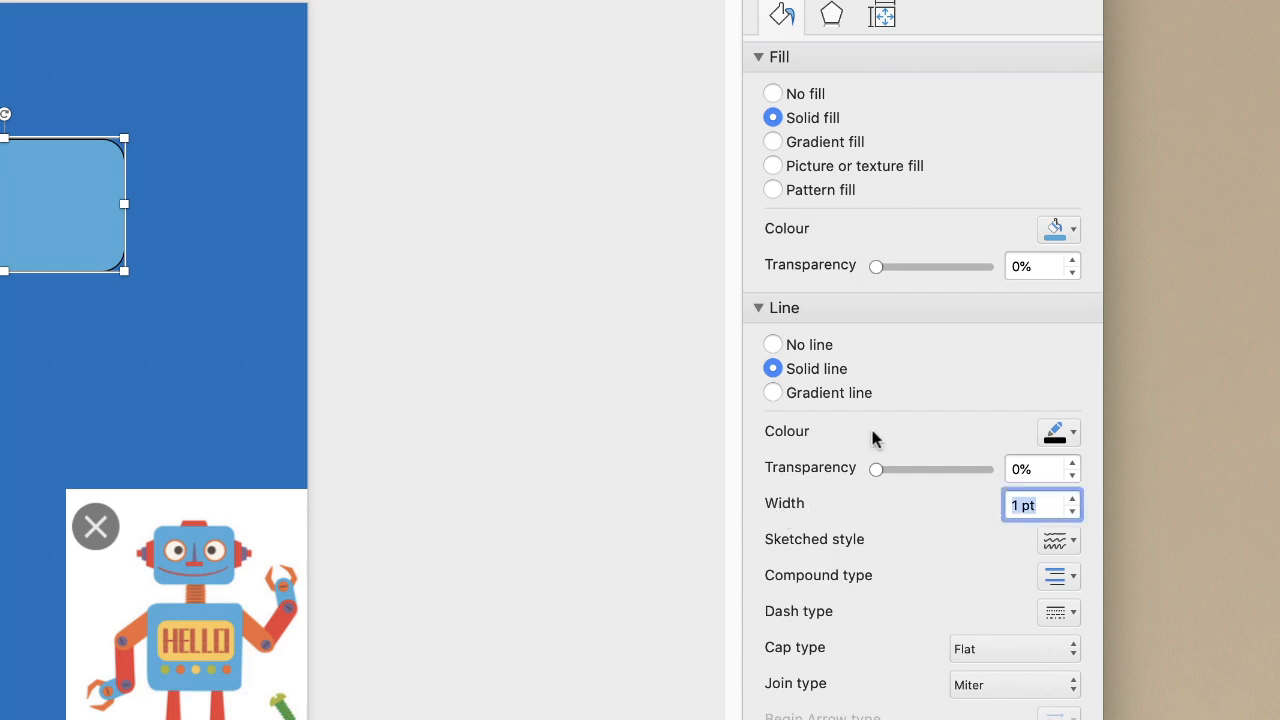
pyautogui.write('3')
pyautogui.press('Return')
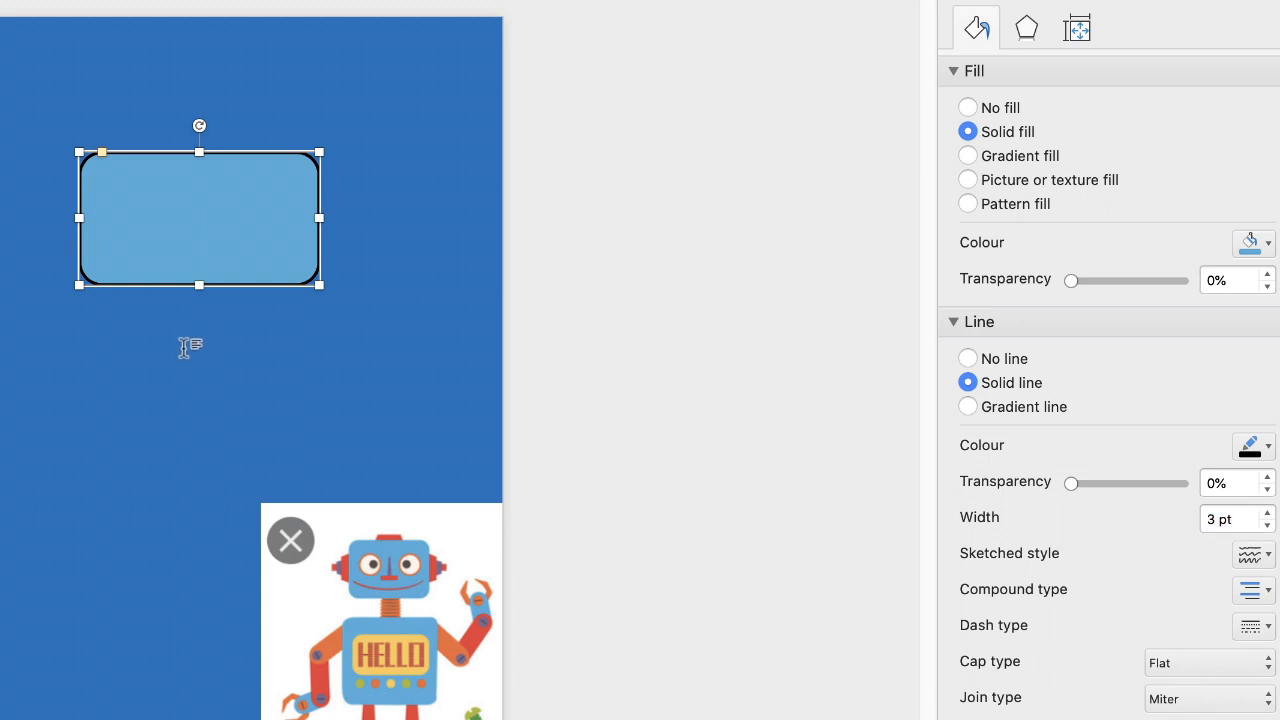
pyautogui.click(184, 347)
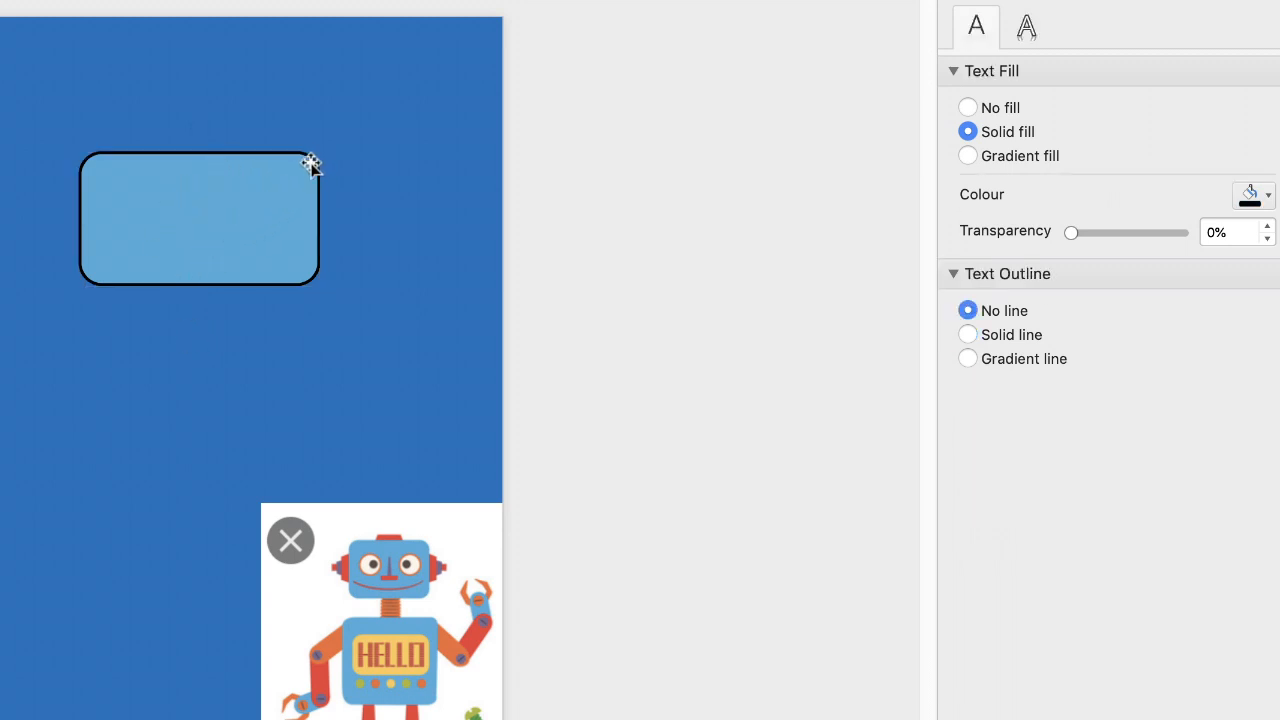
# Step: Narrow the rounded rectangle to about 7.85 cm and move it down towards the middle of the page width
pyautogui.click(224, 226)
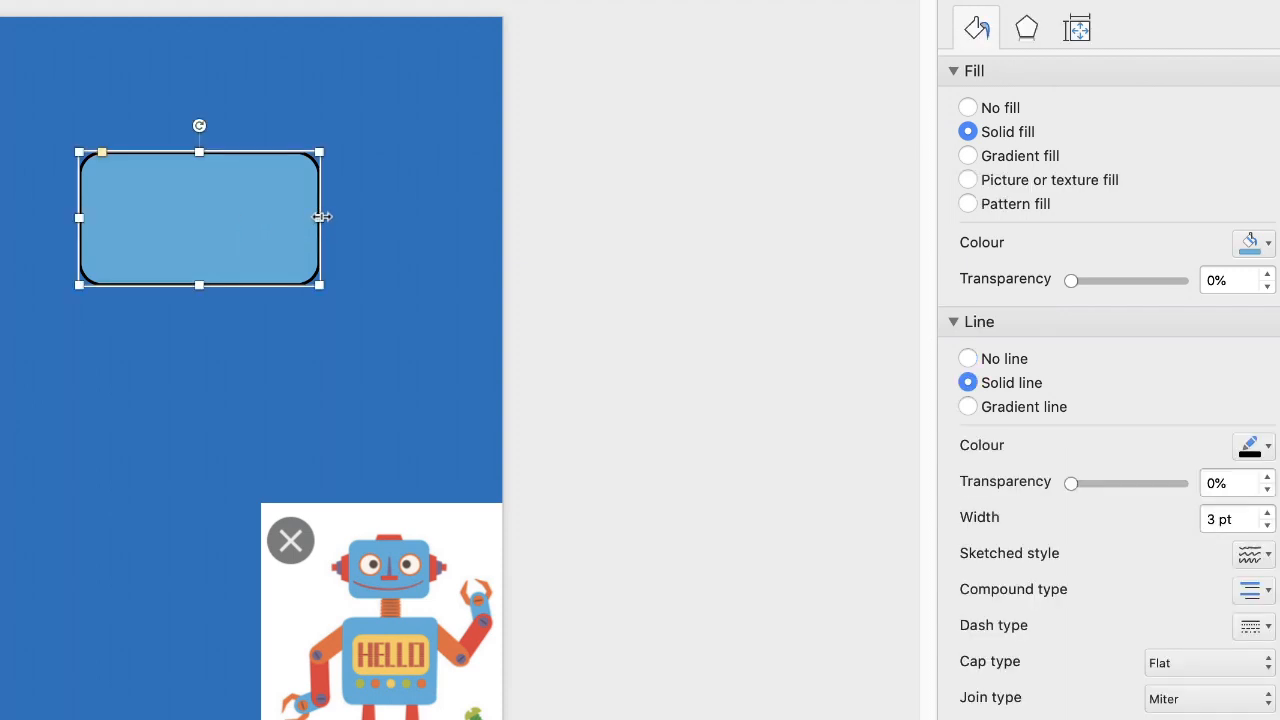
pyautogui.moveTo(322, 216); pyautogui.dragTo(295, 219)
pyautogui.moveTo(188, 220); pyautogui.dragTo(205, 268)
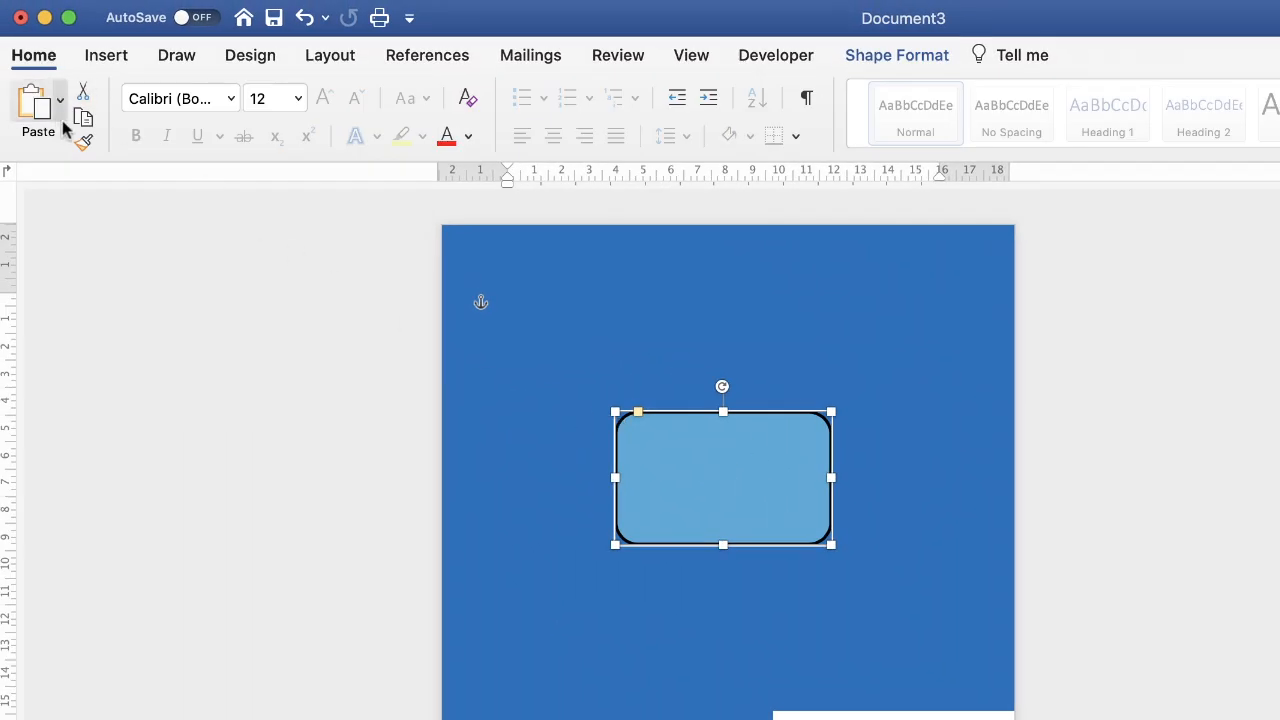
# Step: Copy and paste the rounded rectangle, and place the duplicate directly below the original with a small gap
pyautogui.click(83, 118)
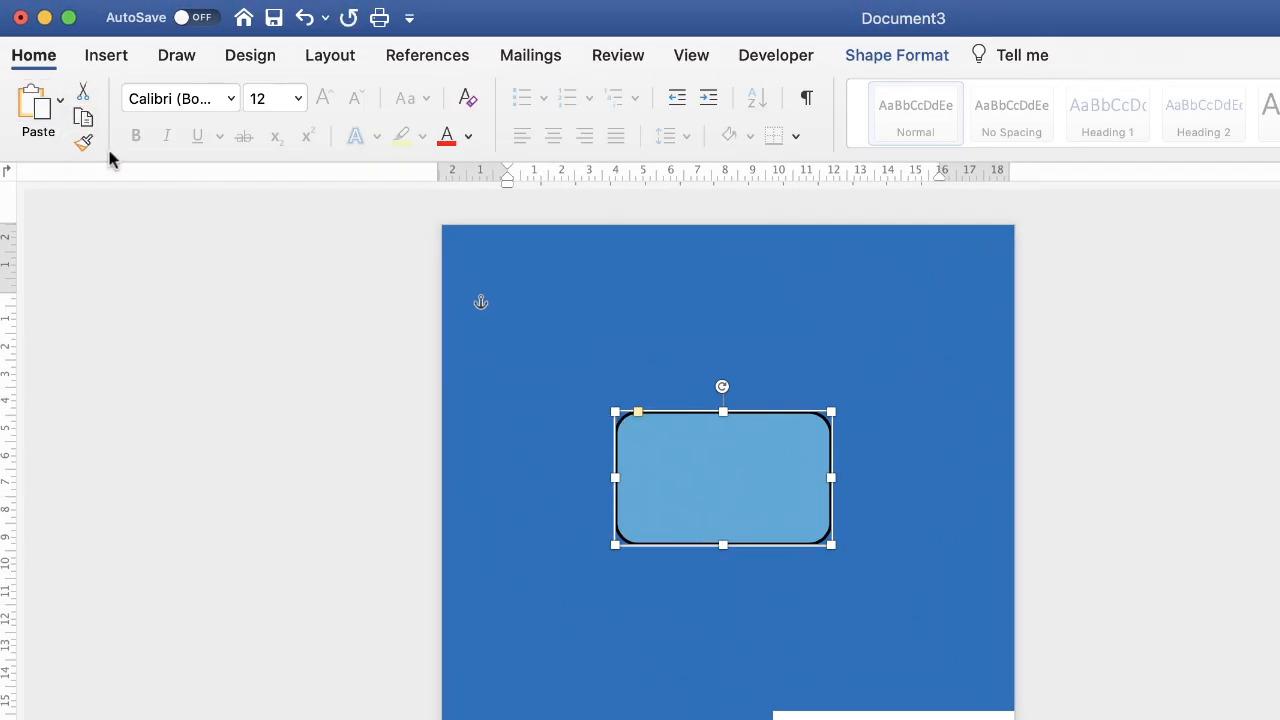
pyautogui.click(650, 626)
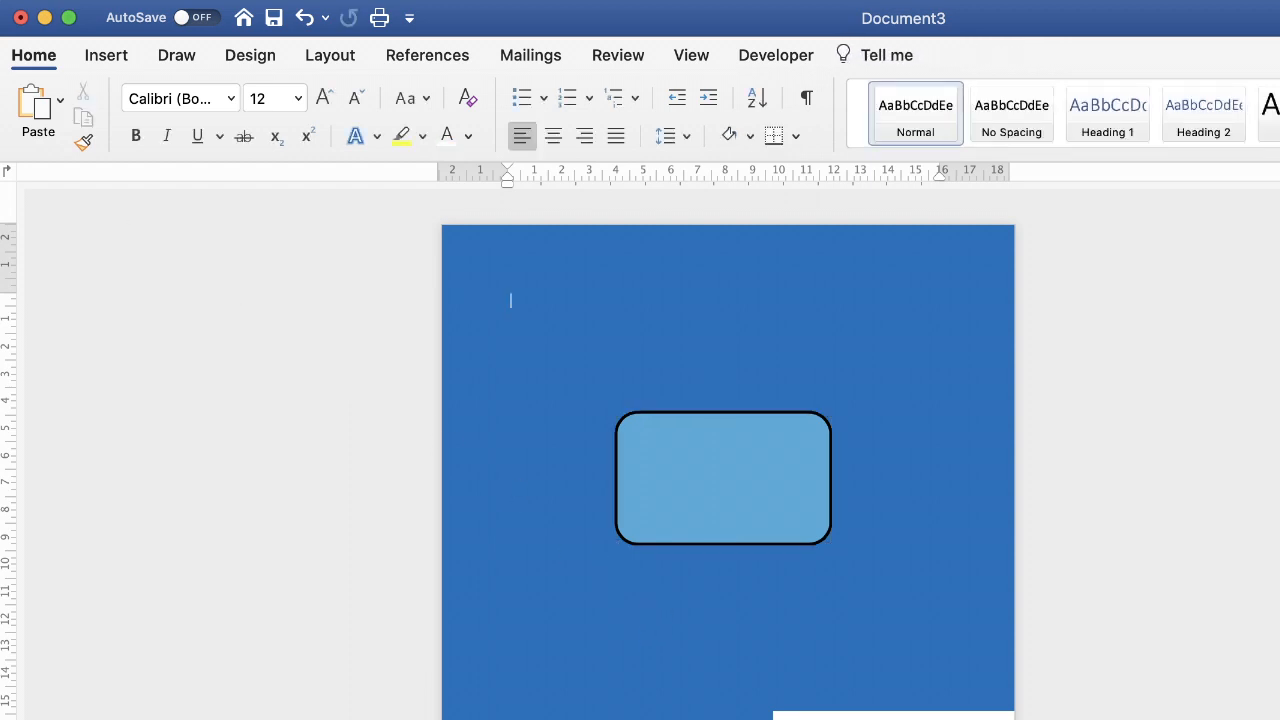
pyautogui.click(37, 105)
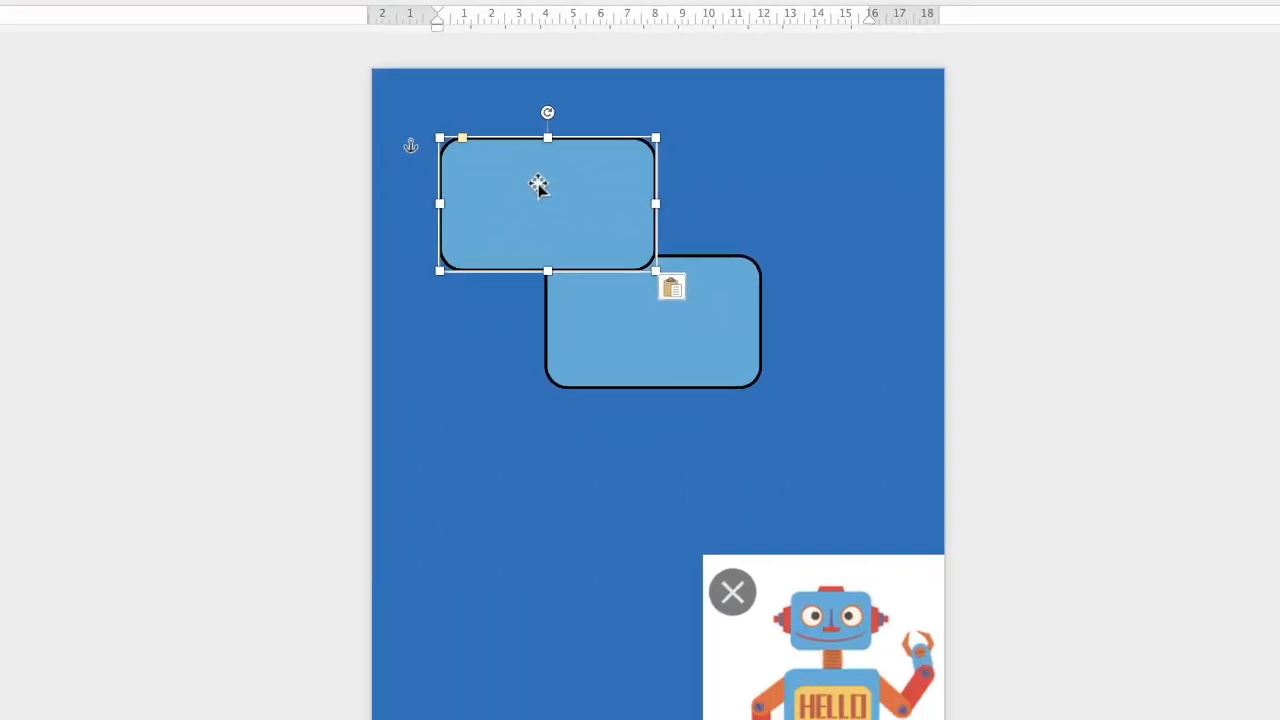
pyautogui.moveTo(615, 351); pyautogui.dragTo(721, 650)
pyautogui.moveTo(620, 425); pyautogui.dragTo(623, 430)
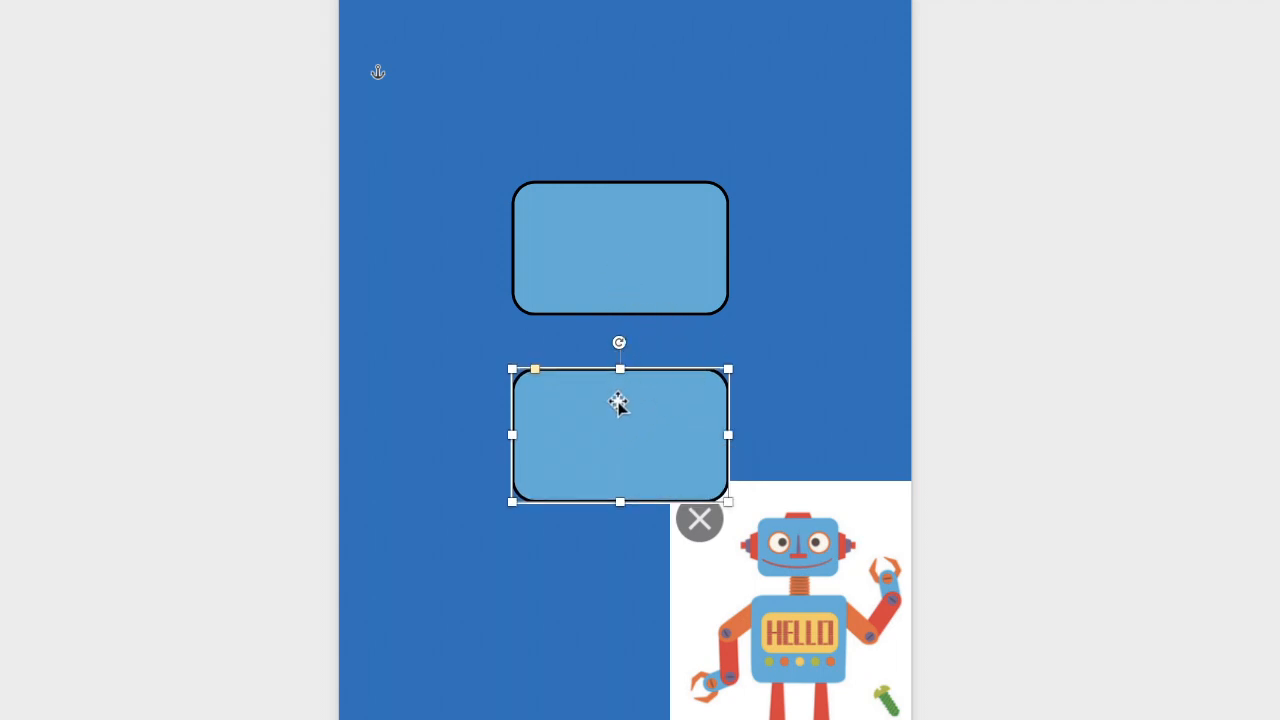
# Step: Select both large rounded rectangles and align them horizontally to centre
pyautogui.keyDown('shift'); pyautogui.click(622, 248); pyautogui.keyUp('shift')
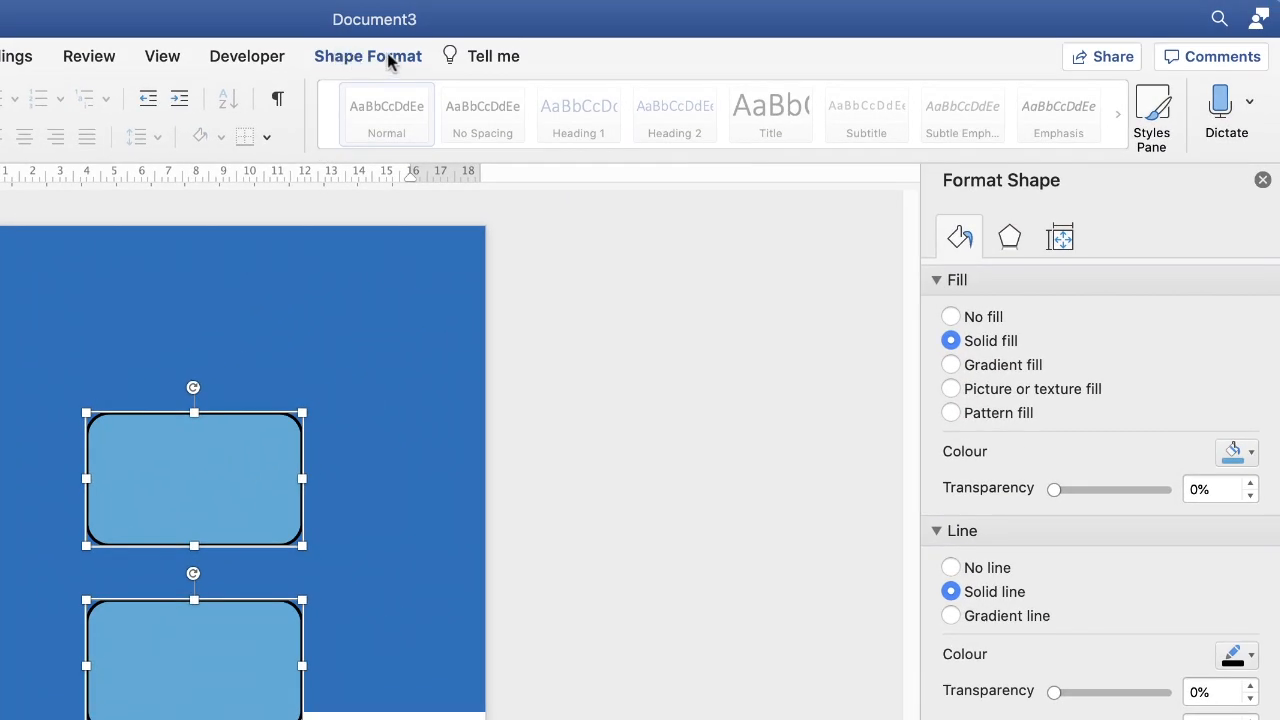
pyautogui.click(390, 60)
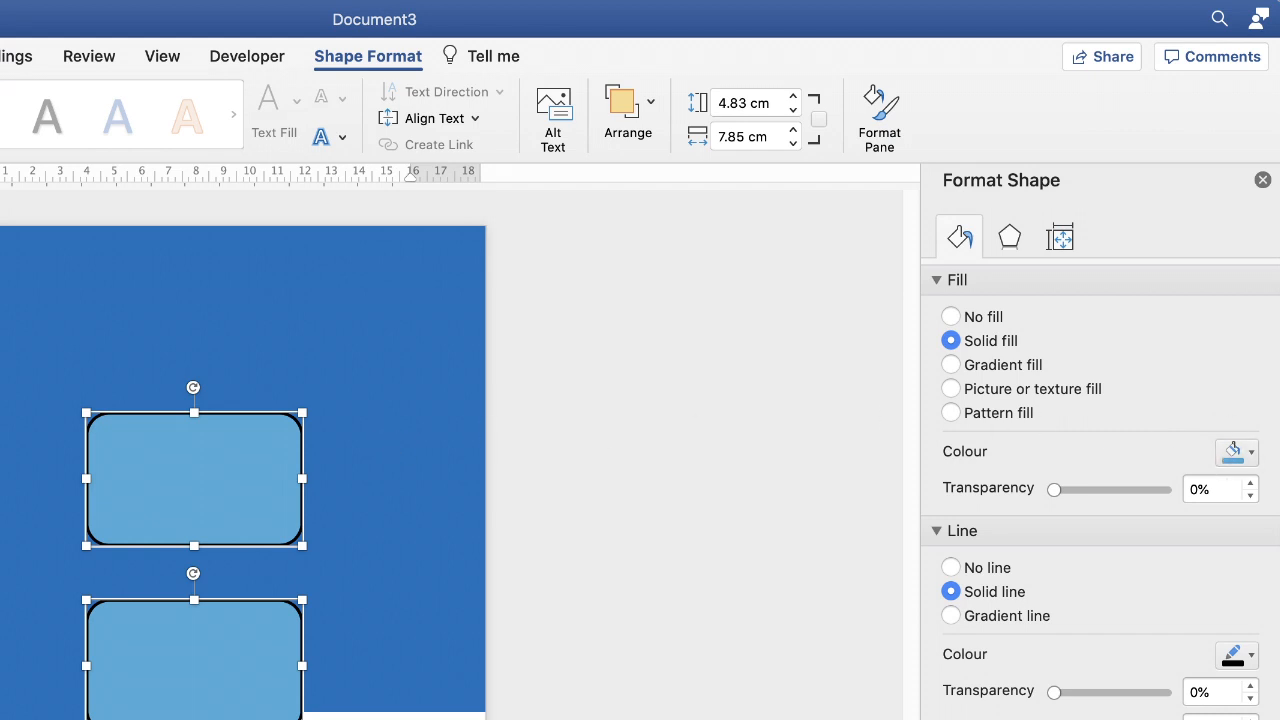
pyautogui.click(1250, 455)
pyautogui.click(1250, 455)
pyautogui.click(648, 108)
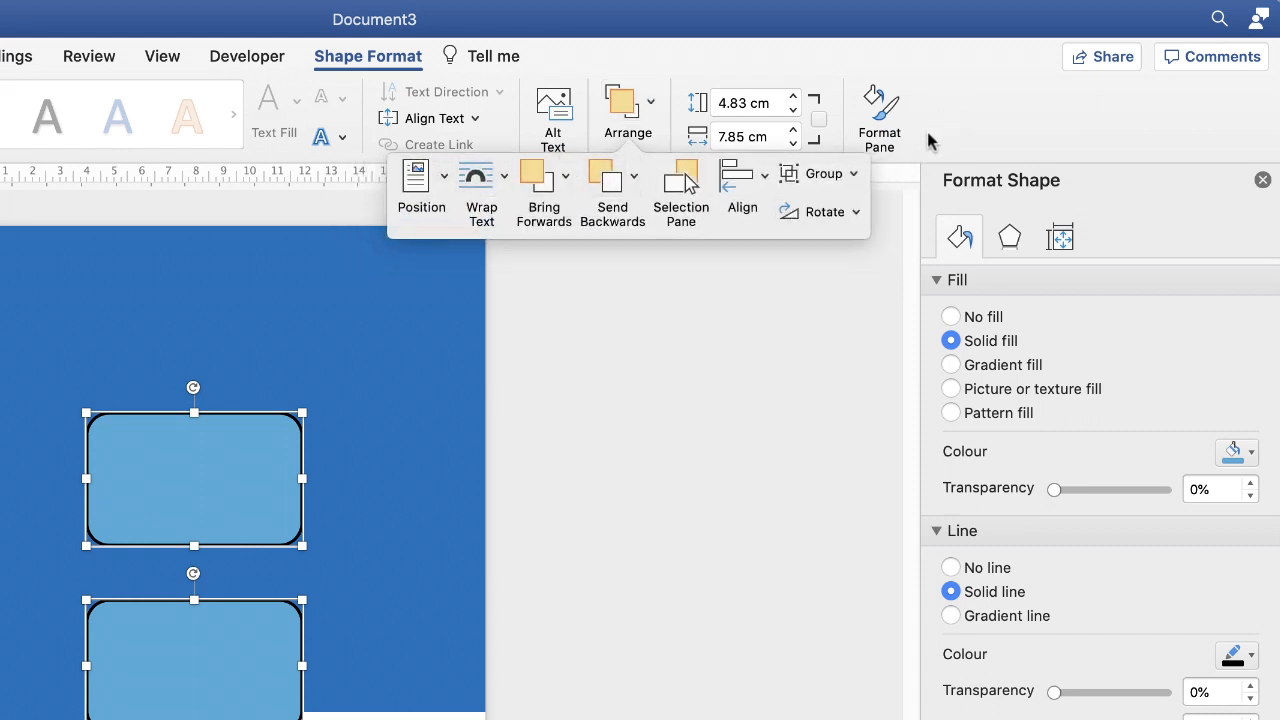
pyautogui.click(764, 180)
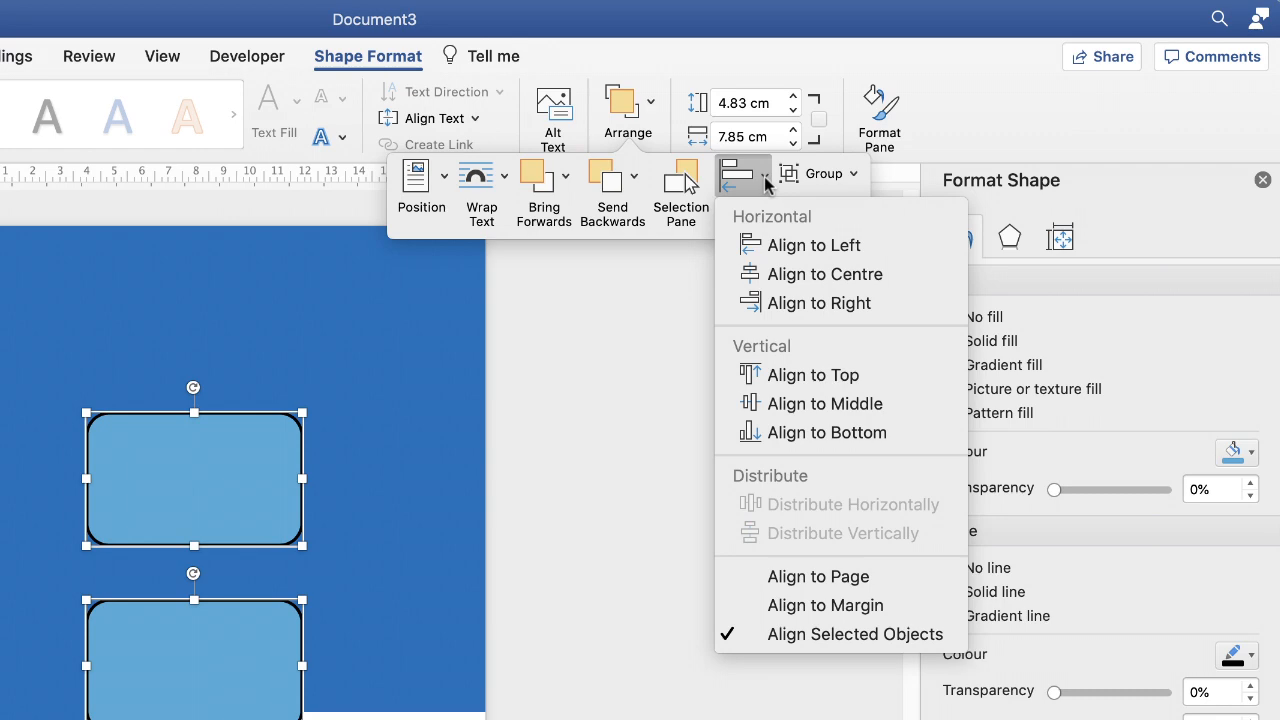
pyautogui.click(752, 274)
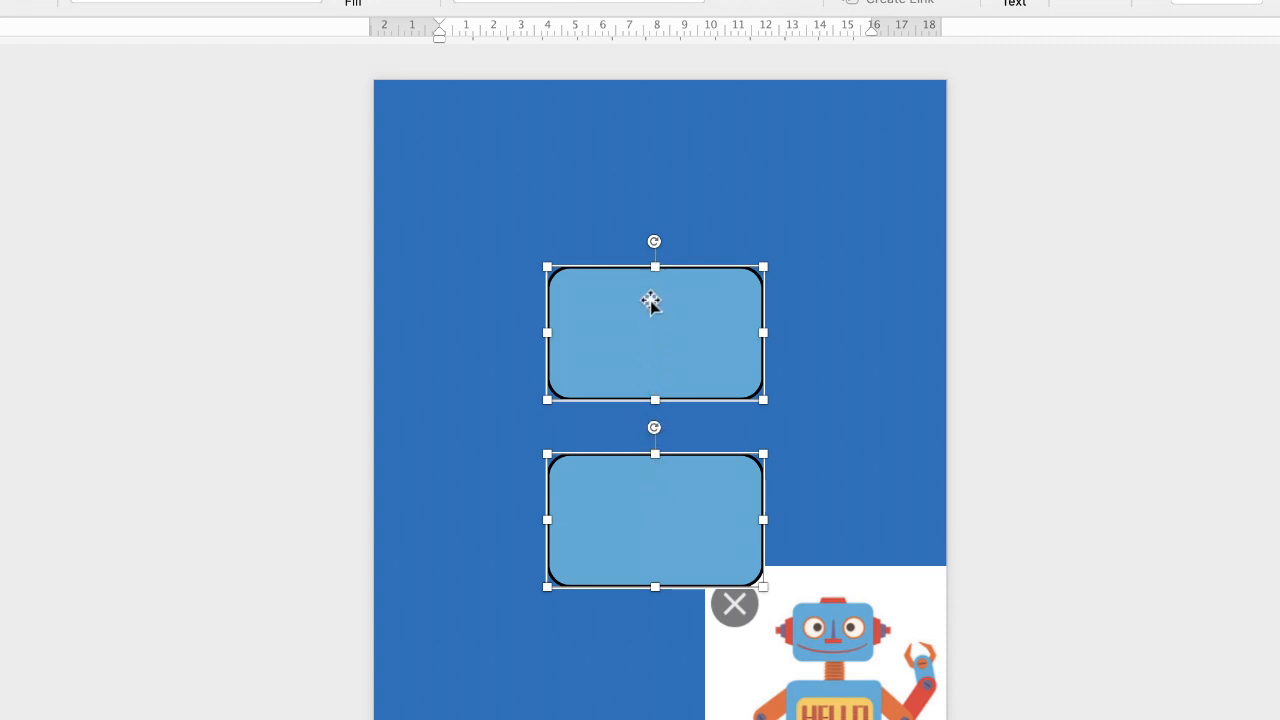
# Step: Duplicate the lower rounded rectangle and shrink the copy into a small neck filling the gap between the two large shapes
pyautogui.click(654, 491)
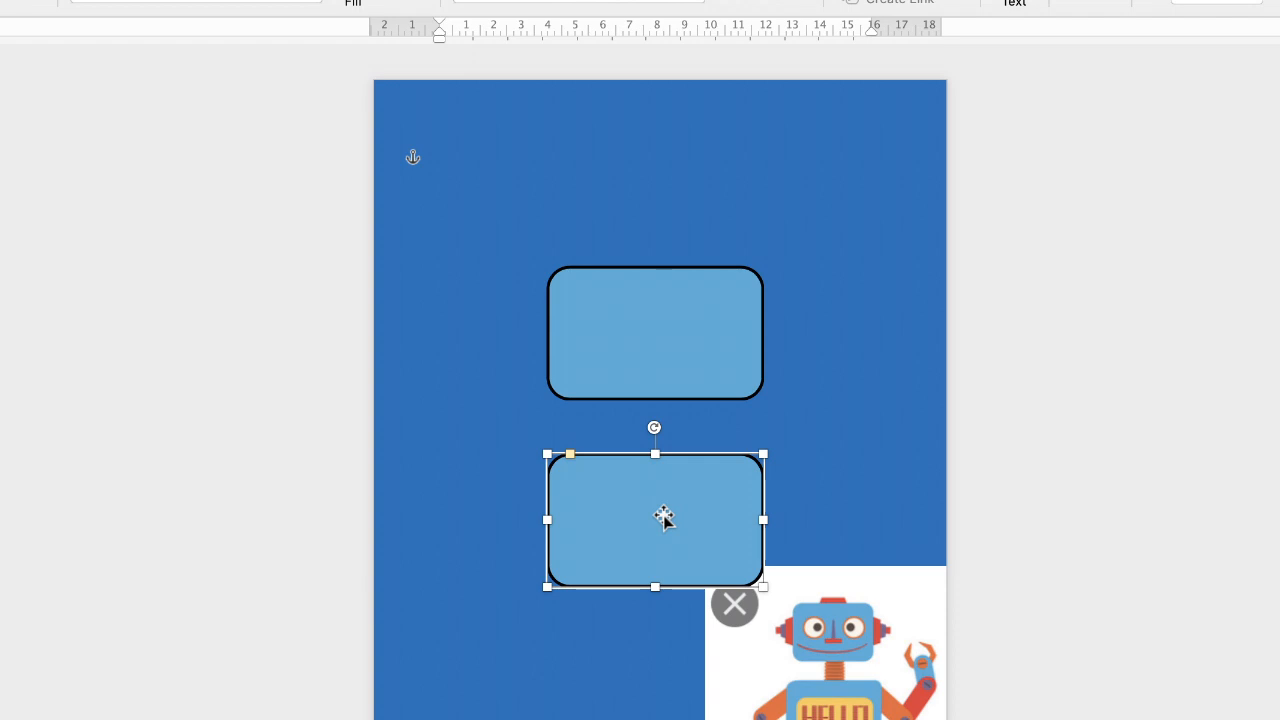
pyautogui.moveTo(660, 514); pyautogui.dragTo(751, 483)
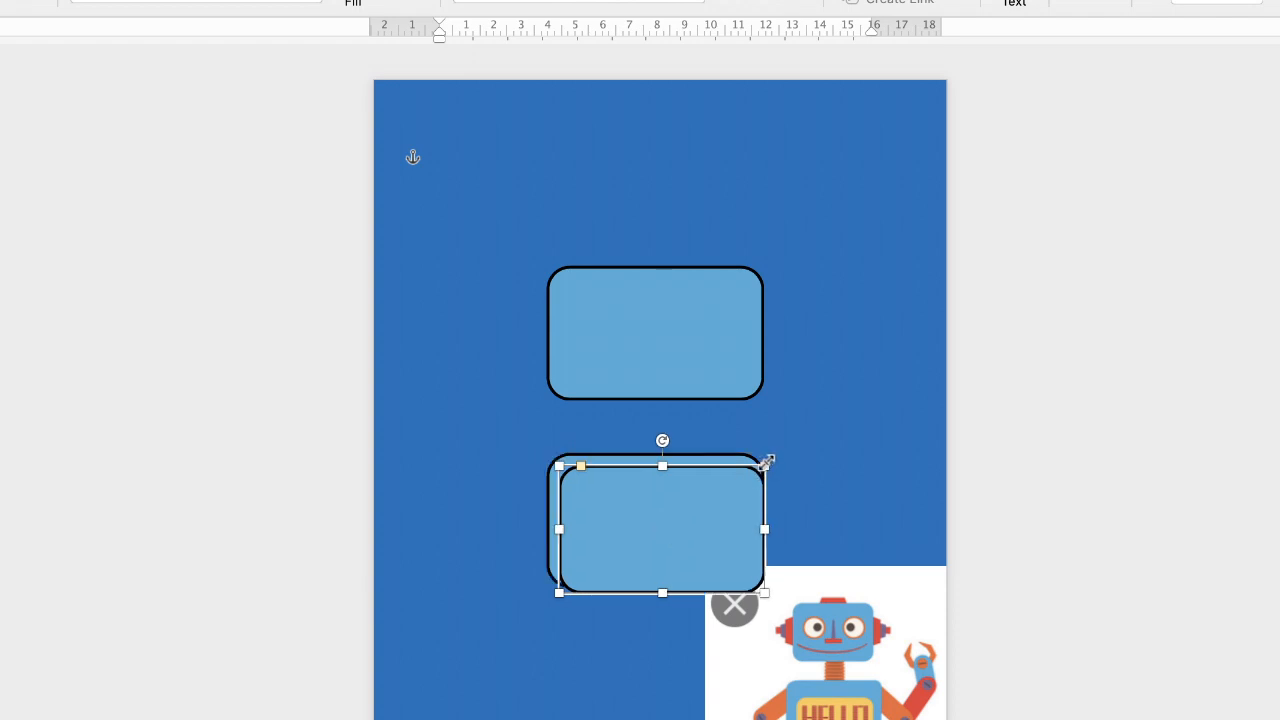
pyautogui.moveTo(766, 465); pyautogui.dragTo(651, 421)
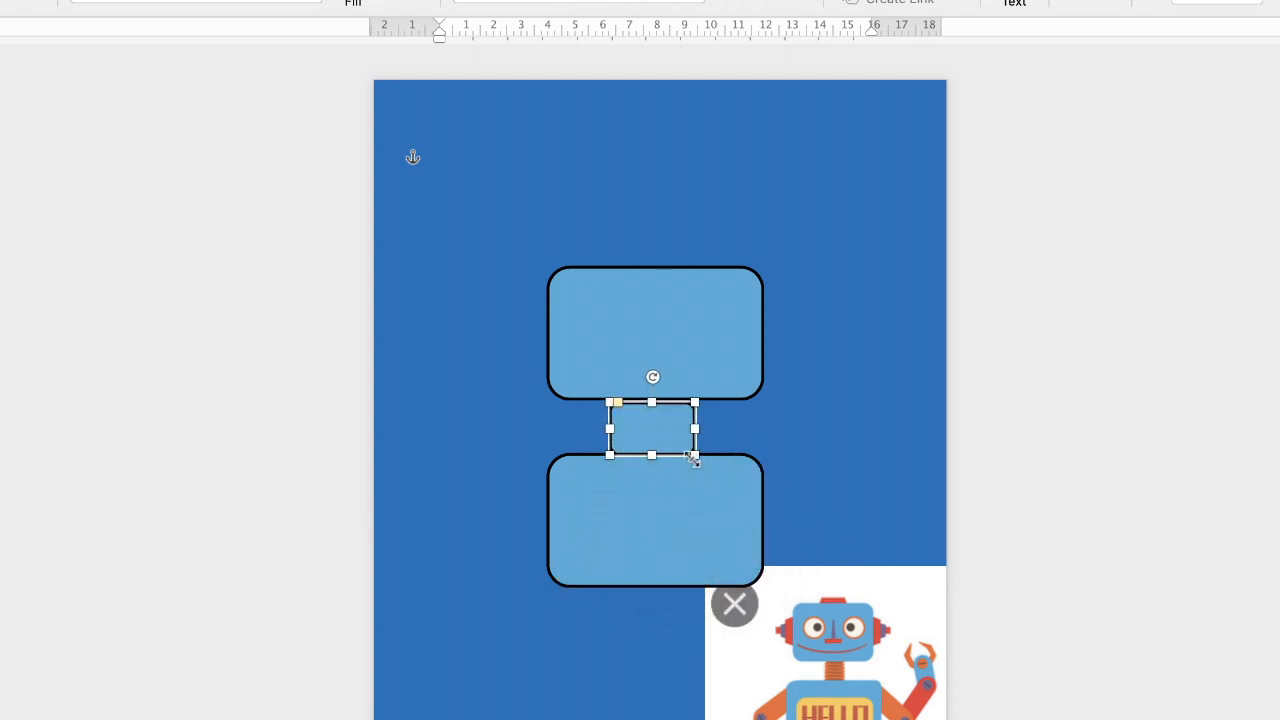
pyautogui.click(743, 420)
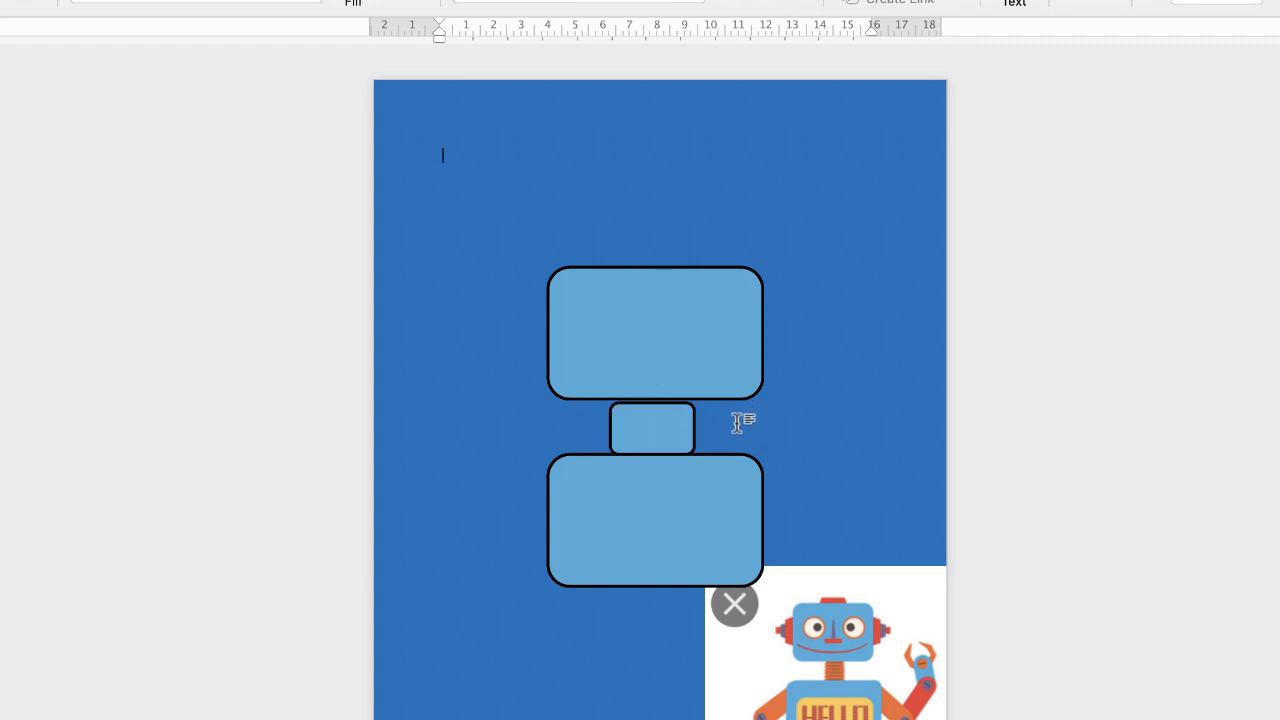
pyautogui.click(660, 434)
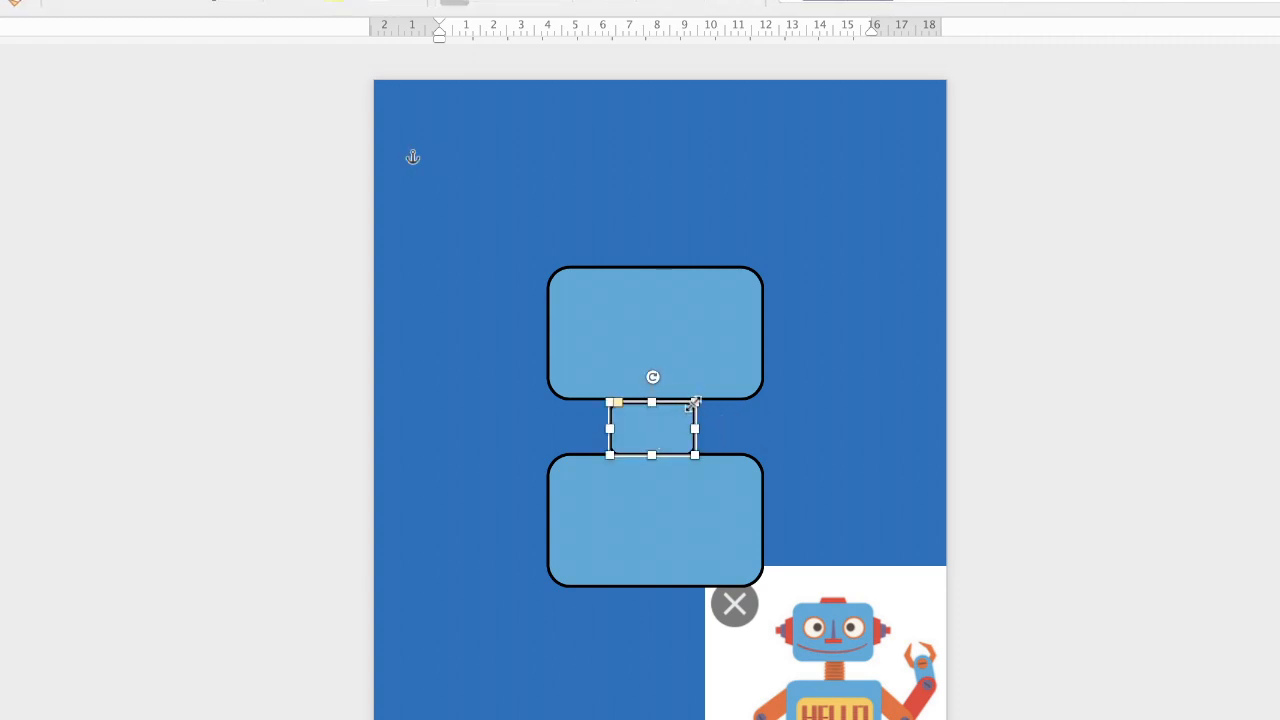
pyautogui.moveTo(697, 401); pyautogui.dragTo(700, 400)
pyautogui.click(760, 421)
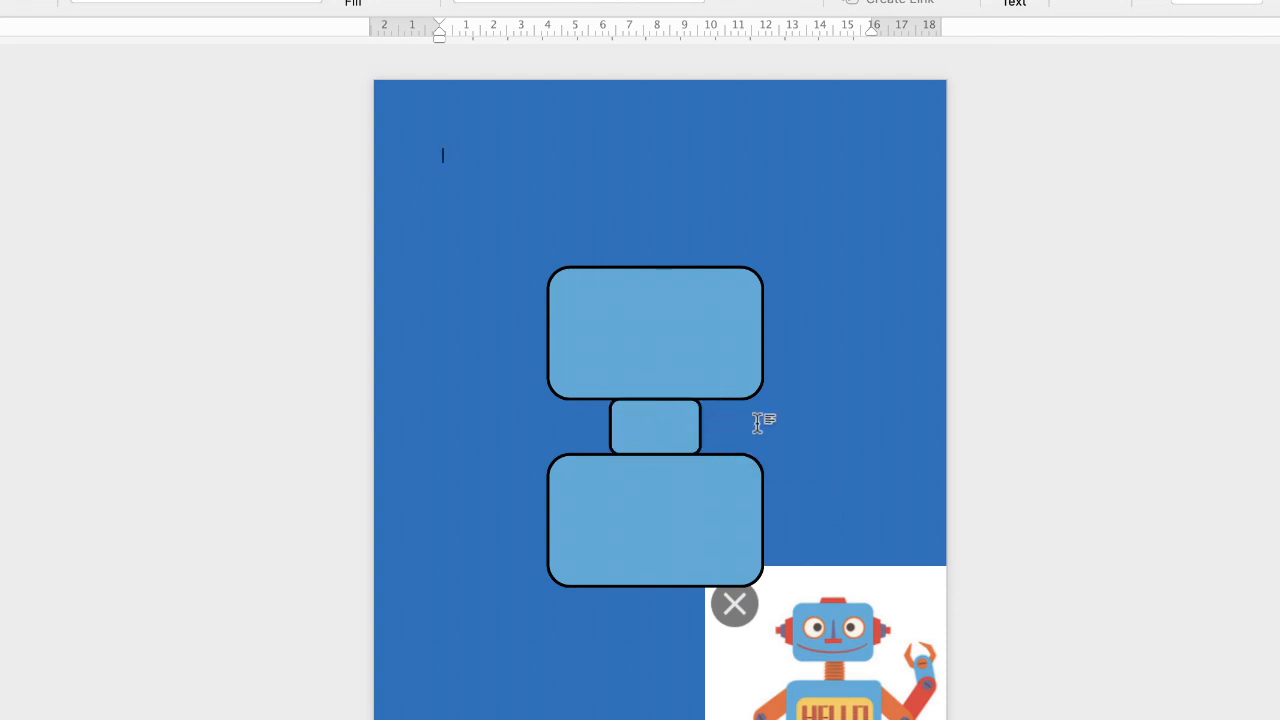
# Step: Select the two large rounded rectangles and the small neck, and align all three horizontally to centre
pyautogui.click(655, 503)
pyautogui.keyDown('shift'); pyautogui.click(672, 425); pyautogui.keyUp('shift')
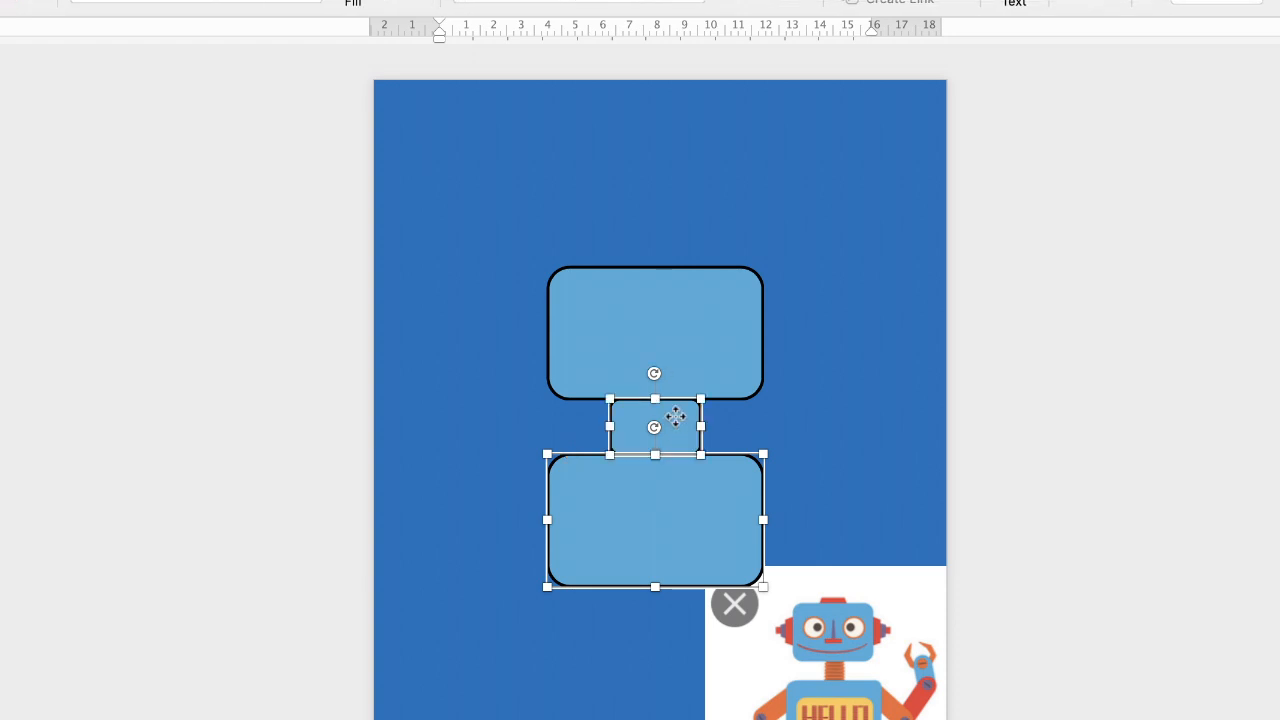
pyautogui.keyDown('shift'); pyautogui.click(708, 336); pyautogui.keyUp('shift')
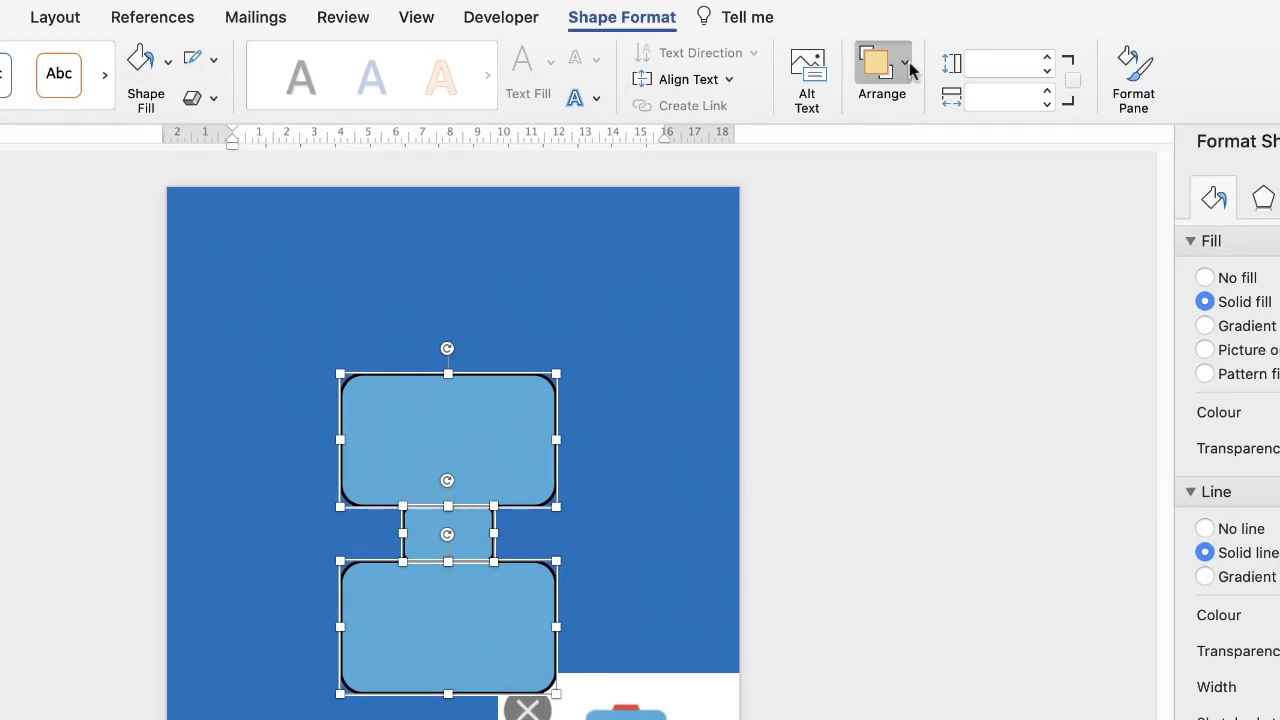
pyautogui.click(906, 66)
pyautogui.click(1018, 139)
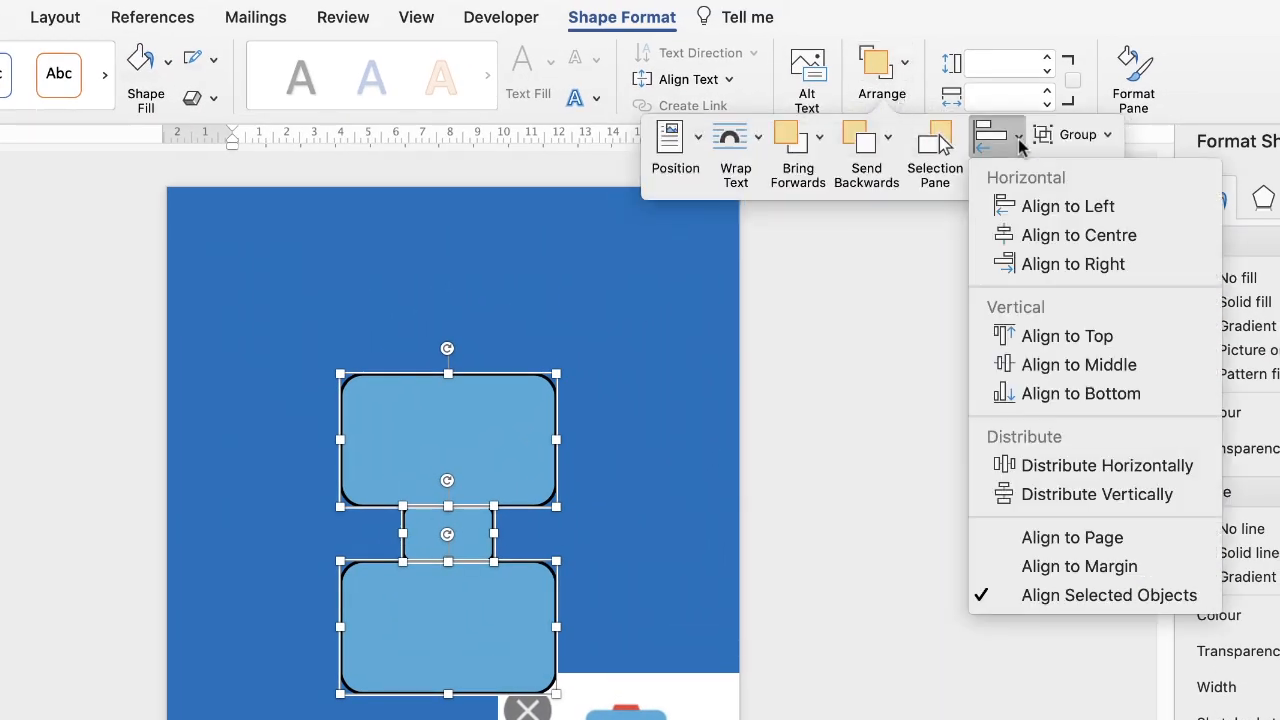
pyautogui.click(1030, 236)
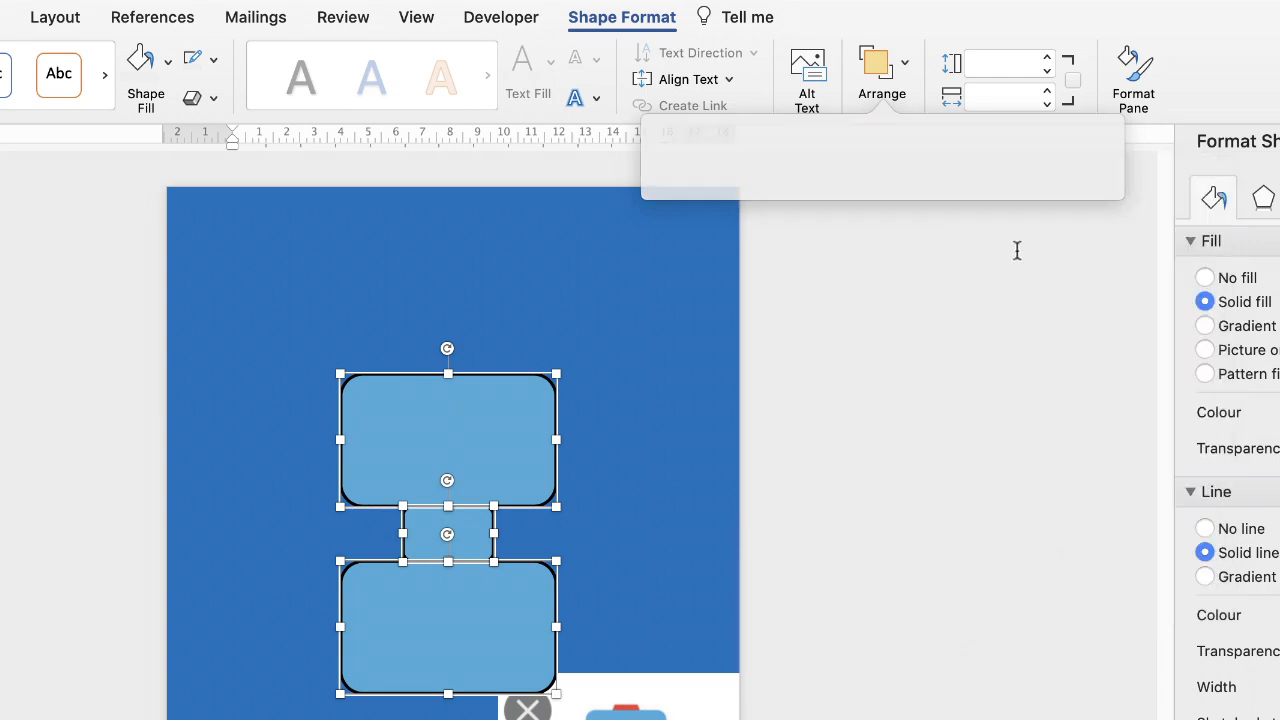
pyautogui.click(628, 480)
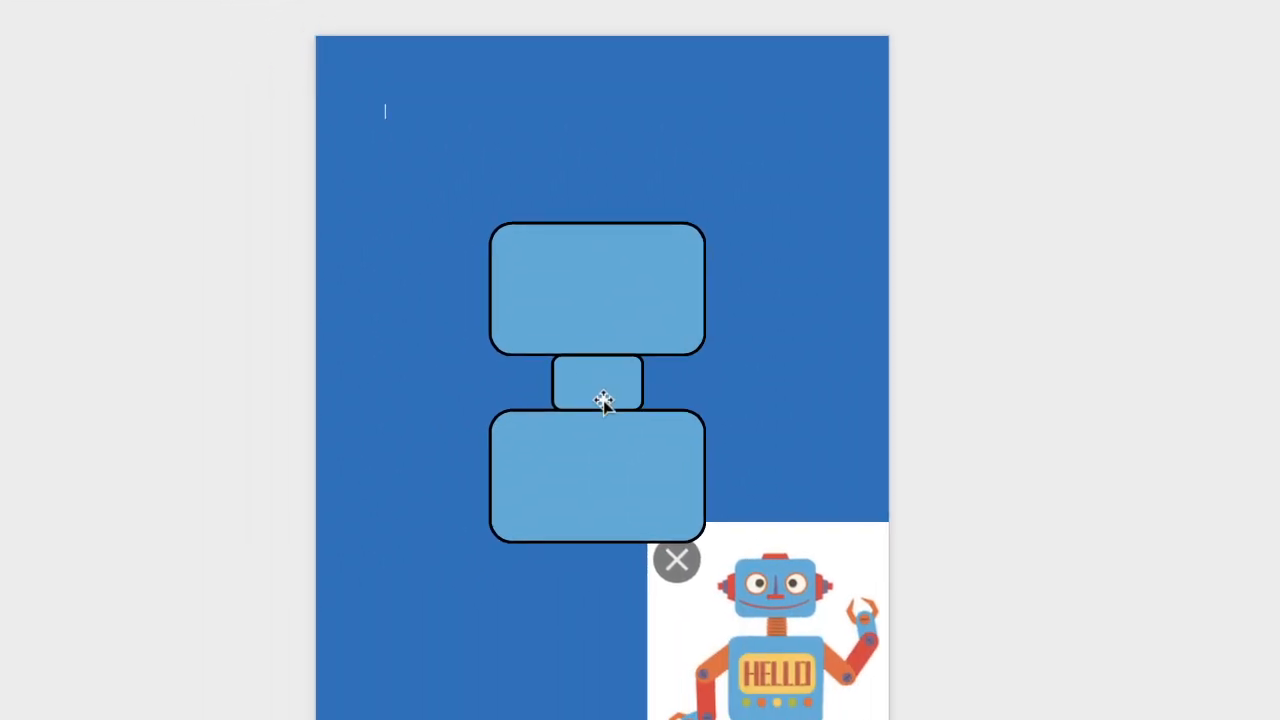
# Step: Try to fill the small neck shape with the yellow of the robot's HELLO panel using the eyedropper
pyautogui.click(613, 376)
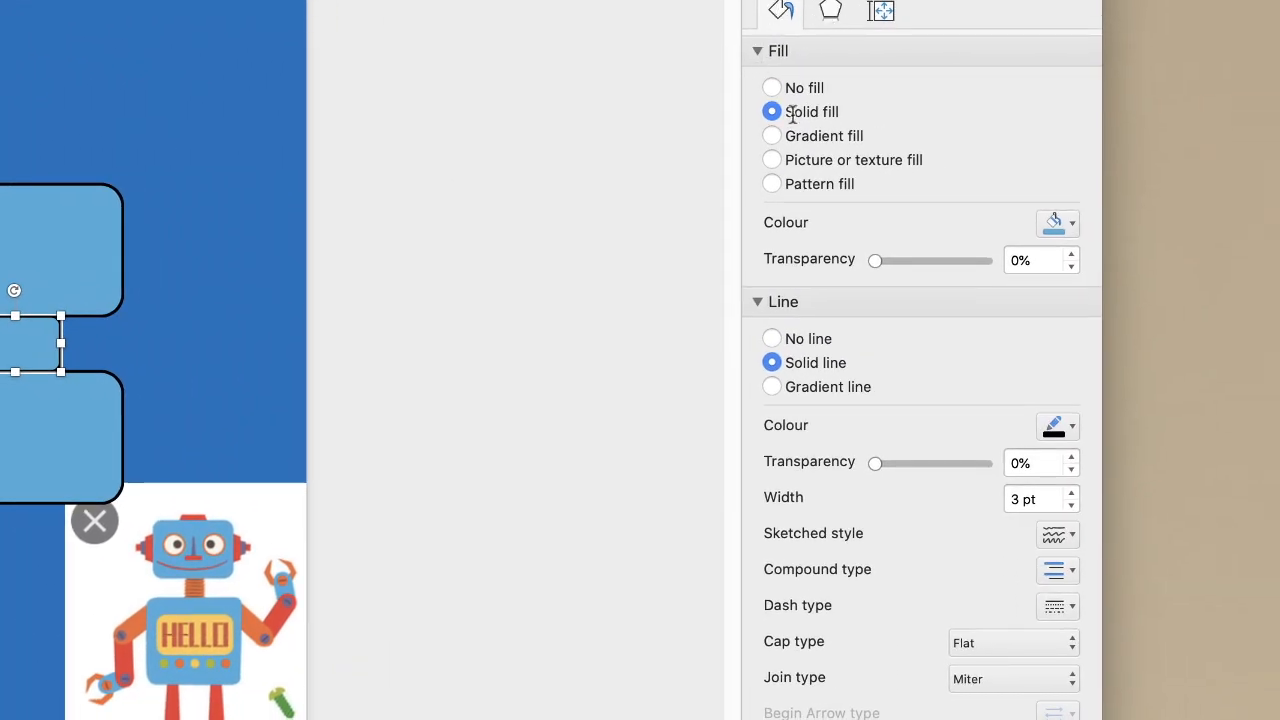
pyautogui.click(1073, 224)
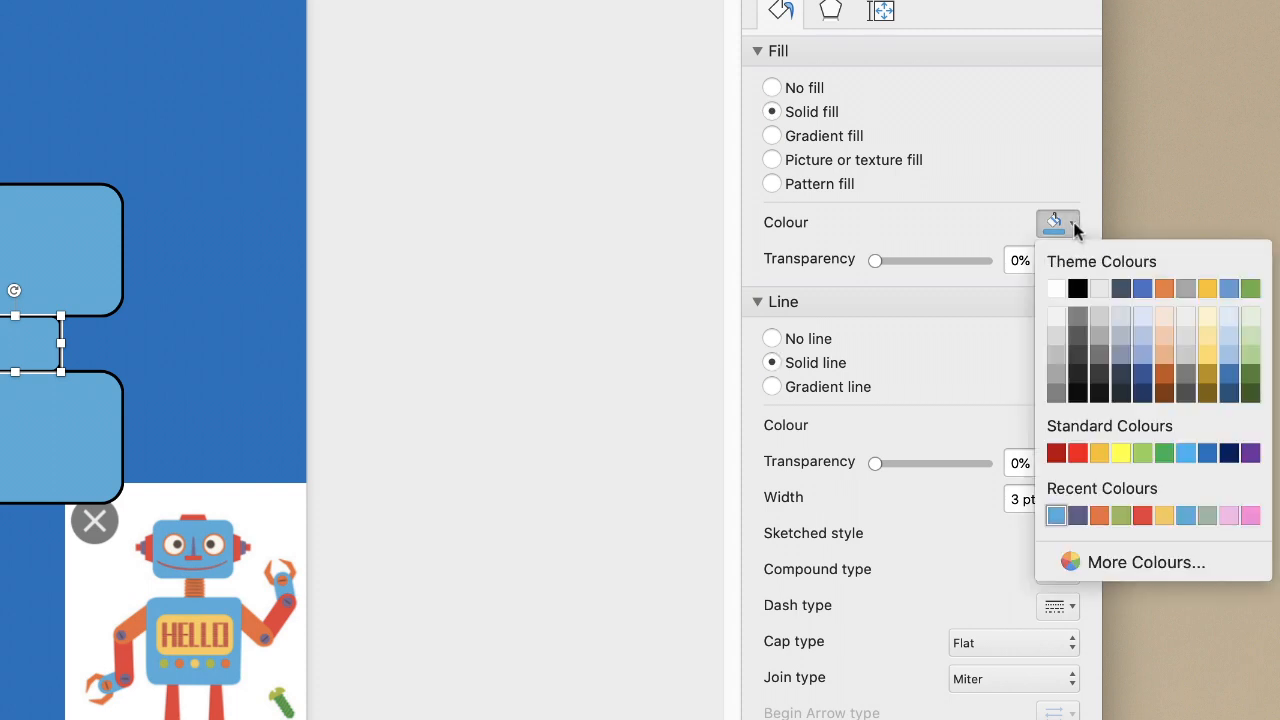
pyautogui.click(1070, 562)
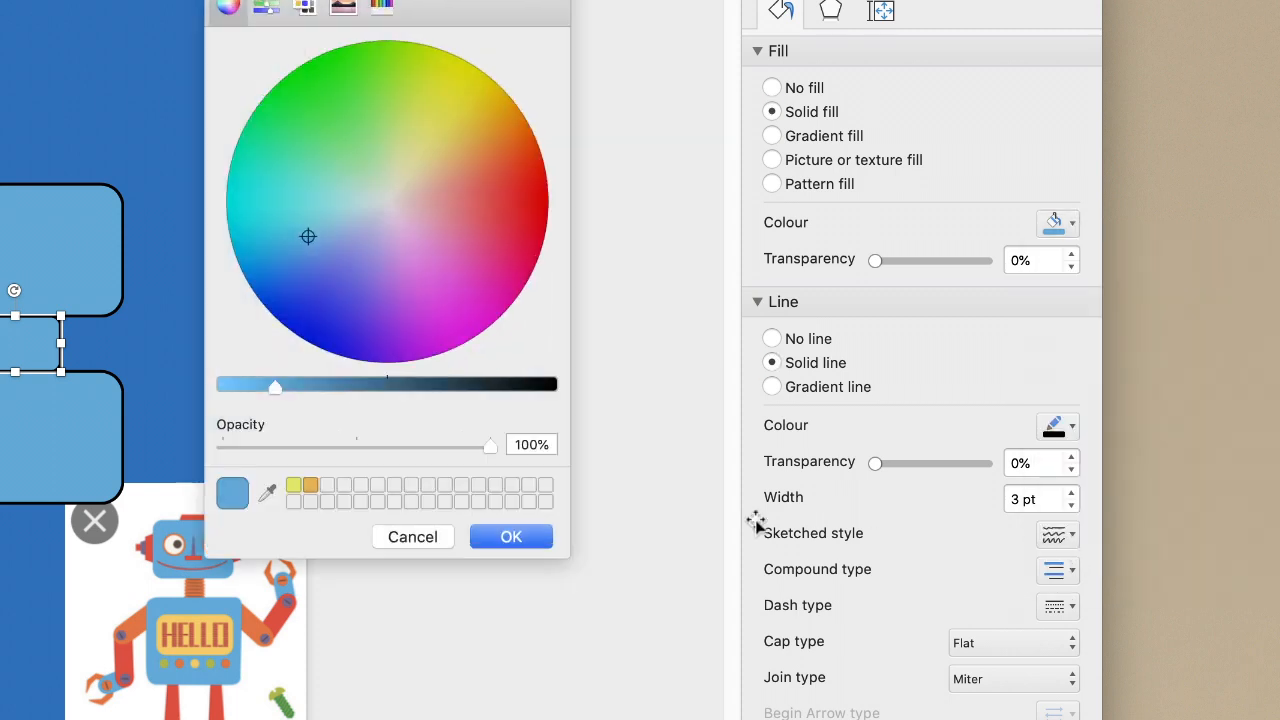
pyautogui.click(268, 492)
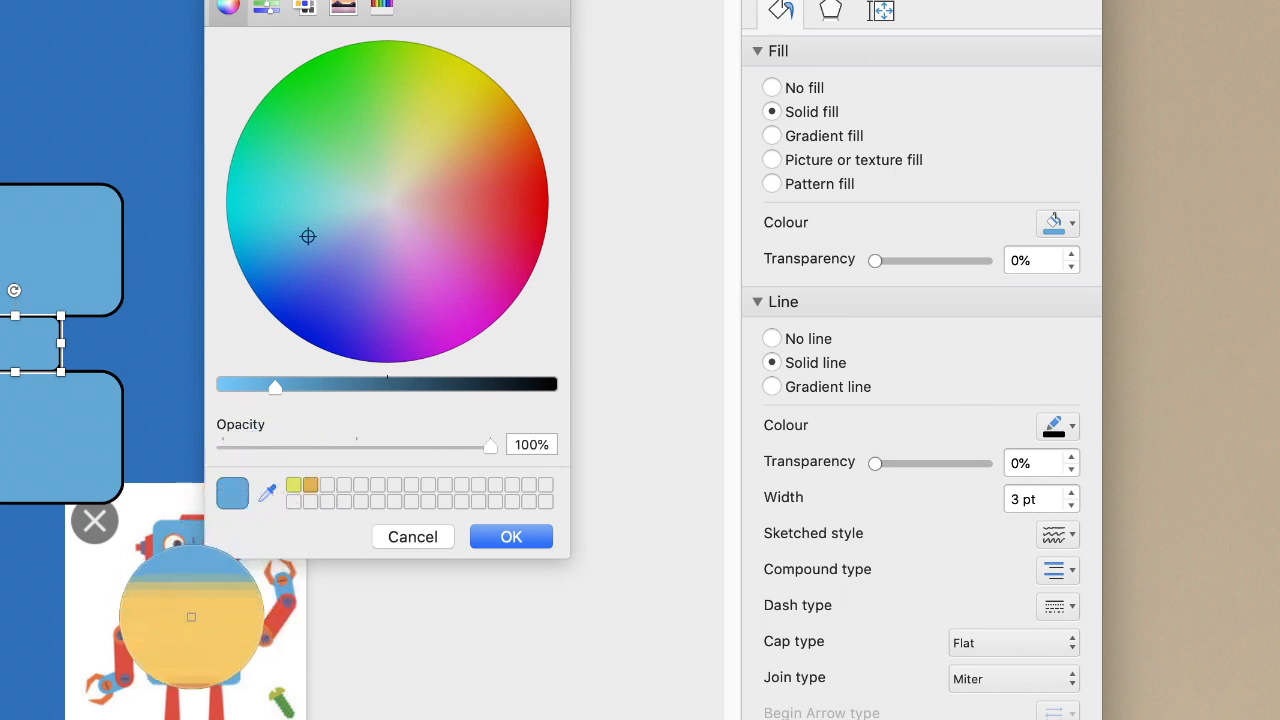
pyautogui.click(188, 545)
pyautogui.click(510, 538)
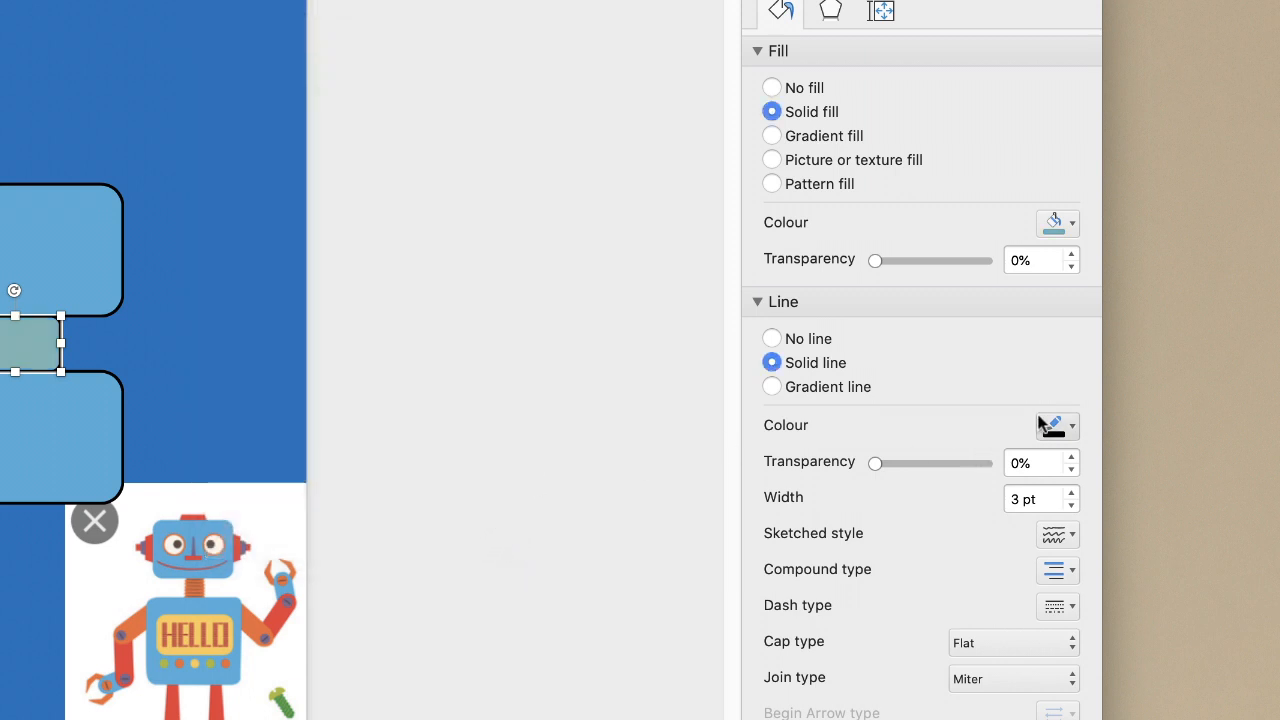
# Step: Fill the small neck shape with the yellow of the robot's HELLO panel using the colour eyedropper
pyautogui.click(1072, 225)
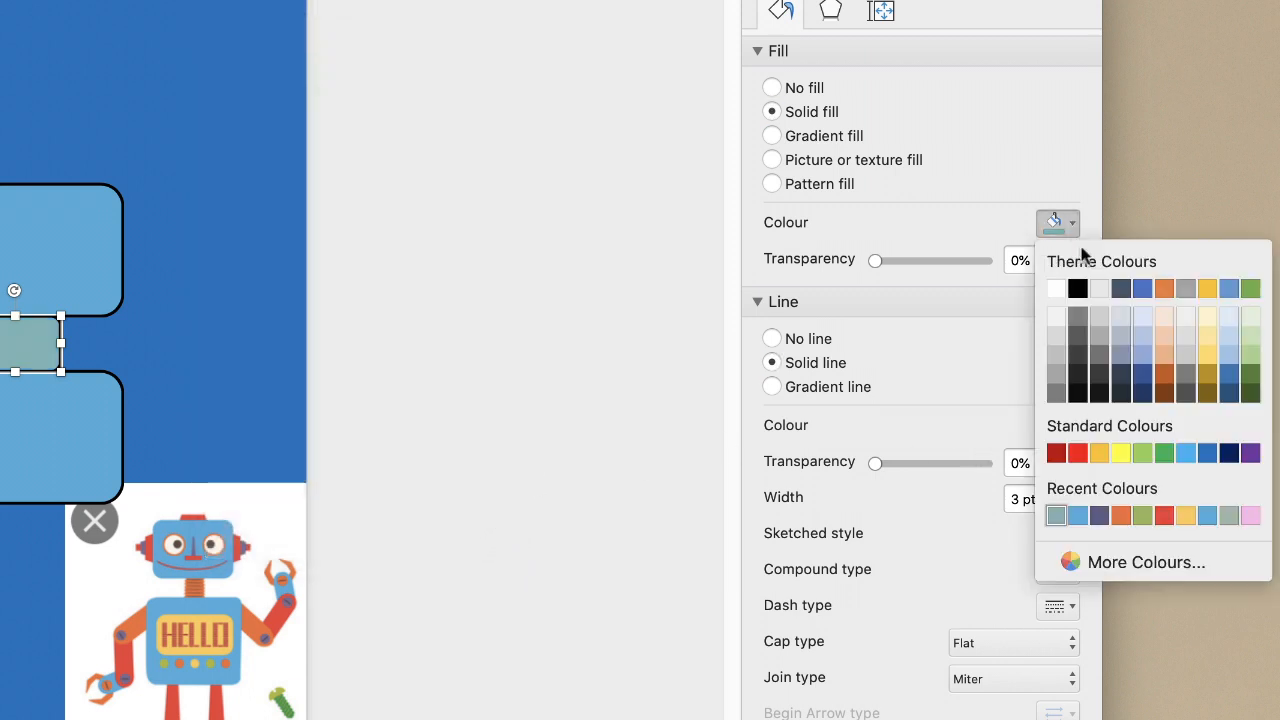
pyautogui.click(1068, 563)
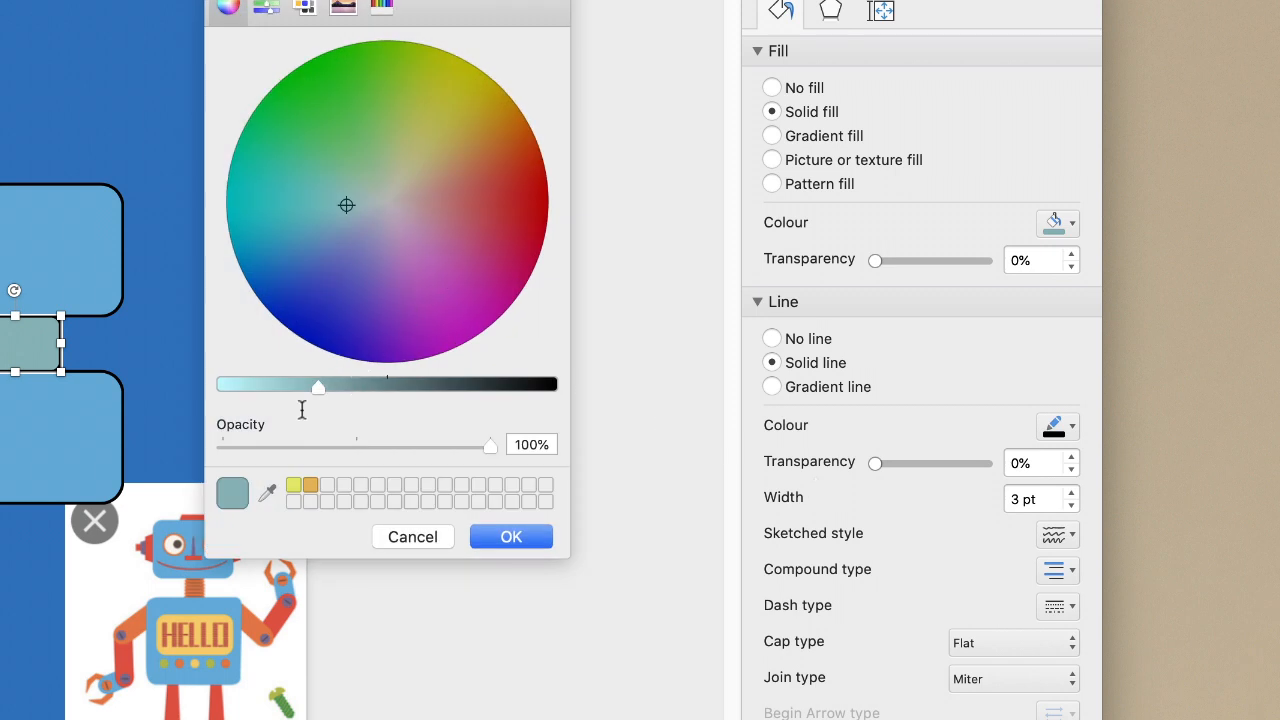
pyautogui.click(267, 491)
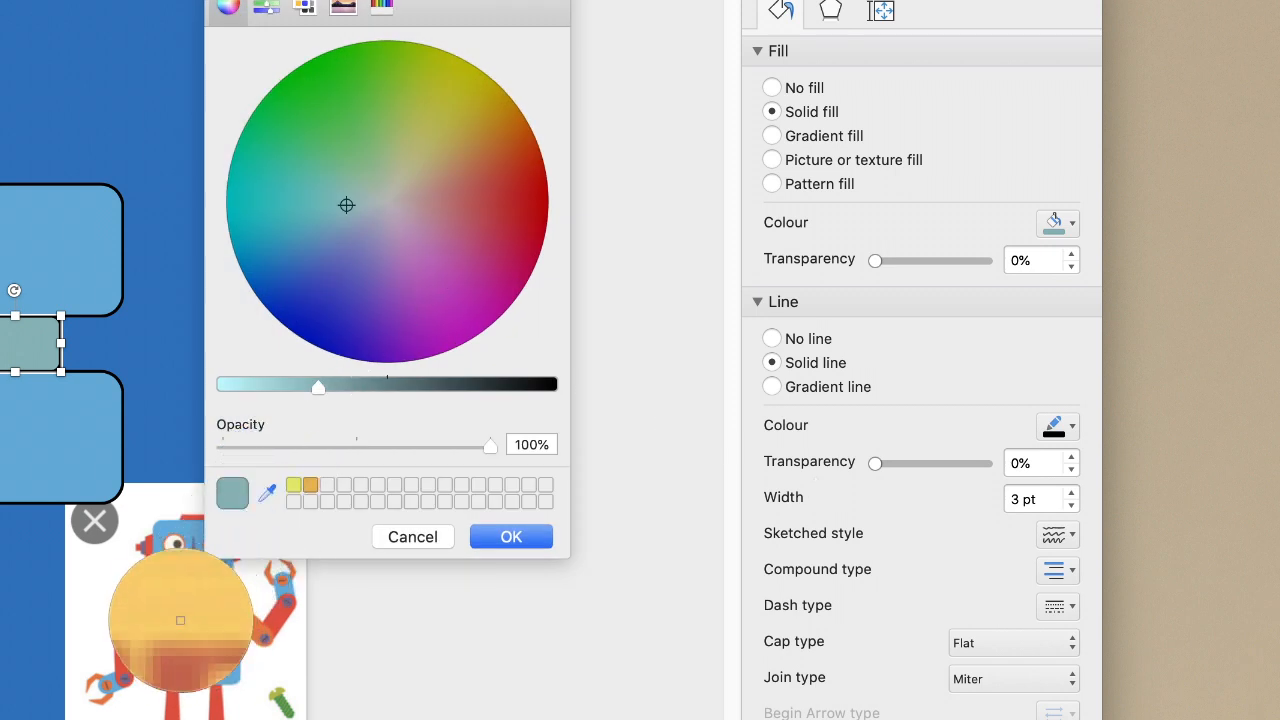
pyautogui.click(180, 626)
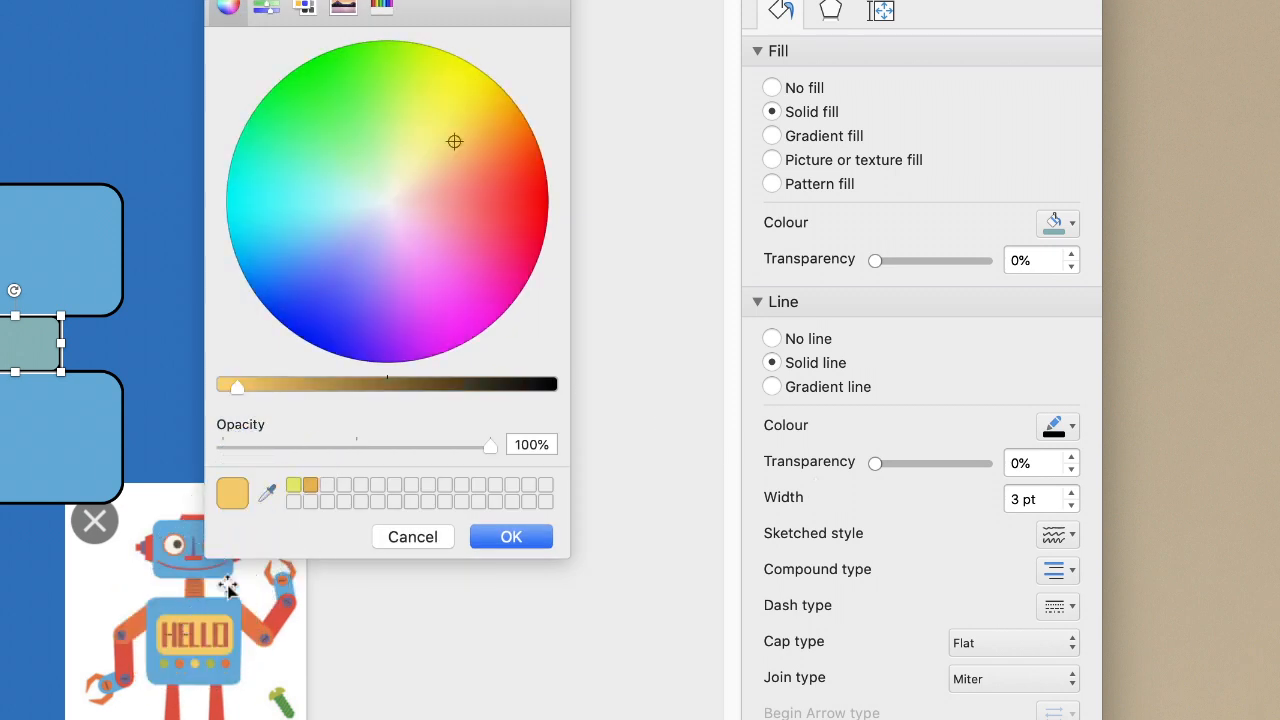
pyautogui.click(508, 536)
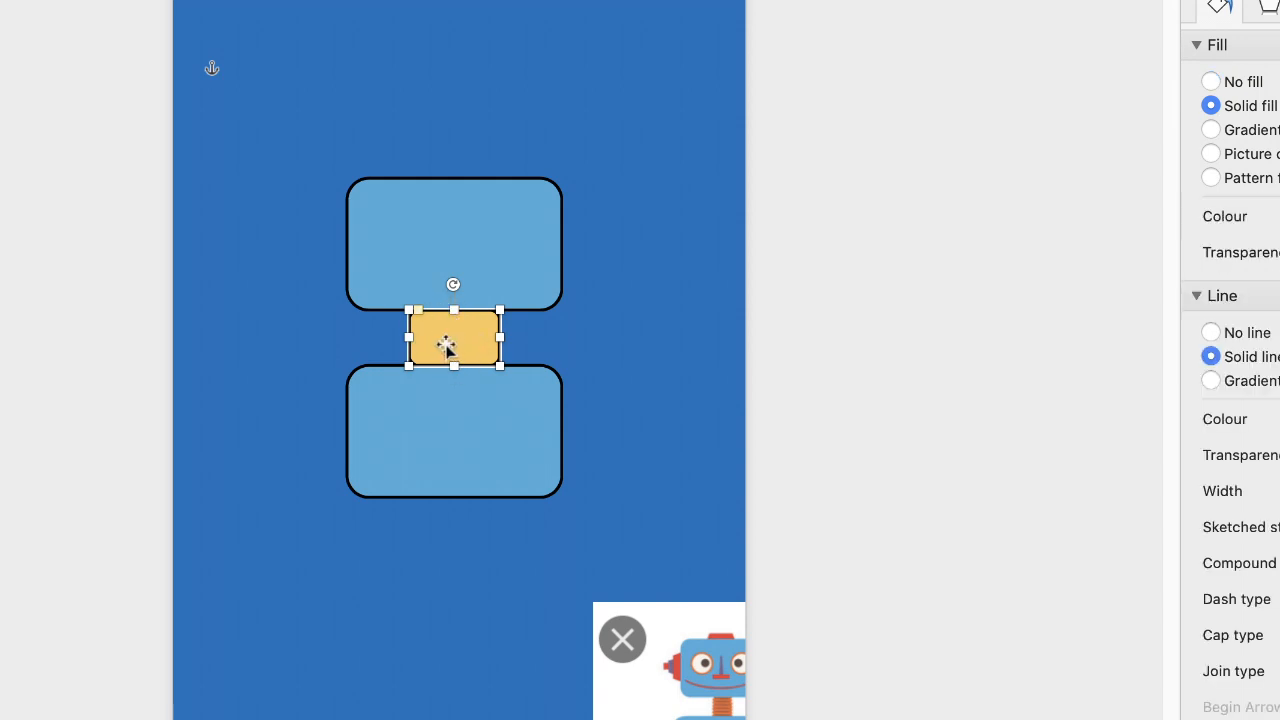
# Step: Duplicate the yellow neck, shrink the copy, and stack four such segments as a leg below the body's lower left part
pyautogui.press('super+v')
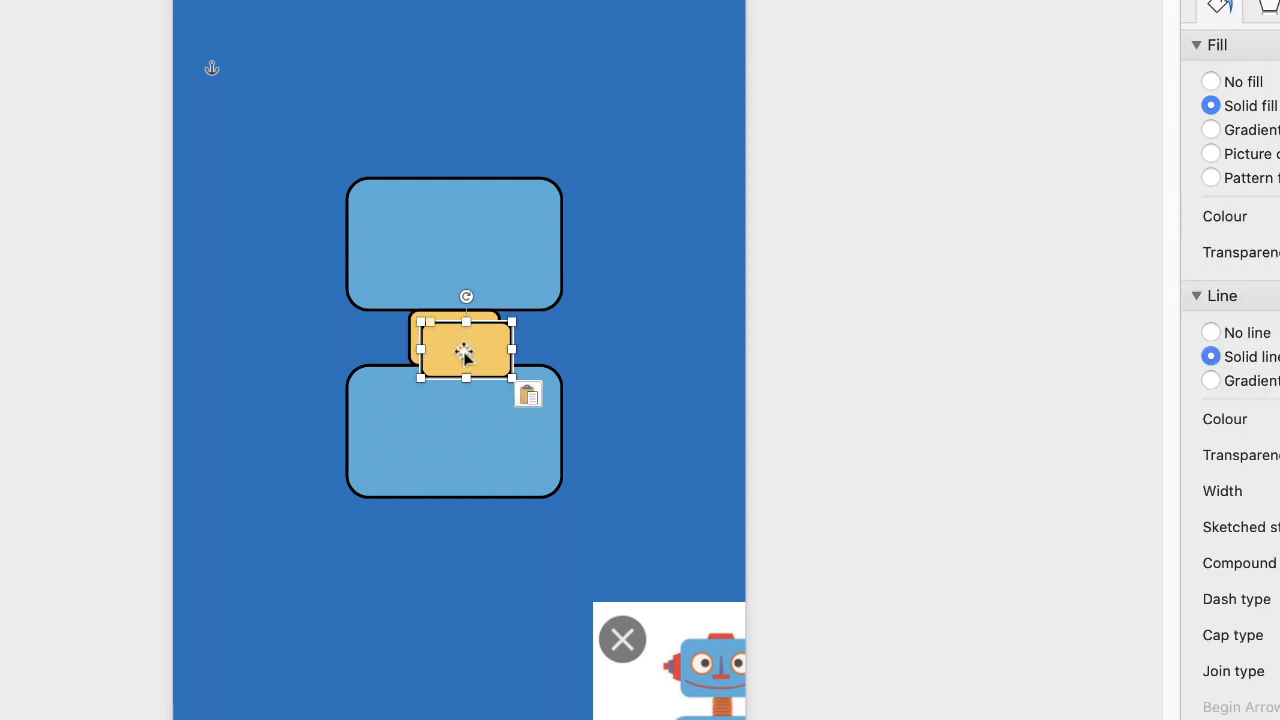
pyautogui.moveTo(465, 352); pyautogui.dragTo(400, 622)
pyautogui.press('super+c')
pyautogui.press('super+v')
pyautogui.press('super+v')
pyautogui.press('super+v')
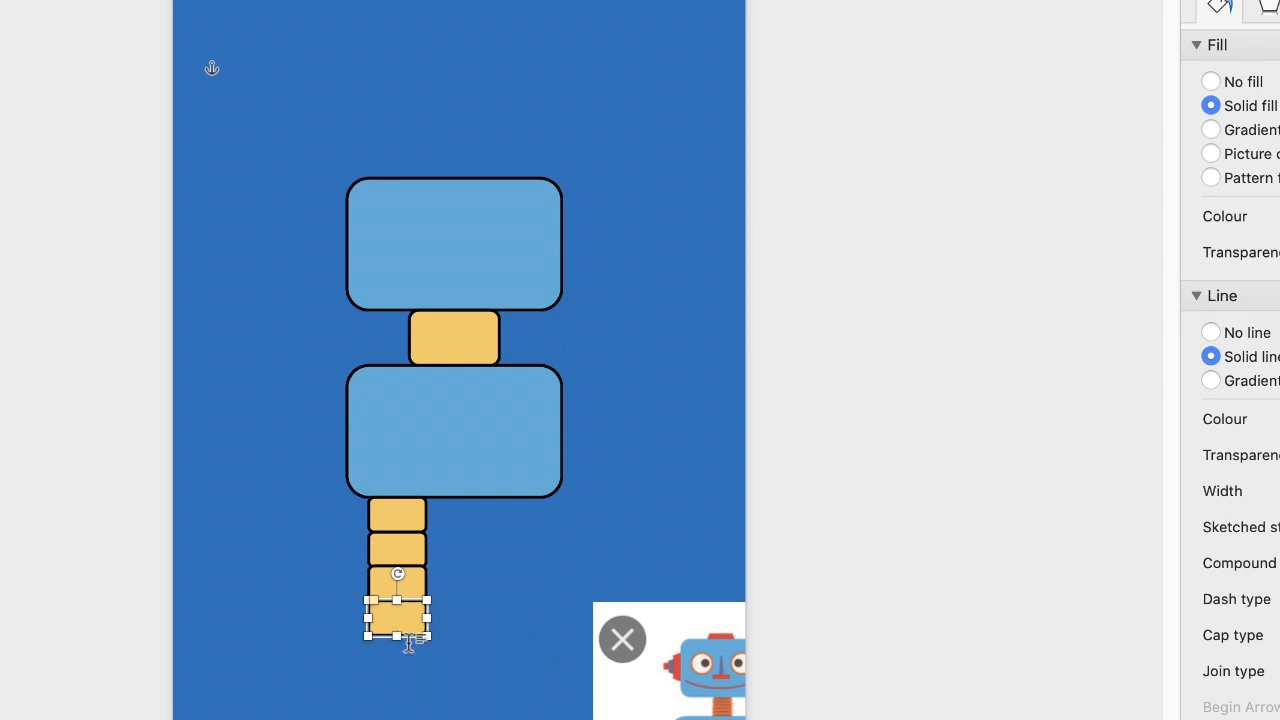
pyautogui.click(400, 694)
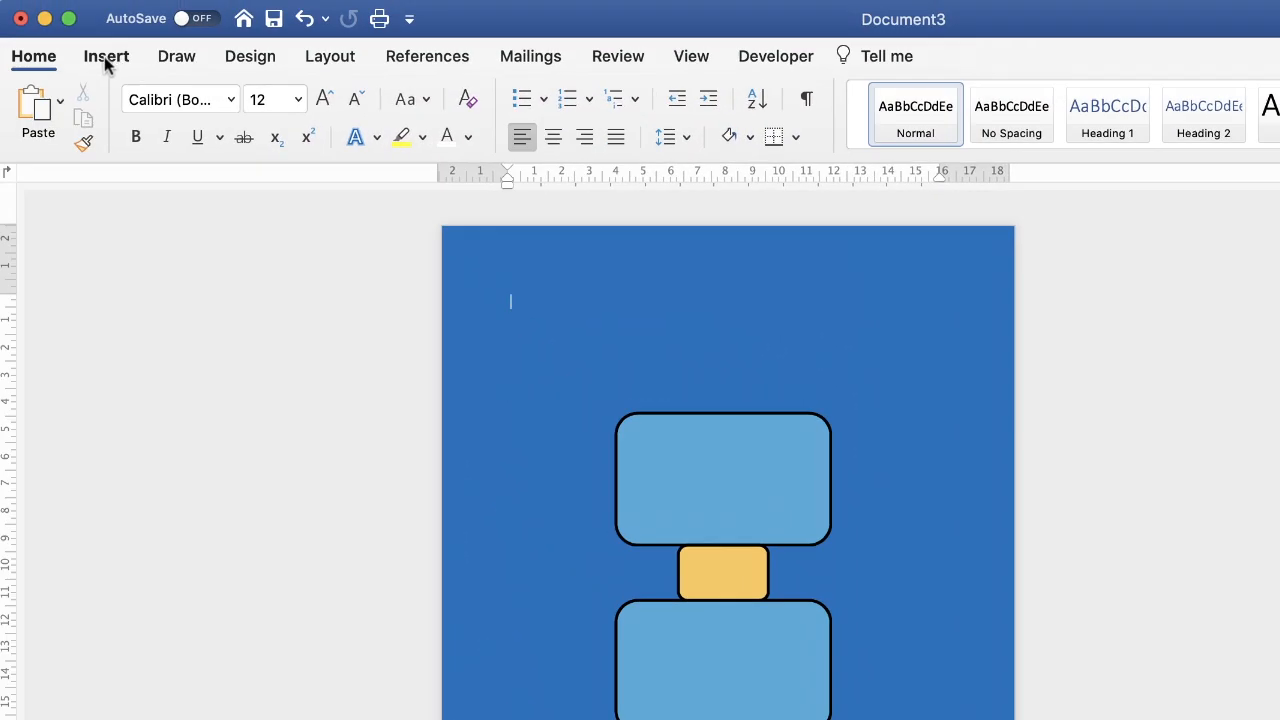
# Step: Insert a Flowchart Delay shape below the leg and rotate it curved side up to form a foot at the leg's end
pyautogui.click(106, 58)
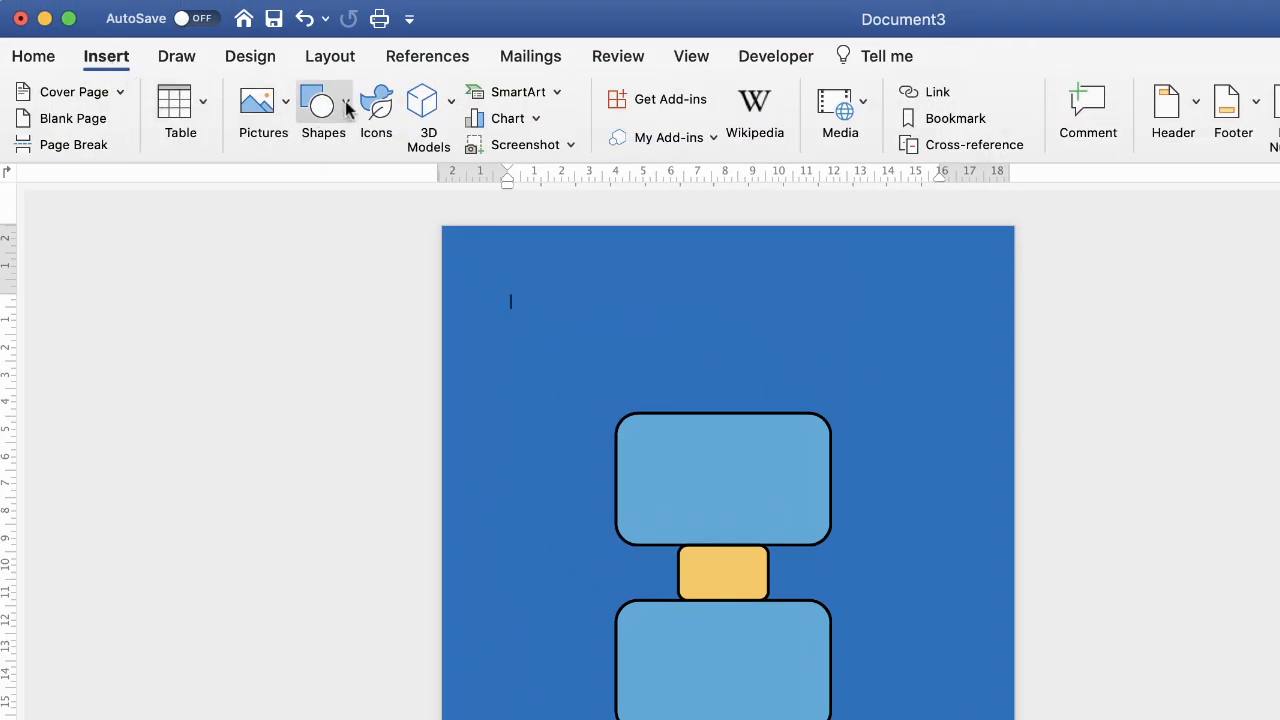
pyautogui.click(347, 106)
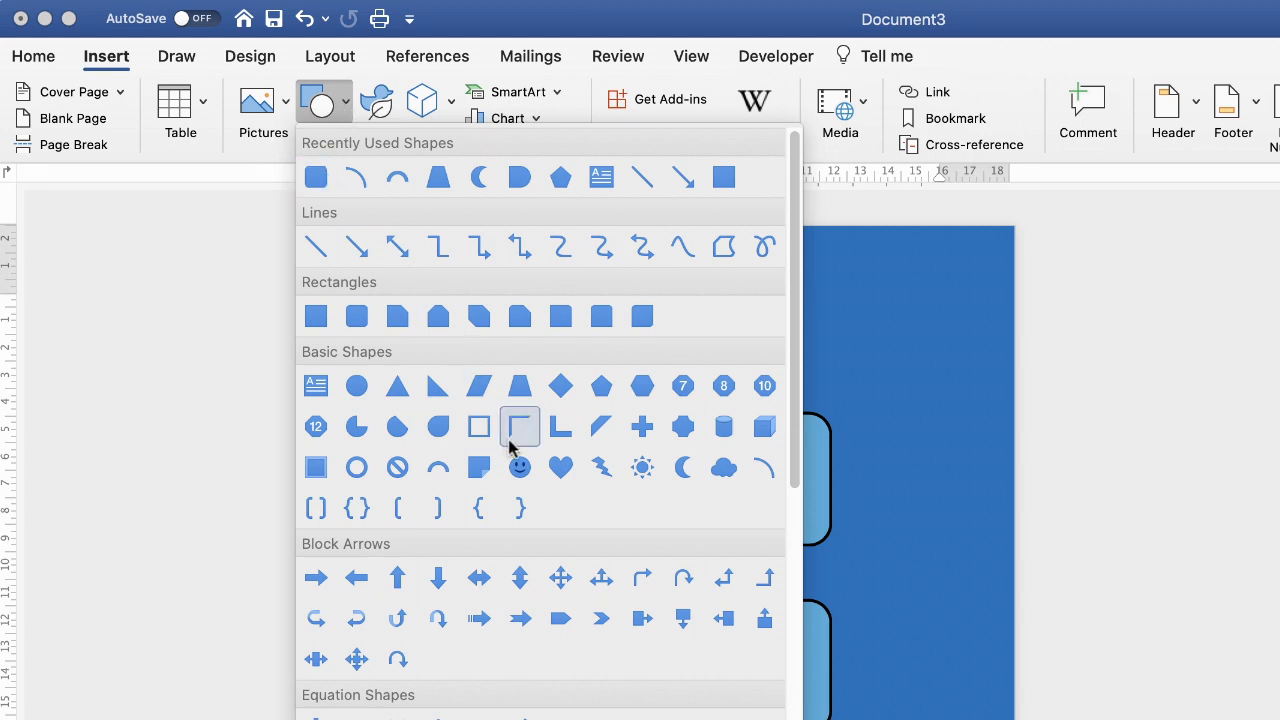
pyautogui.moveTo(797, 430); pyautogui.dragTo(777, 614)
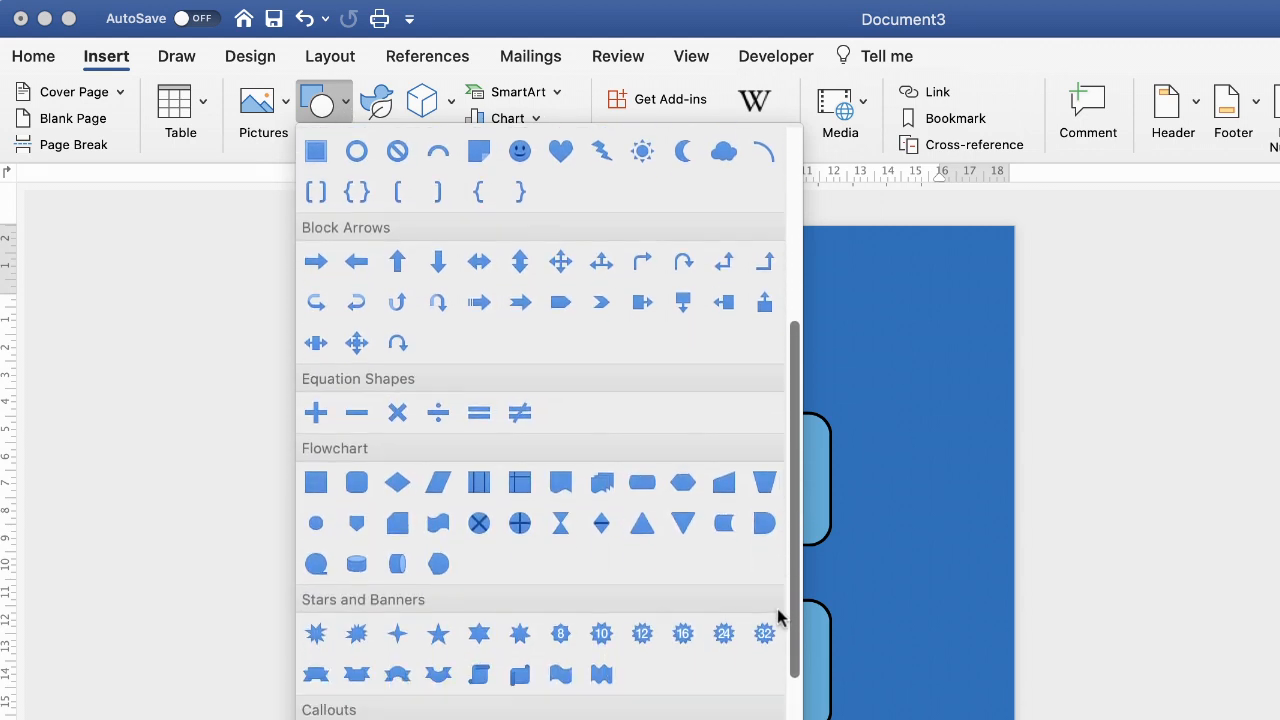
pyautogui.click(764, 531)
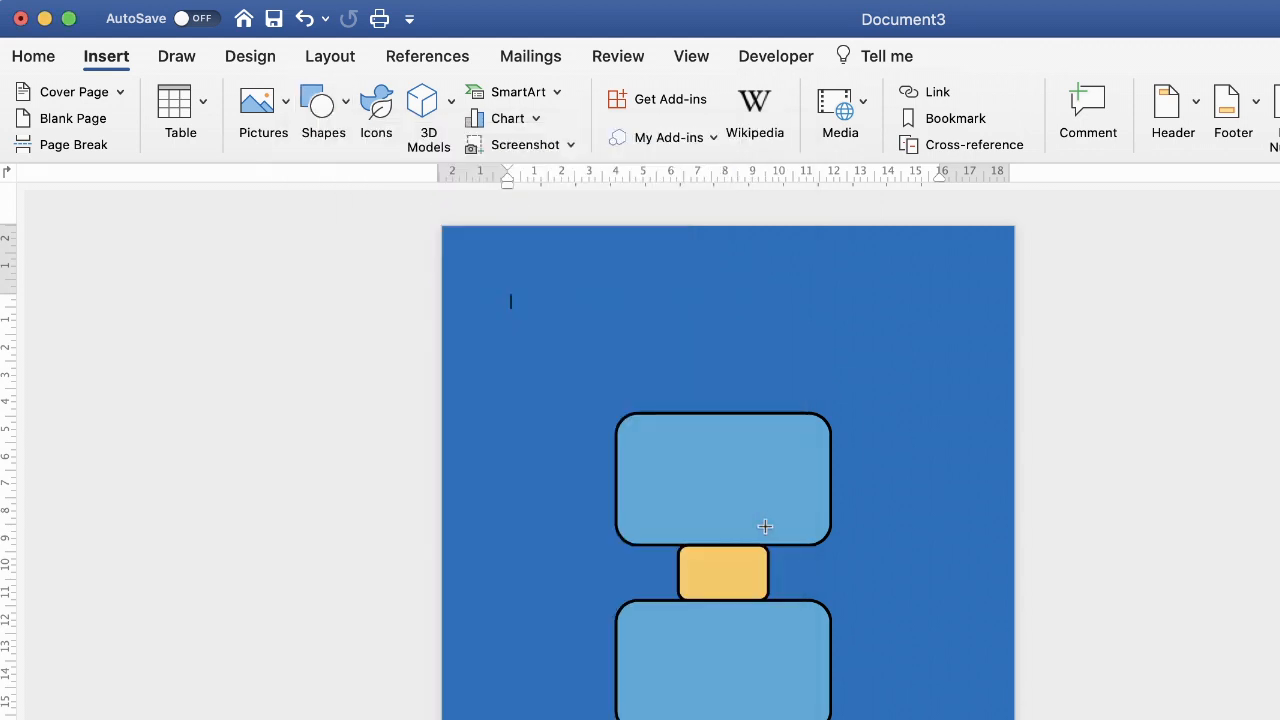
pyautogui.moveTo(579, 719); pyautogui.dragTo(621, 719)
pyautogui.moveTo(552, 545)
pyautogui.mouseDown()
pyautogui.moveTo(616, 575)
pyautogui.moveTo(580, 588)
pyautogui.mouseUp()
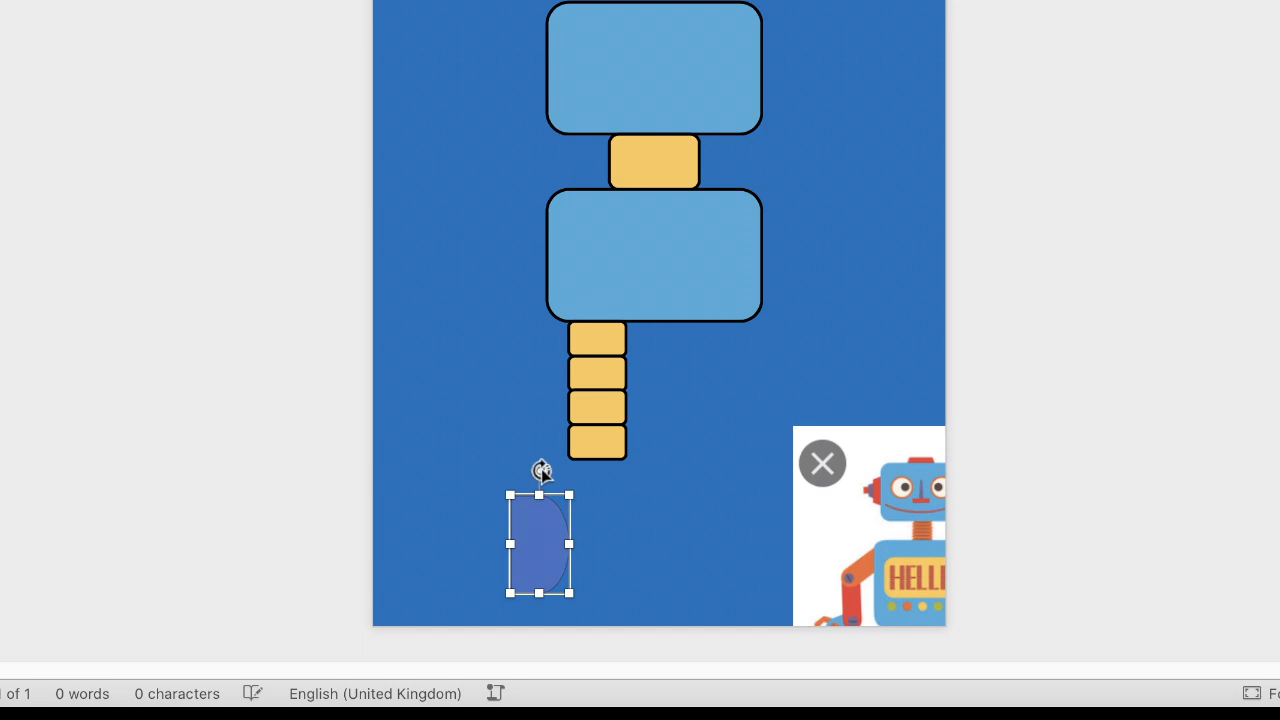
pyautogui.moveTo(541, 471); pyautogui.dragTo(591, 480)
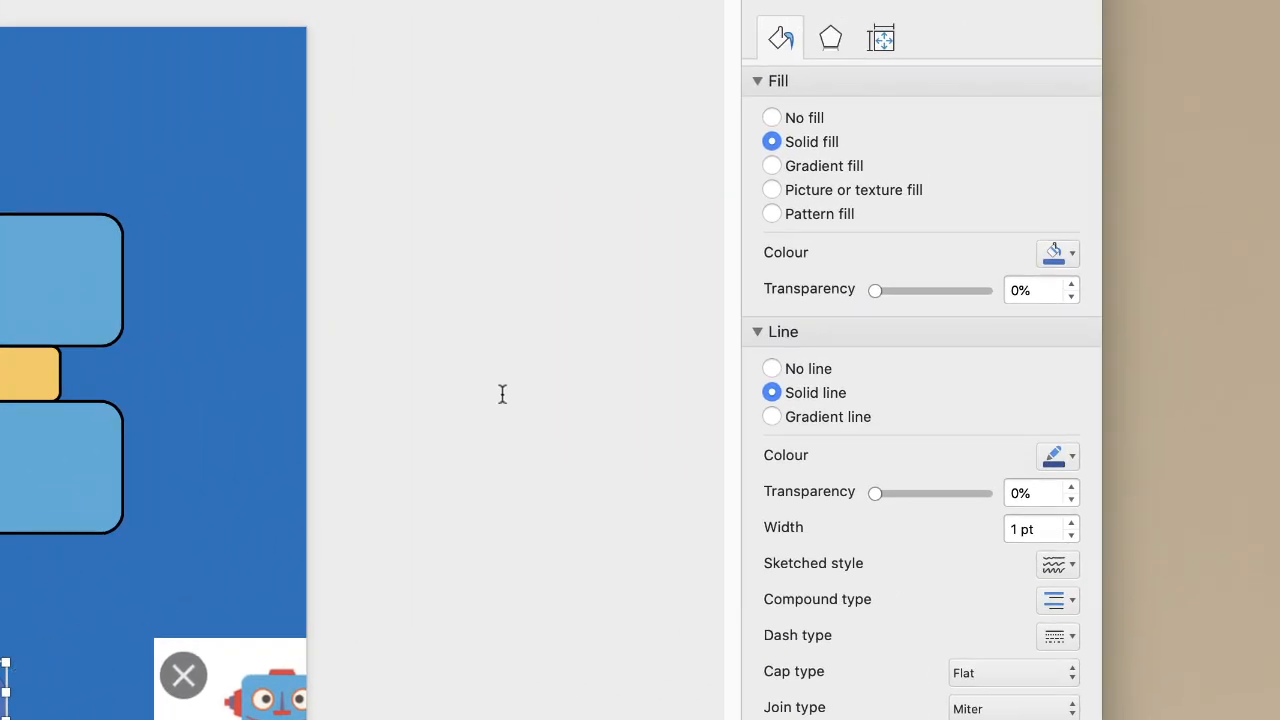
# Step: Set both the outline and the fill of the foot shape to black
pyautogui.click(778, 40)
pyautogui.click(1071, 456)
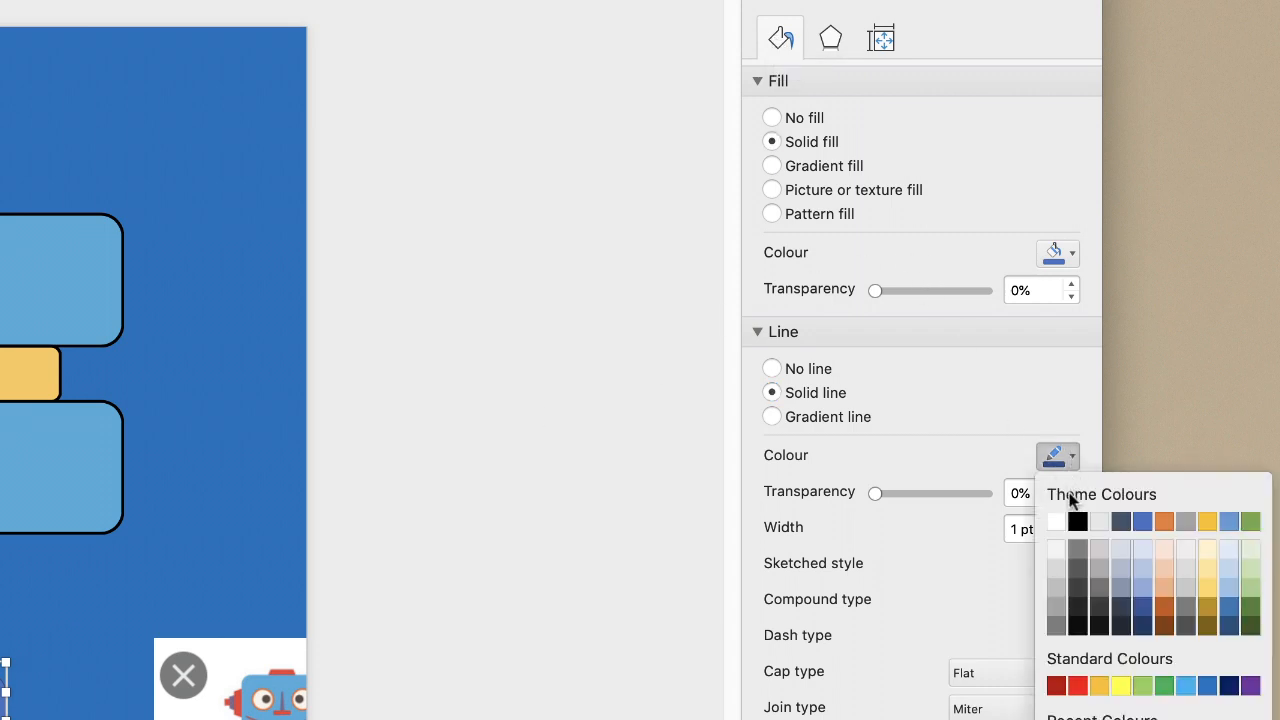
pyautogui.click(1075, 521)
pyautogui.click(1076, 255)
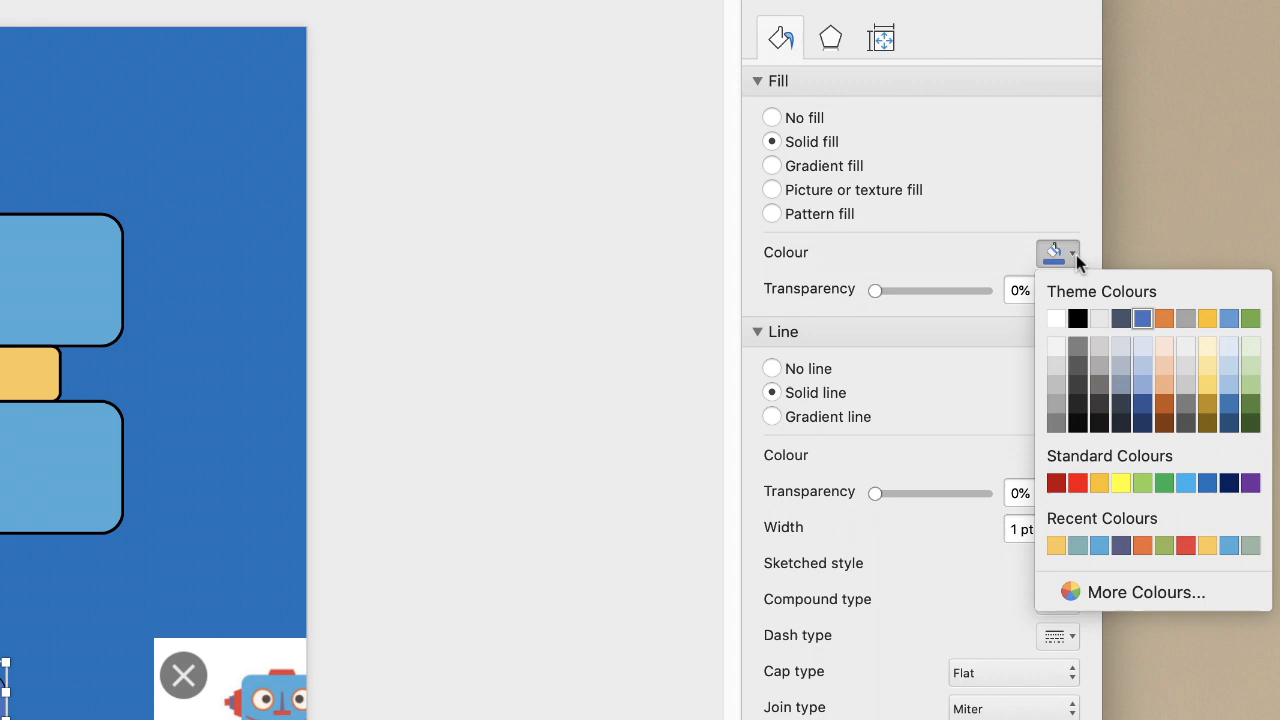
pyautogui.click(1077, 318)
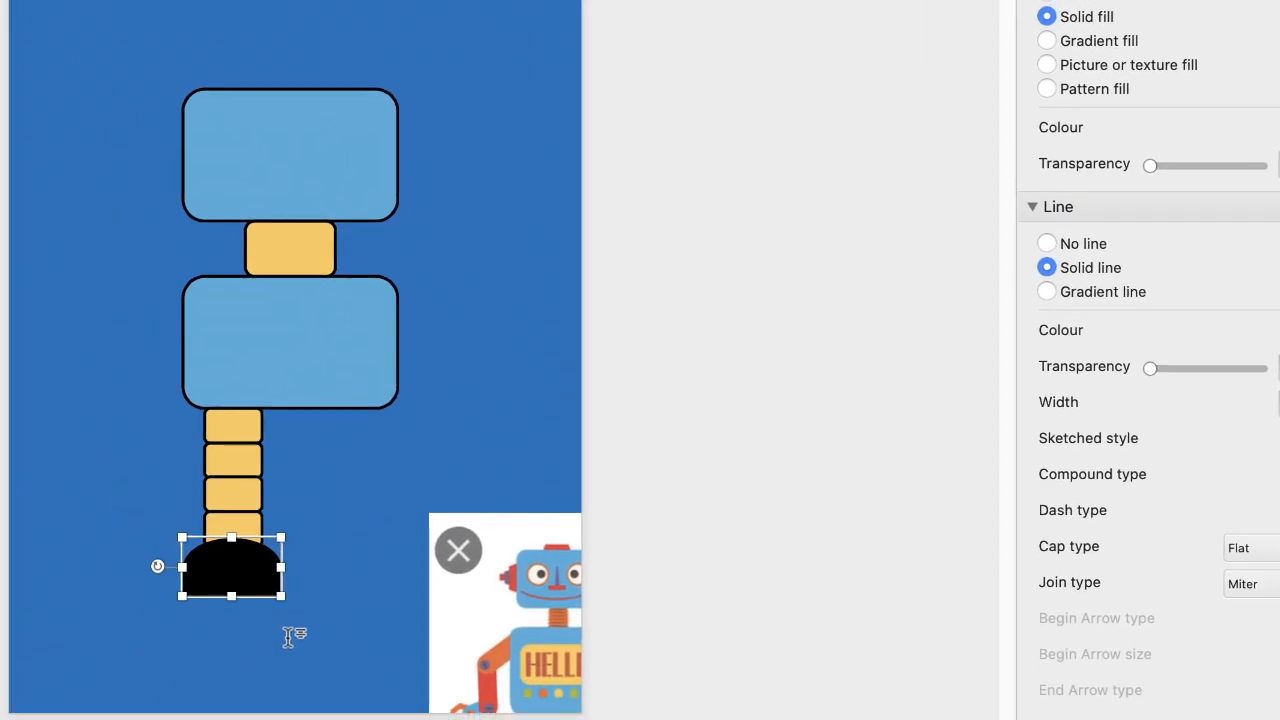
pyautogui.click(188, 582)
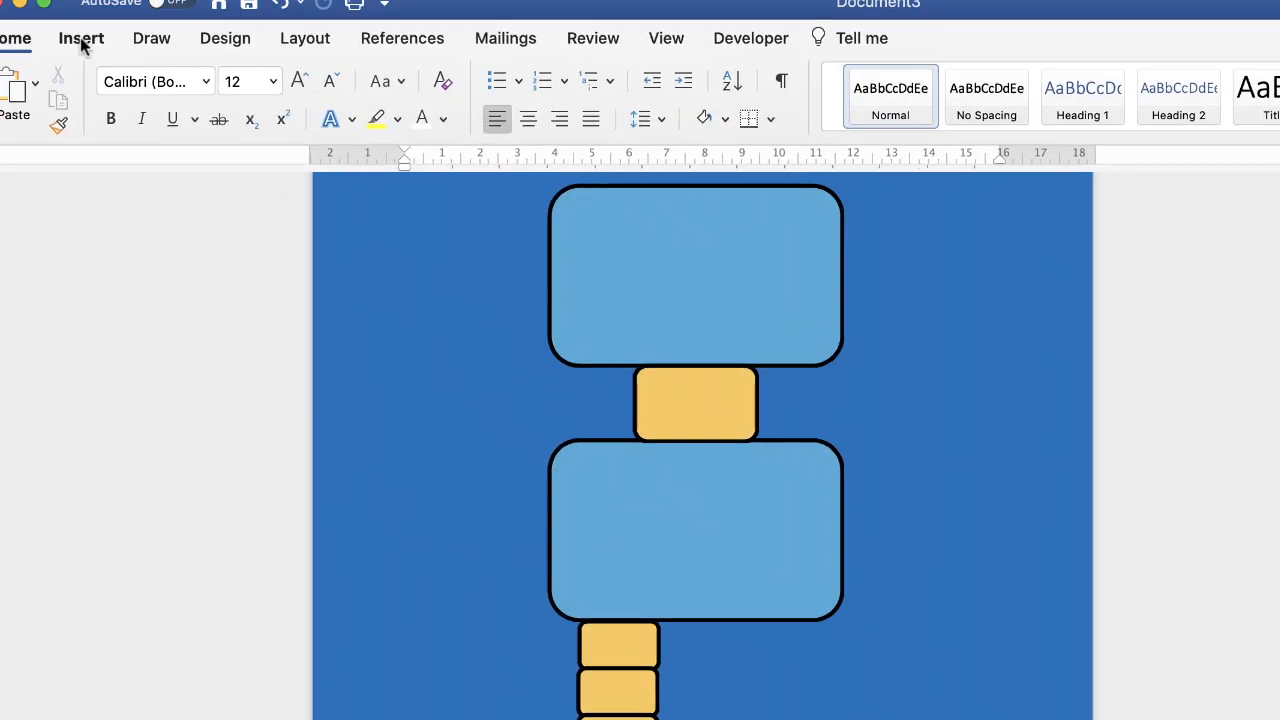
# Step: Draw a thin rectangle as wide as the foot just below the black foot shape
pyautogui.click(80, 37)
pyautogui.click(325, 86)
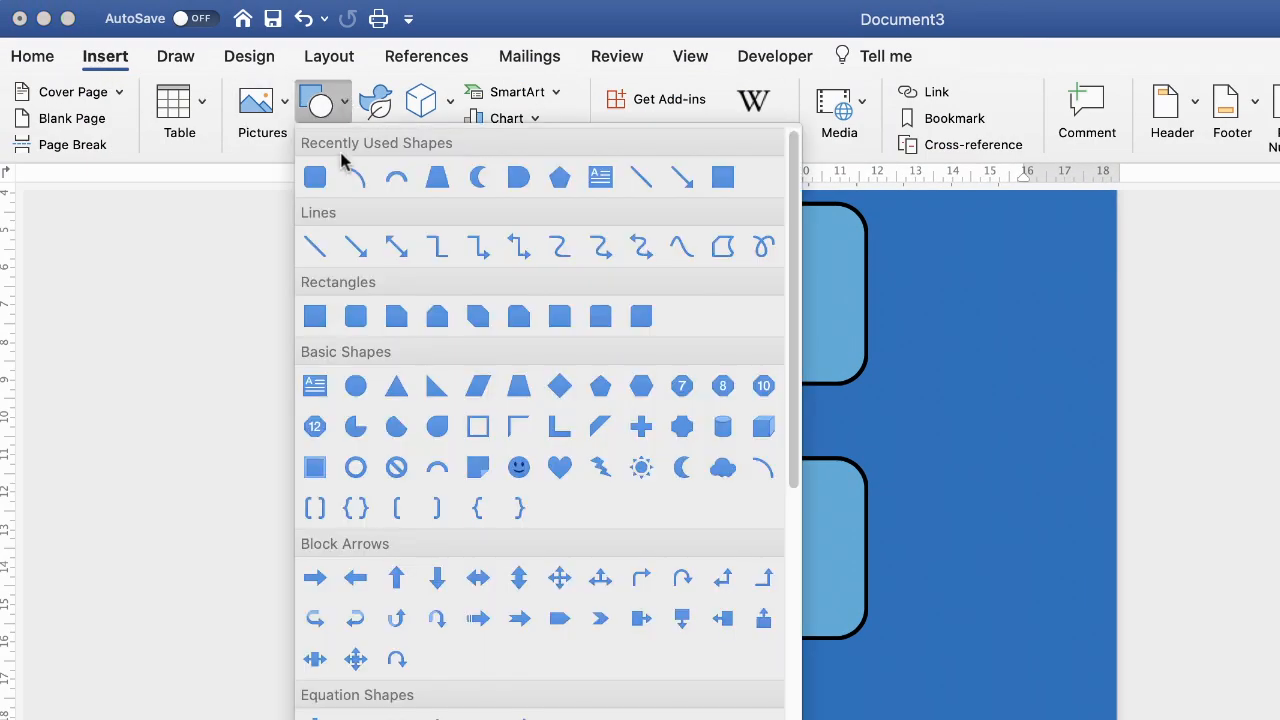
pyautogui.click(314, 316)
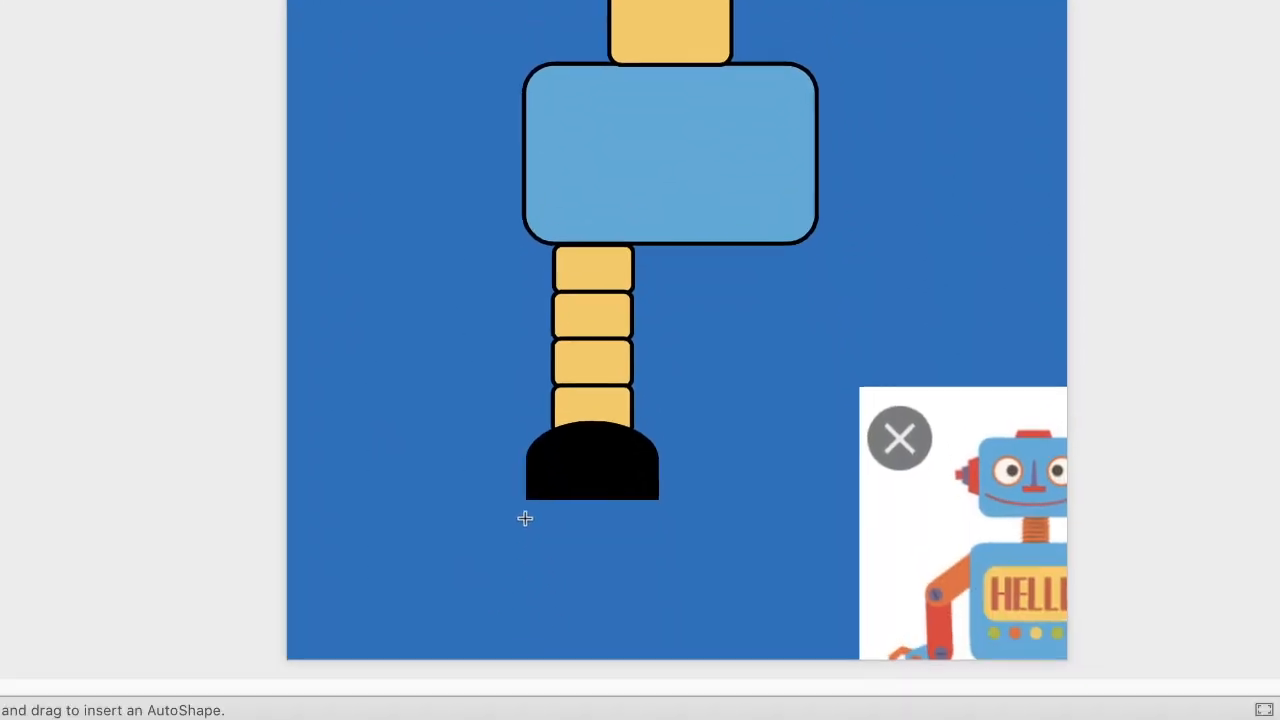
pyautogui.moveTo(526, 510); pyautogui.dragTo(655, 524)
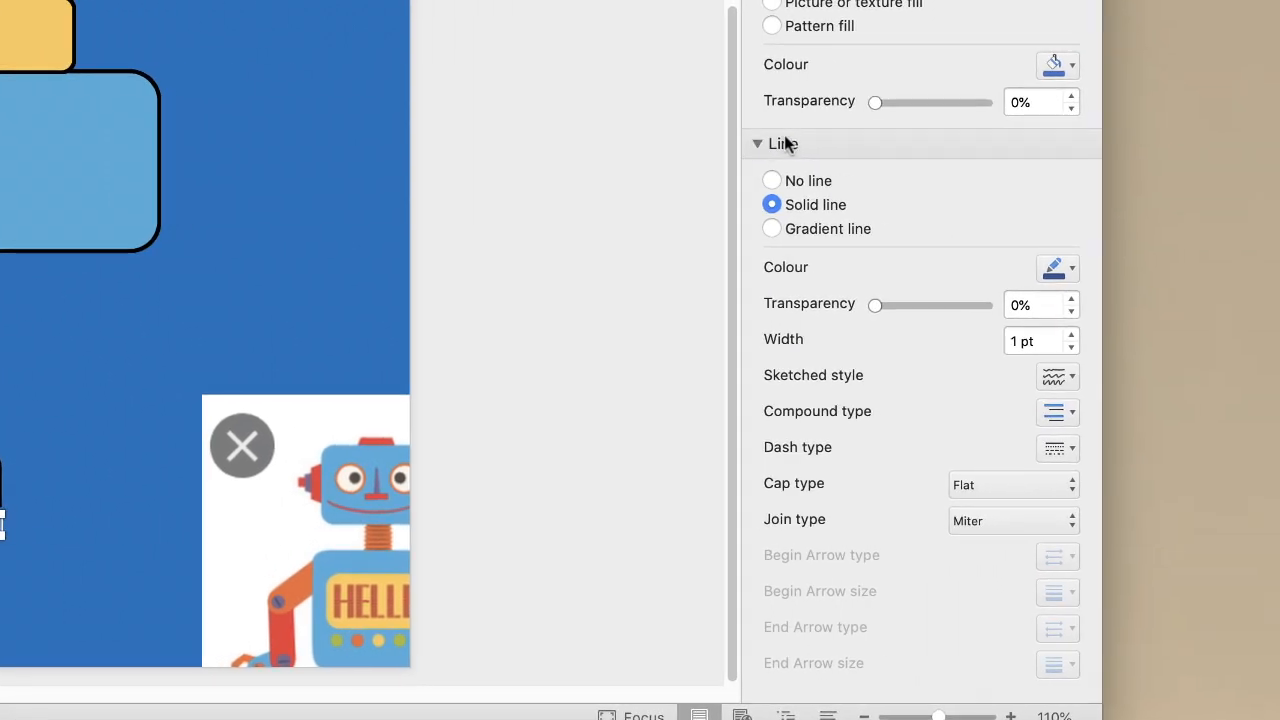
# Step: Fill the thin rectangle with the red of the robot's arm using the eyedropper and remove its outline
pyautogui.click(1072, 67)
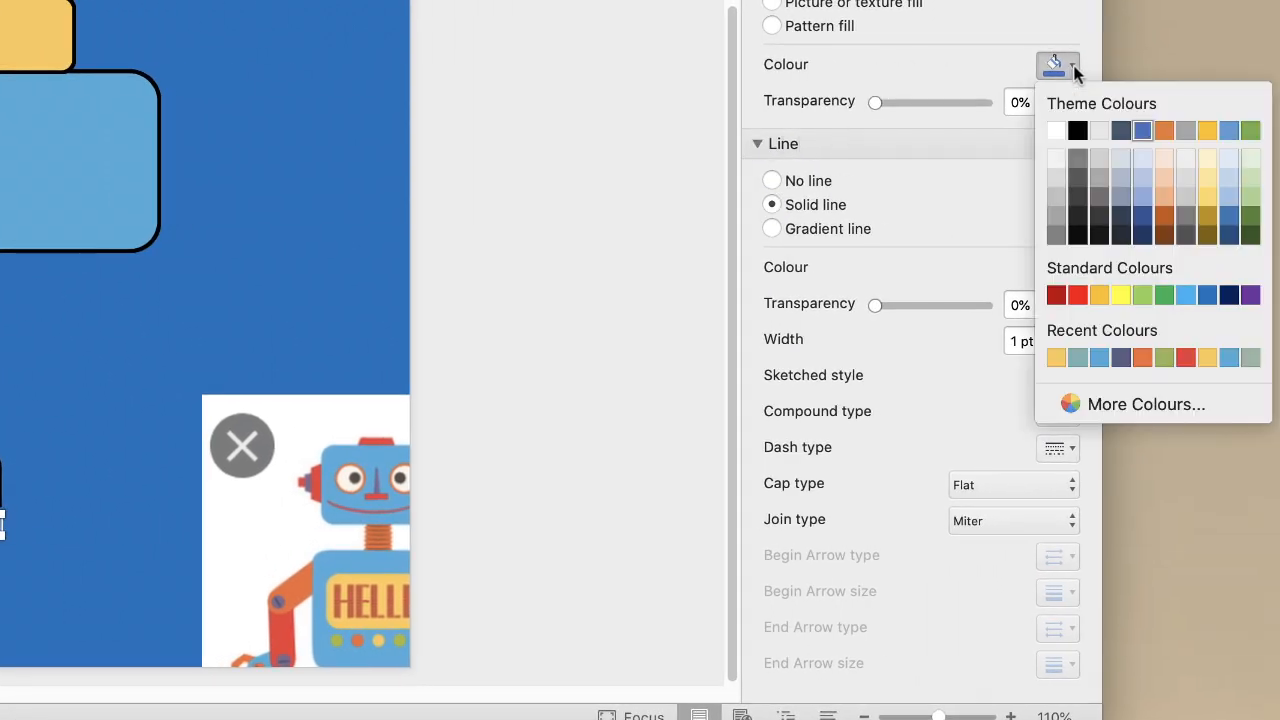
pyautogui.click(1069, 401)
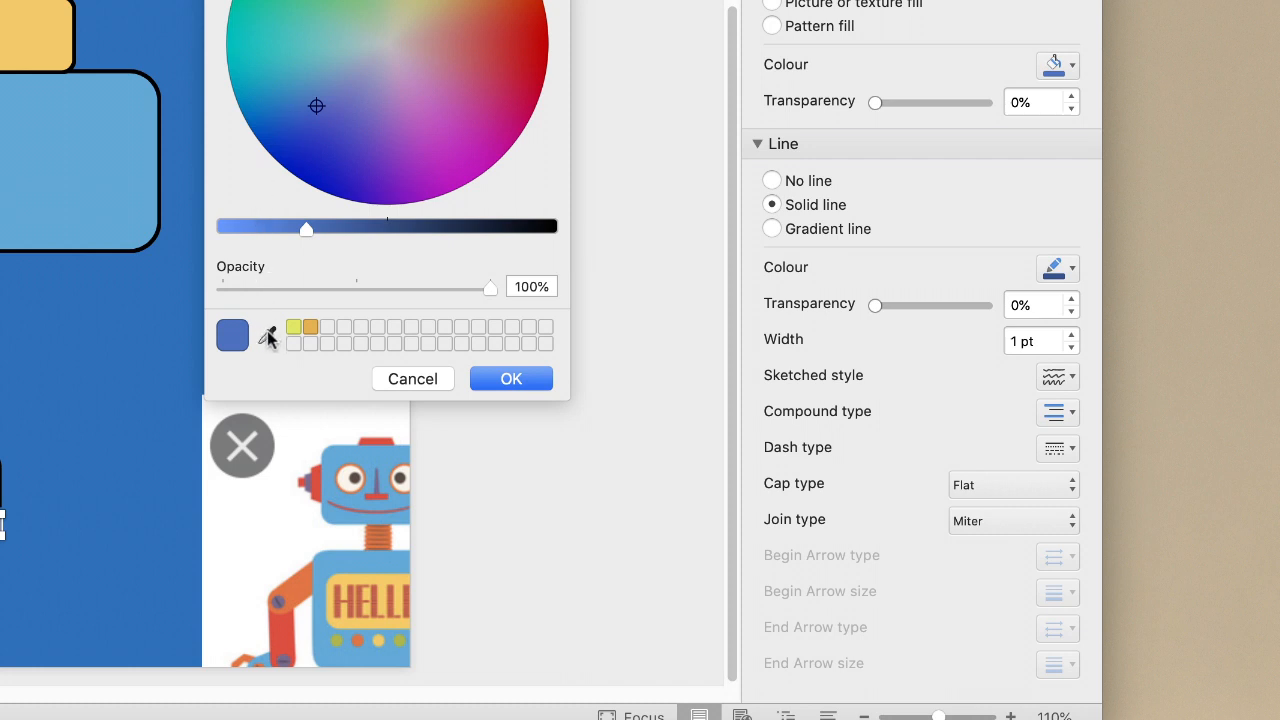
pyautogui.click(267, 337)
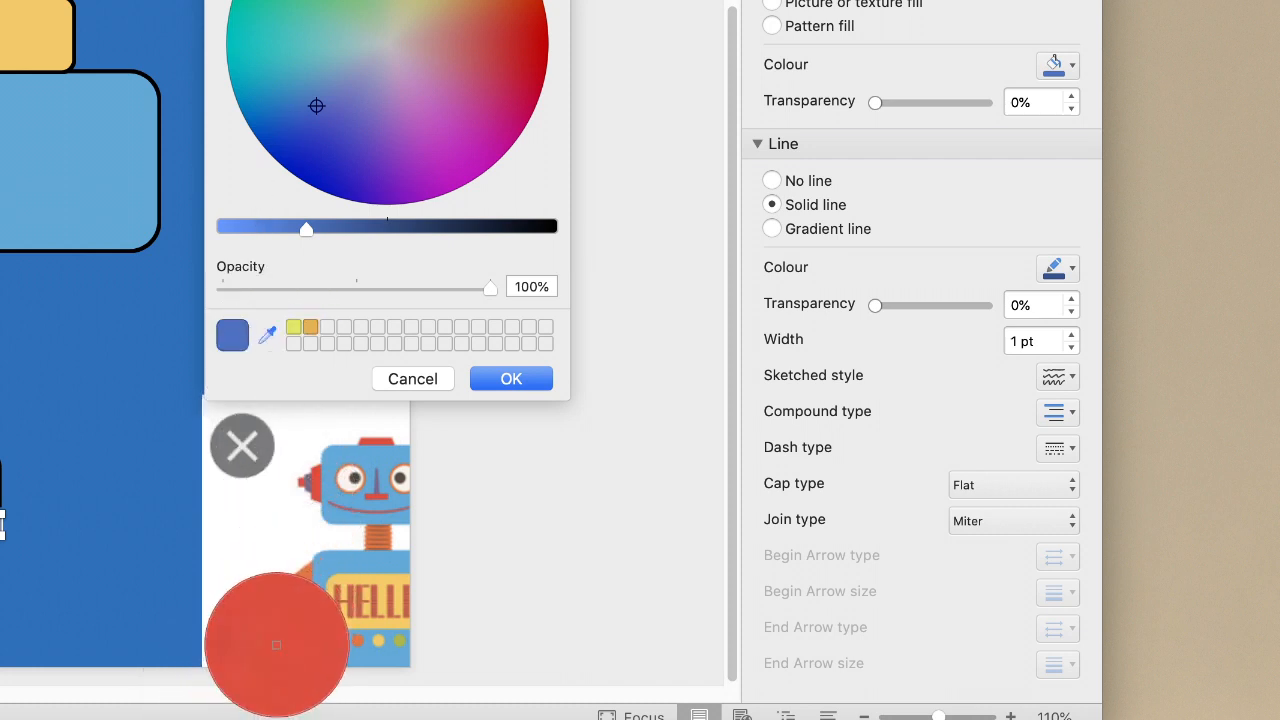
pyautogui.click(276, 645)
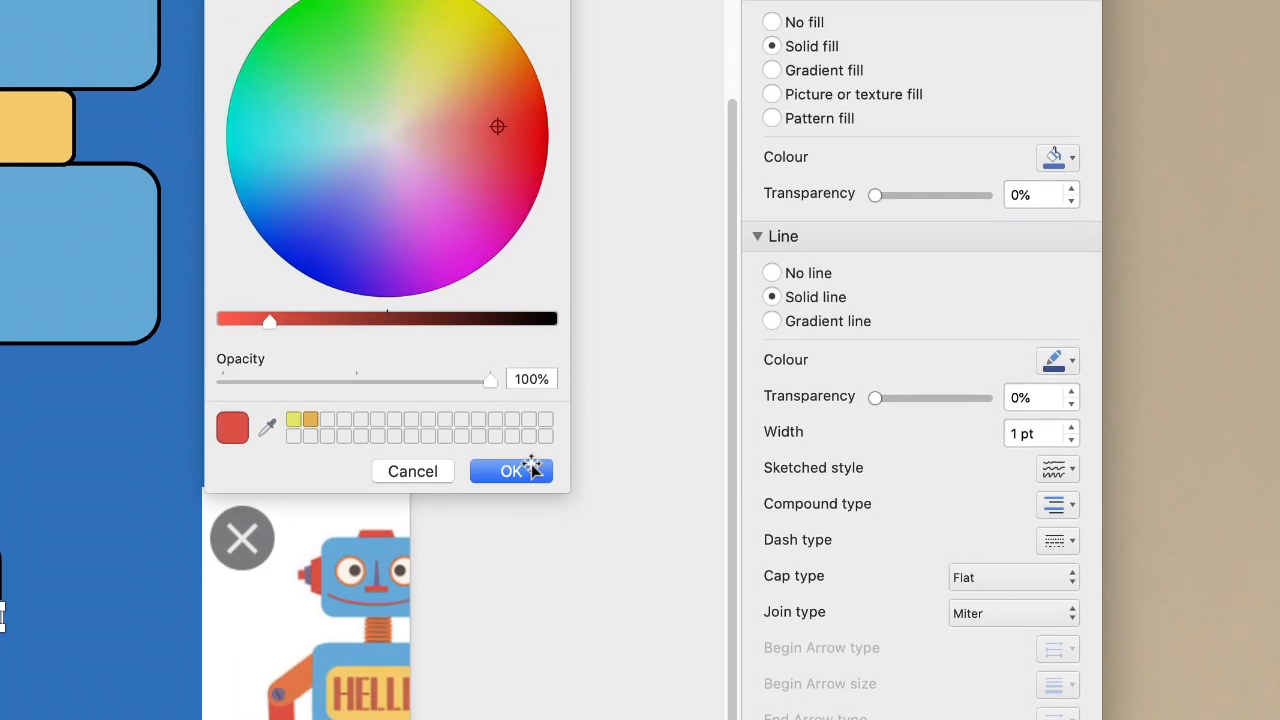
pyautogui.click(524, 376)
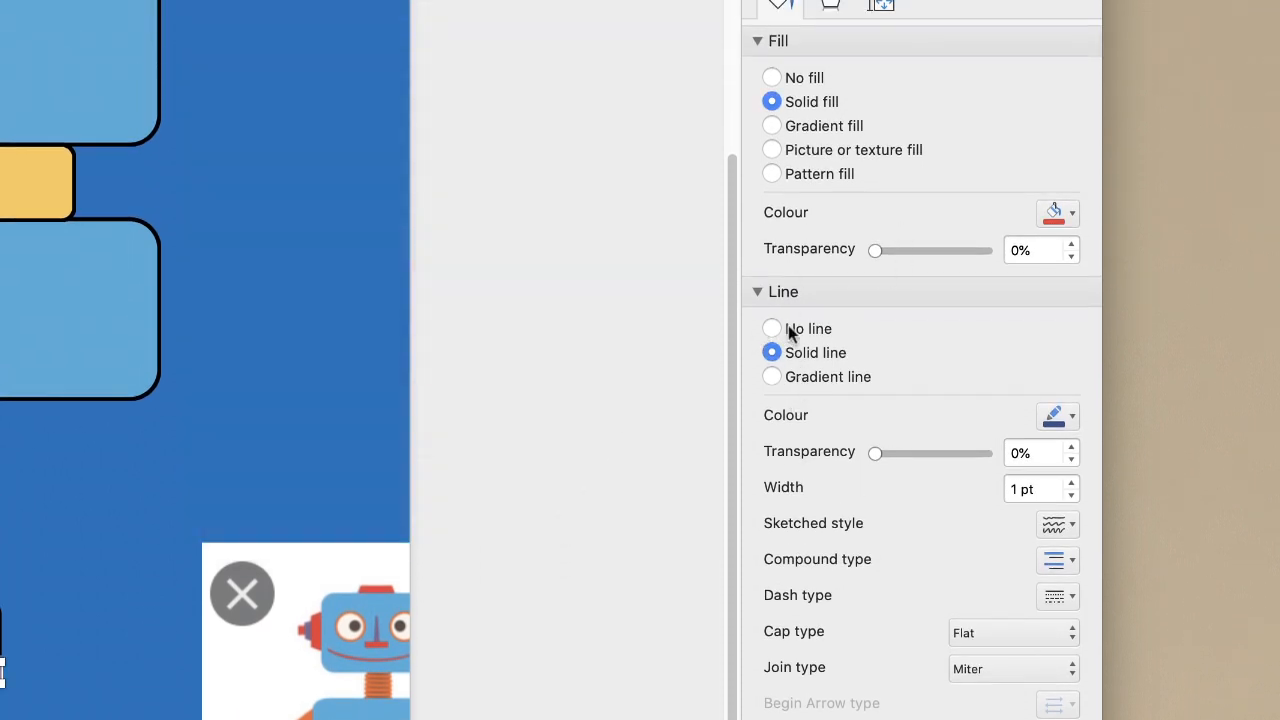
pyautogui.click(772, 329)
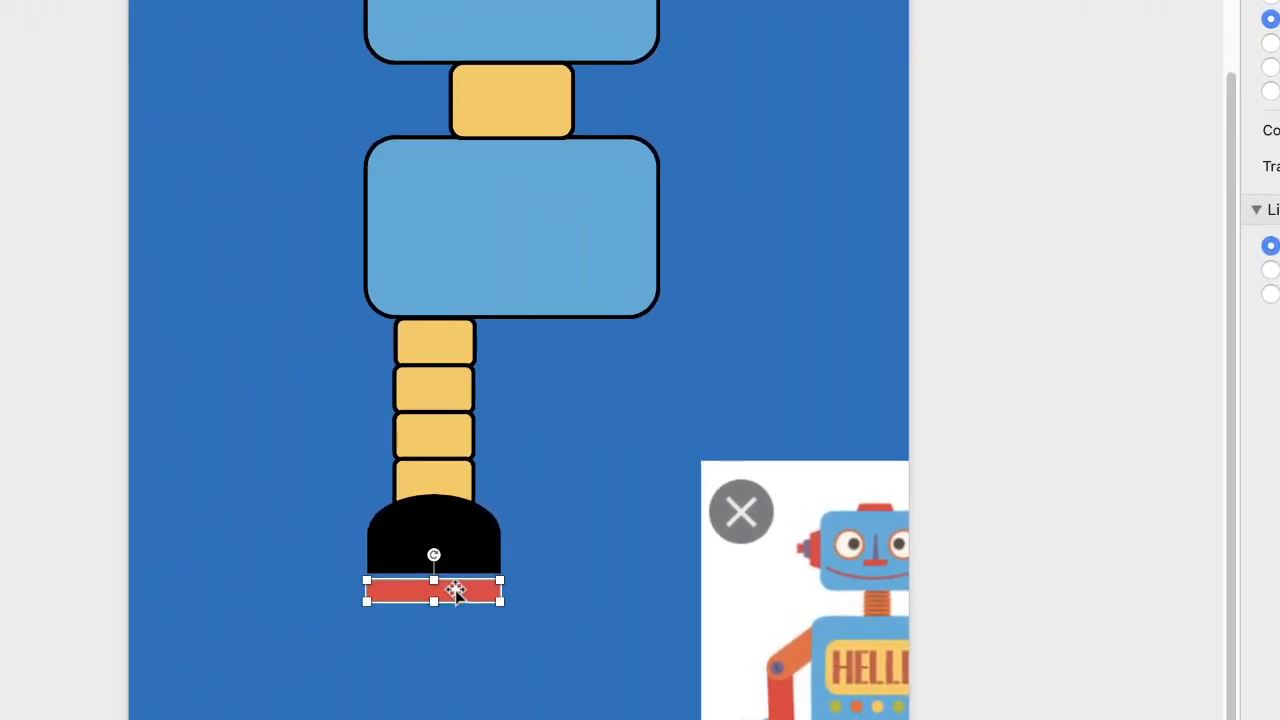
# Step: Move the red strip up so it covers the lower edge of the black foot
pyautogui.moveTo(455, 591); pyautogui.dragTo(455, 562)
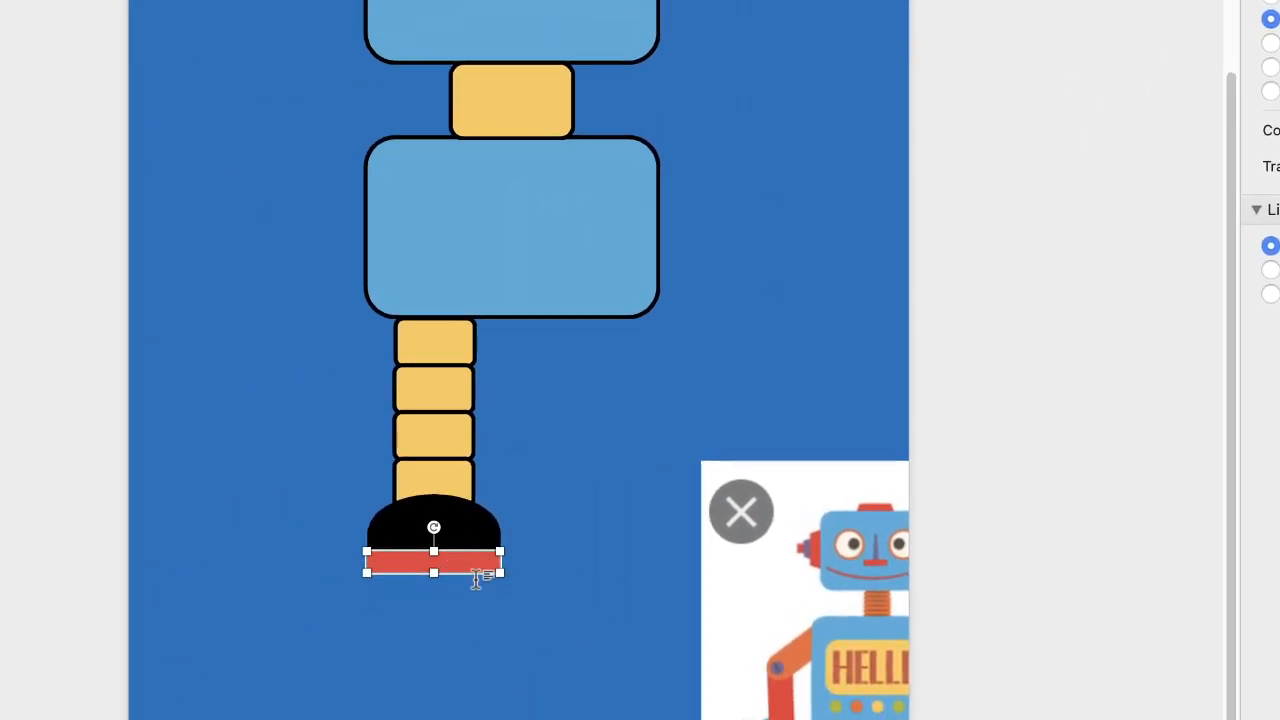
pyautogui.scroll(5, 457, 621)
pyautogui.scroll(10, 543, 612)
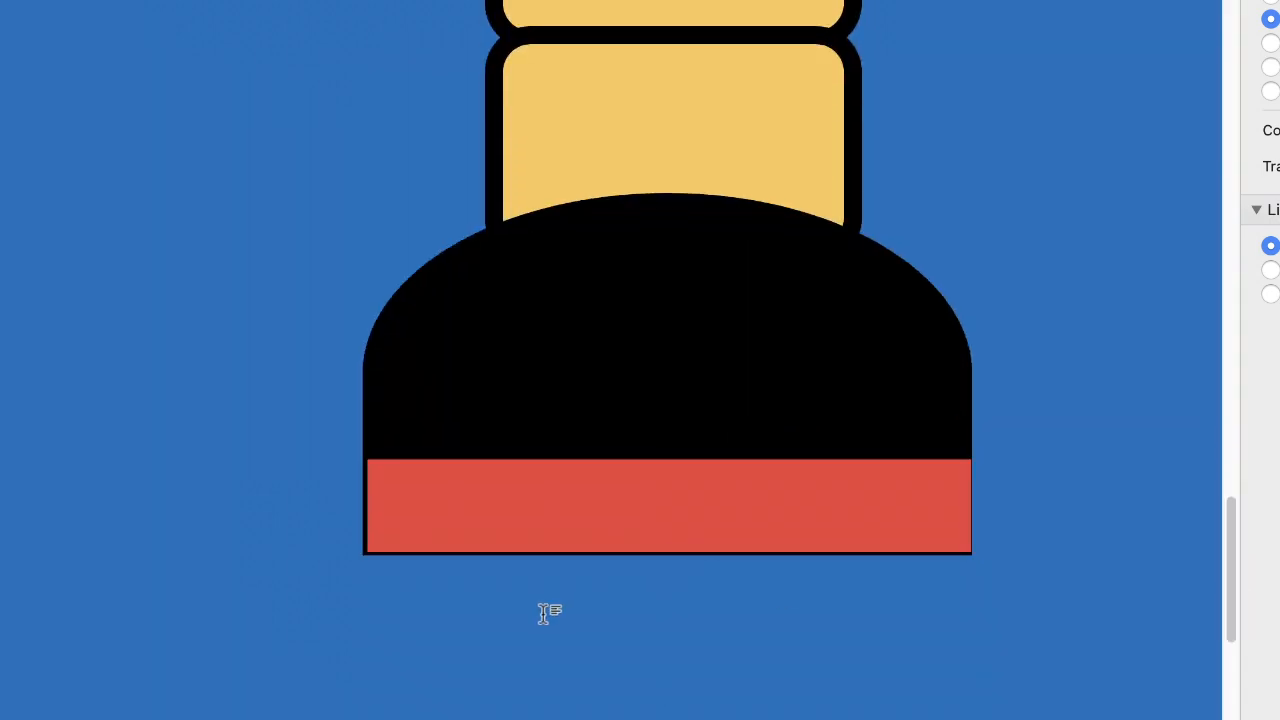
pyautogui.click(549, 612)
# Step: Fine-tune the red strip's width and position so its ends line up with the sides of the black foot
pyautogui.scroll(-20, 851, 440)
pyautogui.click(856, 439)
pyautogui.moveTo(1105, 431); pyautogui.dragTo(1107, 431)
pyautogui.click(1160, 403)
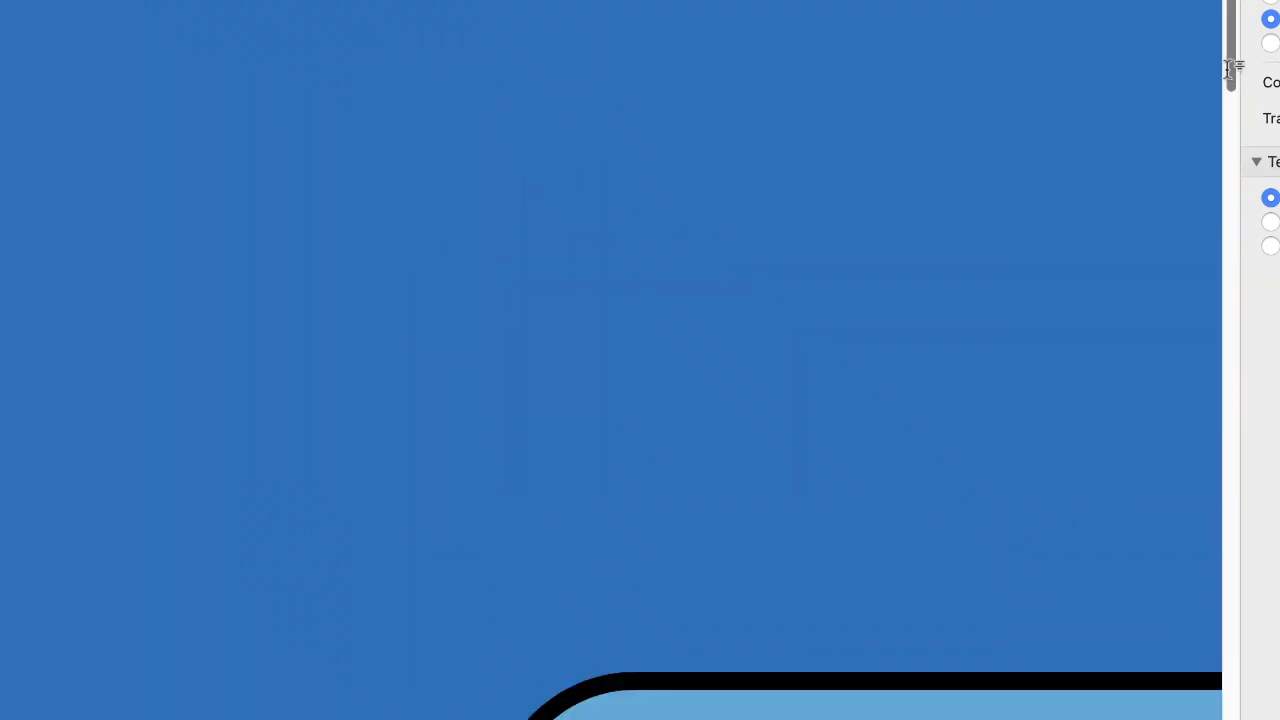
pyautogui.moveTo(1231, 66); pyautogui.dragTo(1231, 651)
pyautogui.click(1080, 316)
pyautogui.moveTo(1106, 343); pyautogui.dragTo(1100, 343)
pyautogui.moveTo(1100, 296); pyautogui.dragTo(1107, 296)
pyautogui.click(1057, 407)
pyautogui.scroll(-20, 1057, 407)
pyautogui.click(1026, 346)
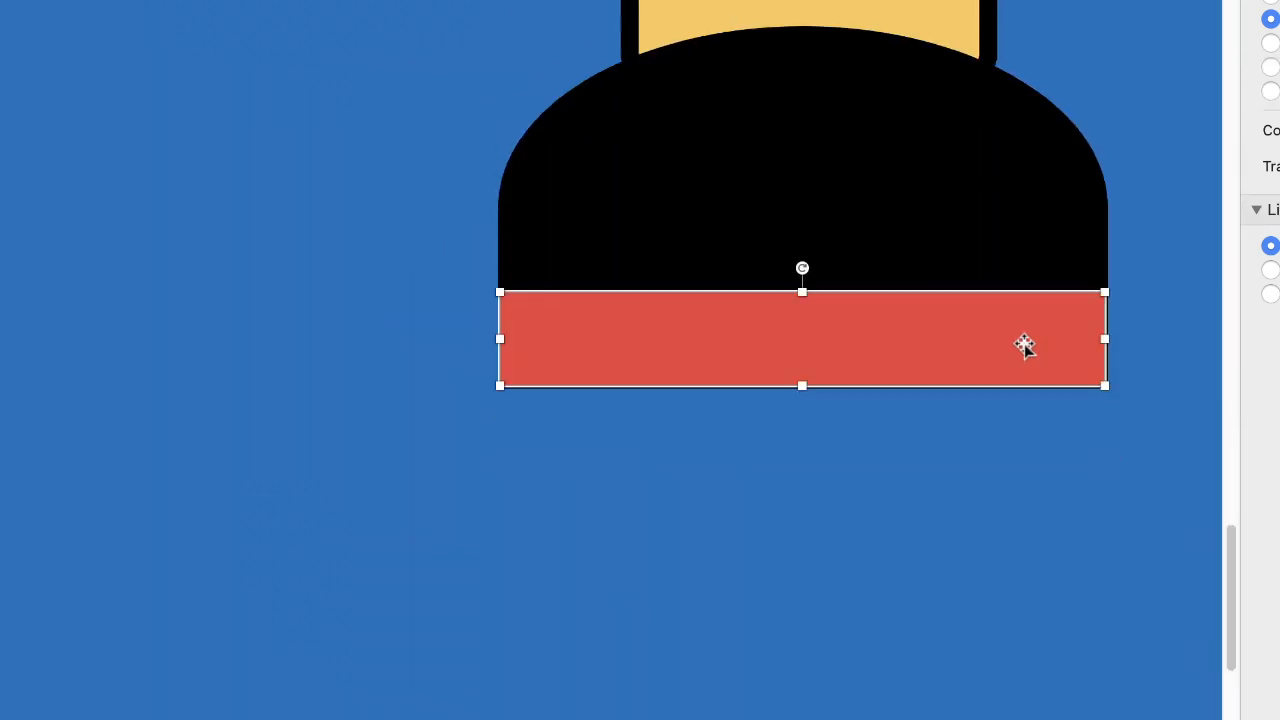
pyautogui.moveTo(1026, 346); pyautogui.dragTo(1026, 349)
pyautogui.moveTo(1106, 341); pyautogui.dragTo(1111, 340)
pyautogui.click(1029, 456)
pyautogui.scroll(-20, 1214, 486)
pyautogui.click(1060, 455)
pyautogui.moveTo(1112, 455); pyautogui.dragTo(1108, 455)
pyautogui.click(948, 555)
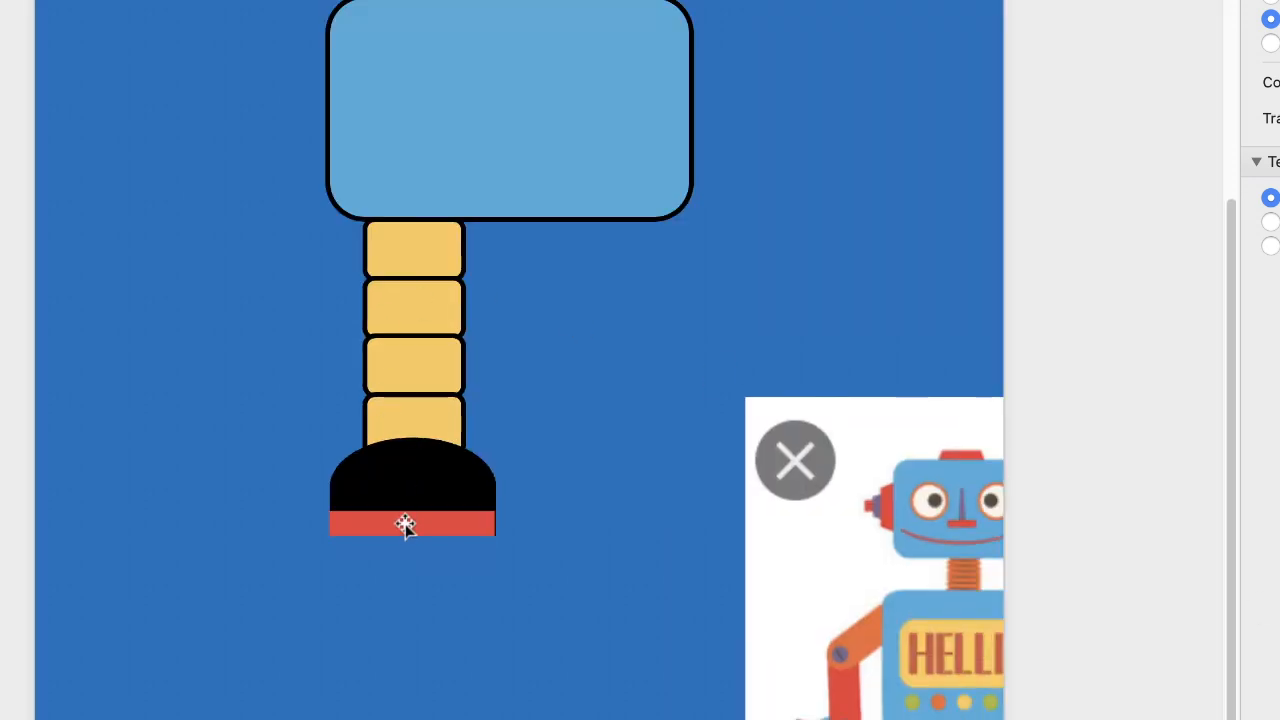
# Step: Group the red strip, the black foot and the four yellow leg blocks into a single object
pyautogui.click(405, 527)
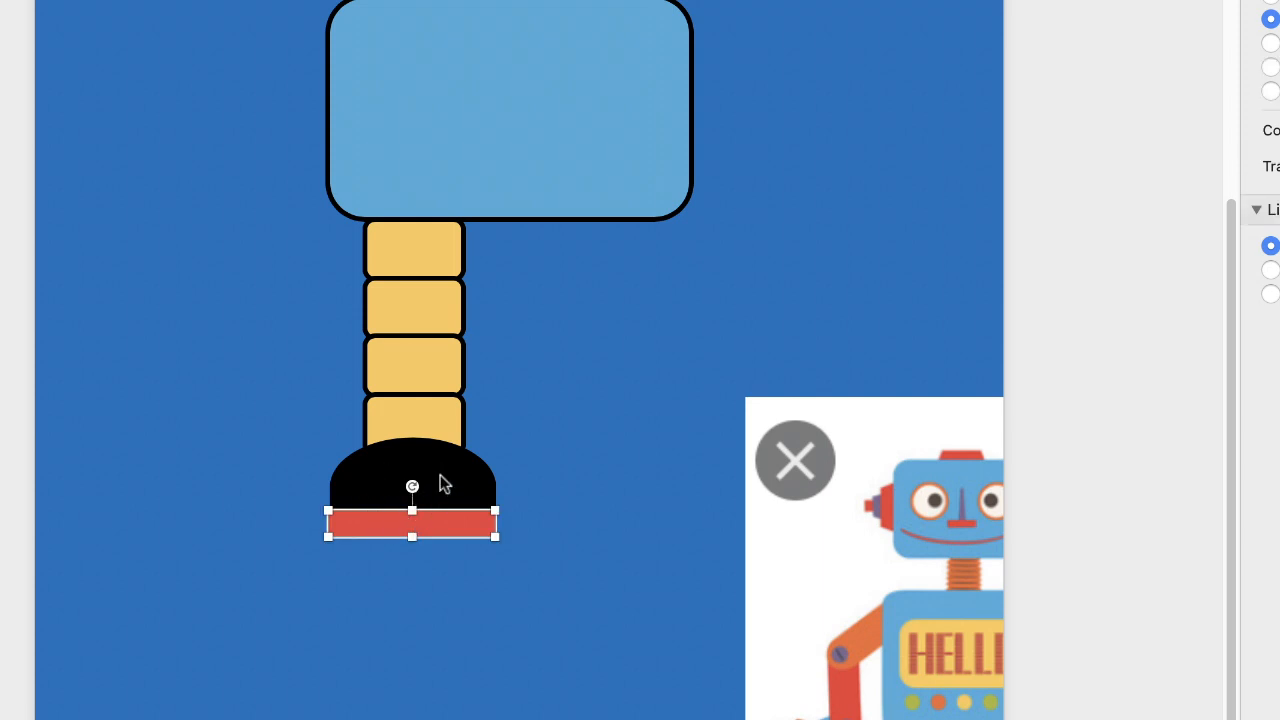
pyautogui.keyDown('shift'); pyautogui.click(440, 472); pyautogui.keyUp('shift')
pyautogui.keyDown('shift'); pyautogui.click(428, 418); pyautogui.keyUp('shift')
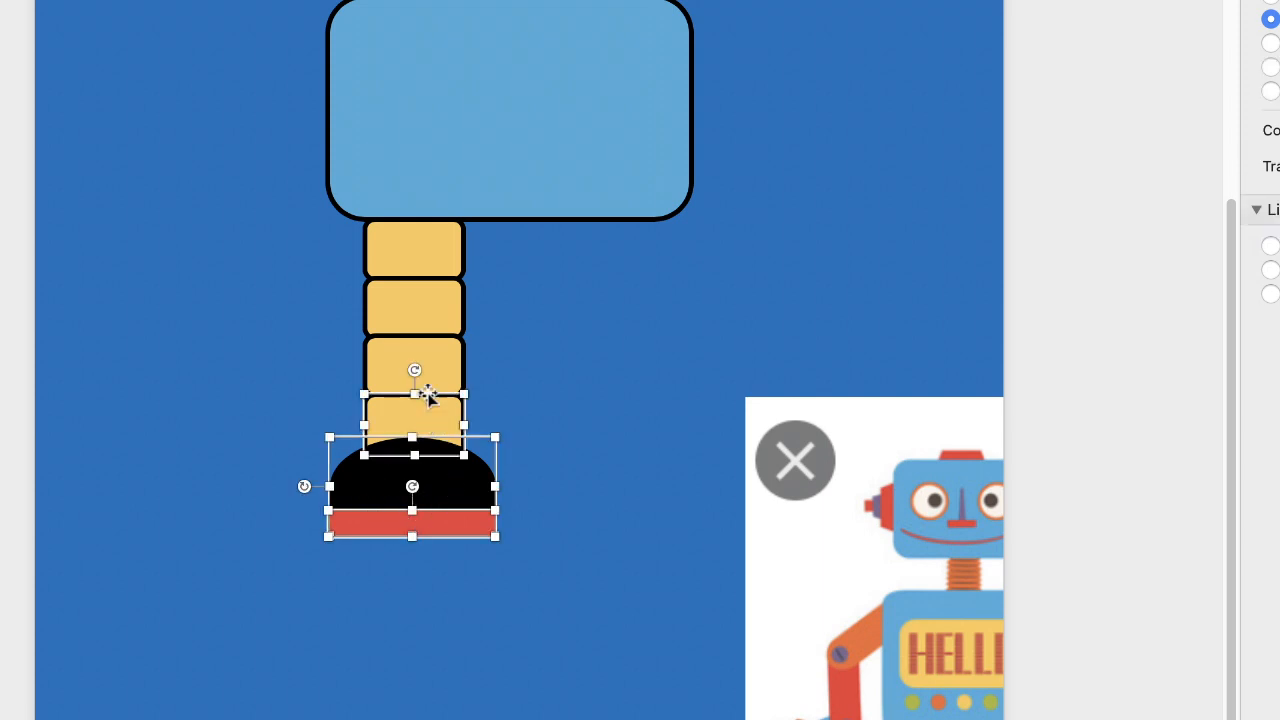
pyautogui.keyDown('shift'); pyautogui.click(427, 360); pyautogui.keyUp('shift')
pyautogui.keyDown('shift'); pyautogui.click(427, 297); pyautogui.keyUp('shift')
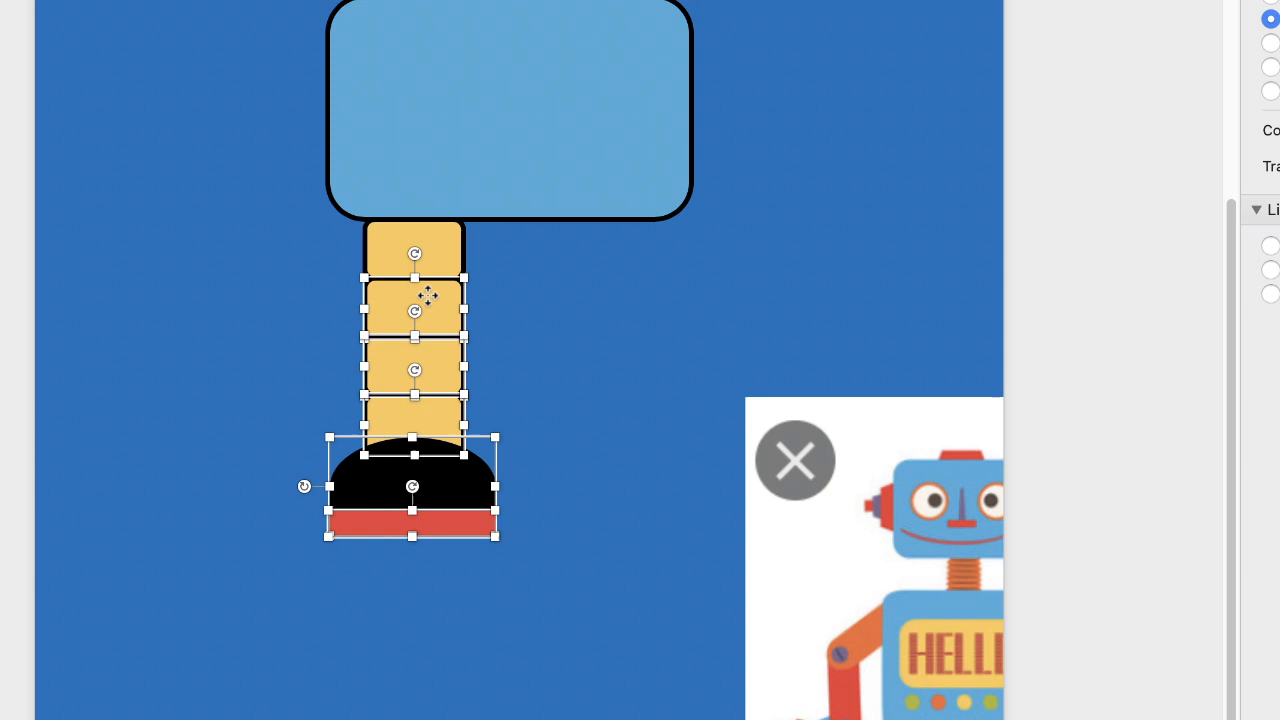
pyautogui.keyDown('shift'); pyautogui.click(428, 244); pyautogui.keyUp('shift')
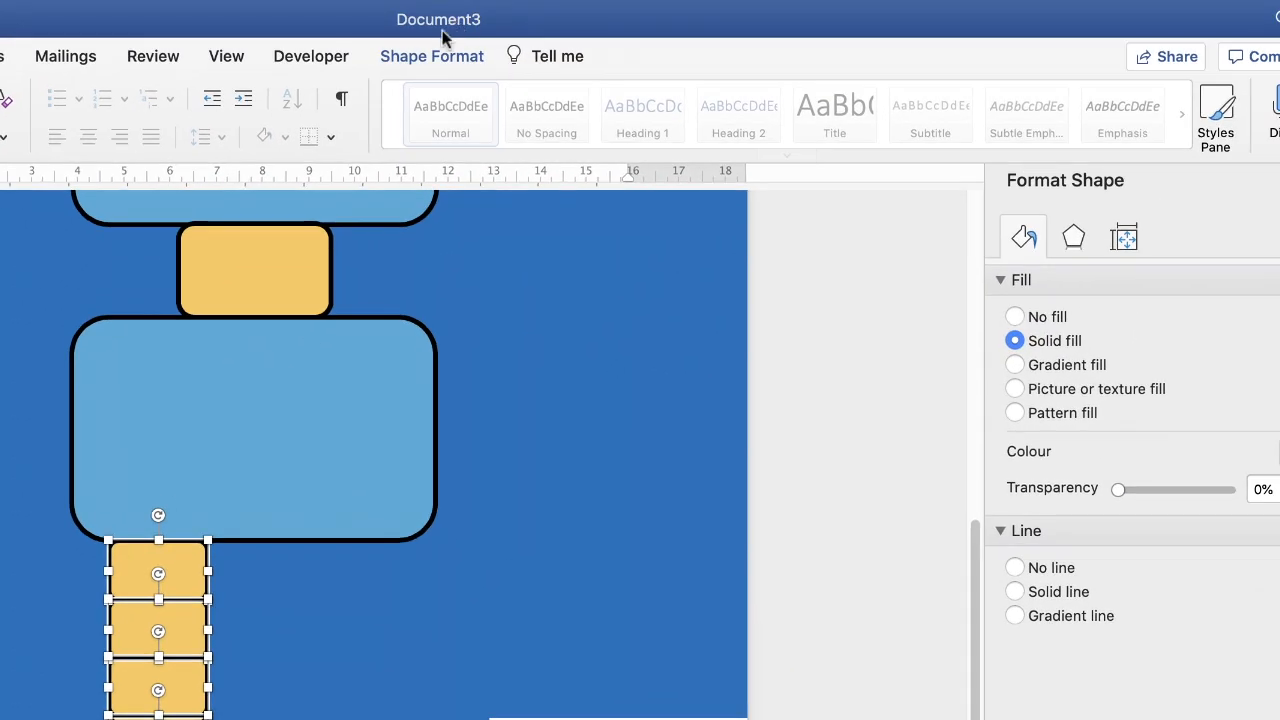
pyautogui.click(450, 60)
pyautogui.click(712, 98)
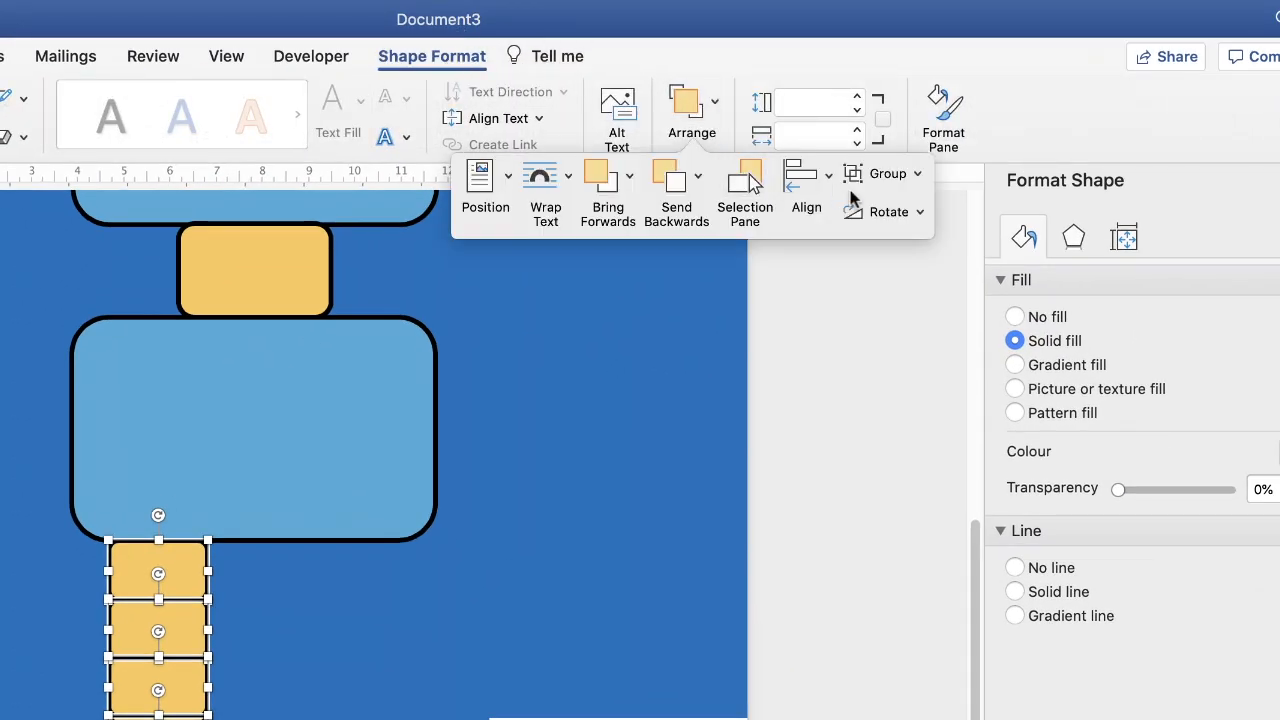
pyautogui.click(917, 176)
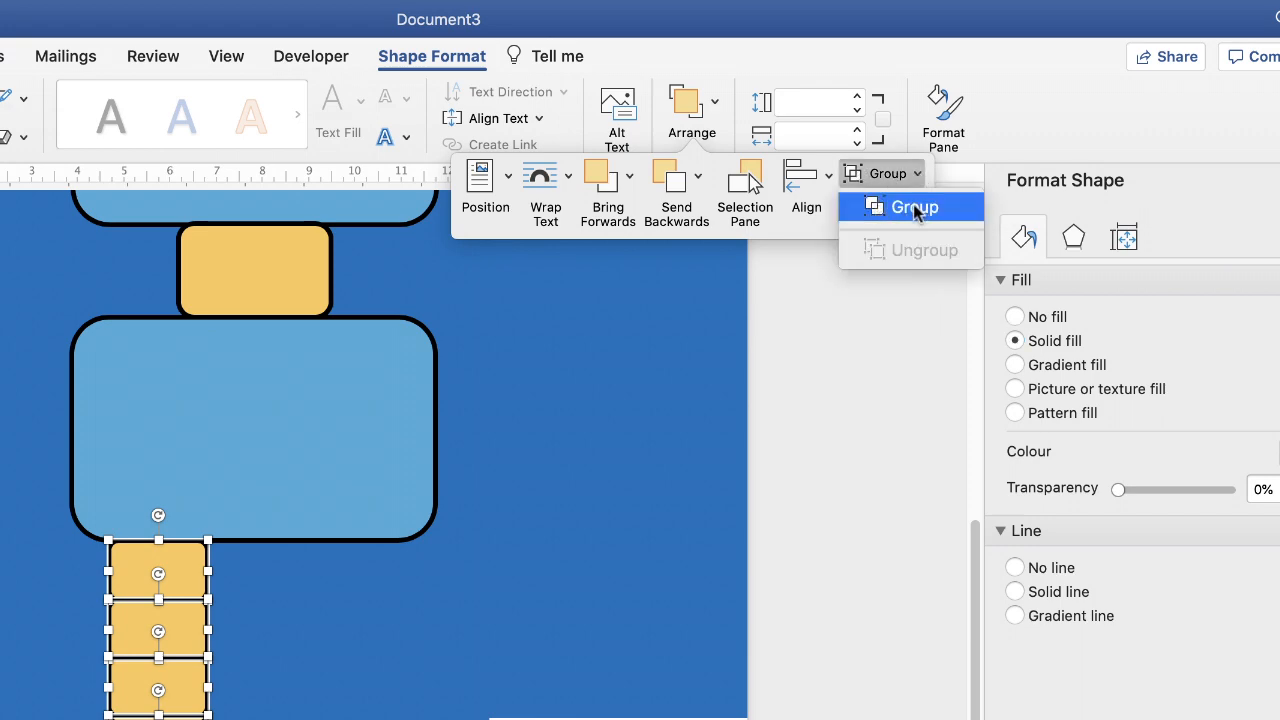
pyautogui.click(915, 208)
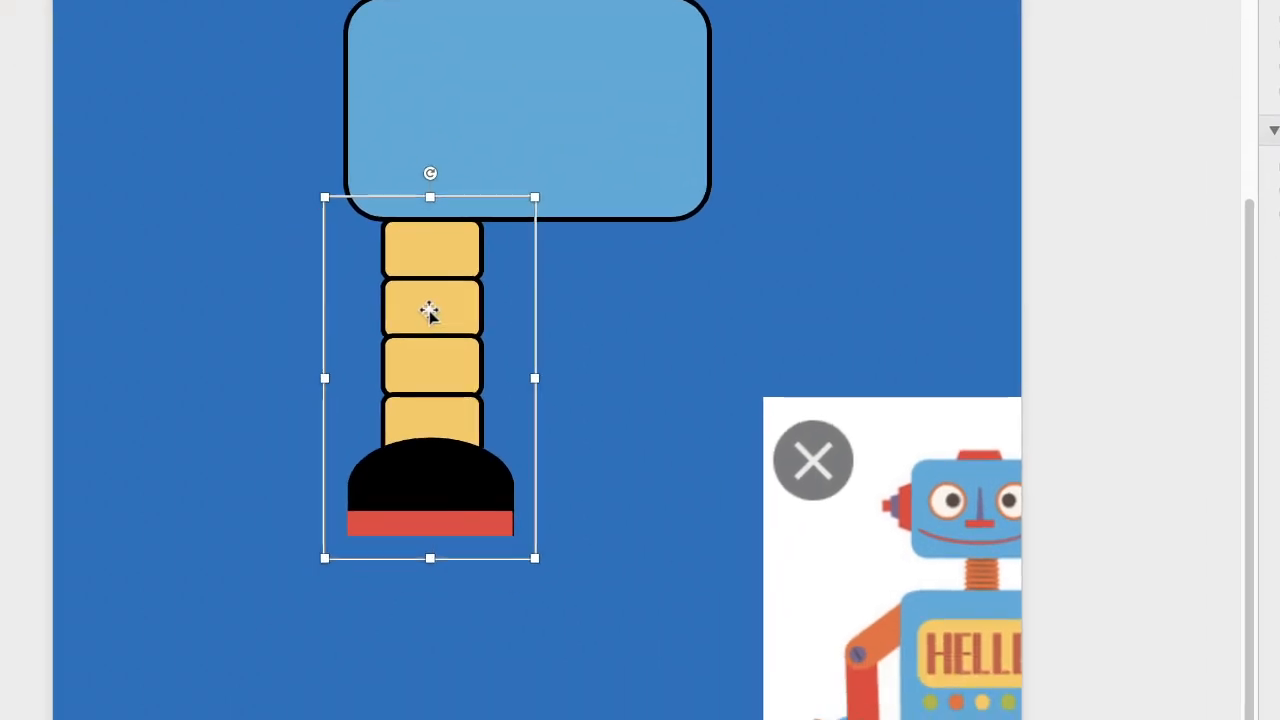
# Step: Duplicate the grouped leg and position the copy under the body's right side, level with the first leg
pyautogui.moveTo(428, 311)
pyautogui.mouseDown()
pyautogui.moveTo(420, 323)
pyautogui.moveTo(534, 397)
pyautogui.moveTo(529, 117)
pyautogui.moveTo(250, 210)
pyautogui.moveTo(391, 402)
pyautogui.moveTo(426, 312)
pyautogui.mouseUp()
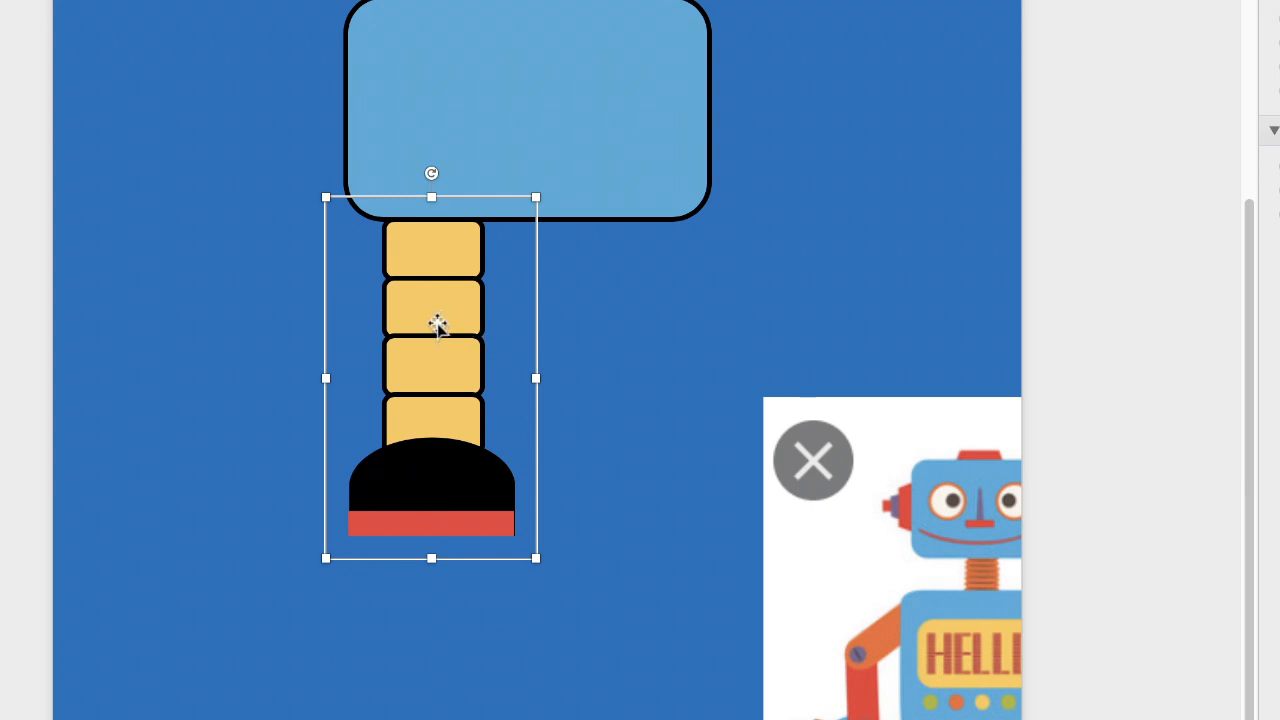
pyautogui.press('super+d')
pyautogui.moveTo(437, 340); pyautogui.dragTo(592, 323)
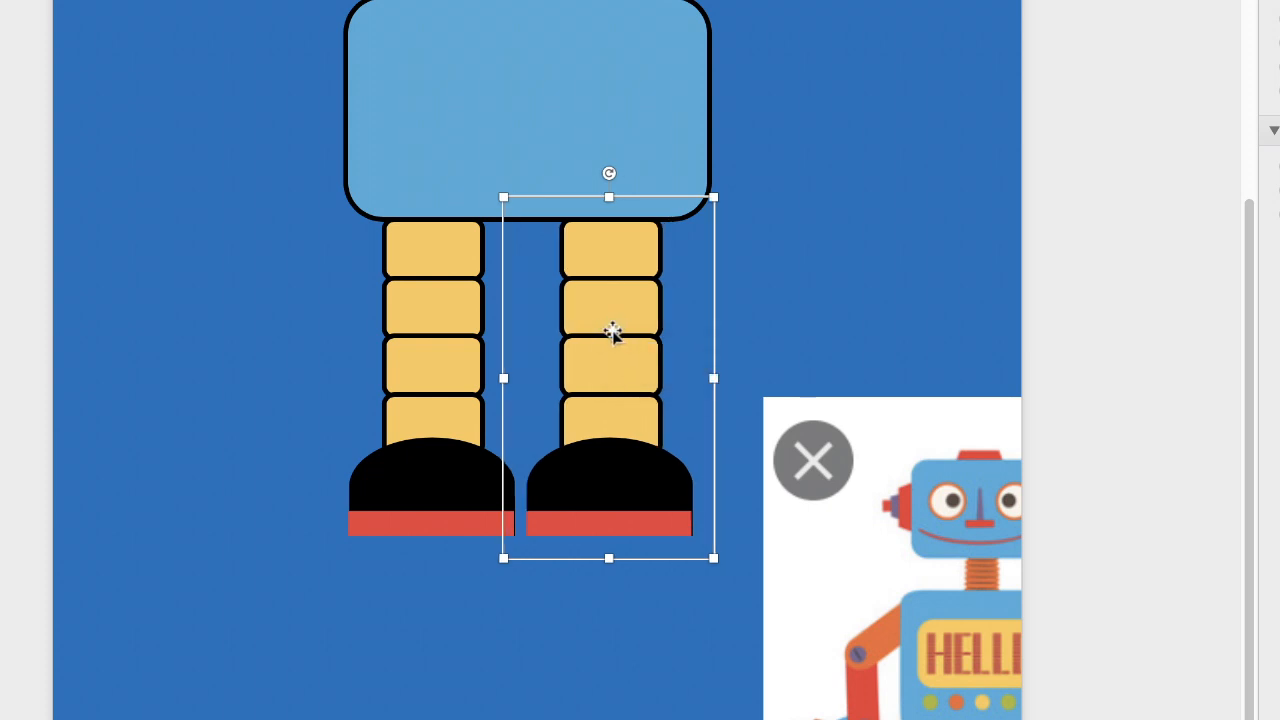
pyautogui.press('Right')
pyautogui.press('Right')
pyautogui.press('Right')
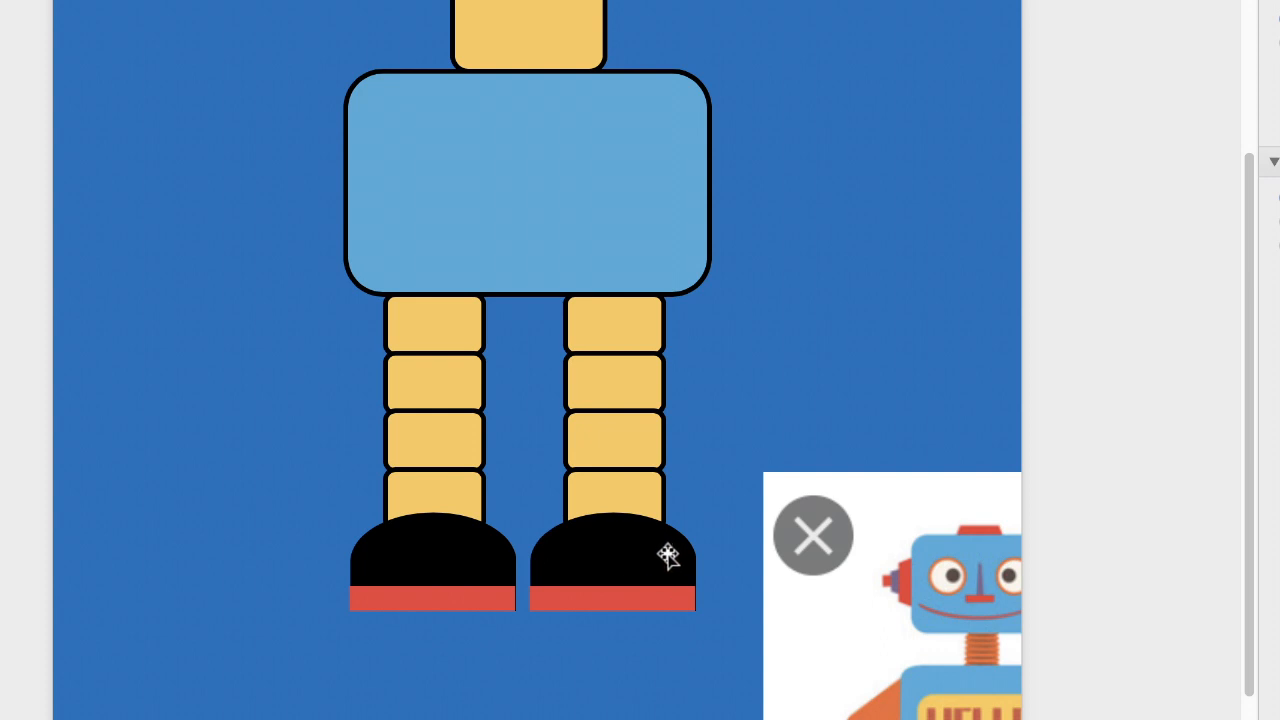
# Step: Copy only the four yellow blocks of the right-hand leg and paste them into the document
pyautogui.click(634, 485)
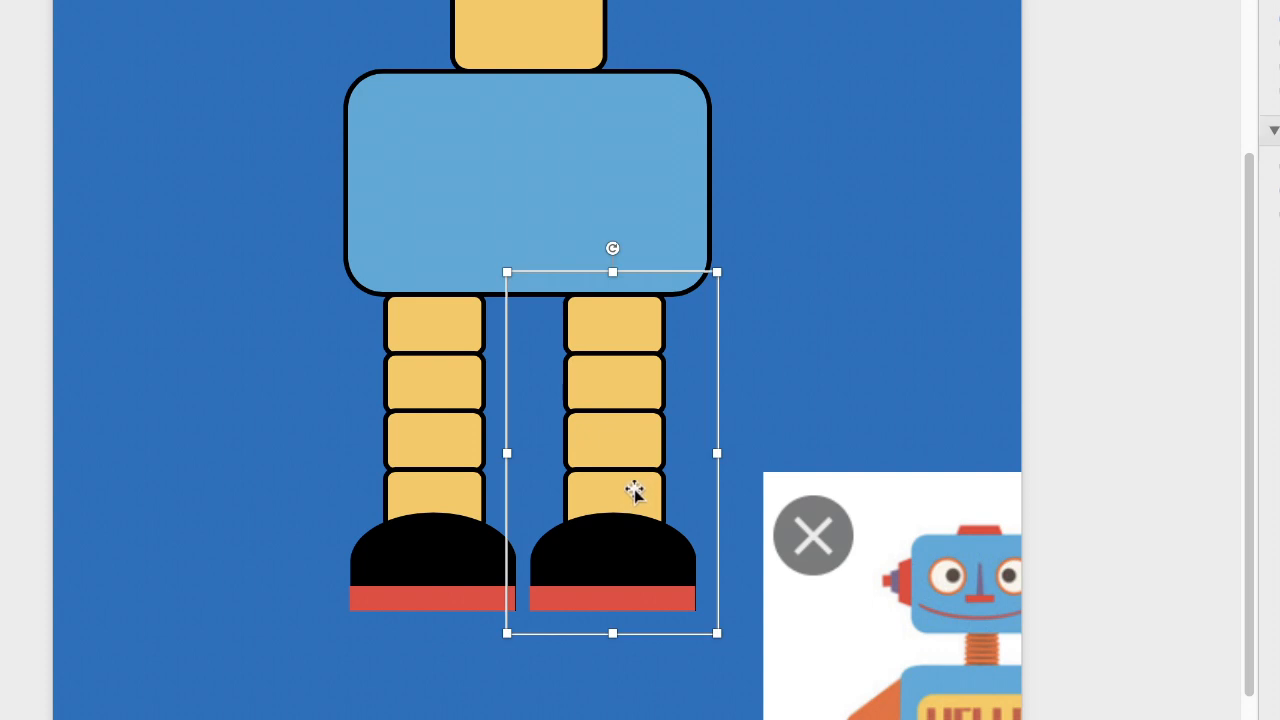
pyautogui.click(632, 488)
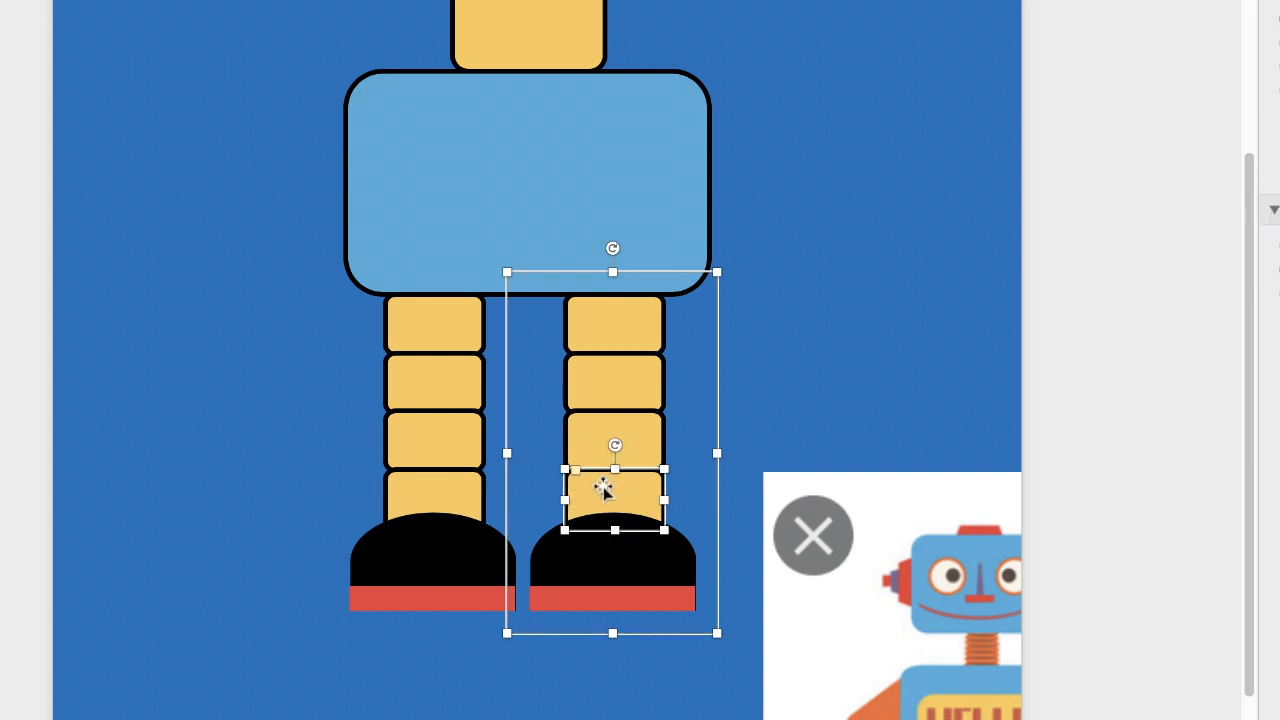
pyautogui.keyDown('shift'); pyautogui.click(634, 439); pyautogui.keyUp('shift')
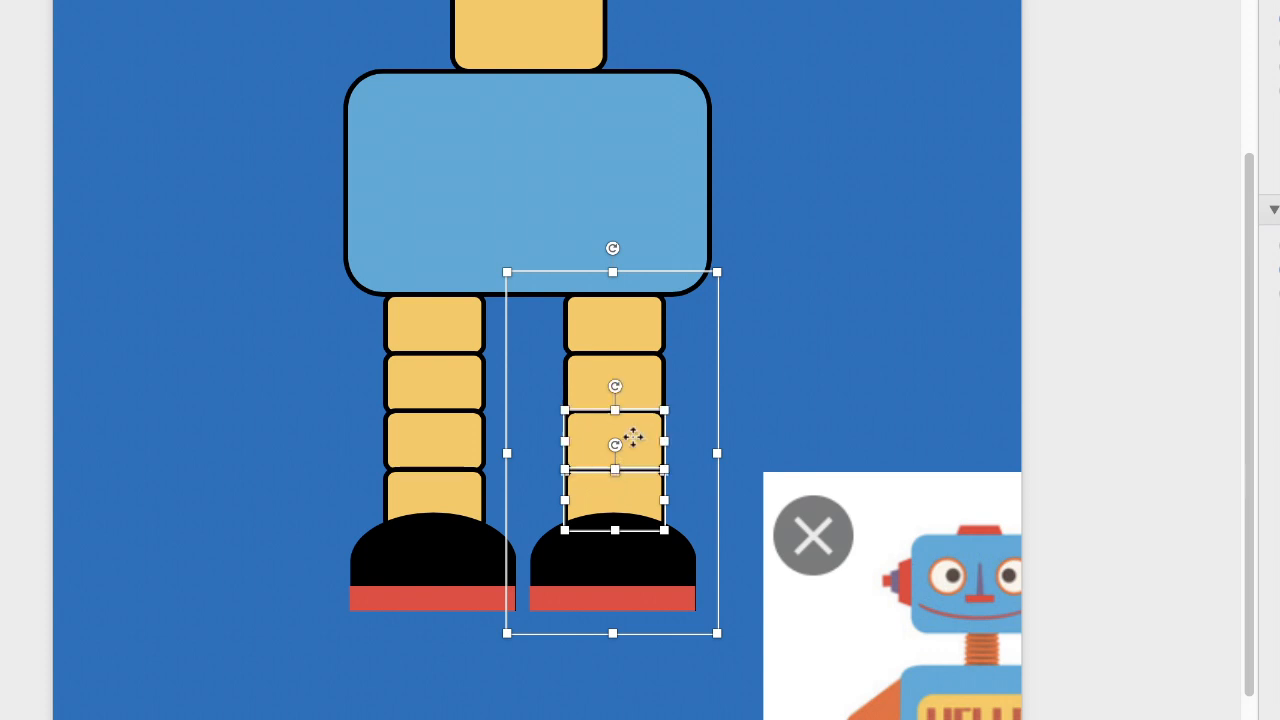
pyautogui.keyDown('shift'); pyautogui.click(638, 385); pyautogui.keyUp('shift')
pyautogui.keyDown('shift'); pyautogui.click(638, 322); pyautogui.keyUp('shift')
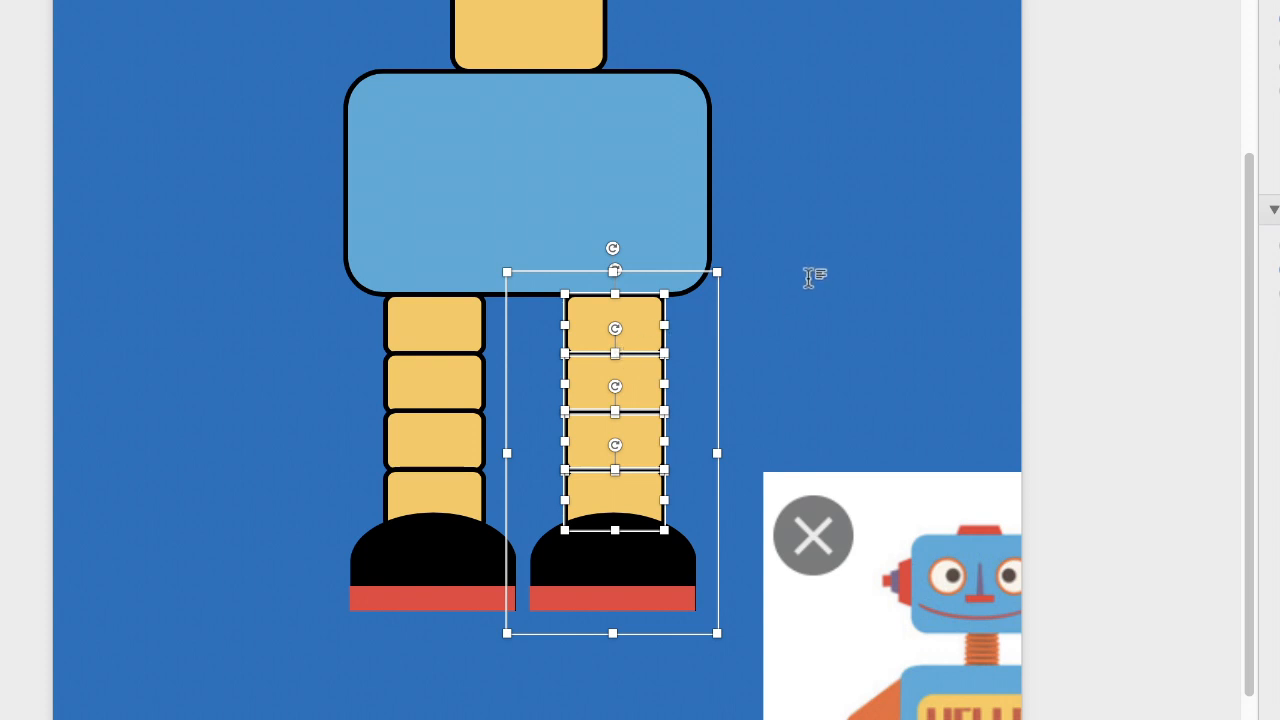
pyautogui.click(808, 279)
pyautogui.scroll(3, 727, 290)
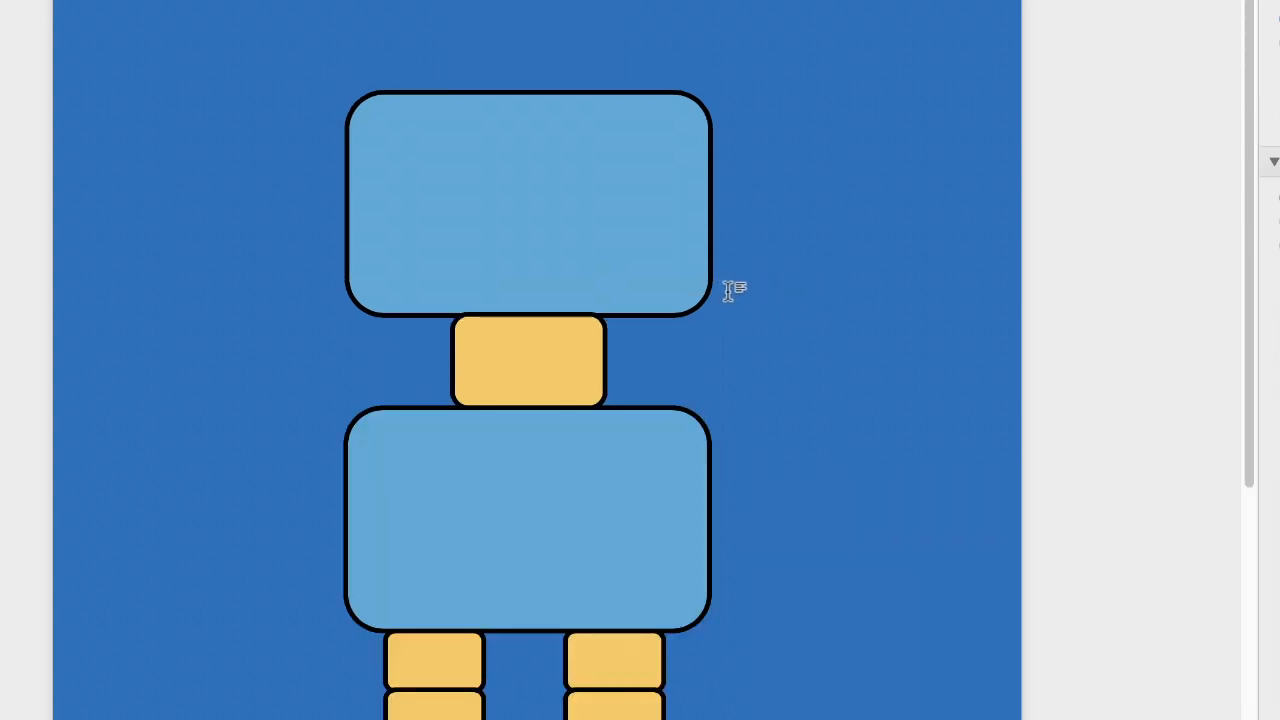
pyautogui.press('super+v')
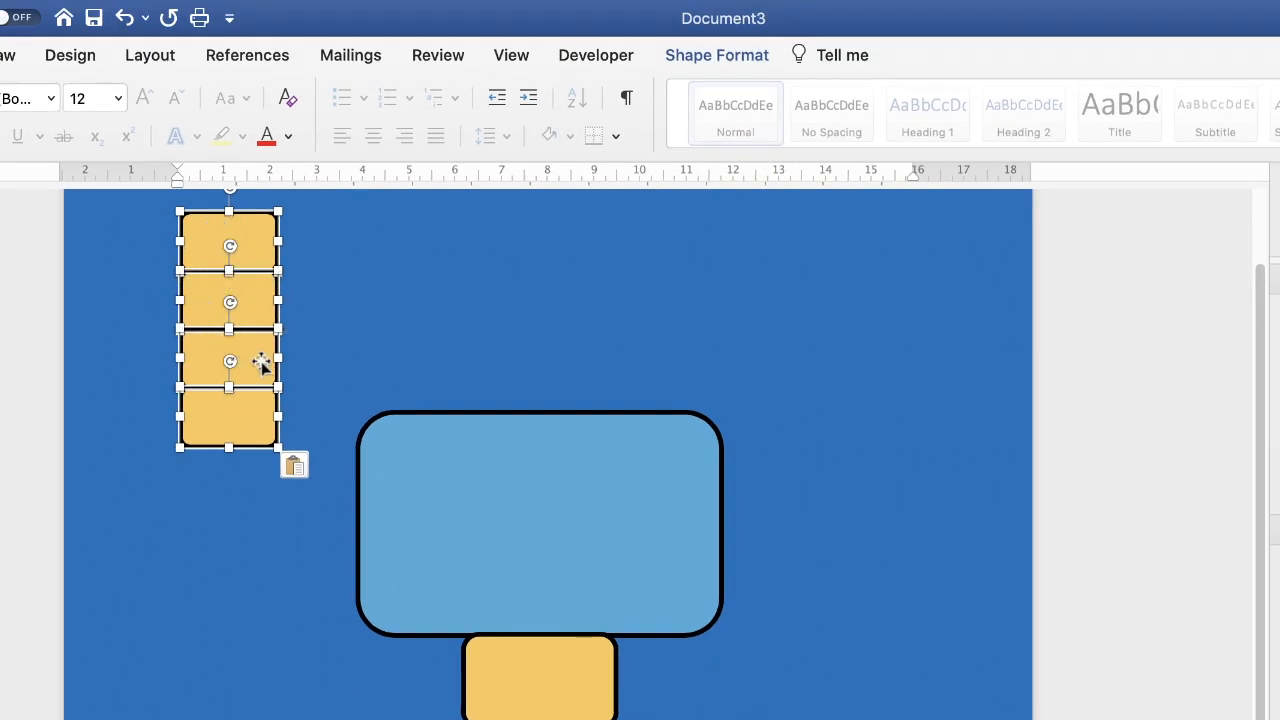
# Step: Group the four pasted yellow blocks into one object
pyautogui.click(735, 54)
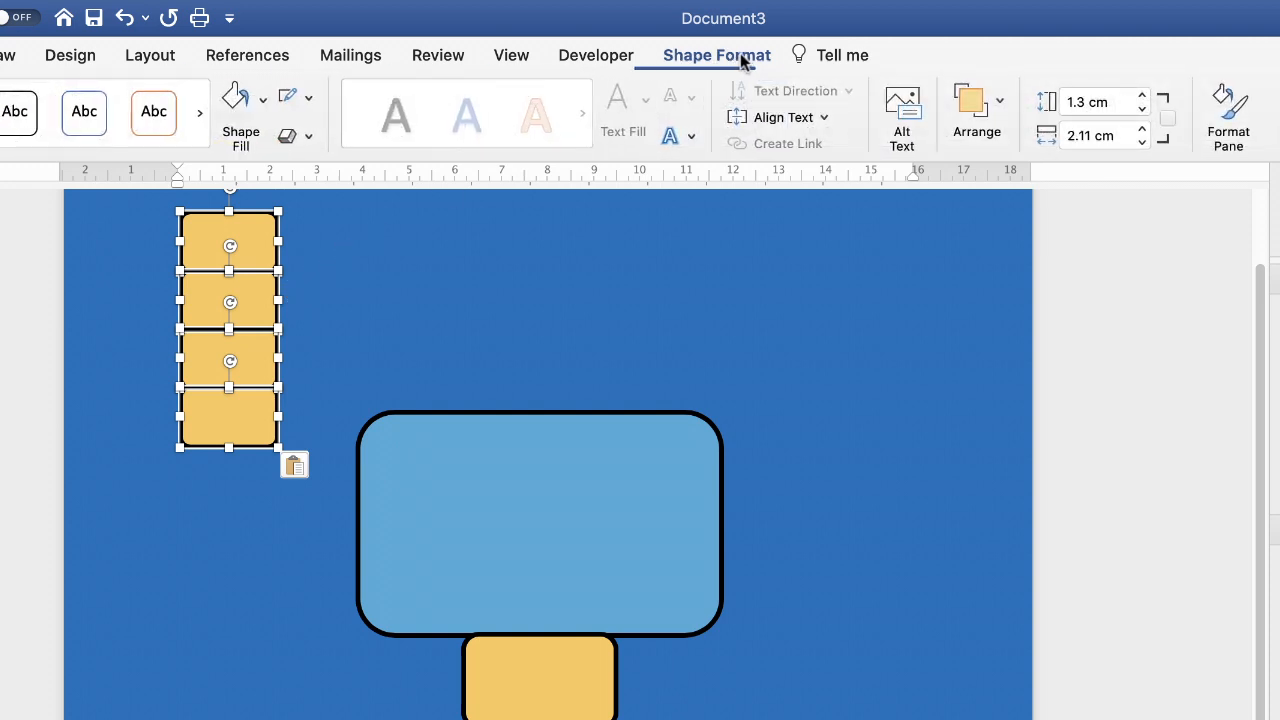
pyautogui.click(1000, 104)
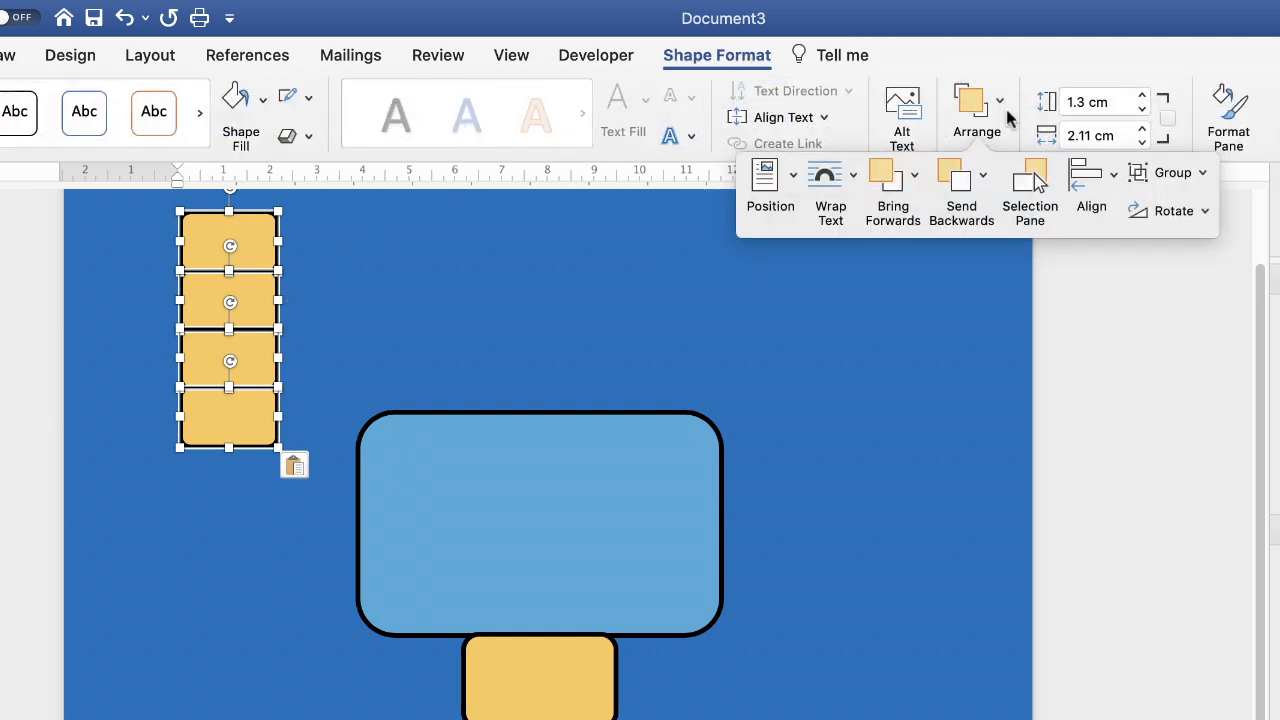
pyautogui.click(1186, 178)
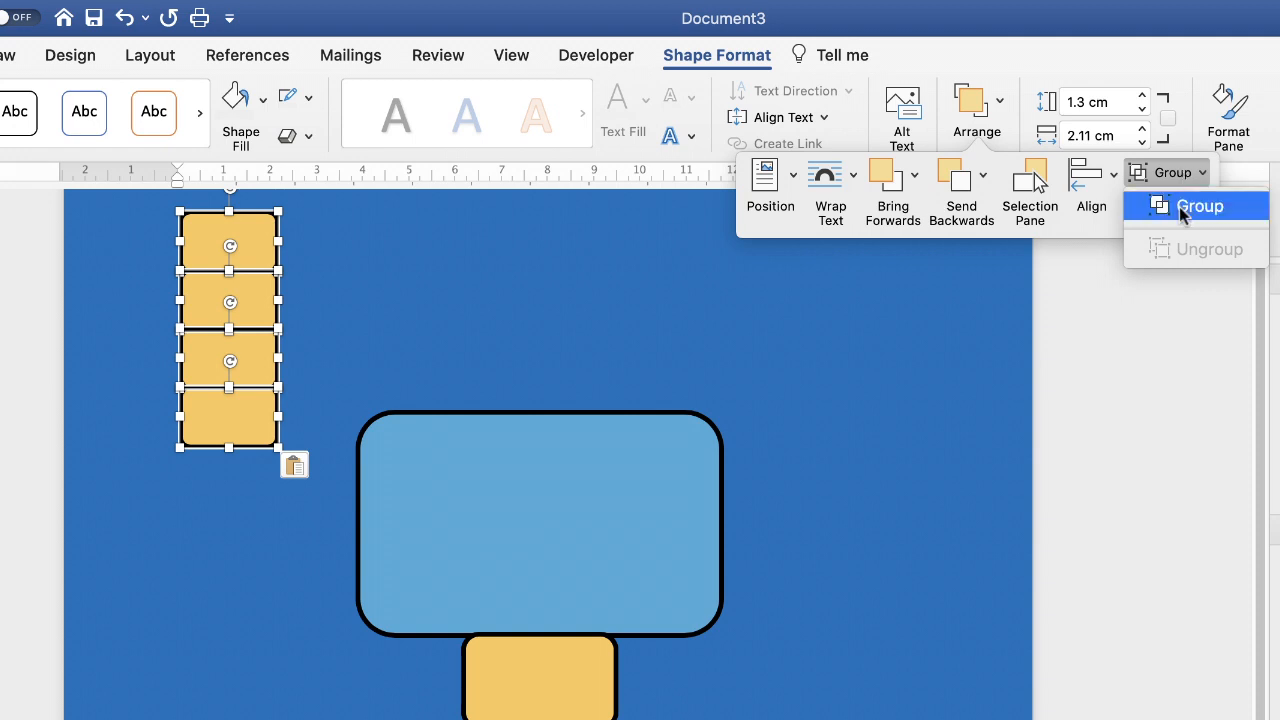
pyautogui.click(1188, 208)
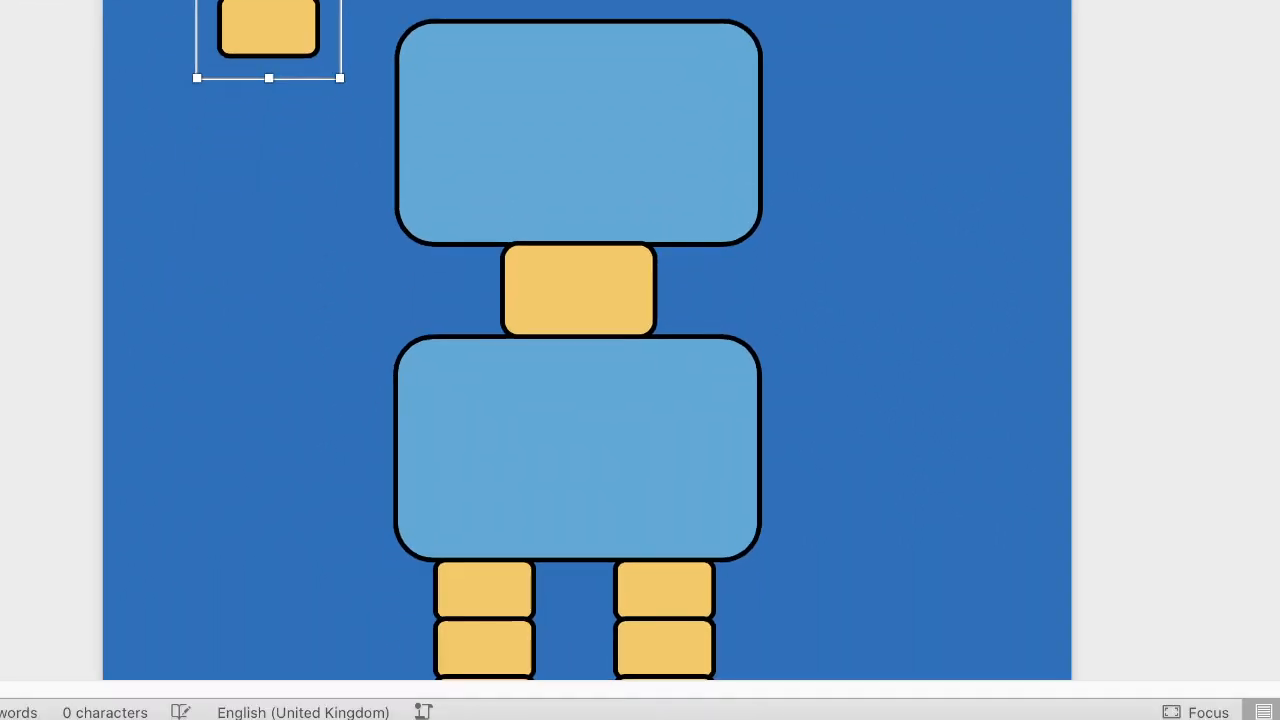
# Step: Move the grouped yellow blocks to the right of the body to serve as an arm
pyautogui.moveTo(230, 420); pyautogui.dragTo(591, 623)
pyautogui.moveTo(630, 232); pyautogui.dragTo(880, 423)
pyautogui.scroll(-5, 1219, 511)
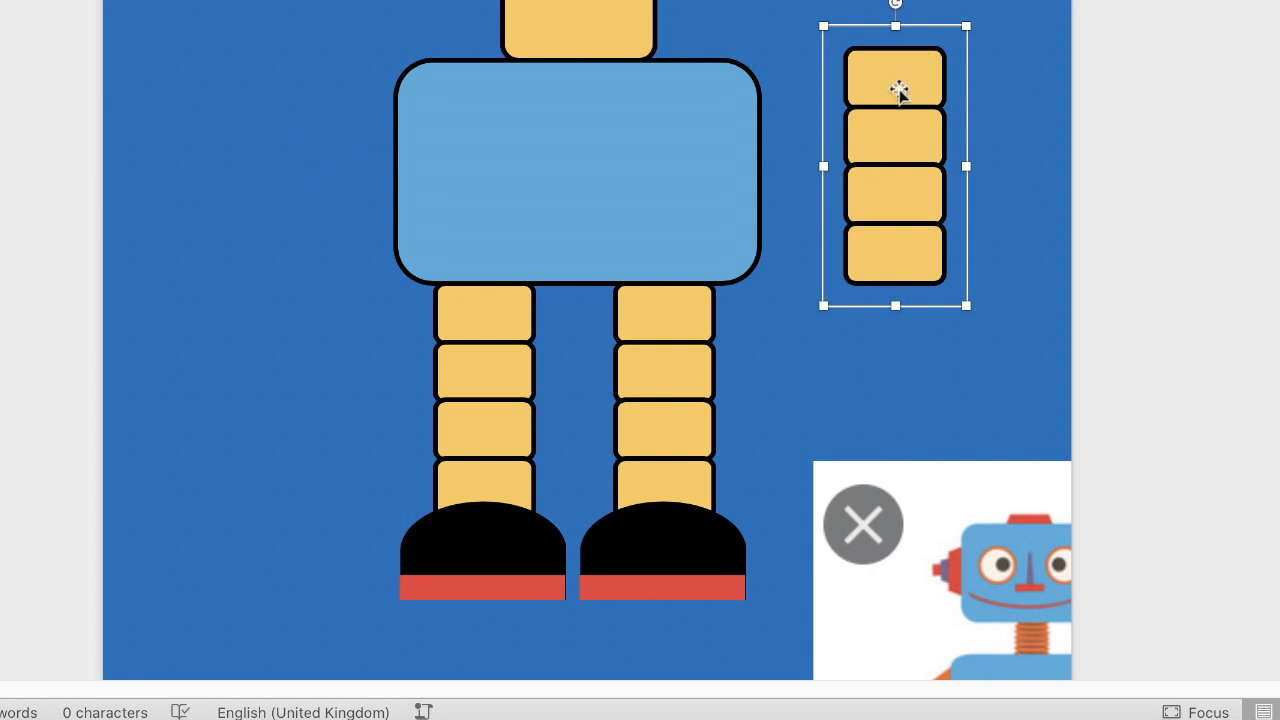
pyautogui.moveTo(898, 90); pyautogui.dragTo(874, 177)
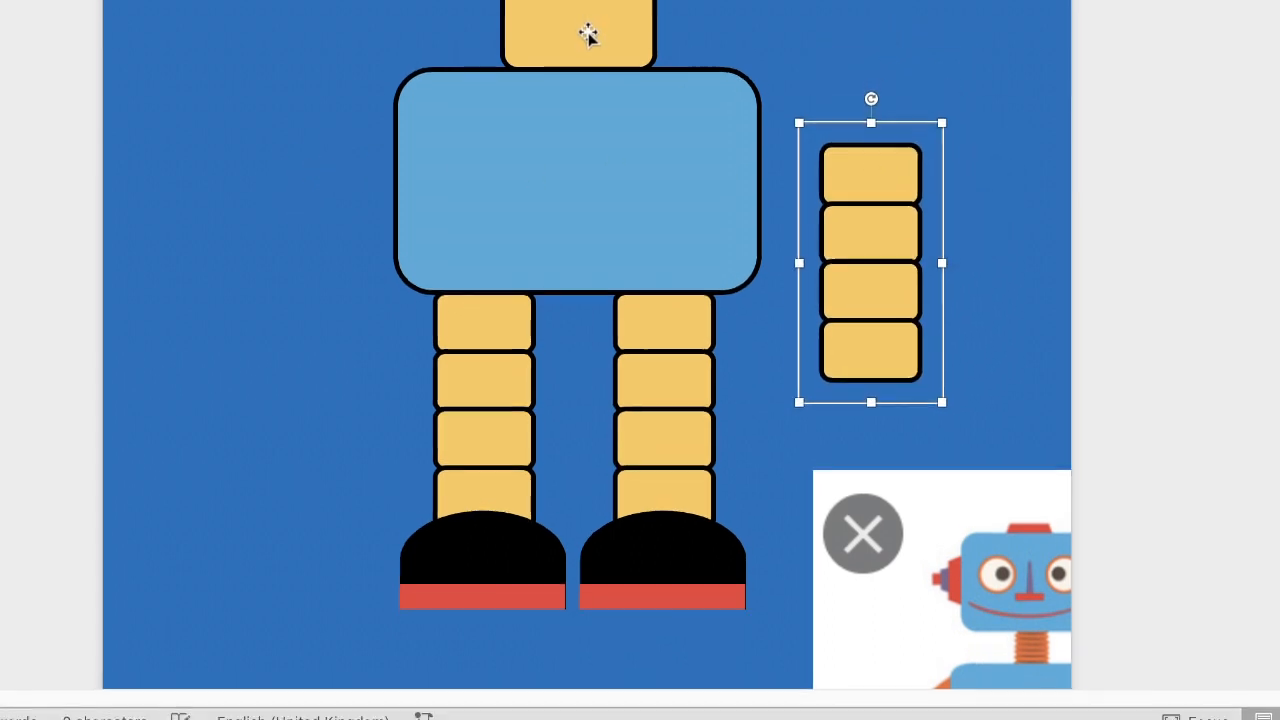
# Step: Copy the yellow neck block and place the copy against the body's upper right corner, above the arm blocks
pyautogui.click(588, 34)
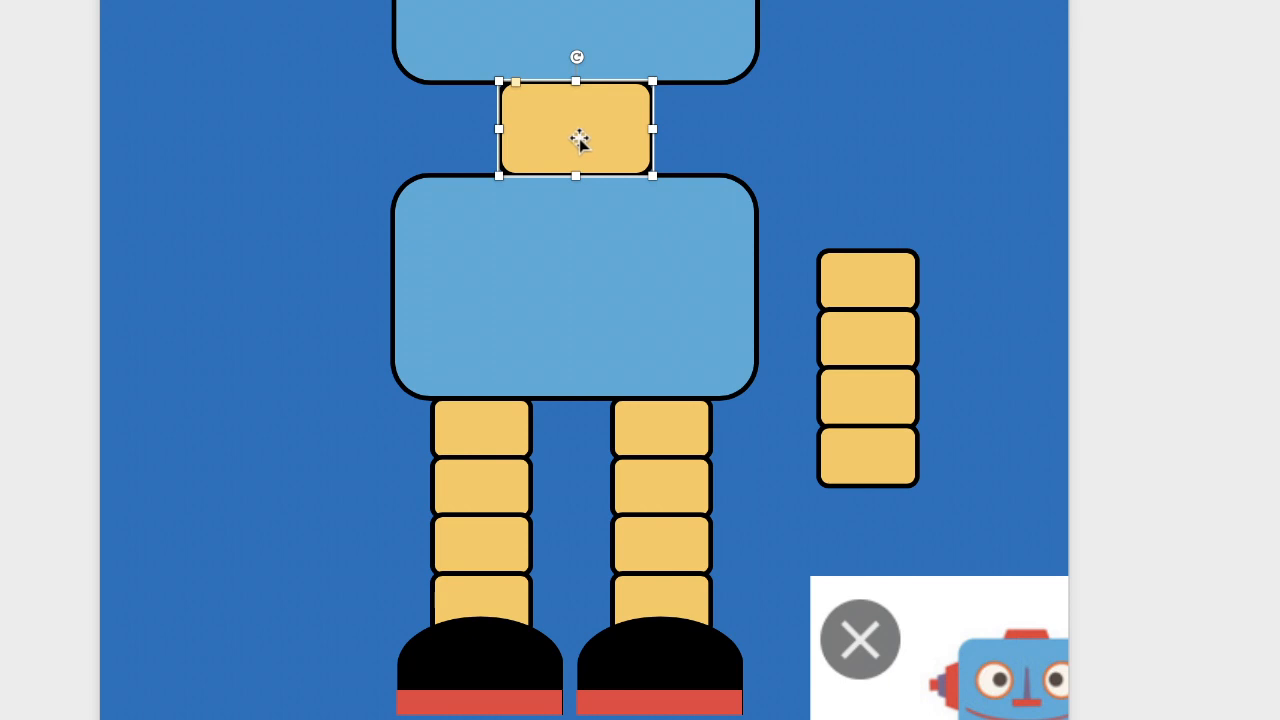
pyautogui.press('super+v')
pyautogui.moveTo(594, 143); pyautogui.dragTo(826, 179)
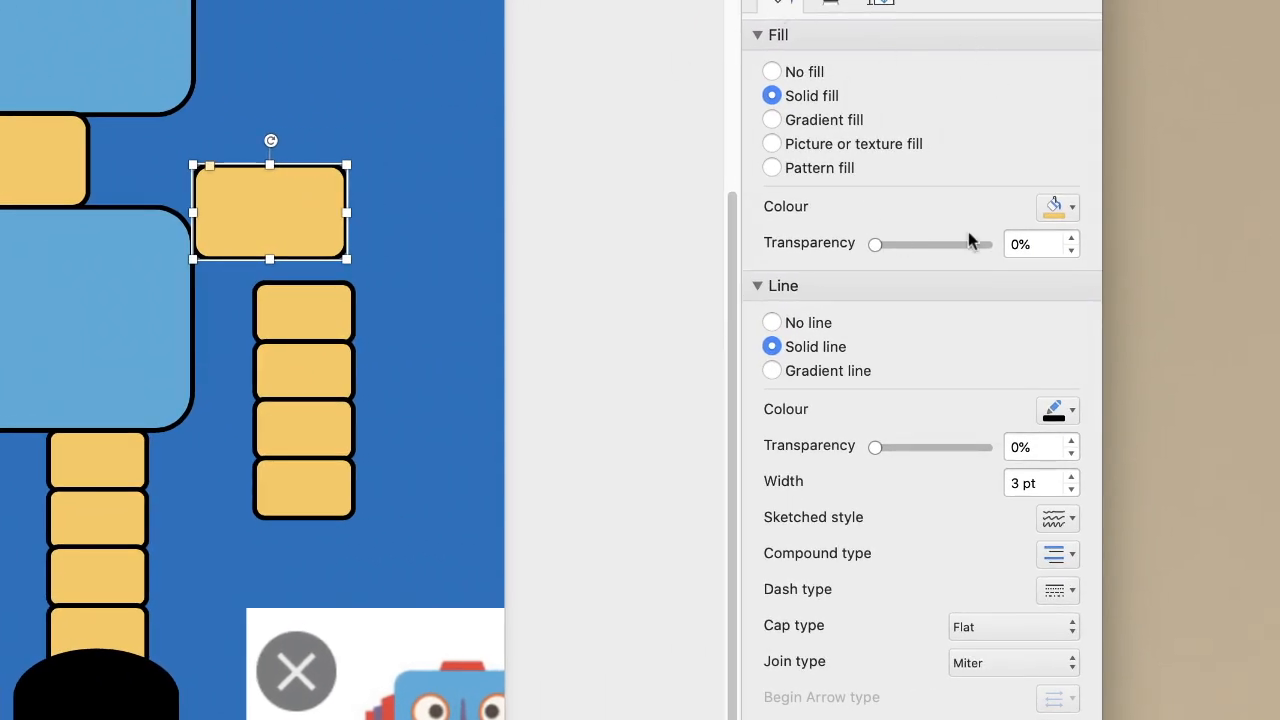
# Step: Fill the copied neck block with the orange of the robot picture's upper arm using the eyedropper
pyautogui.click(1070, 210)
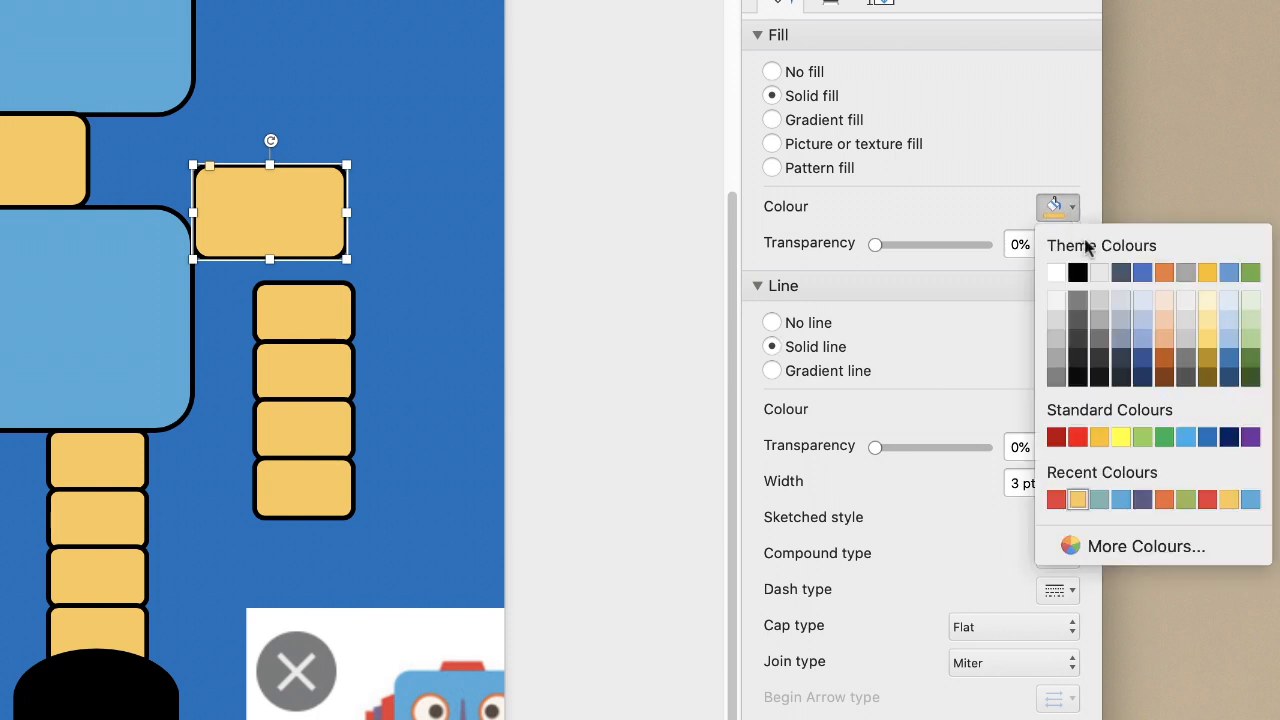
pyautogui.click(1072, 546)
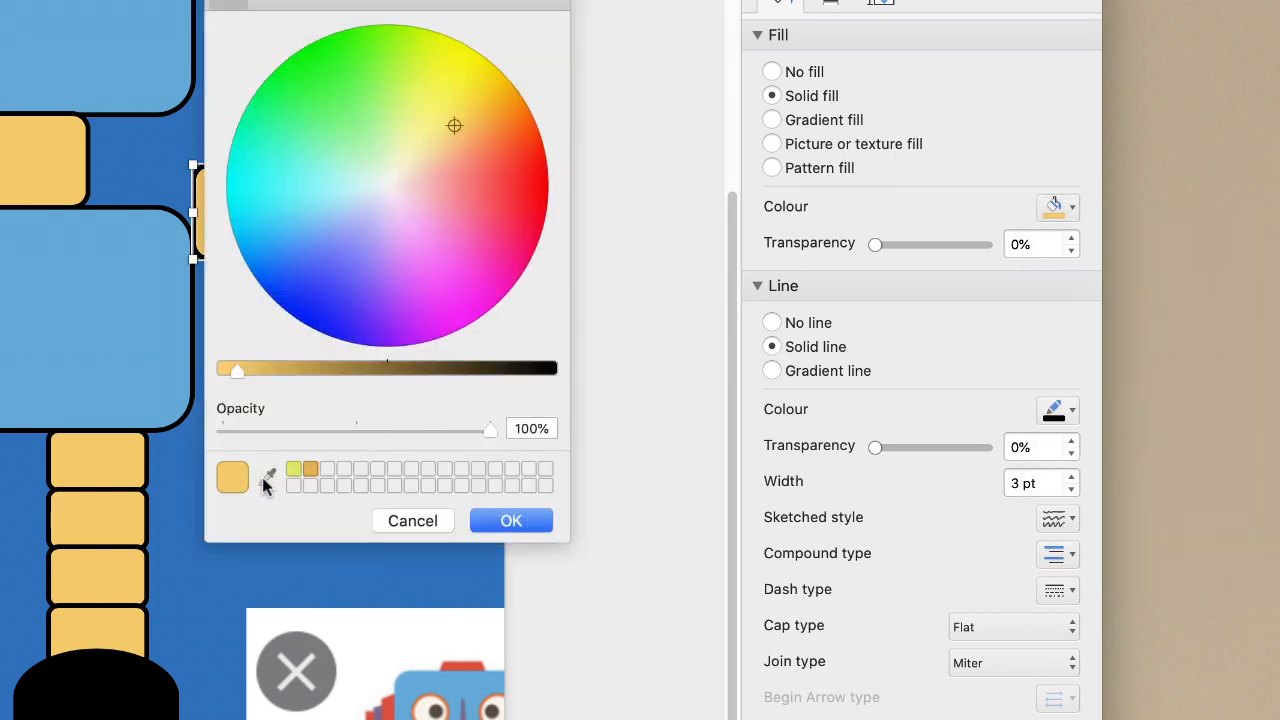
pyautogui.click(267, 478)
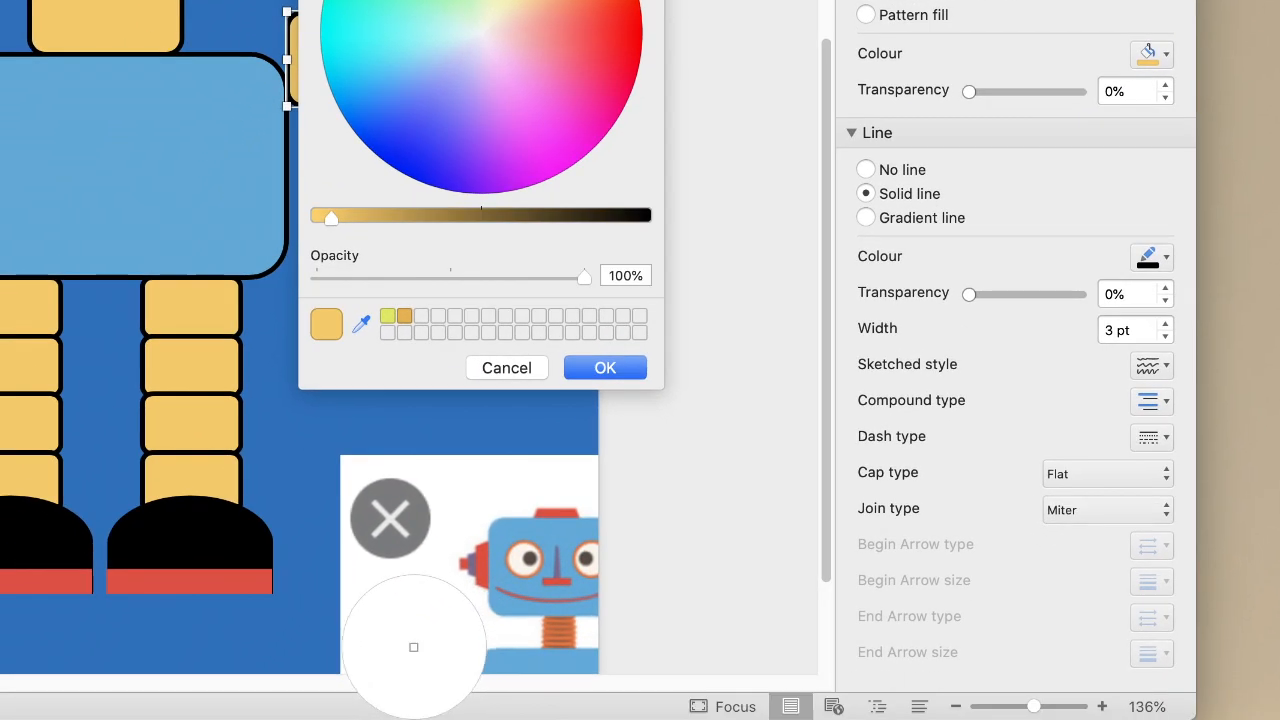
pyautogui.scroll(-3, 529, 543)
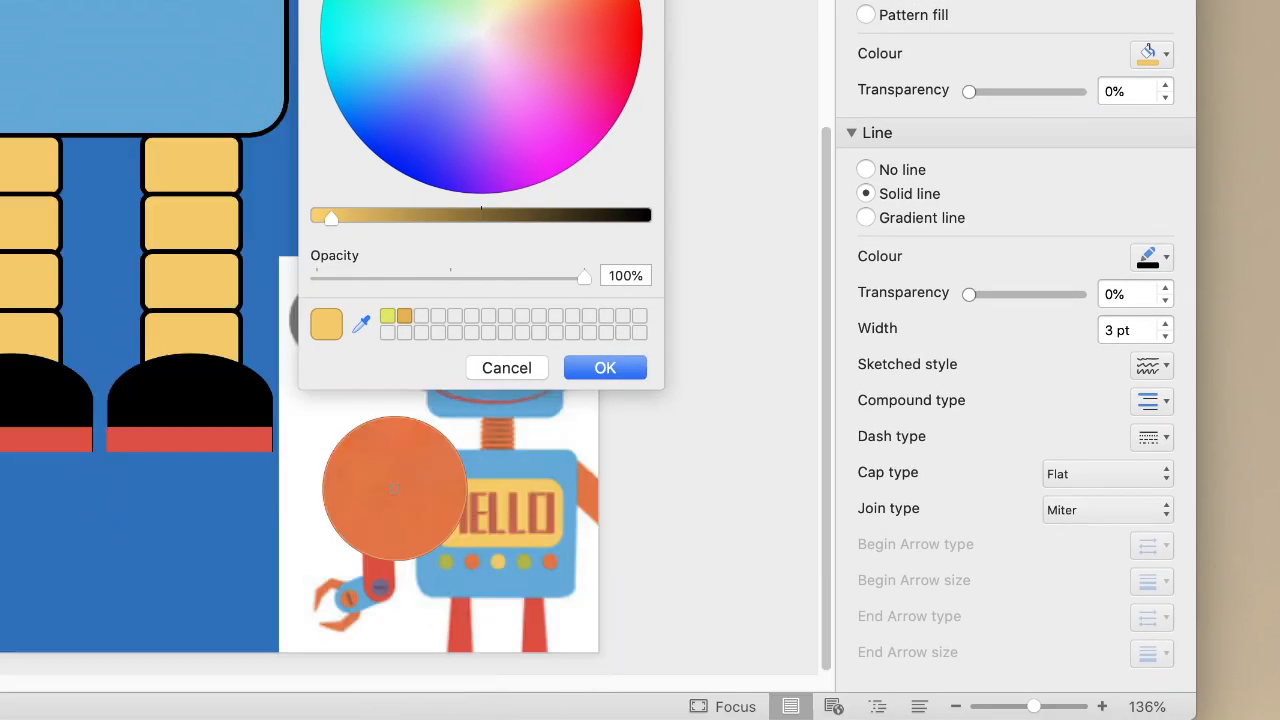
pyautogui.click(398, 490)
pyautogui.click(614, 368)
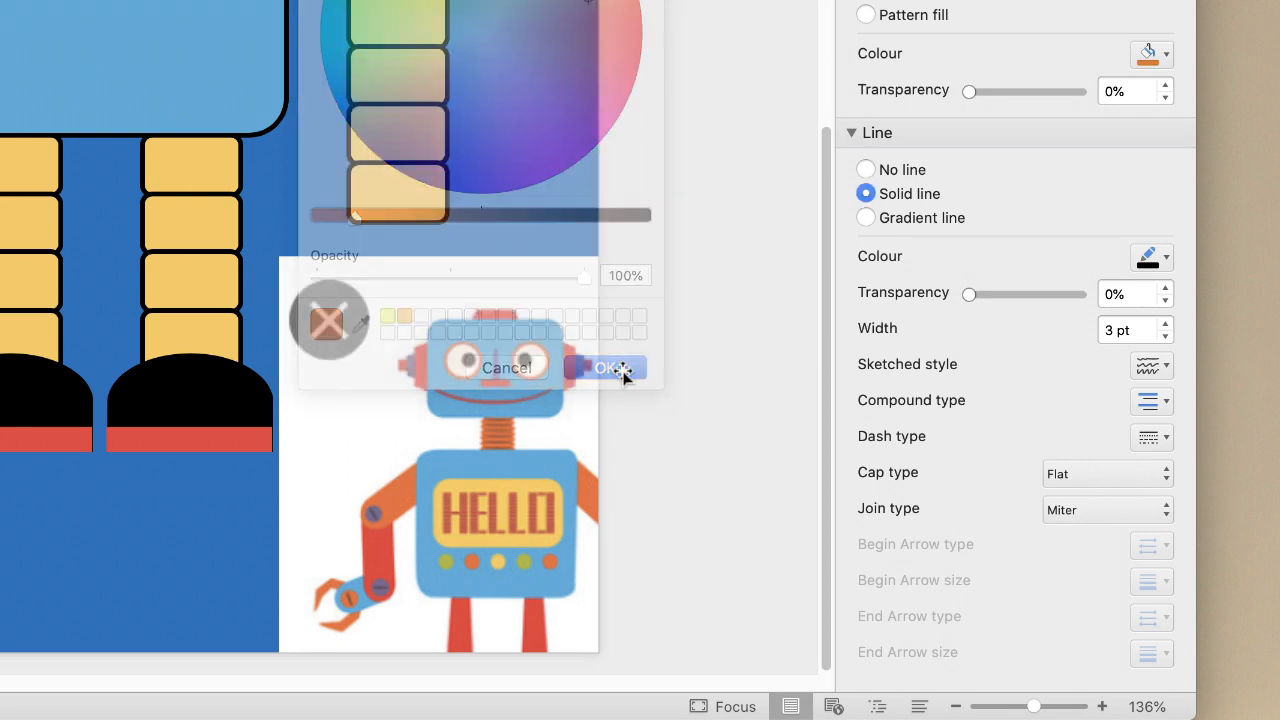
# Step: Attach the grouped yellow blocks centred beneath the orange shoulder and move the robot picture down and right, away from the arm
pyautogui.moveTo(828, 175); pyautogui.dragTo(832, 77)
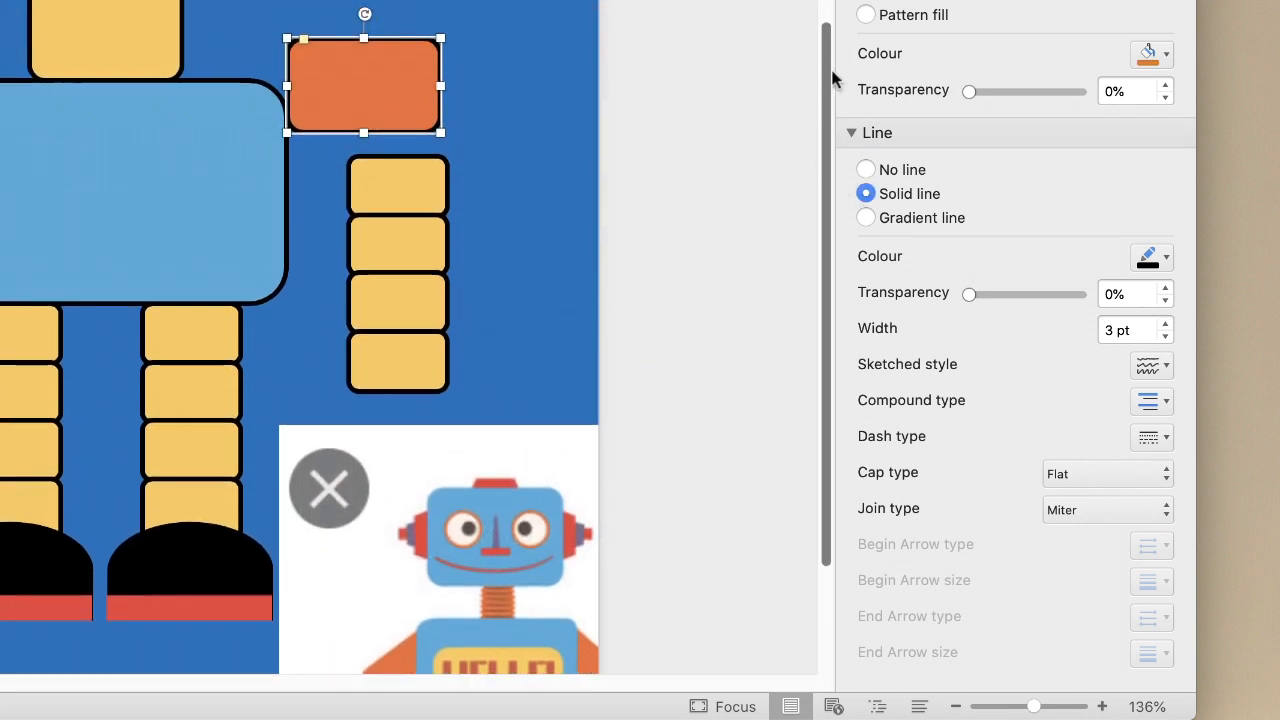
pyautogui.click(409, 213)
pyautogui.moveTo(409, 205); pyautogui.dragTo(373, 184)
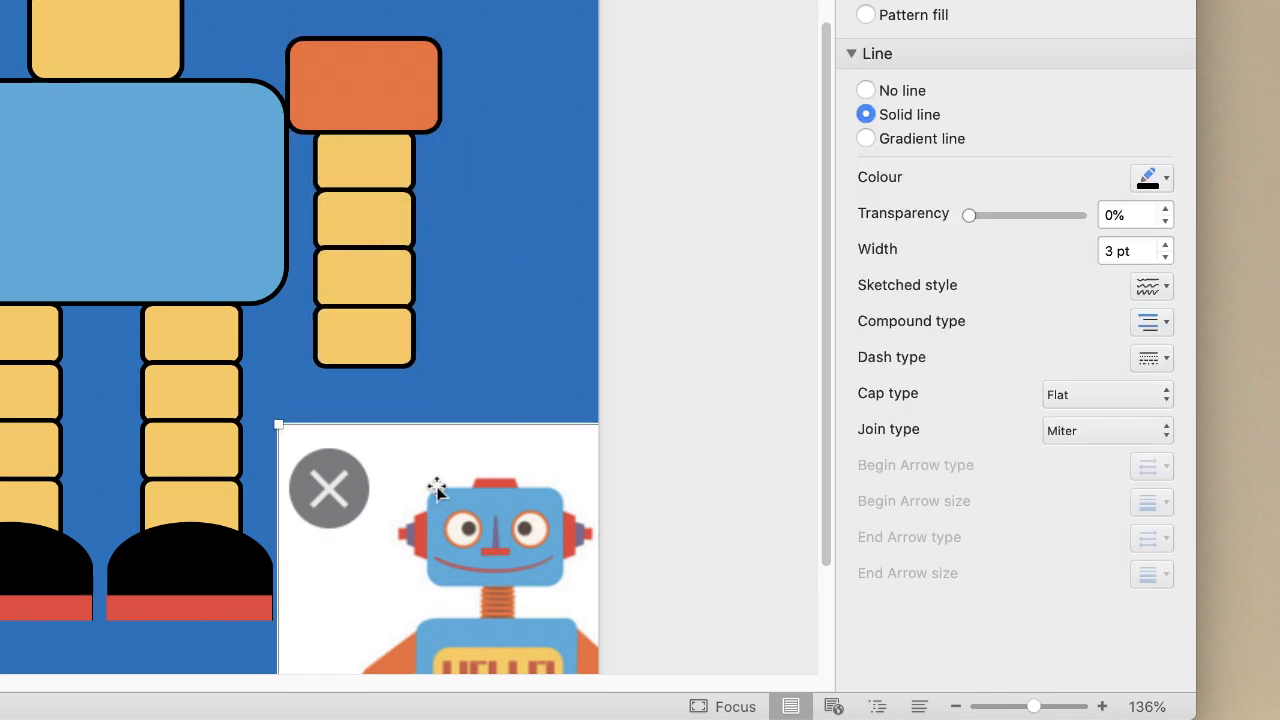
pyautogui.moveTo(436, 487); pyautogui.dragTo(572, 597)
pyautogui.scroll(-4, 406, 349)
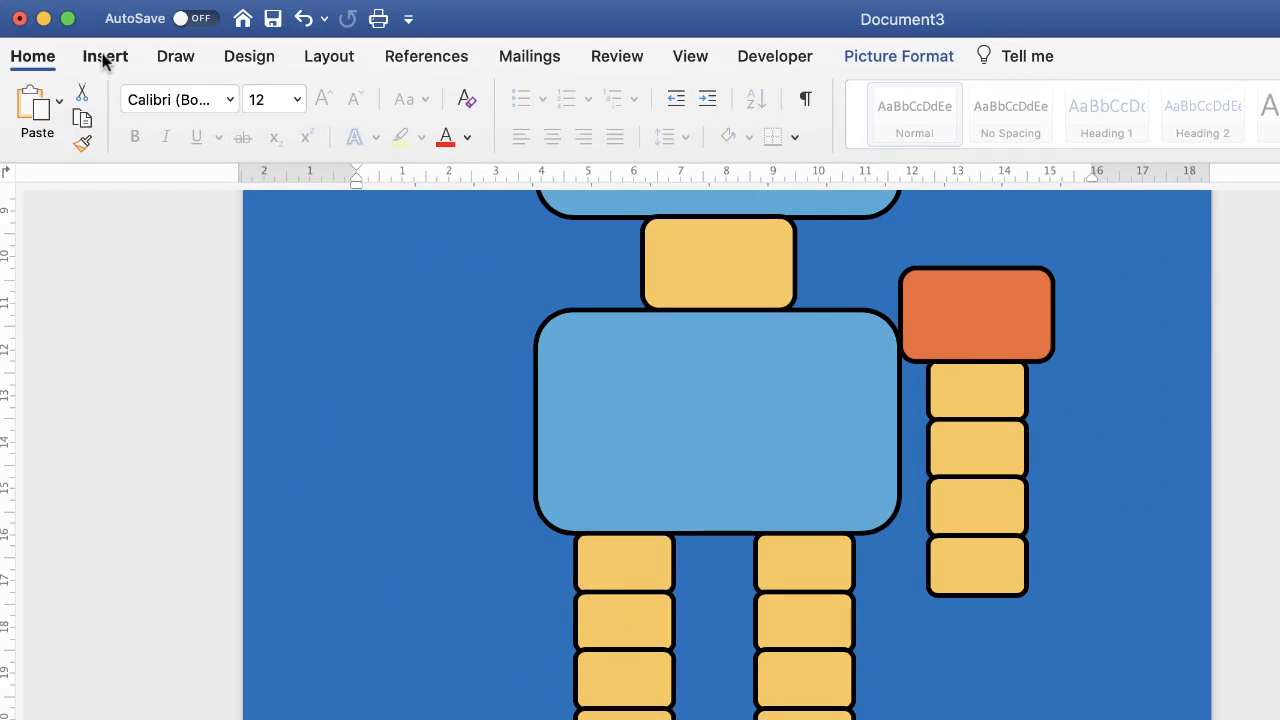
# Step: Insert a block arc shape below the arm and place it against the underside of the lowest yellow arm block
pyautogui.click(105, 57)
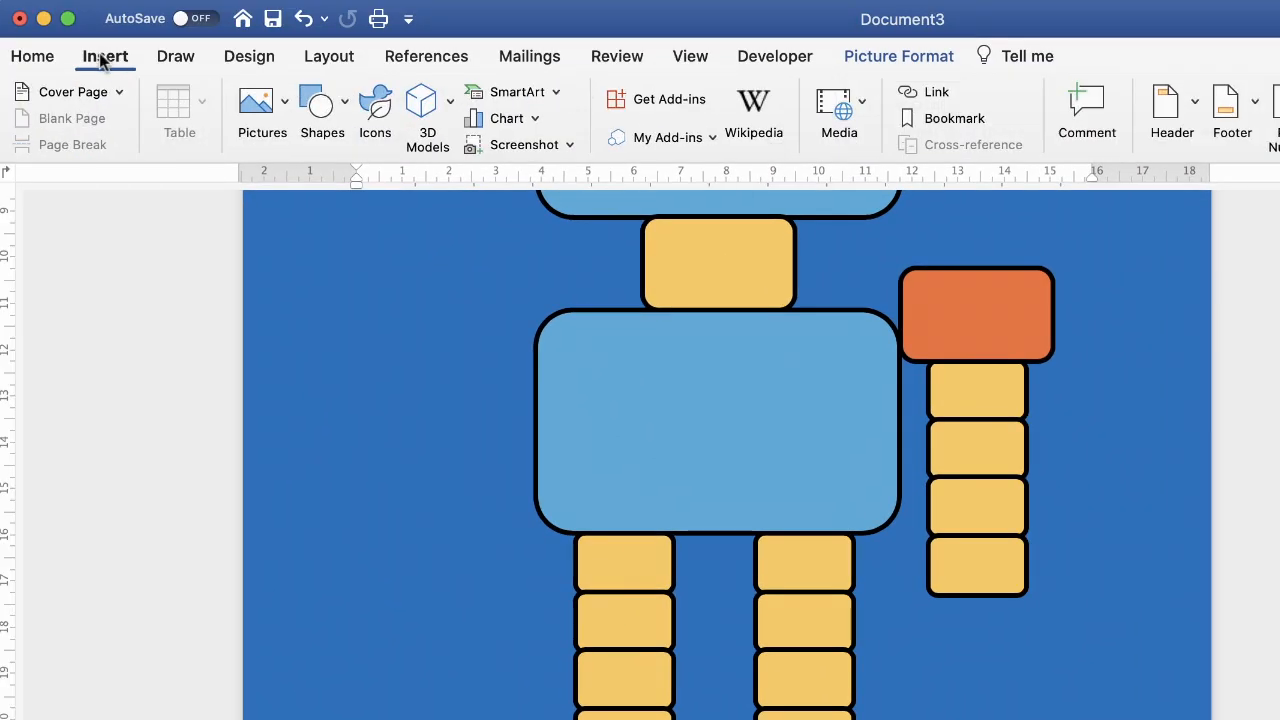
pyautogui.click(346, 106)
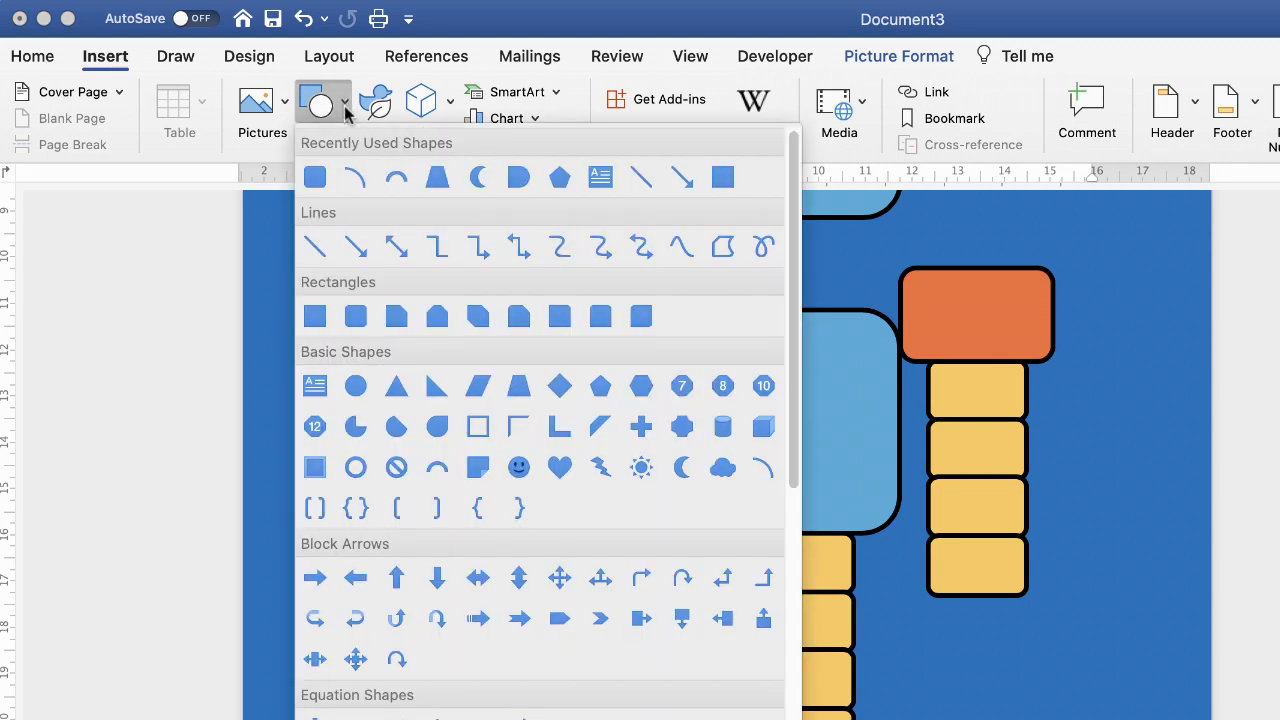
pyautogui.click(437, 470)
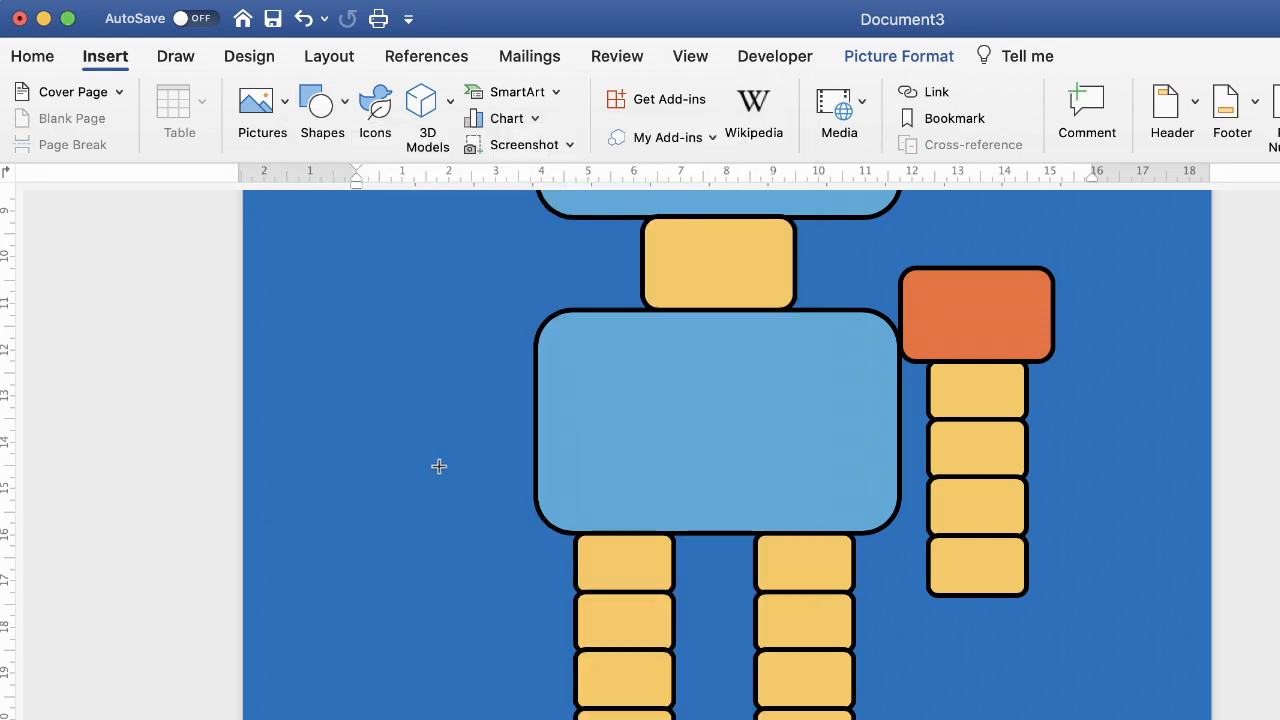
pyautogui.moveTo(919, 633); pyautogui.dragTo(1022, 707)
pyautogui.moveTo(1071, 719)
pyautogui.mouseDown()
pyautogui.moveTo(1033, 568)
pyautogui.moveTo(1052, 589)
pyautogui.mouseUp()
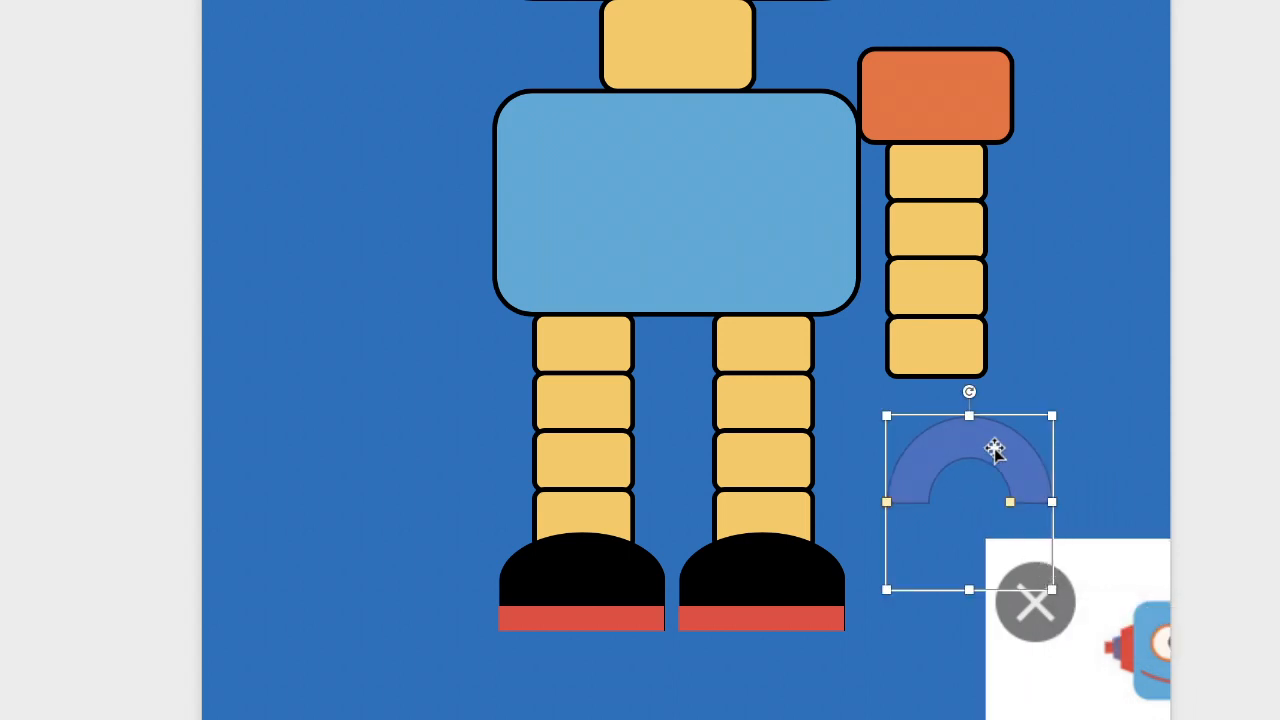
pyautogui.moveTo(993, 450); pyautogui.dragTo(964, 408)
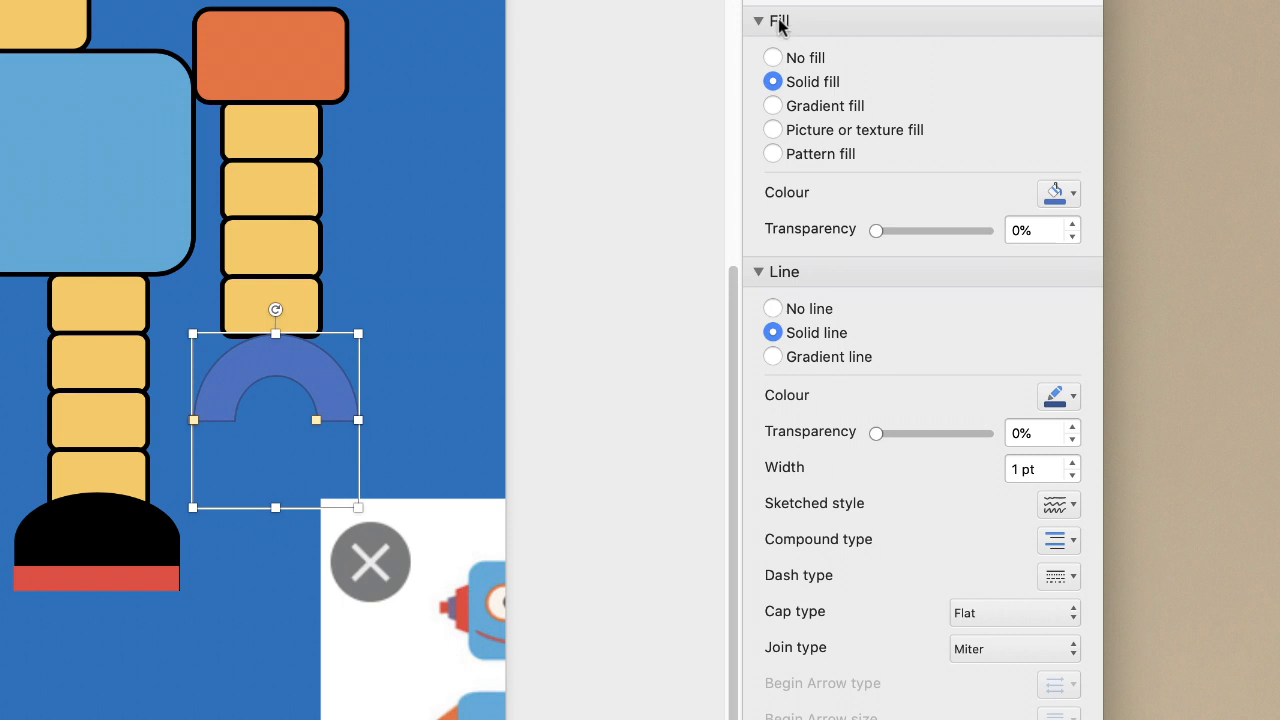
# Step: Fill the block arc with black, remove its outline and nudge it into place beneath the arm
pyautogui.click(1073, 194)
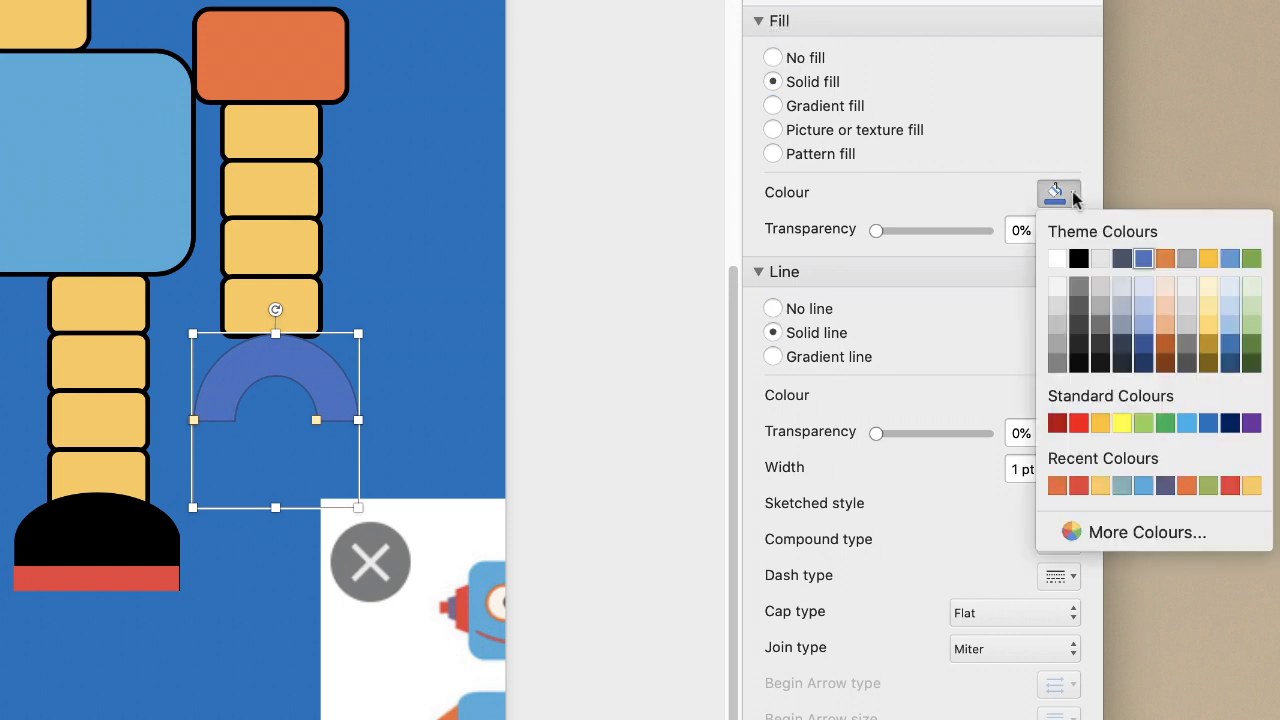
pyautogui.click(1078, 259)
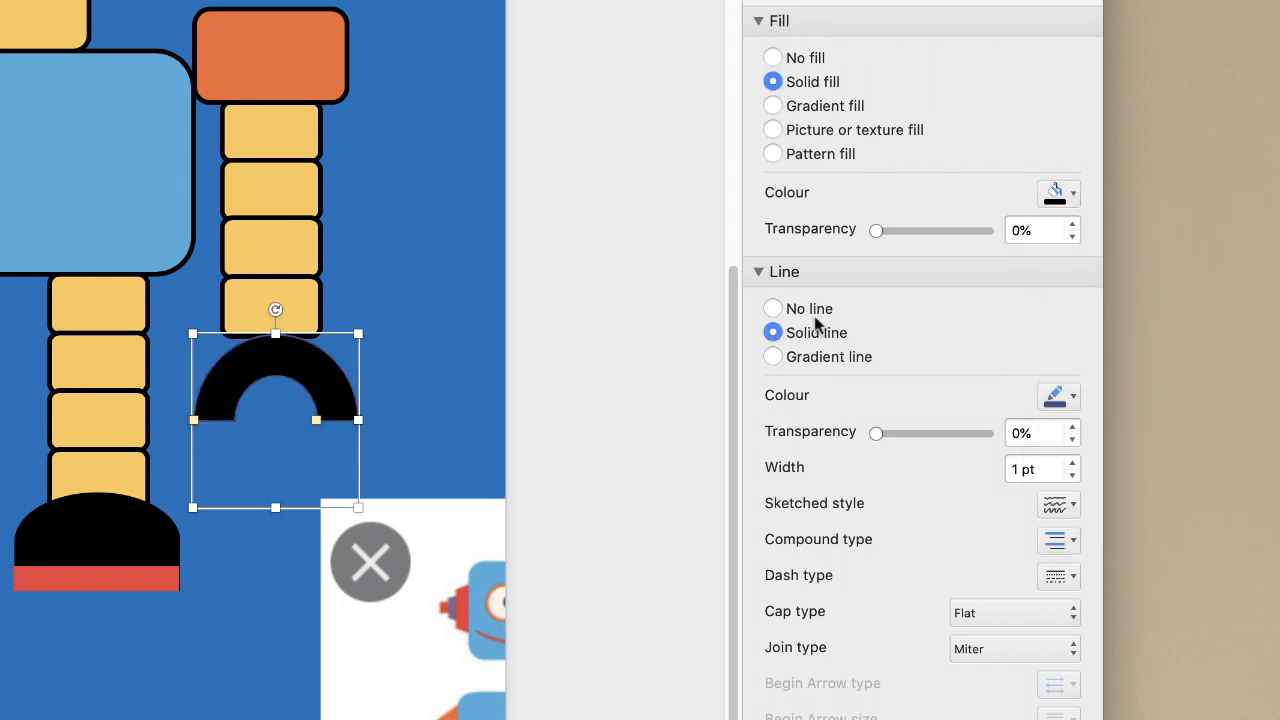
pyautogui.click(773, 309)
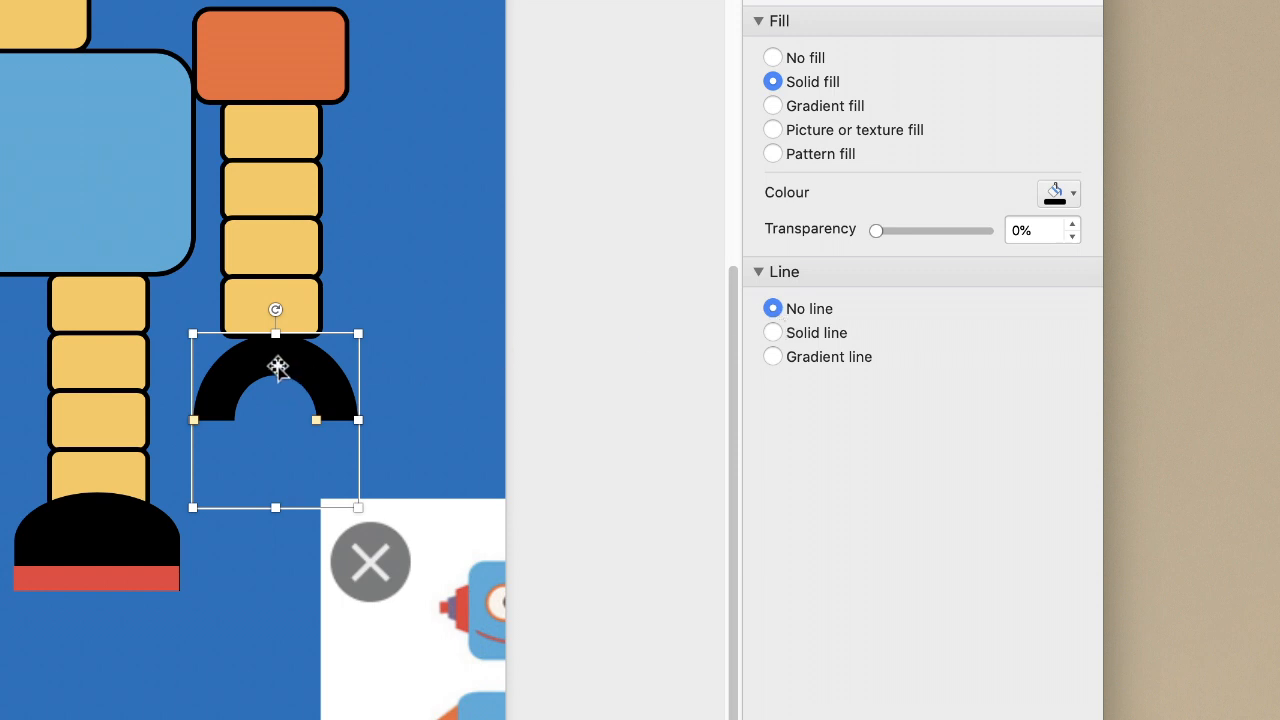
pyautogui.moveTo(269, 360); pyautogui.dragTo(271, 360)
pyautogui.moveTo(274, 360); pyautogui.dragTo(271, 355)
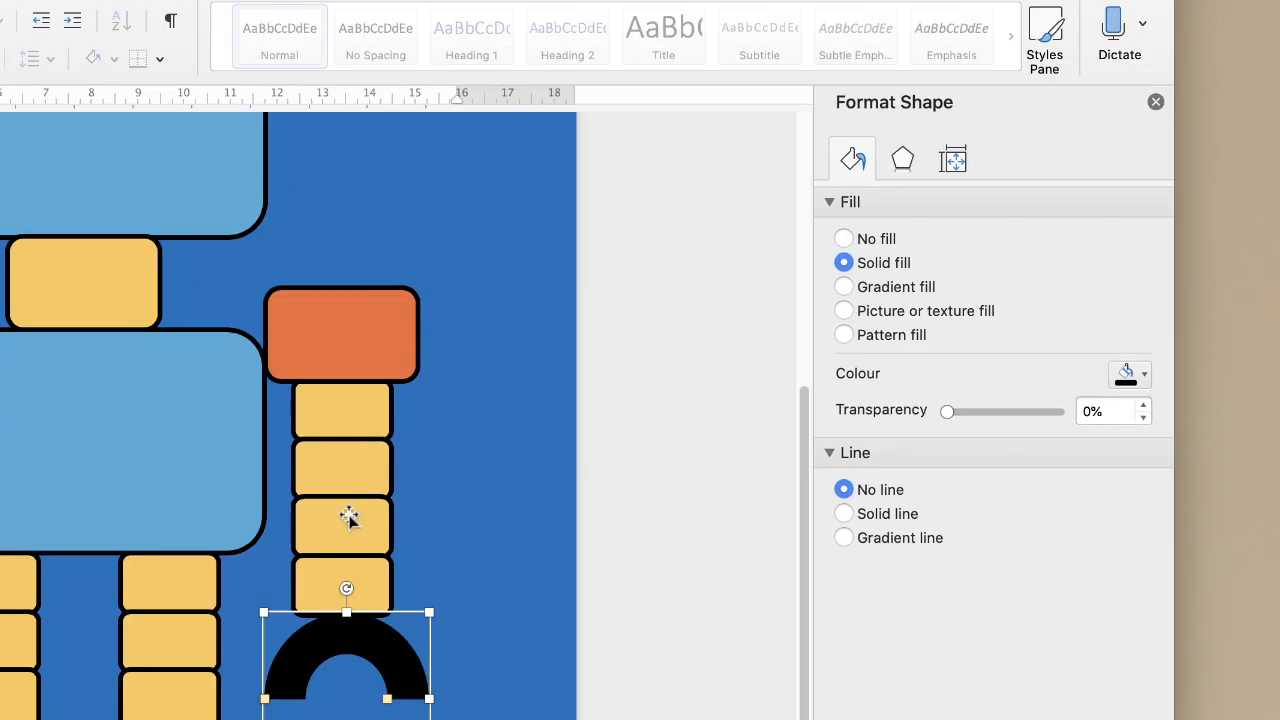
# Step: Align the orange shoulder, the grouped yellow arm blocks and the black arc to their horizontal centre
pyautogui.keyDown('shift'); pyautogui.click(340, 495); pyautogui.keyUp('shift')
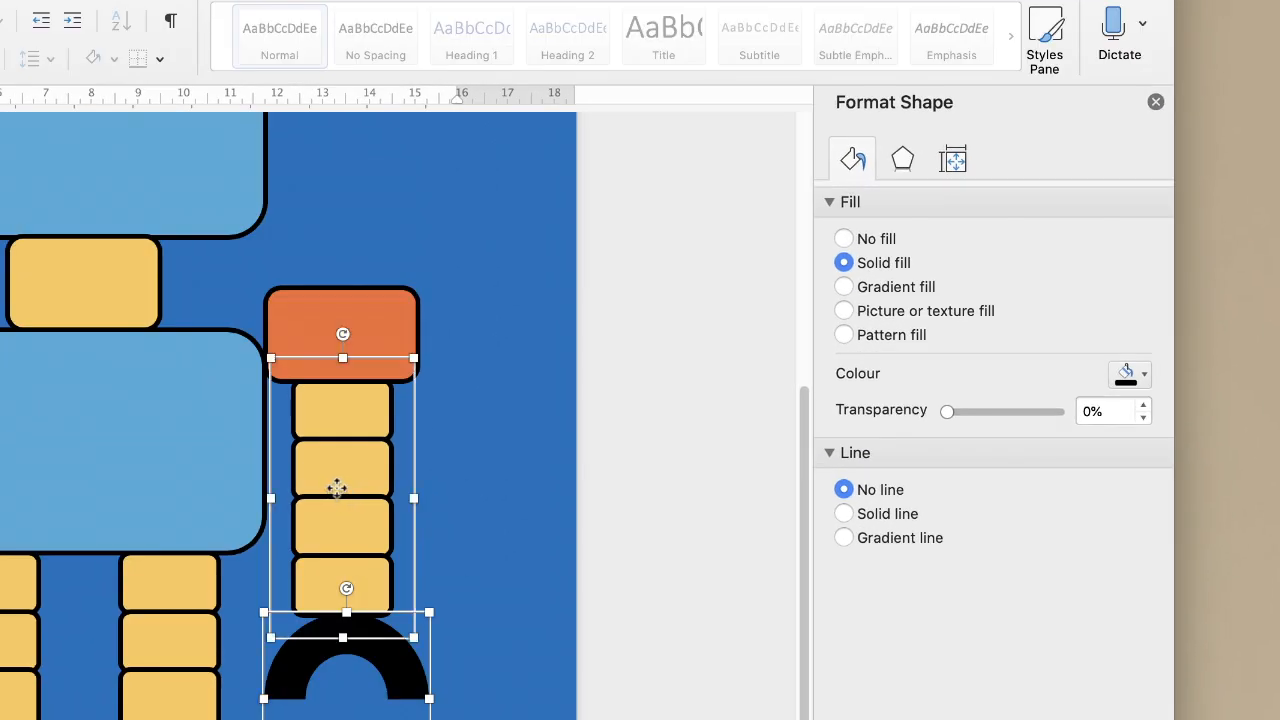
pyautogui.keyDown('shift'); pyautogui.click(365, 317); pyautogui.keyUp('shift')
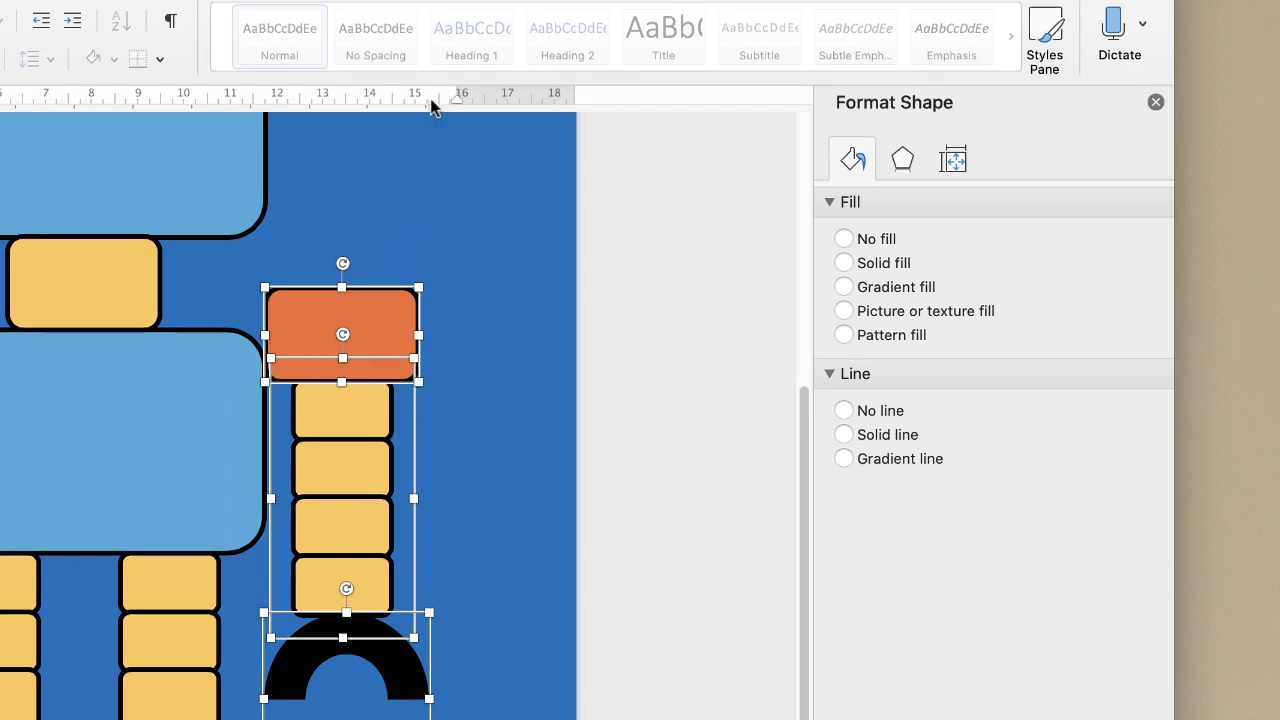
pyautogui.click(296, 60)
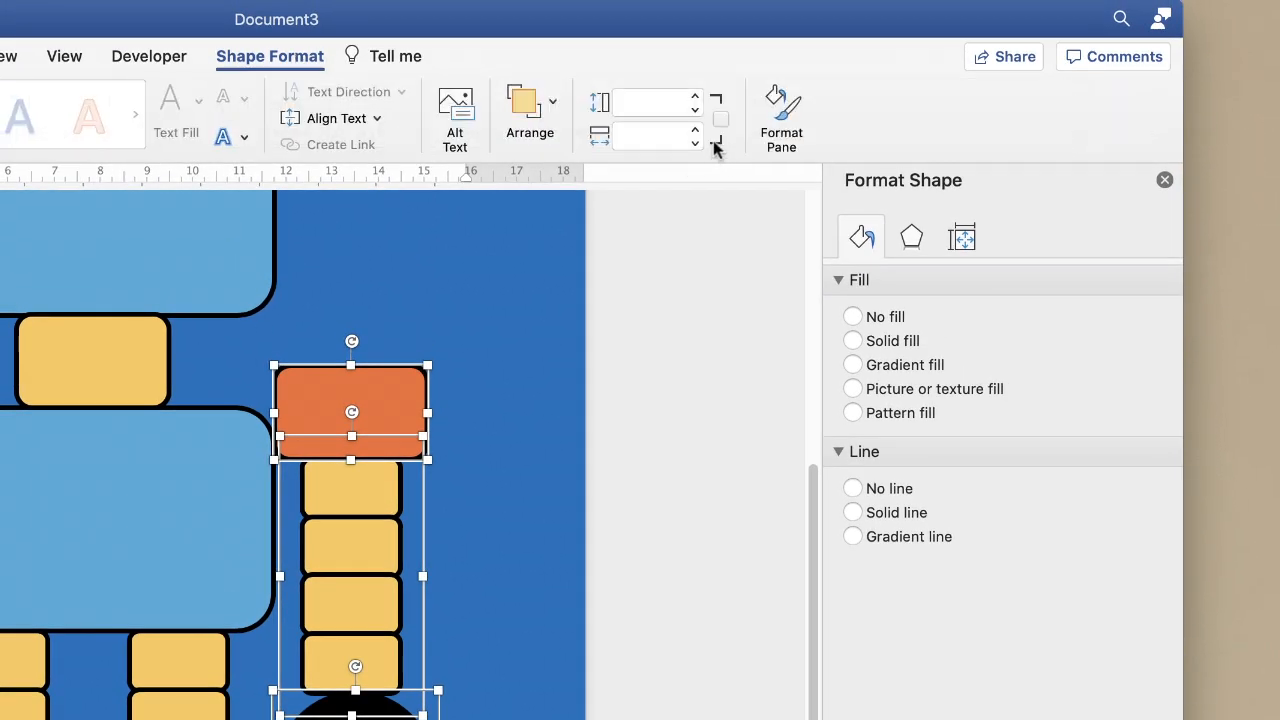
pyautogui.click(553, 110)
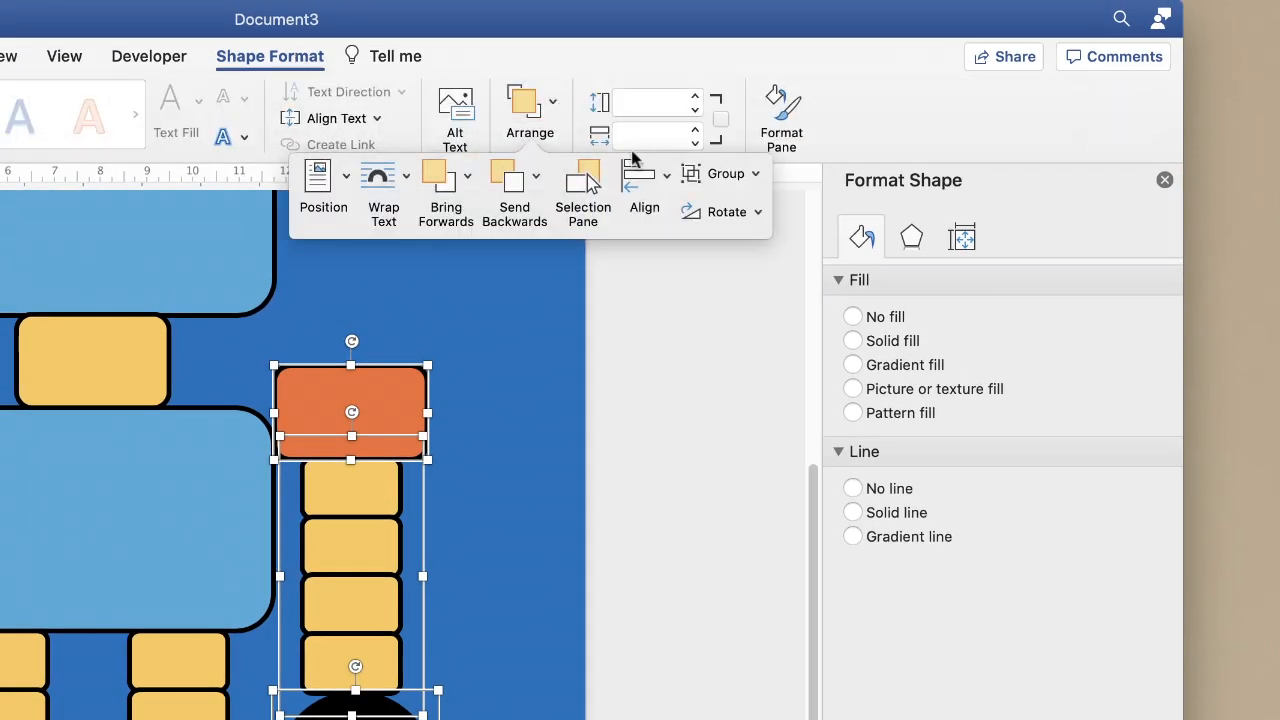
pyautogui.click(666, 176)
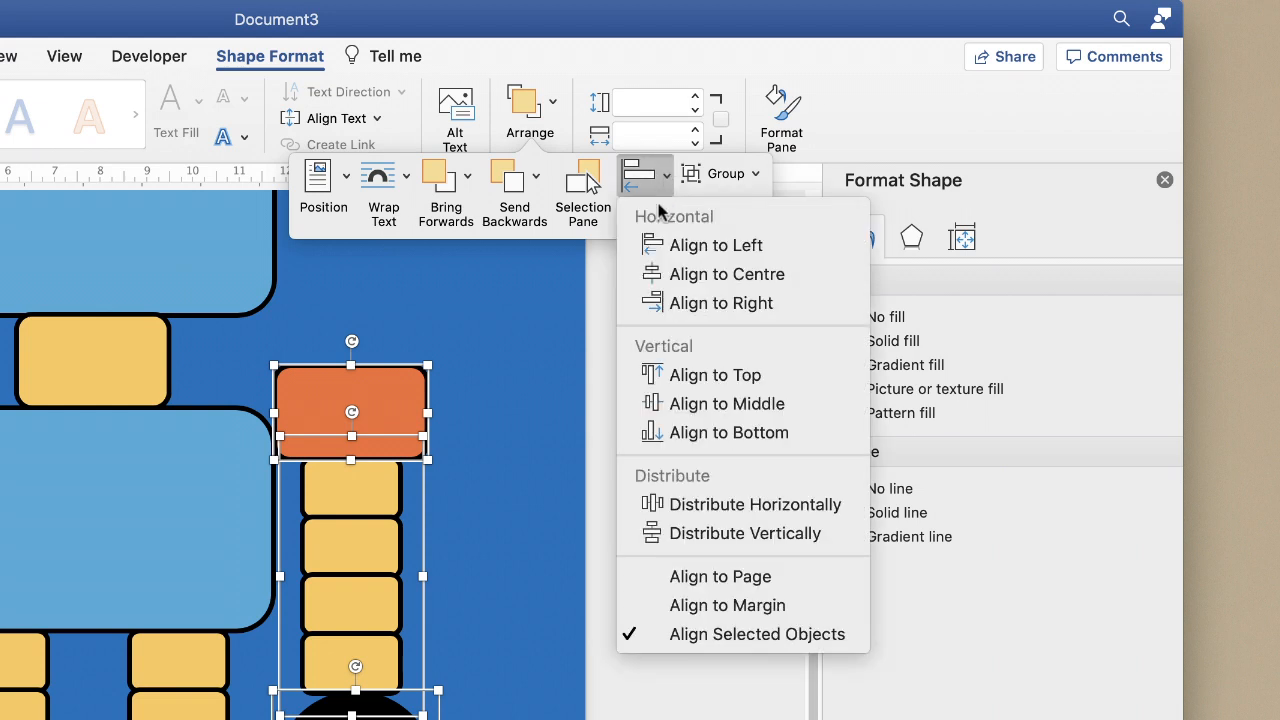
pyautogui.click(726, 275)
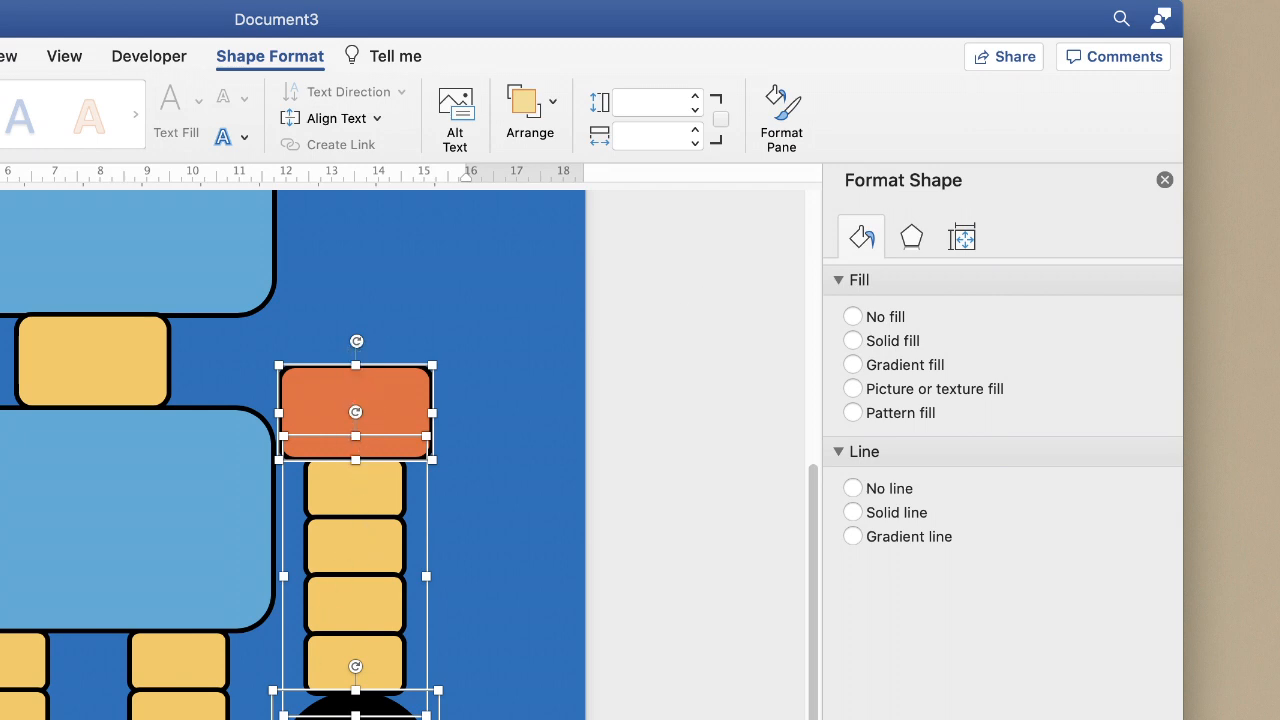
pyautogui.press('Escape')
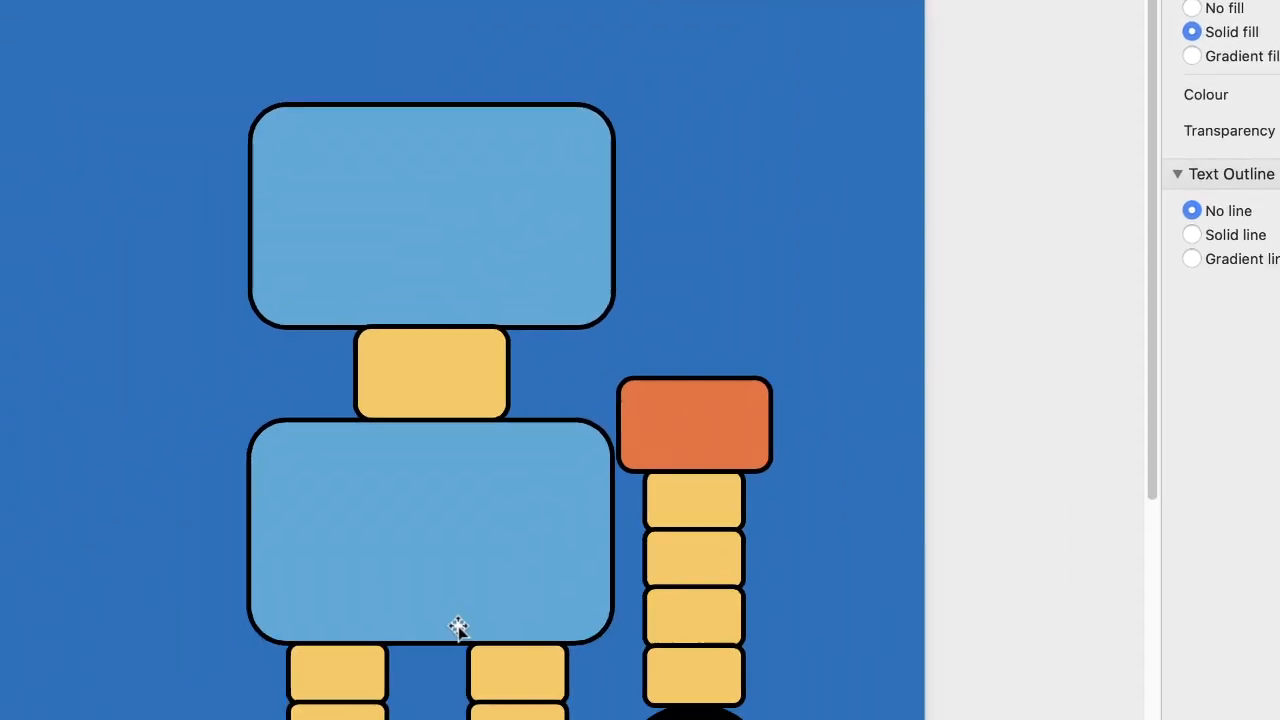
# Step: Duplicate the red sole strip from the right foot
pyautogui.scroll(-5, 770, 335)
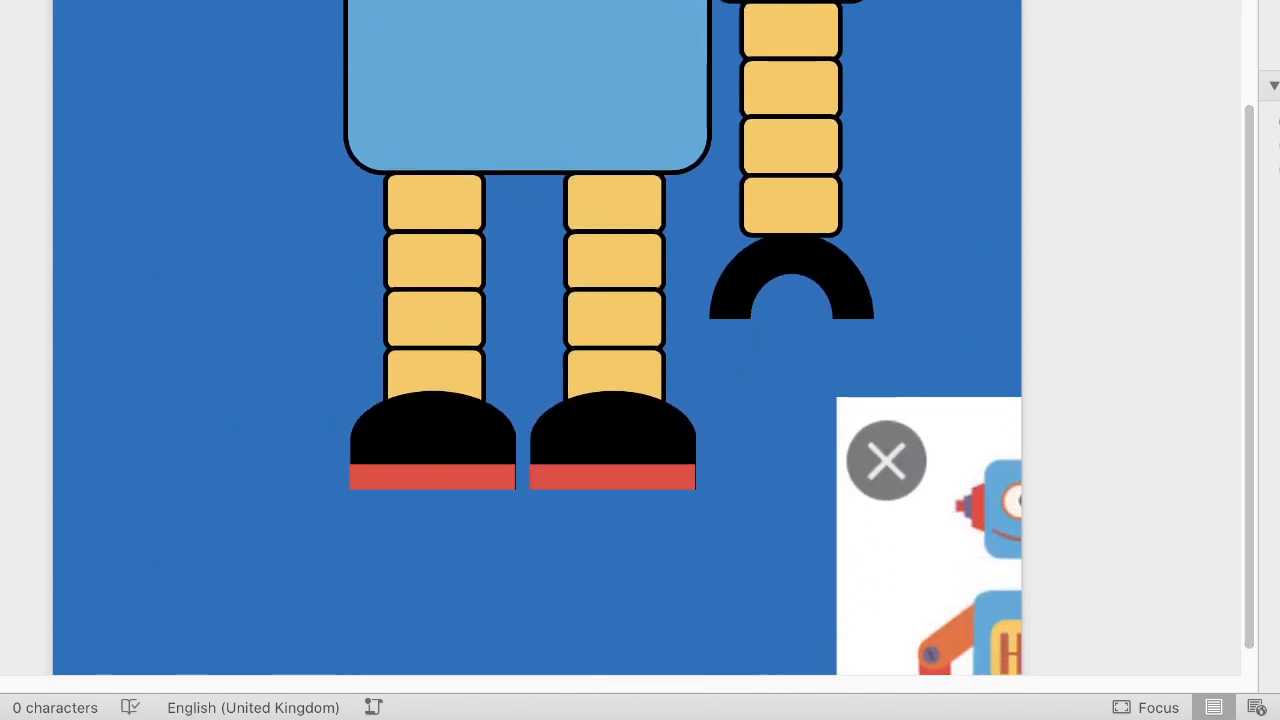
pyautogui.scroll(5, 640, 340)
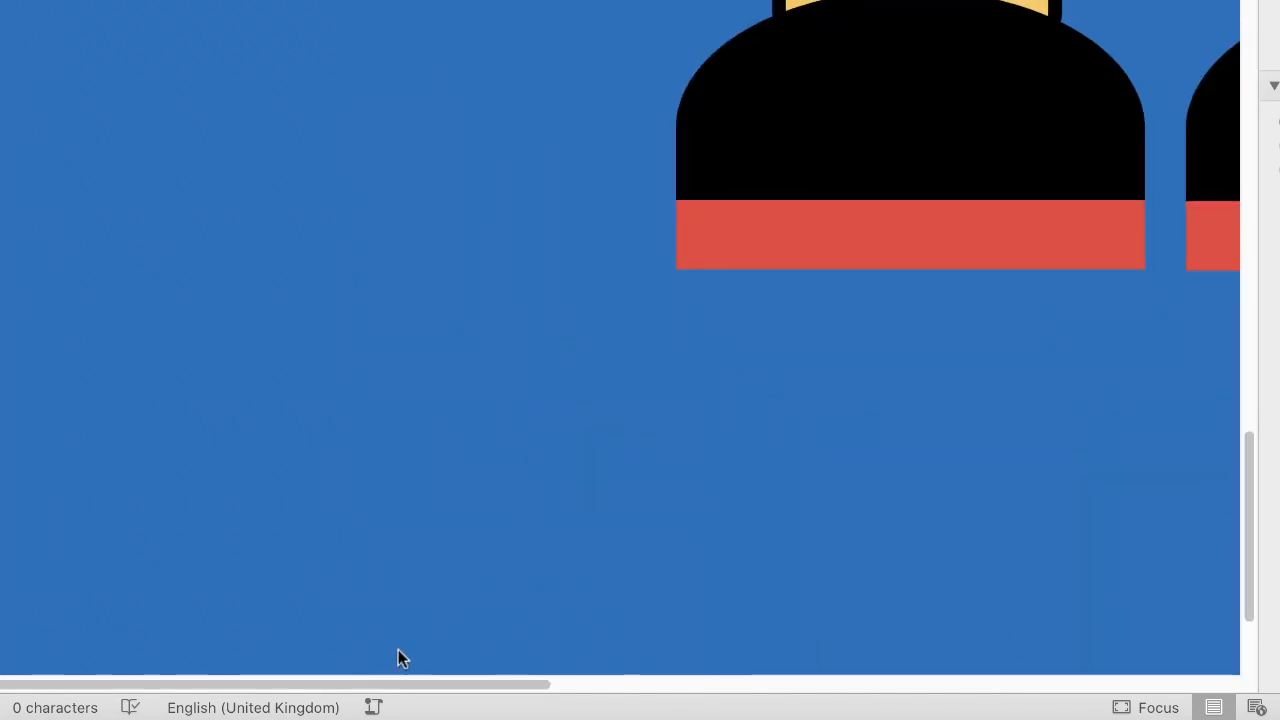
pyautogui.moveTo(423, 686); pyautogui.dragTo(967, 690)
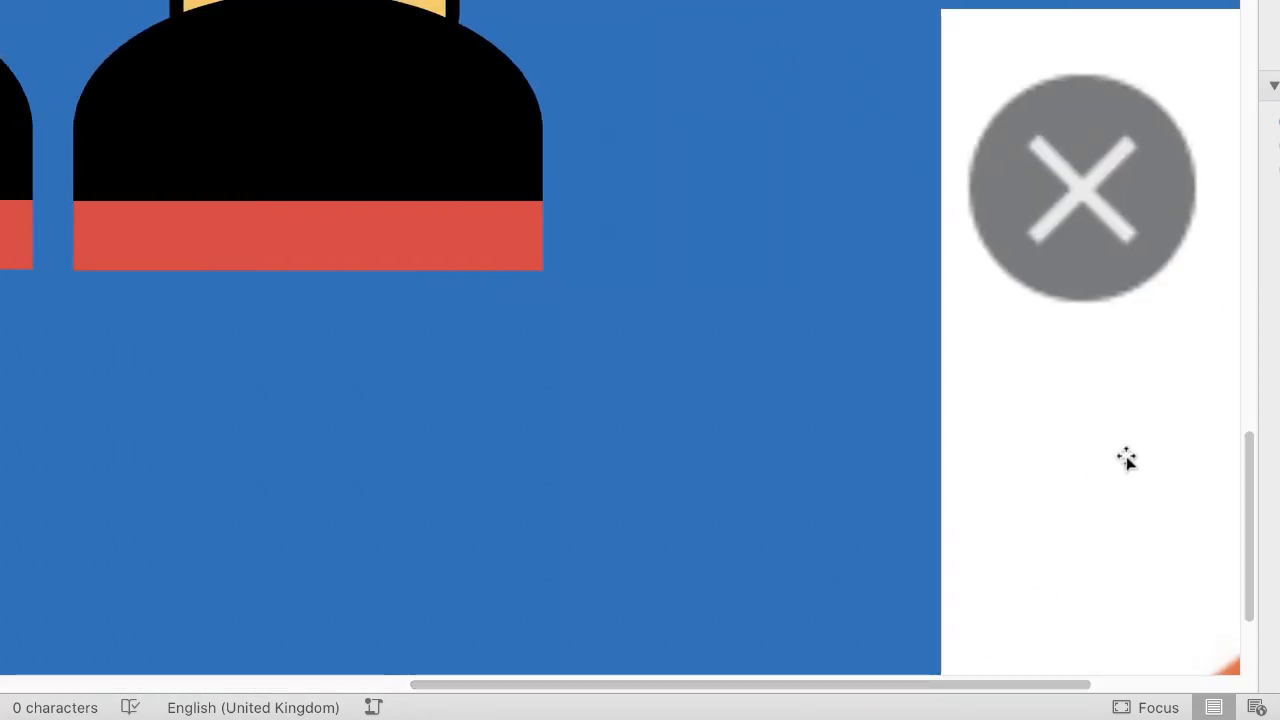
pyautogui.click(366, 230)
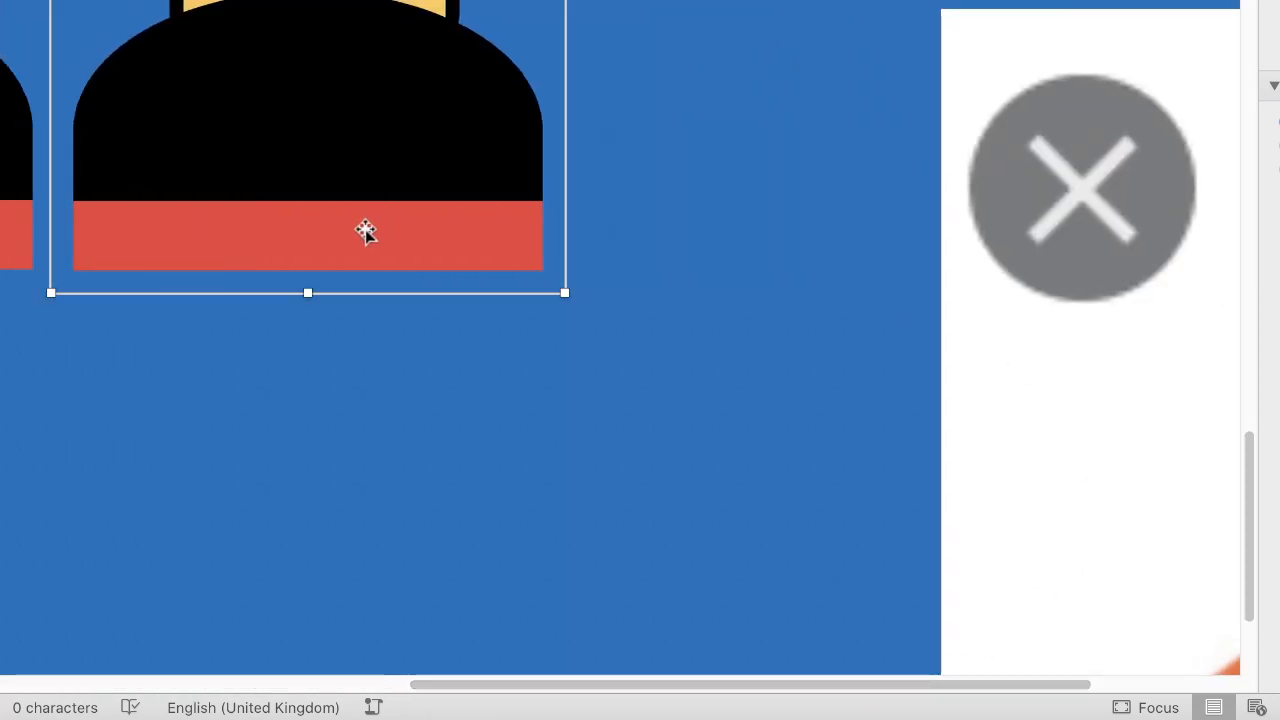
pyautogui.click(357, 238)
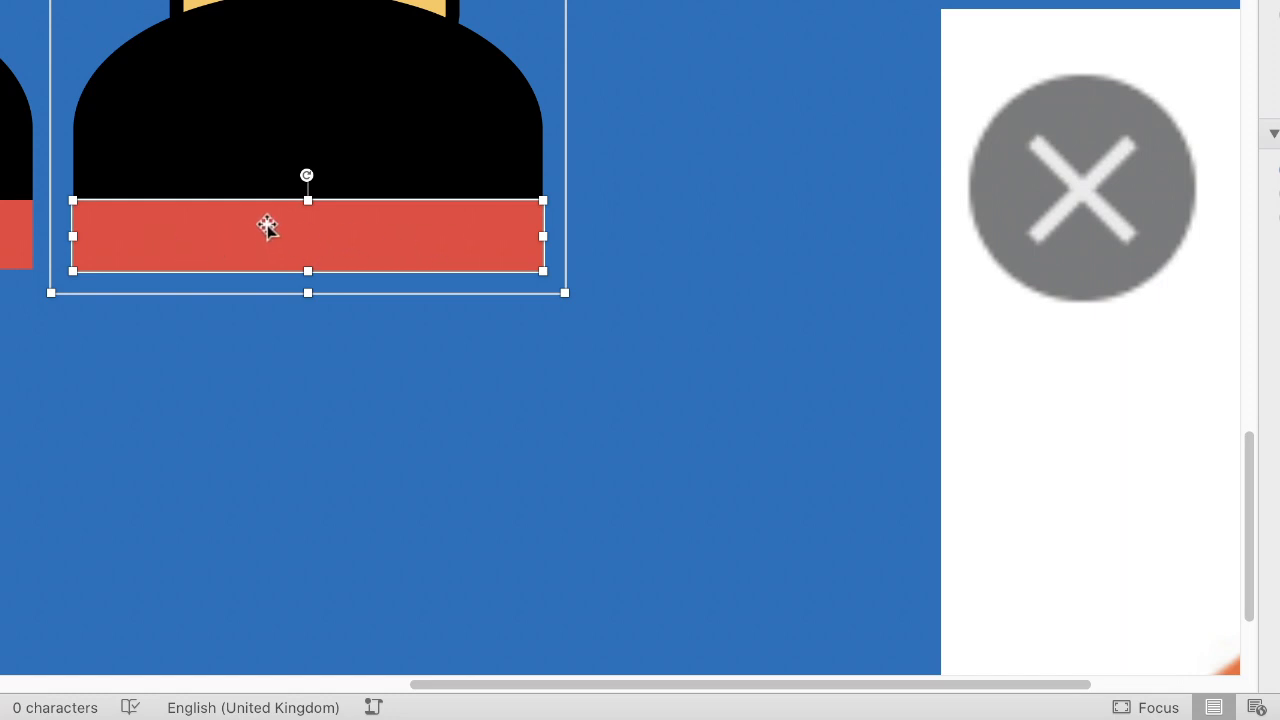
pyautogui.press('super+v')
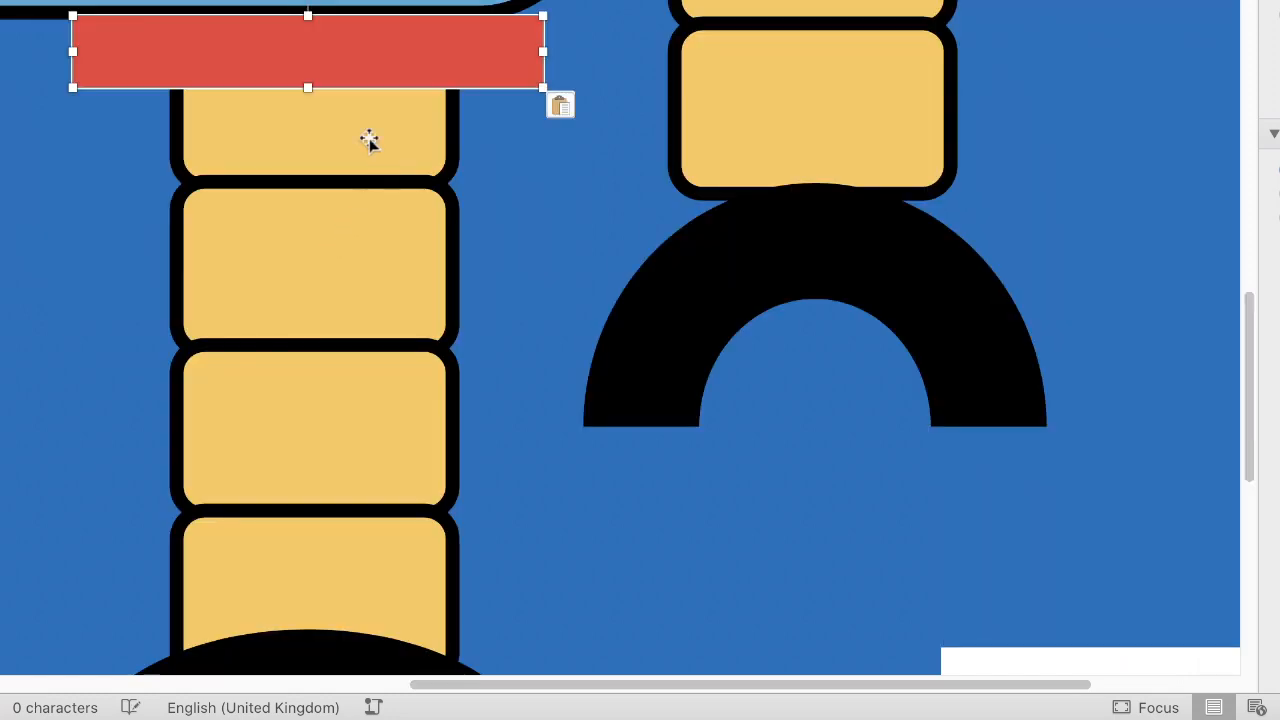
# Step: Shrink the copied red strip to the width of the arc's left end and position it there
pyautogui.moveTo(336, 52); pyautogui.dragTo(752, 510)
pyautogui.moveTo(987, 524); pyautogui.dragTo(583, 413)
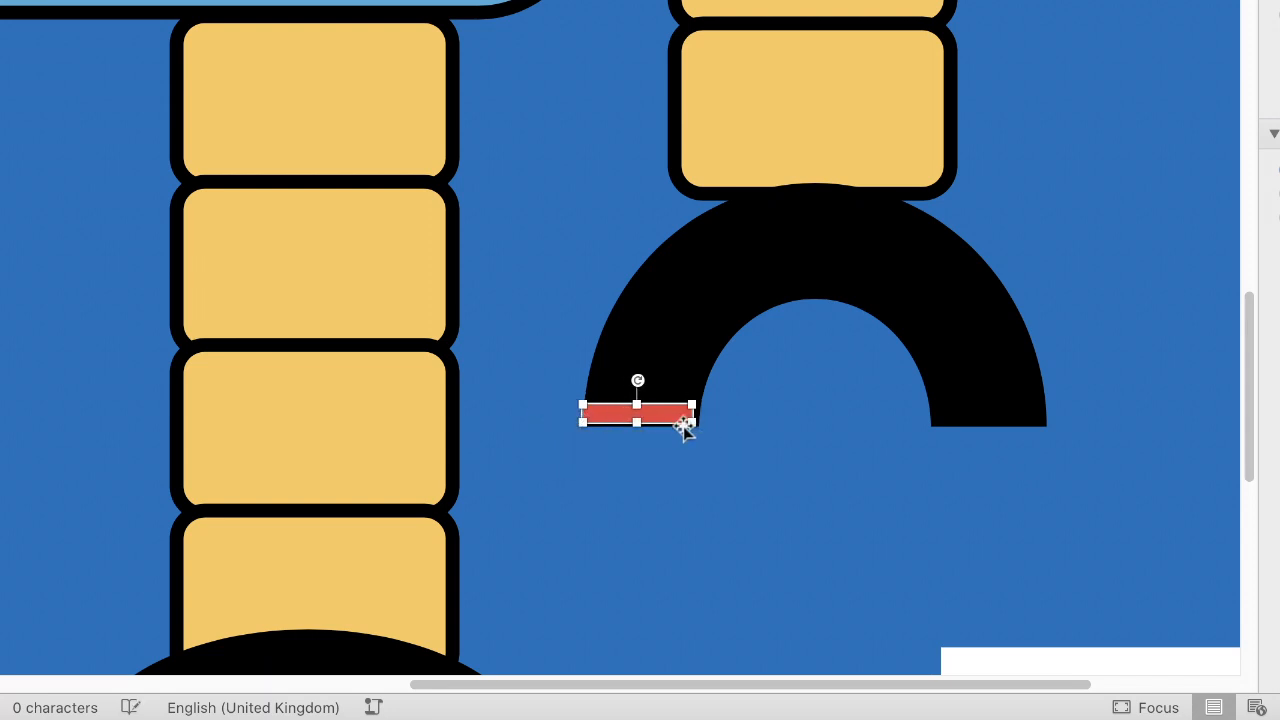
pyautogui.moveTo(690, 412); pyautogui.dragTo(698, 413)
pyautogui.click(655, 458)
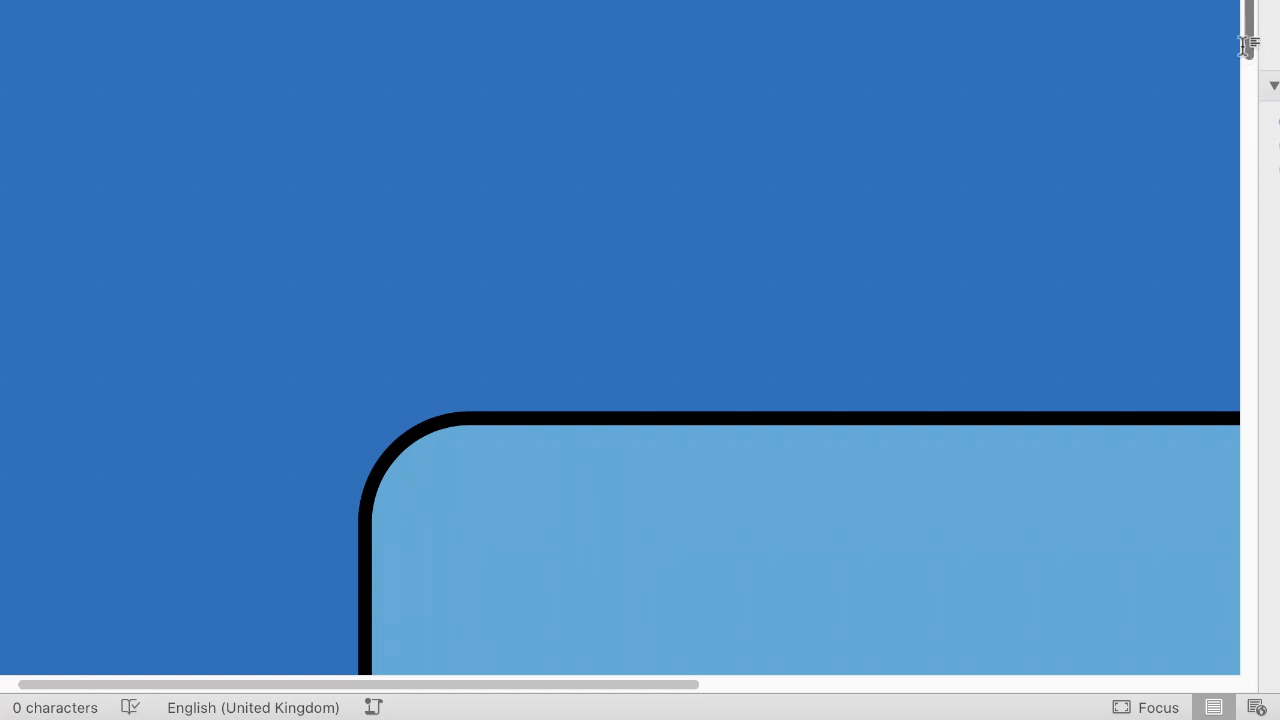
# Step: Nudge the small red strip down until it sits flush beneath the left end of the black arc
pyautogui.moveTo(1249, 47); pyautogui.dragTo(1006, 557)
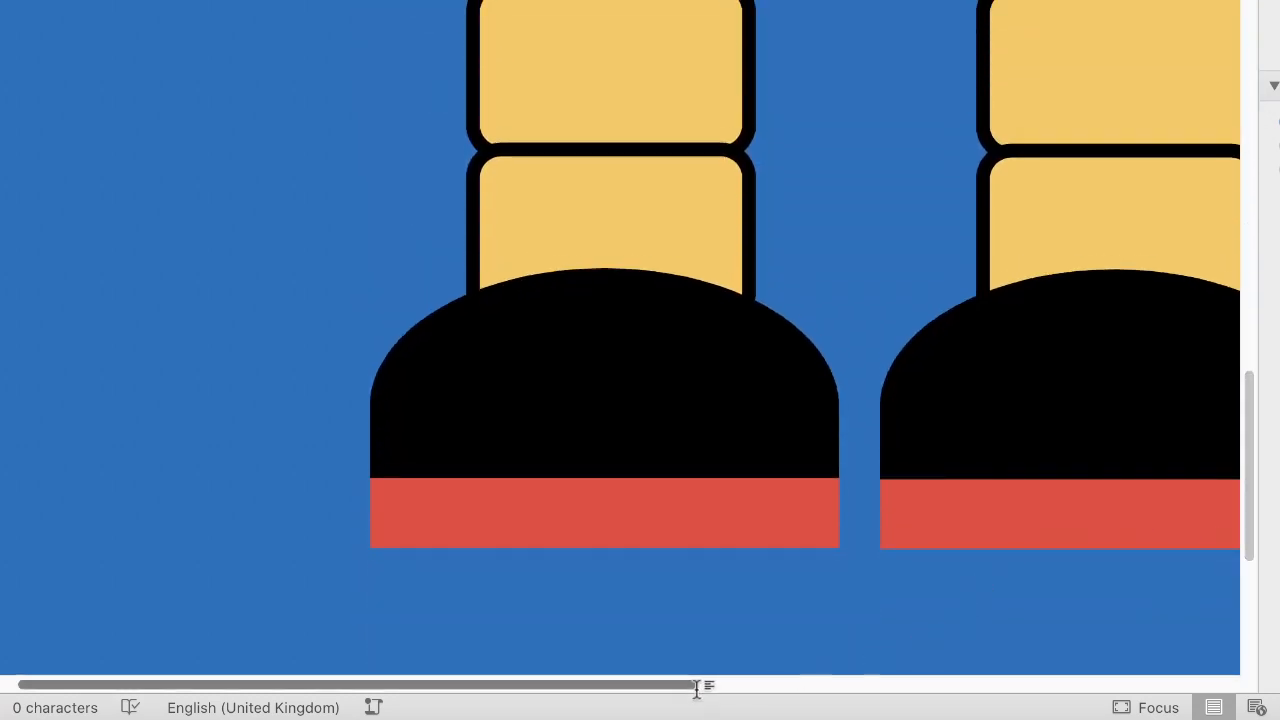
pyautogui.moveTo(700, 684); pyautogui.dragTo(955, 683)
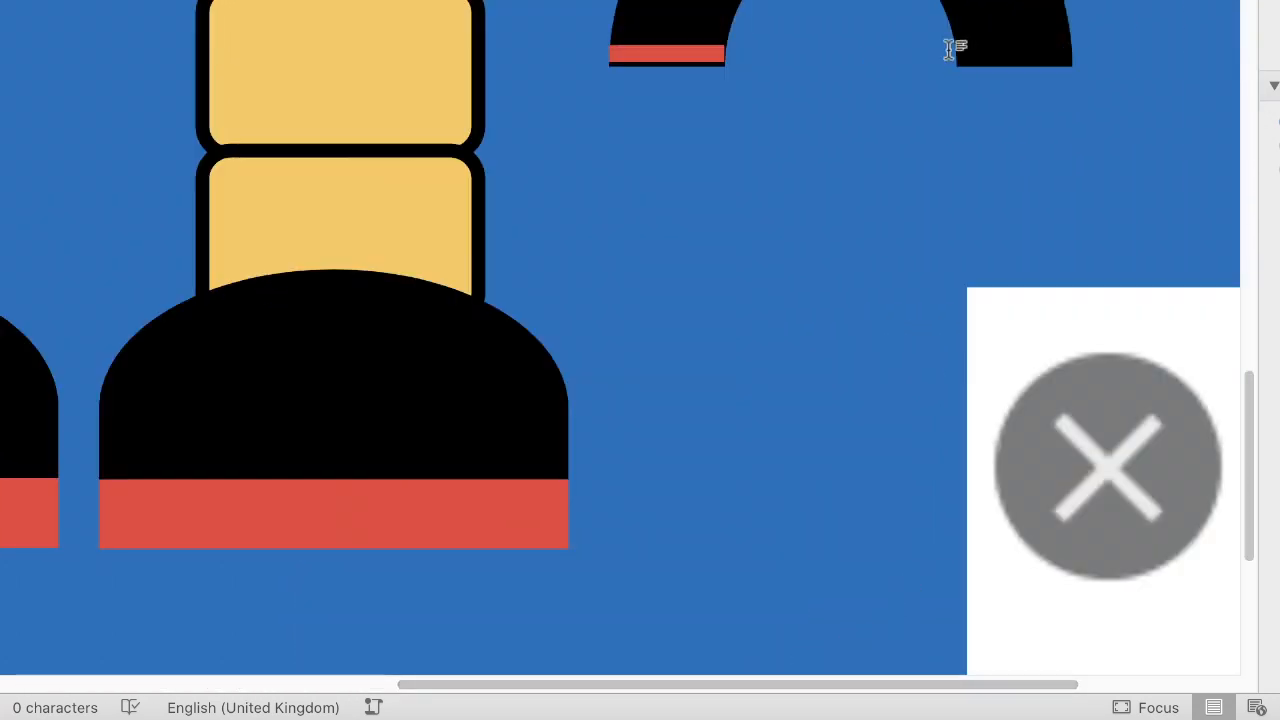
pyautogui.click(706, 55)
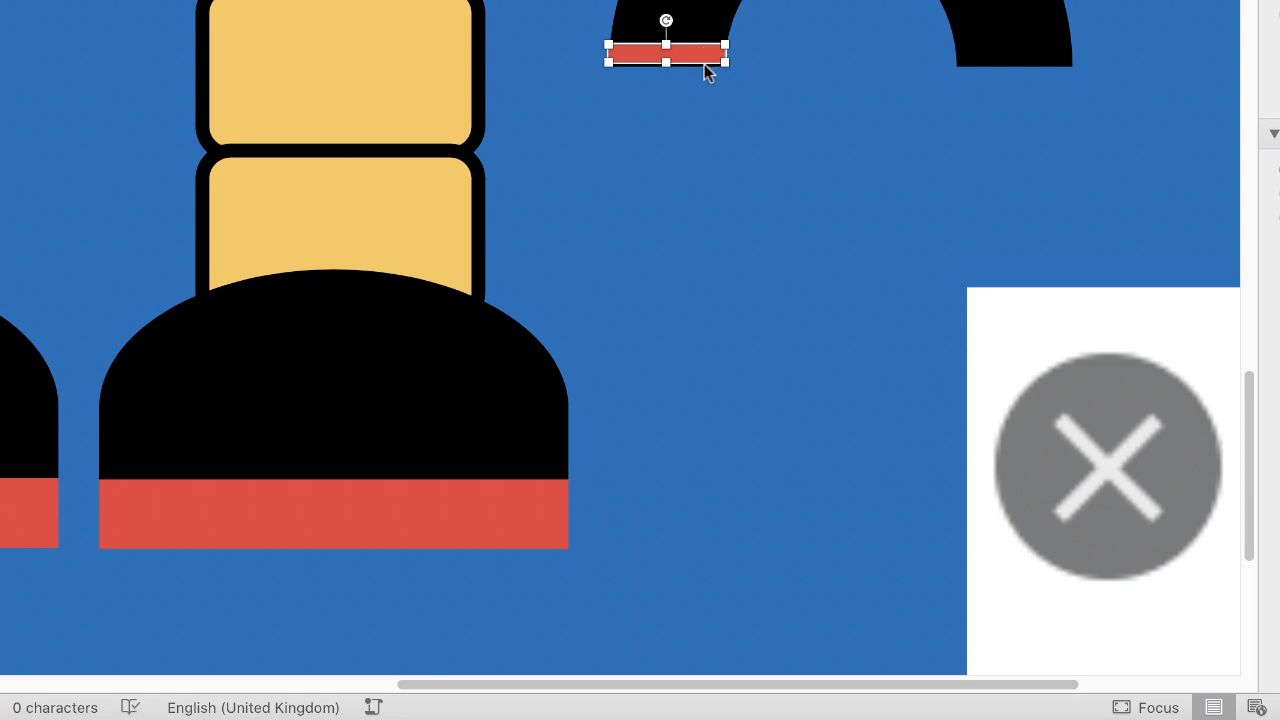
pyautogui.press('Down')
pyautogui.press('Down')
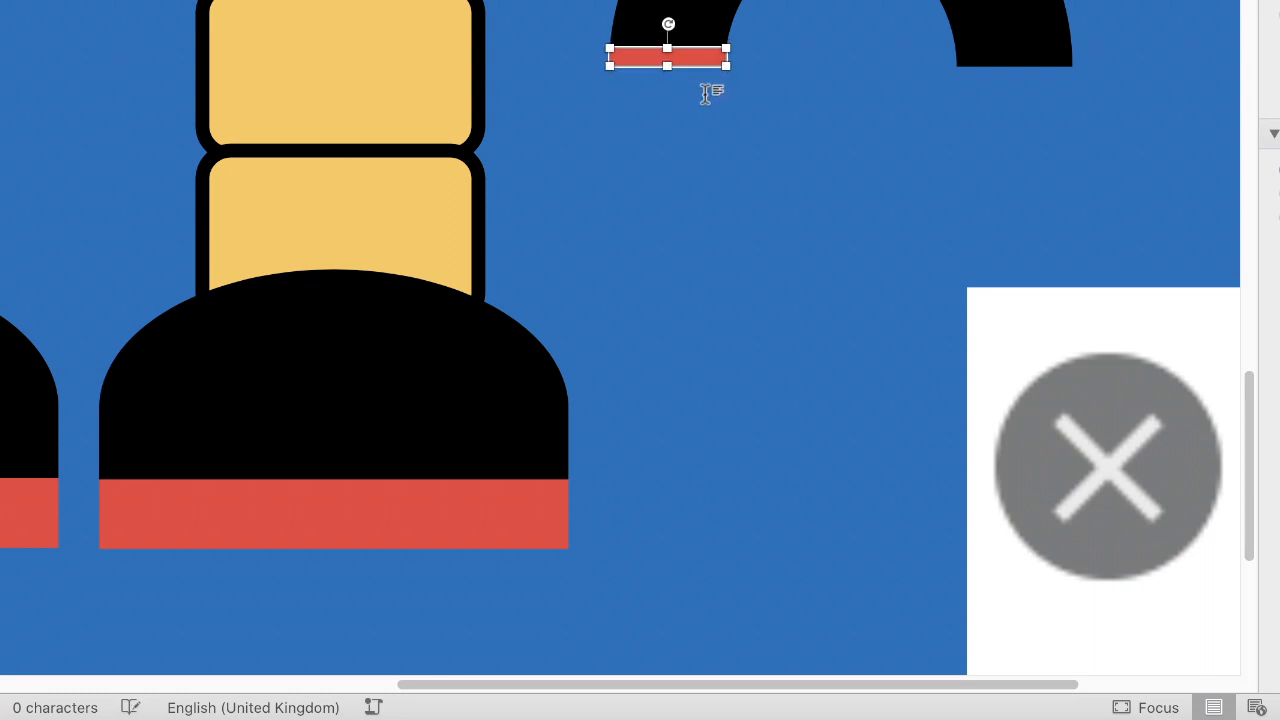
pyautogui.press('Down')
pyautogui.press('Down')
pyautogui.press('Down')
pyautogui.press('Down')
pyautogui.press('Down')
pyautogui.press('Down')
pyautogui.press('Down')
pyautogui.press('Down')
pyautogui.press('Down')
pyautogui.press('Down')
pyautogui.click(688, 114)
pyautogui.moveTo(688, 685); pyautogui.dragTo(982, 685)
pyautogui.click(779, 46)
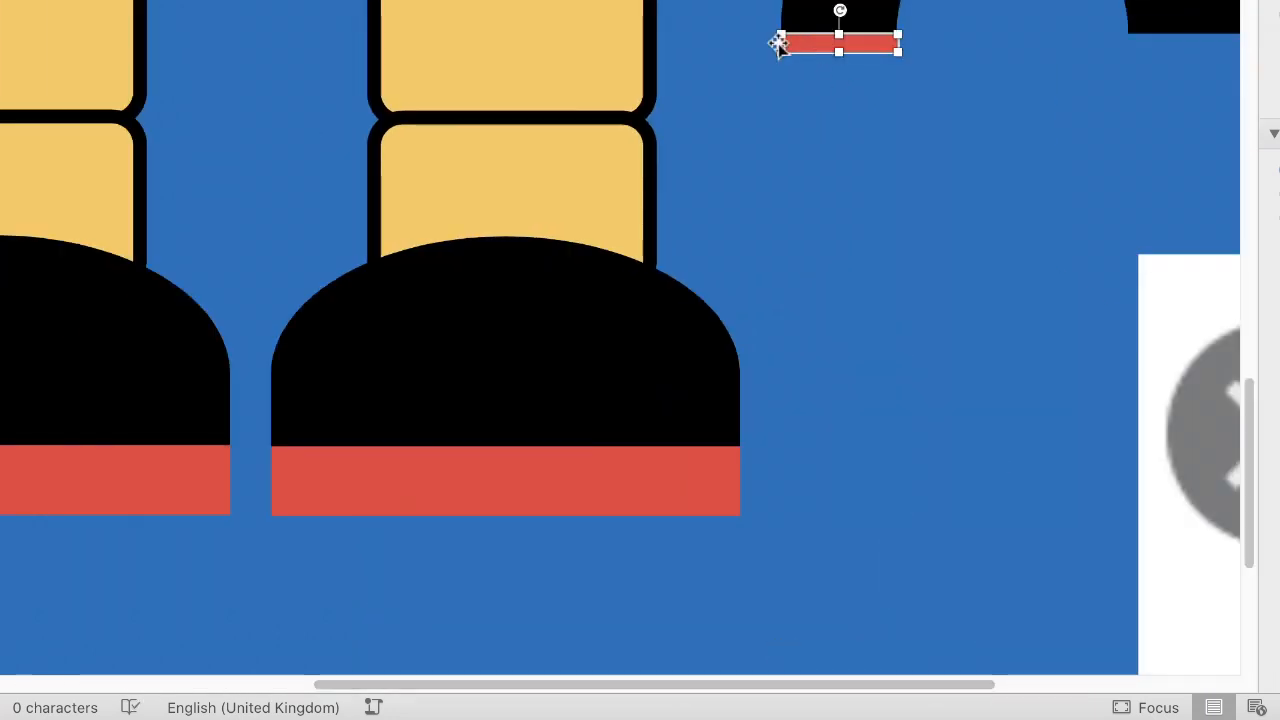
pyautogui.click(834, 86)
pyautogui.click(727, 401)
# Step: Duplicate the small red strip and place the copy beneath the right end of the black arc
pyautogui.moveTo(690, 685); pyautogui.dragTo(1178, 685)
pyautogui.click(763, 483)
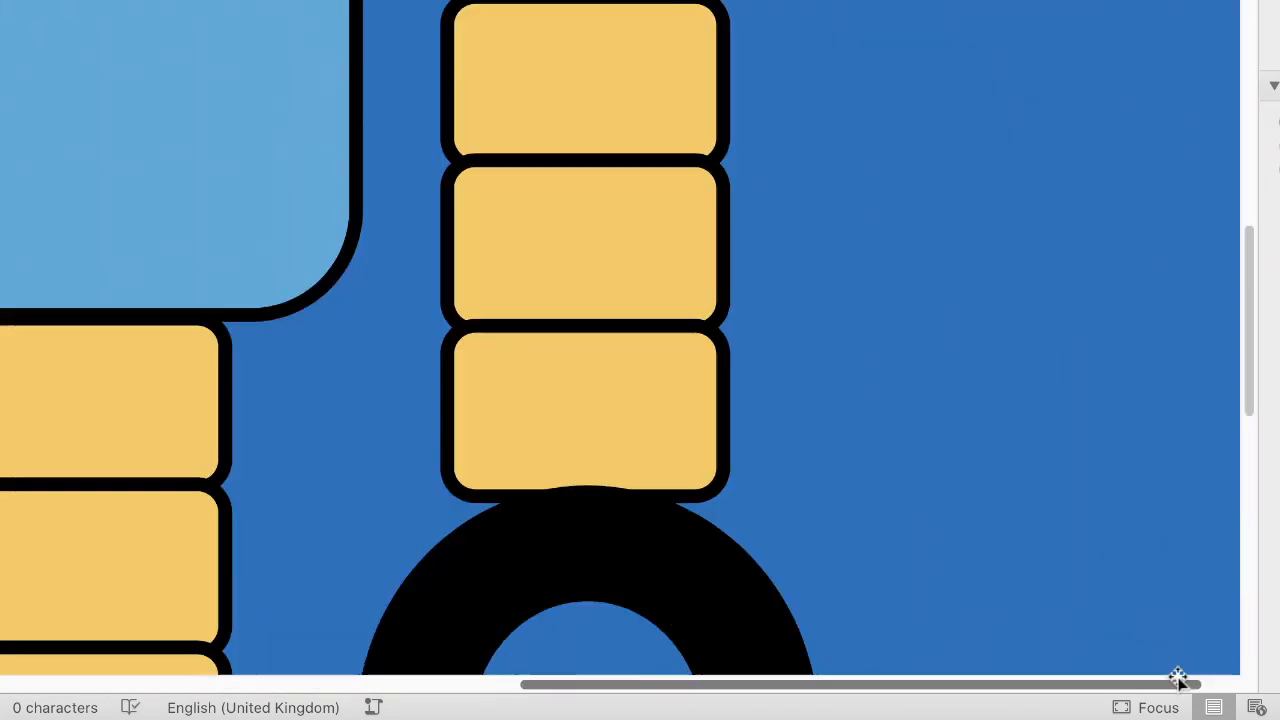
pyautogui.scroll(-6, 1178, 679)
pyautogui.click(394, 123)
pyautogui.hotkey('ctrl', 'c')
pyautogui.hotkey('ctrl', 'v')
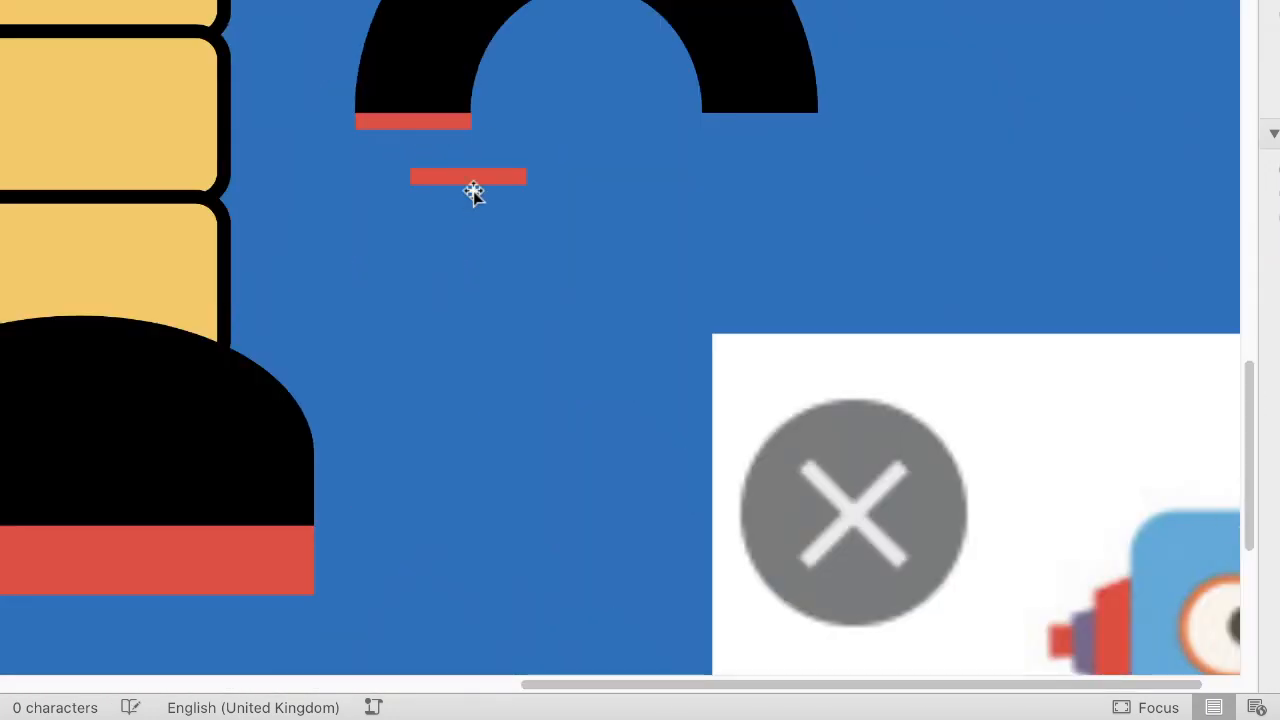
pyautogui.moveTo(448, 178); pyautogui.dragTo(730, 127)
pyautogui.click(685, 188)
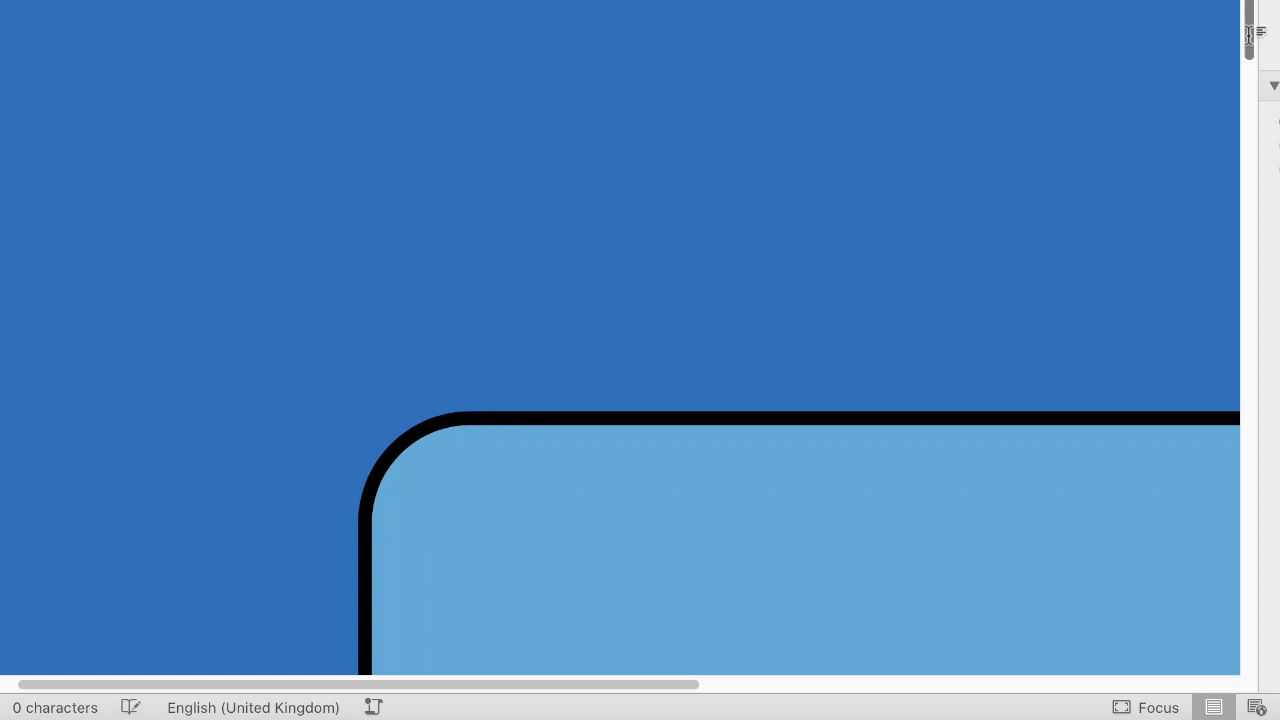
# Step: Group the right arm's orange shoulder, yellow segments, black arc claw and both red strips into one object
pyautogui.moveTo(1249, 35); pyautogui.dragTo(1248, 404)
pyautogui.moveTo(640, 685); pyautogui.dragTo(1025, 685)
pyautogui.moveTo(1248, 410); pyautogui.dragTo(1247, 508)
pyautogui.moveTo(1249, 270); pyautogui.dragTo(1249, 552)
pyautogui.moveTo(678, 684); pyautogui.dragTo(1111, 681)
pyautogui.moveTo(1250, 398); pyautogui.dragTo(1250, 206)
pyautogui.scroll(15, 1200, 609)
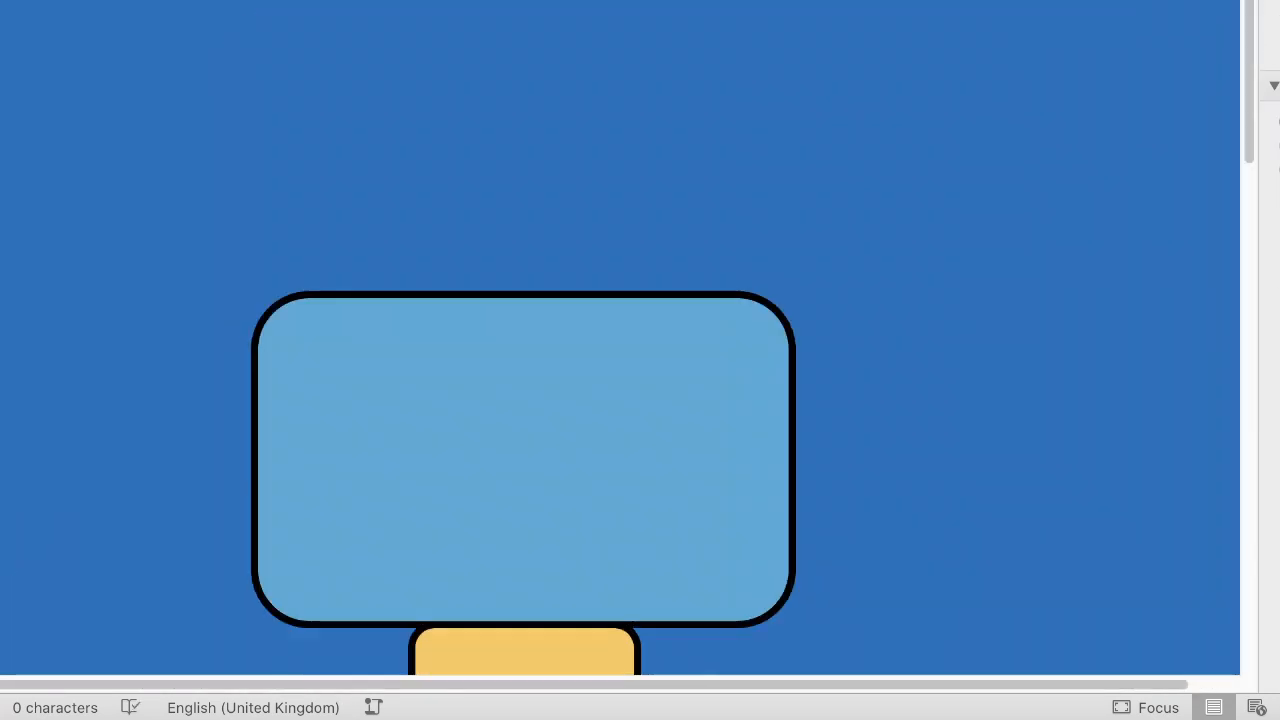
pyautogui.moveTo(1249, 150); pyautogui.dragTo(1223, 506)
pyautogui.click(991, 467)
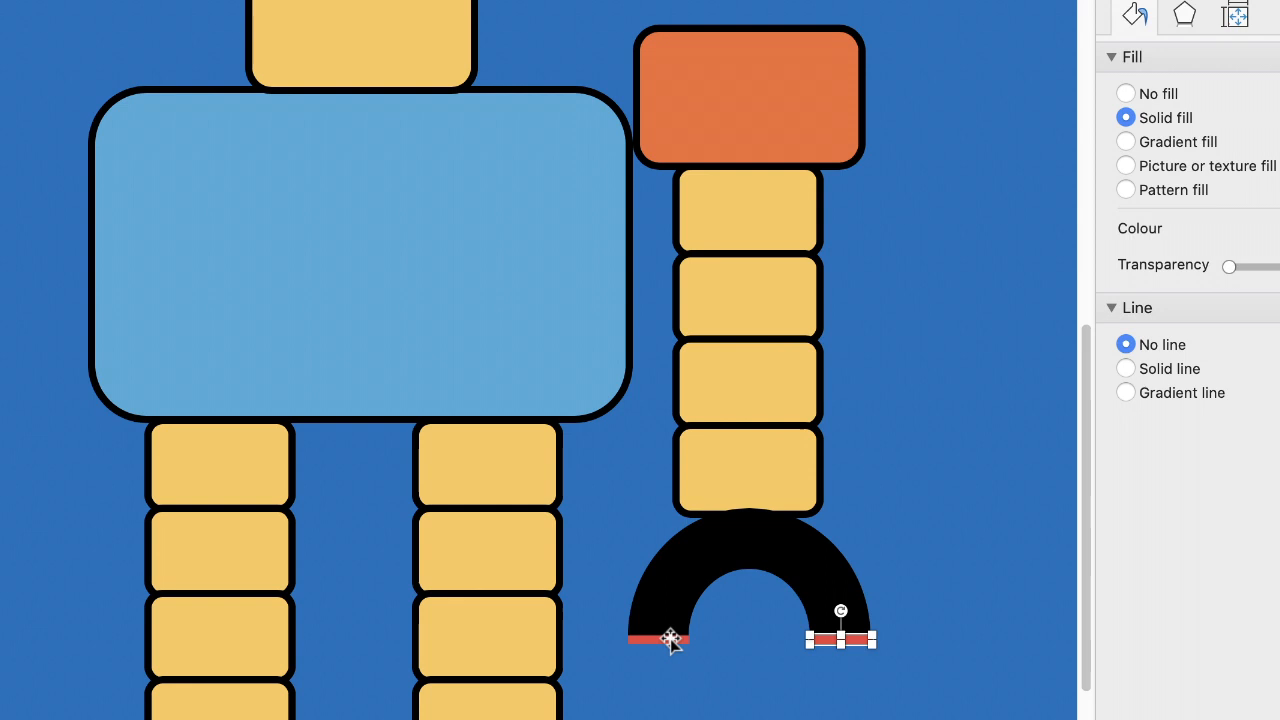
pyautogui.keyDown('shift'); pyautogui.click(670, 640); pyautogui.keyUp('shift')
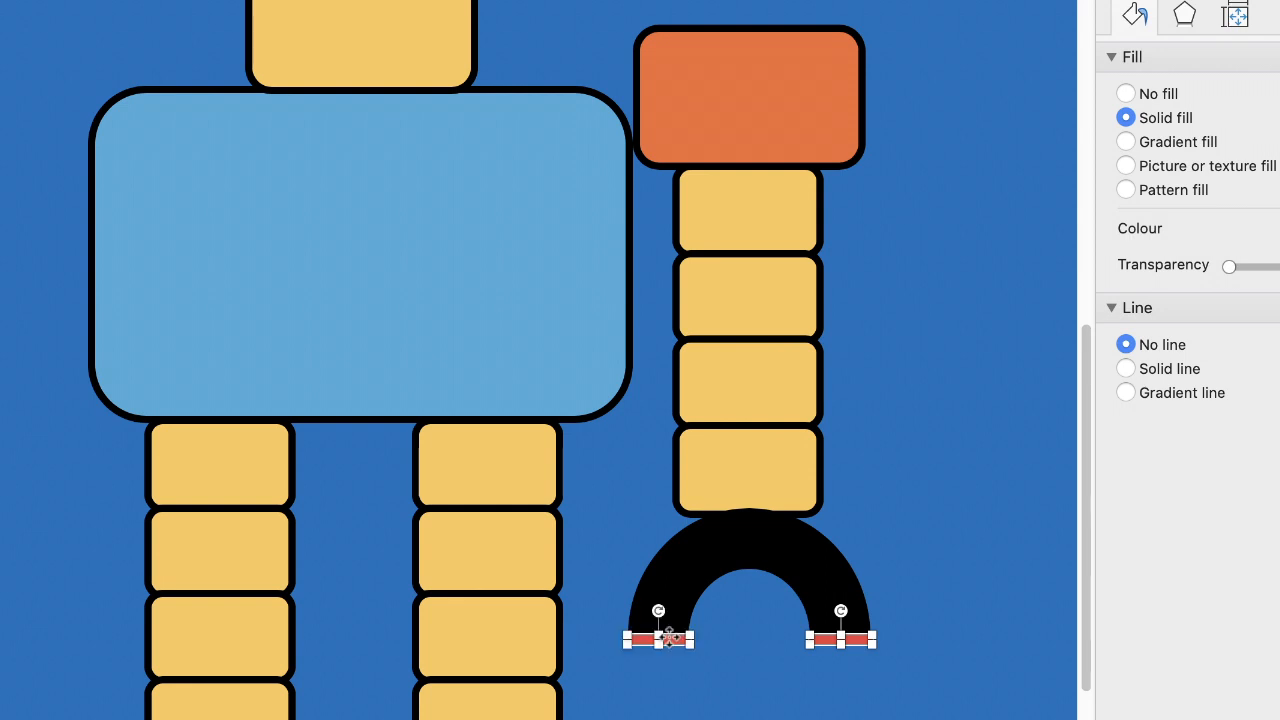
pyautogui.keyDown('shift'); pyautogui.click(757, 551); pyautogui.keyUp('shift')
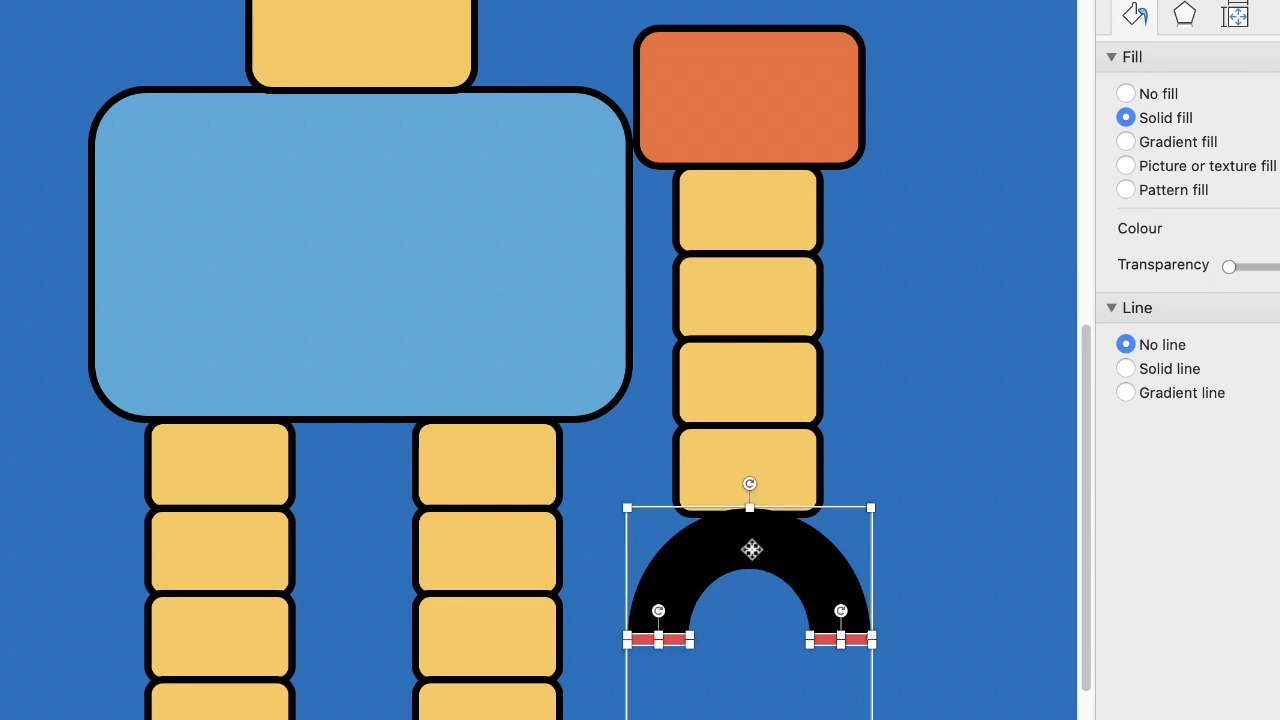
pyautogui.keyDown('shift'); pyautogui.click(768, 430); pyautogui.keyUp('shift')
pyautogui.keyDown('shift'); pyautogui.click(828, 72); pyautogui.keyUp('shift')
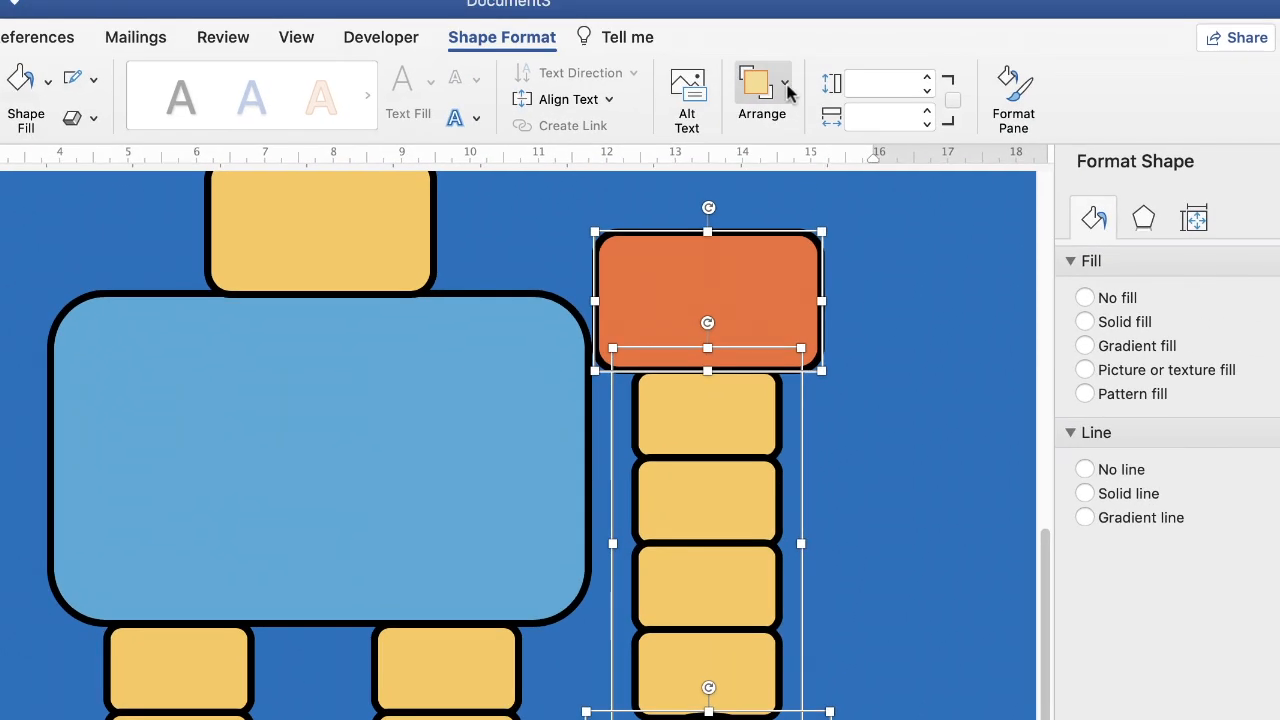
pyautogui.click(786, 90)
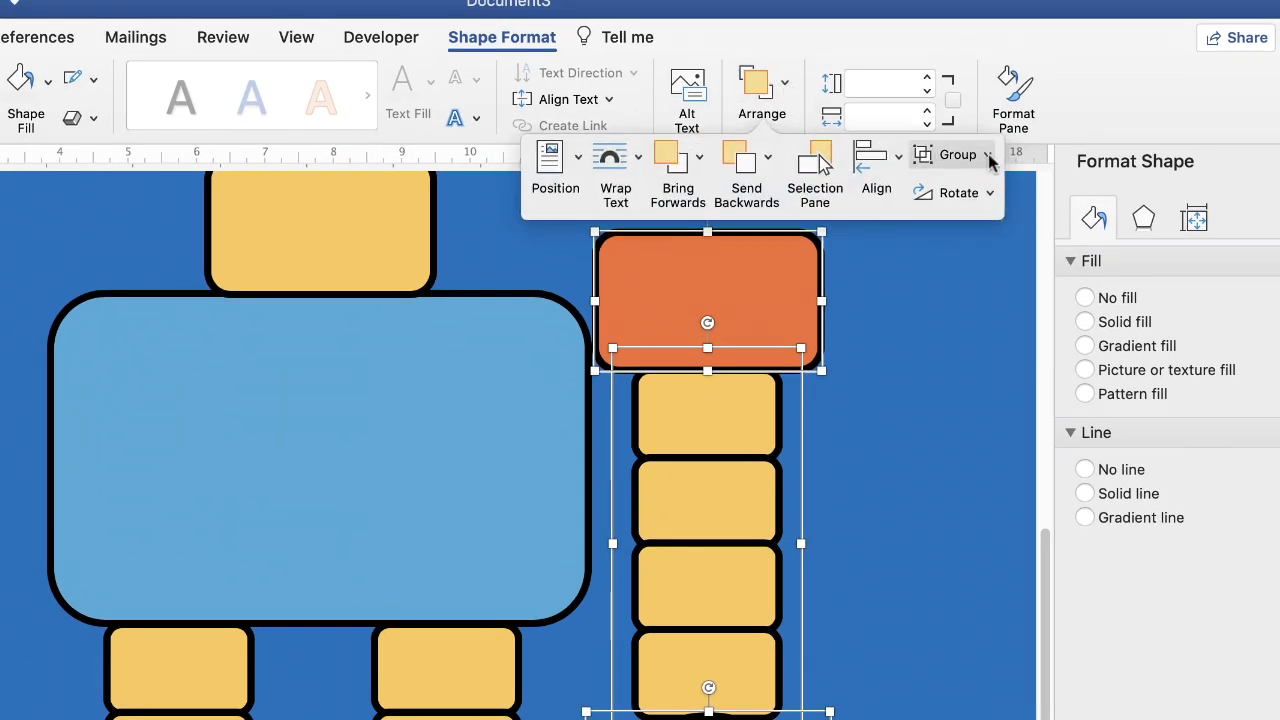
pyautogui.click(988, 157)
pyautogui.click(975, 188)
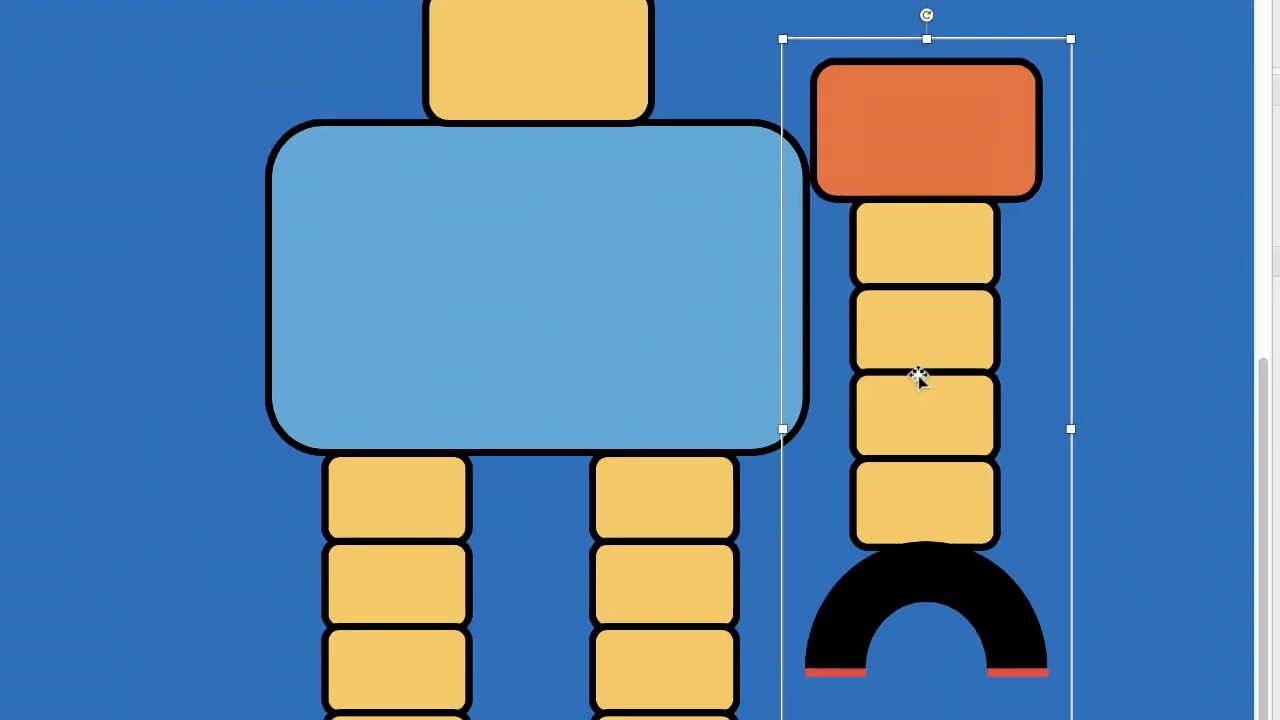
# Step: Fit the grouped arm against the body's right side, then duplicate it and place the copy against the left side
pyautogui.moveTo(918, 376)
pyautogui.mouseDown()
pyautogui.moveTo(1103, 340)
pyautogui.moveTo(994, 409)
pyautogui.moveTo(901, 391)
pyautogui.moveTo(913, 386)
pyautogui.mouseUp()
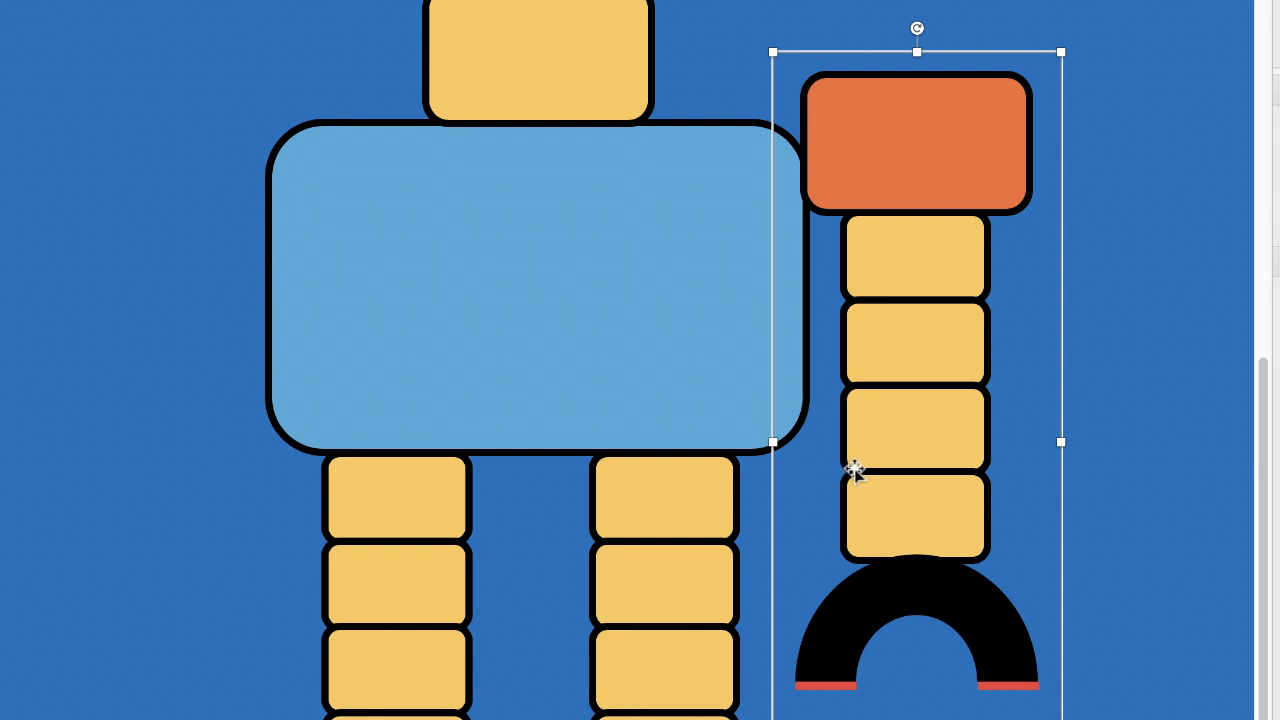
pyautogui.press('super+d')
pyautogui.moveTo(966, 374); pyautogui.dragTo(171, 358)
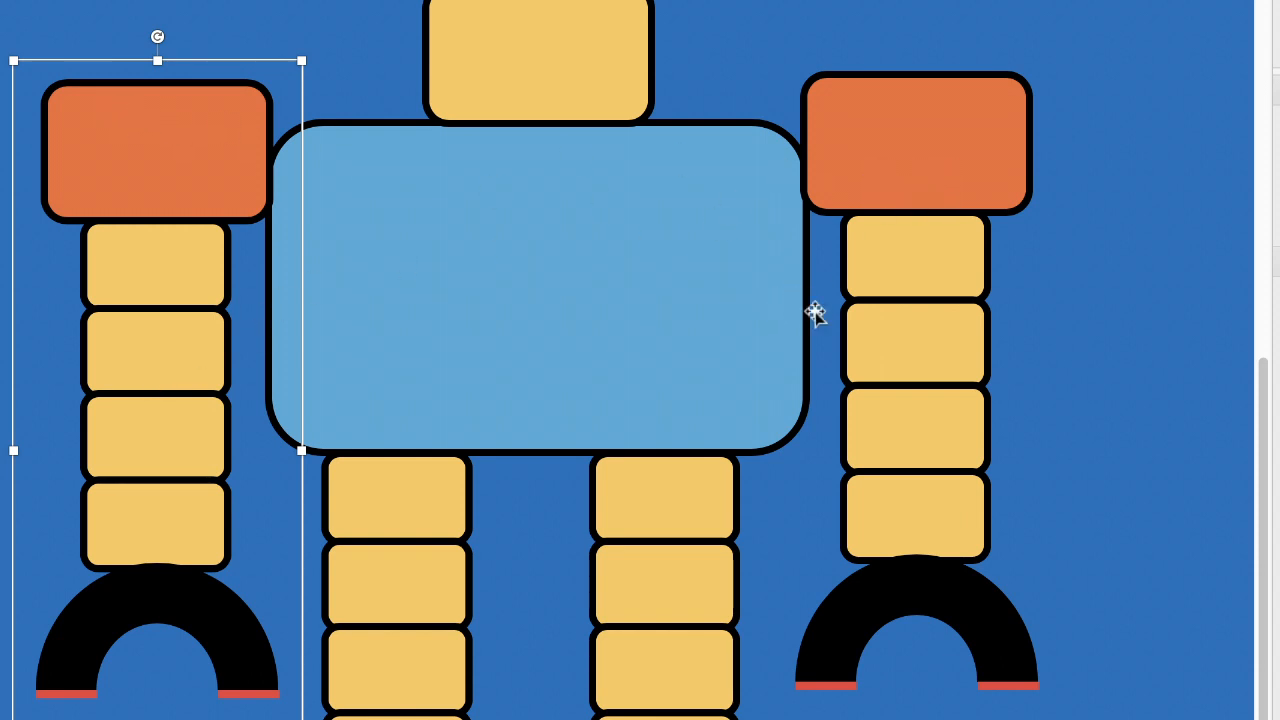
# Step: Align the two arm groups with each other using Align to Top, then deselect them
pyautogui.keyDown('shift'); pyautogui.click(937, 187); pyautogui.keyUp('shift')
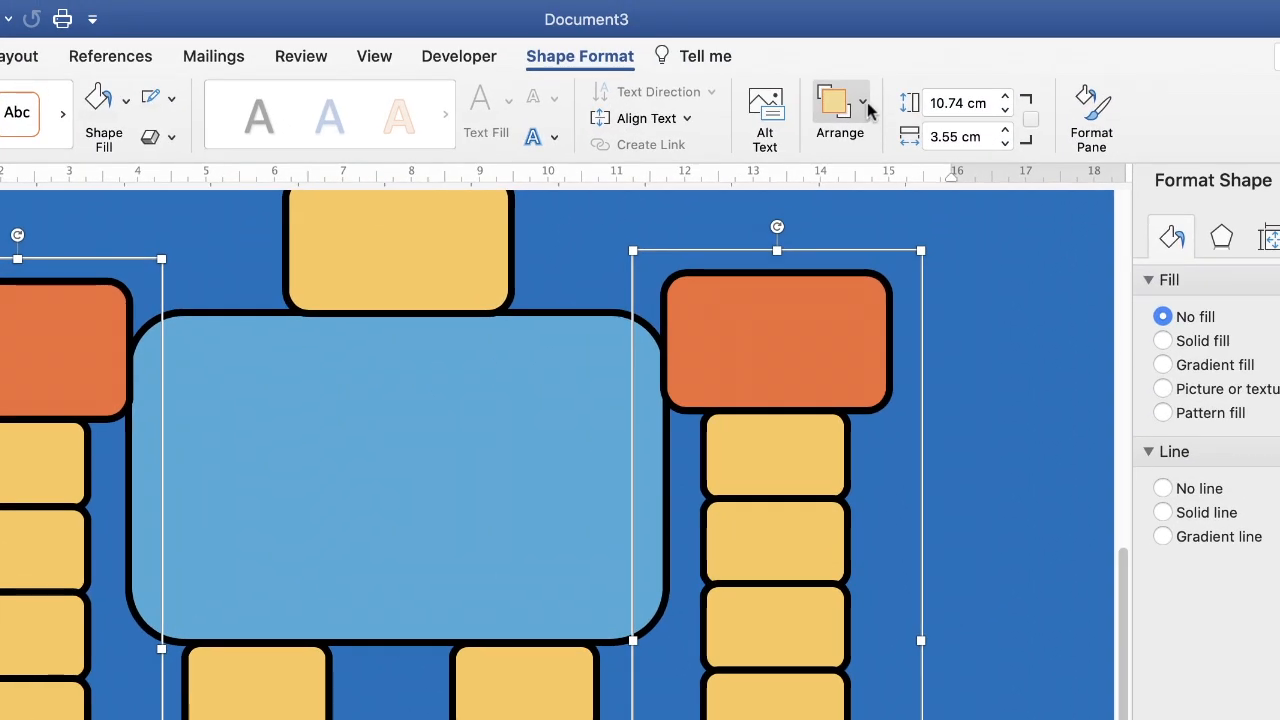
pyautogui.click(951, 2)
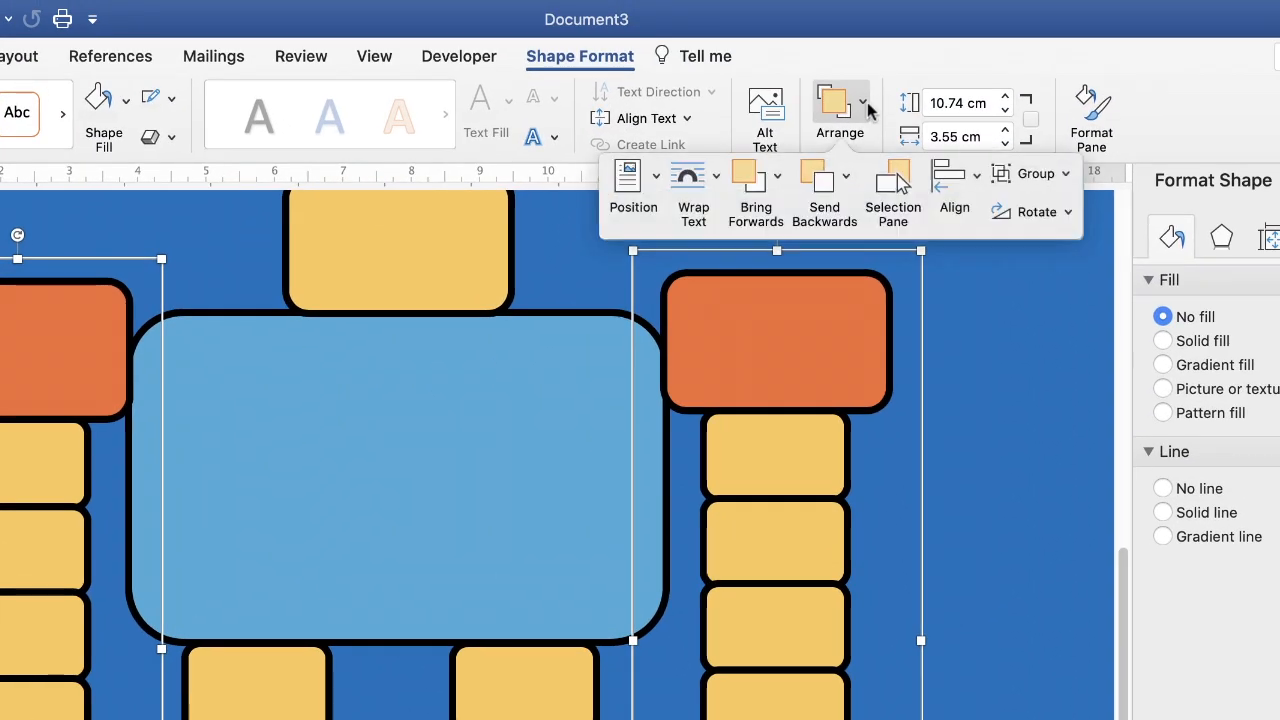
pyautogui.click(976, 177)
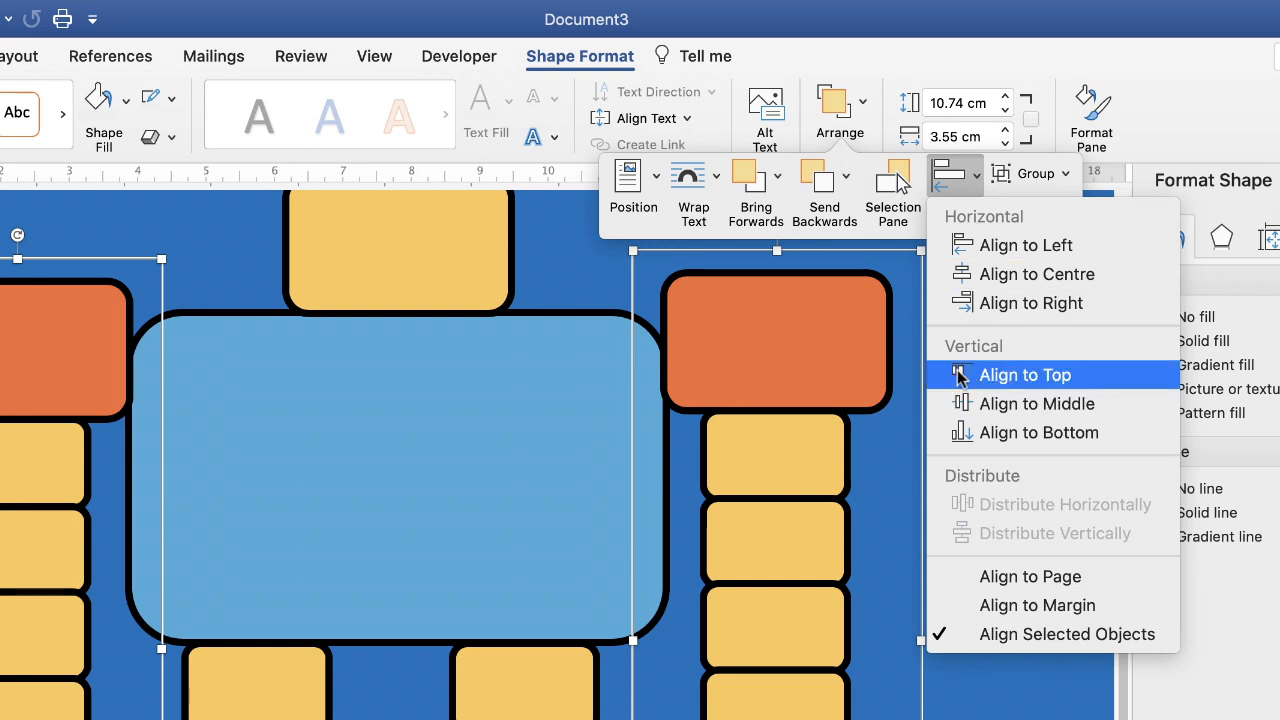
pyautogui.click(1024, 375)
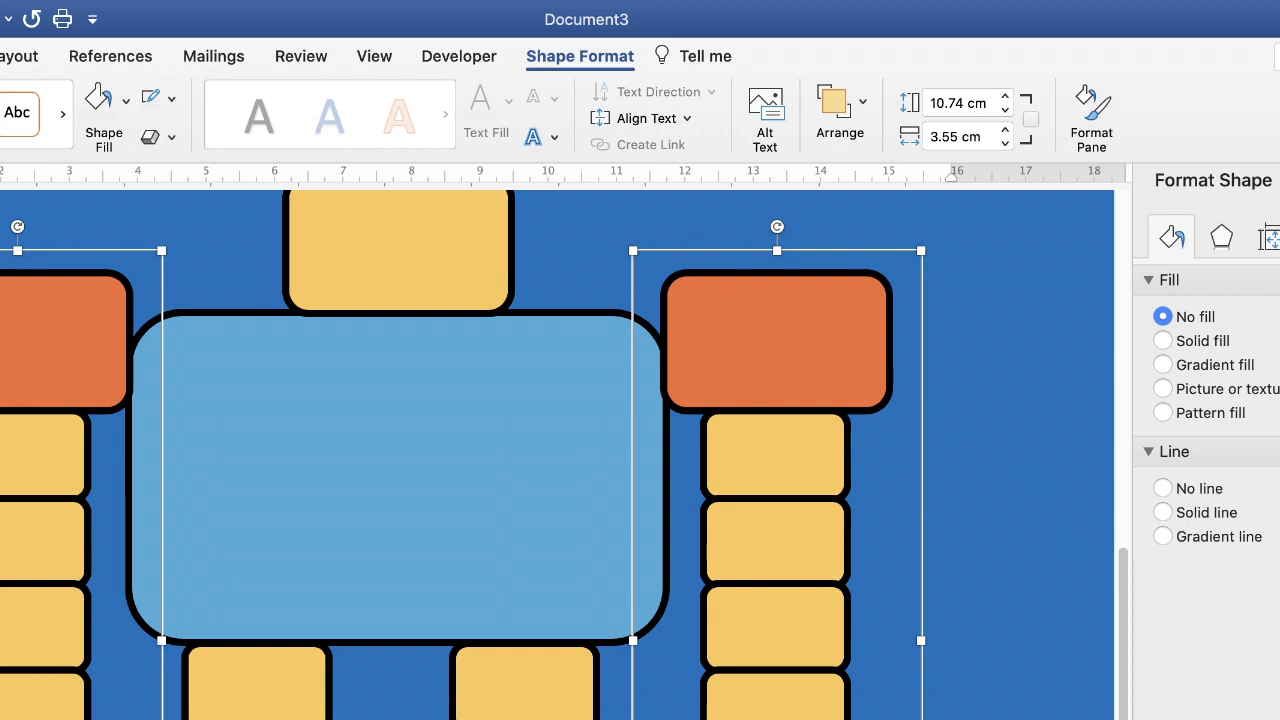
pyautogui.scroll(-5, 560, 455)
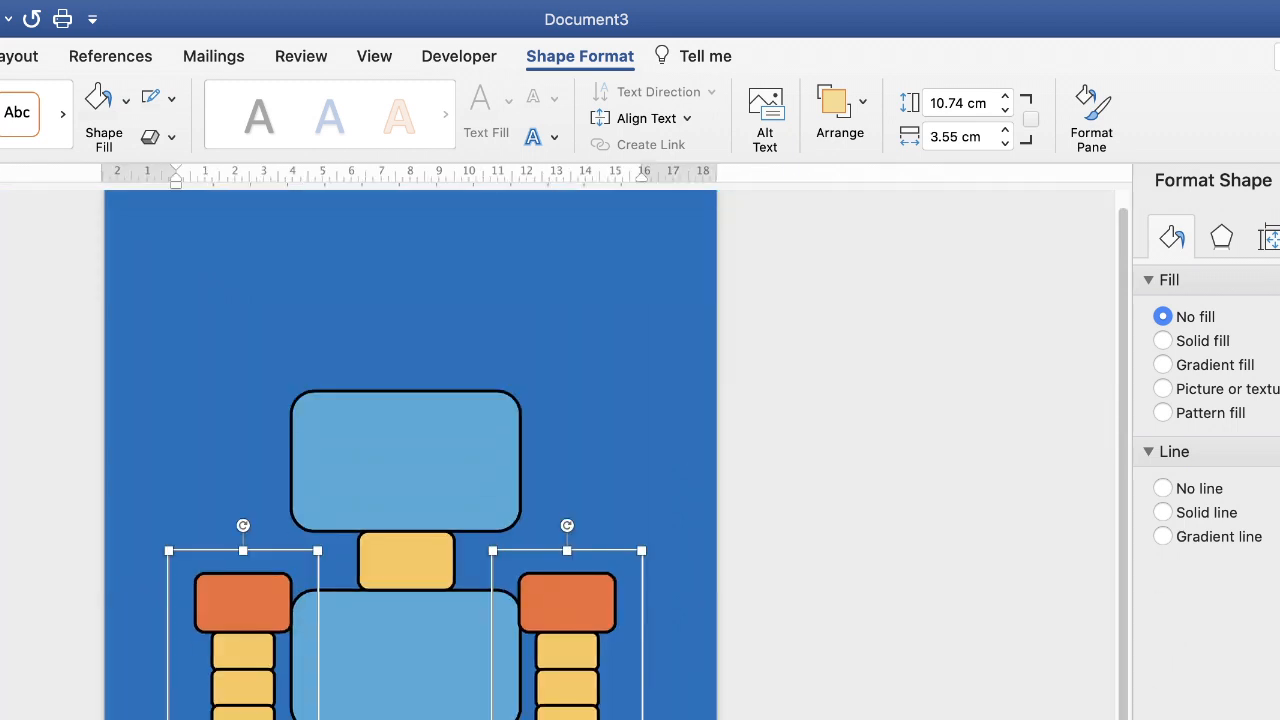
pyautogui.click(613, 291)
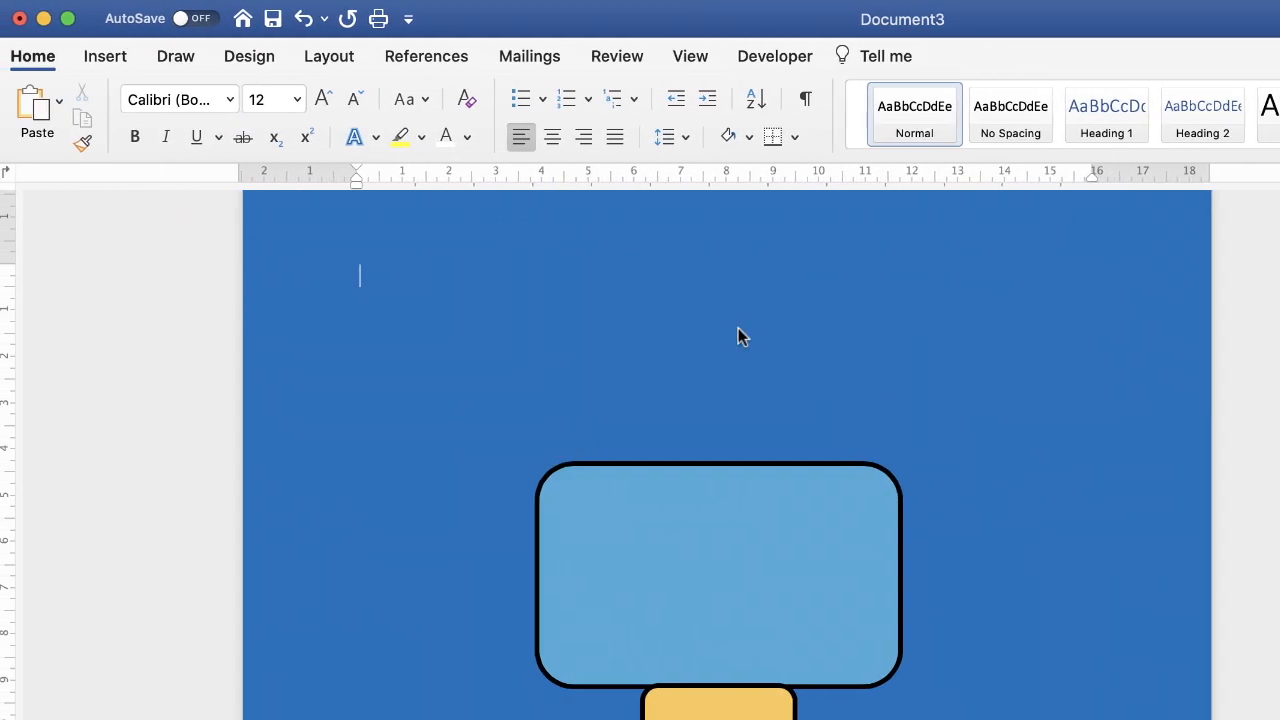
# Step: Insert a Trapezium shape sitting on the middle of the head's top edge as a hat
pyautogui.click(105, 57)
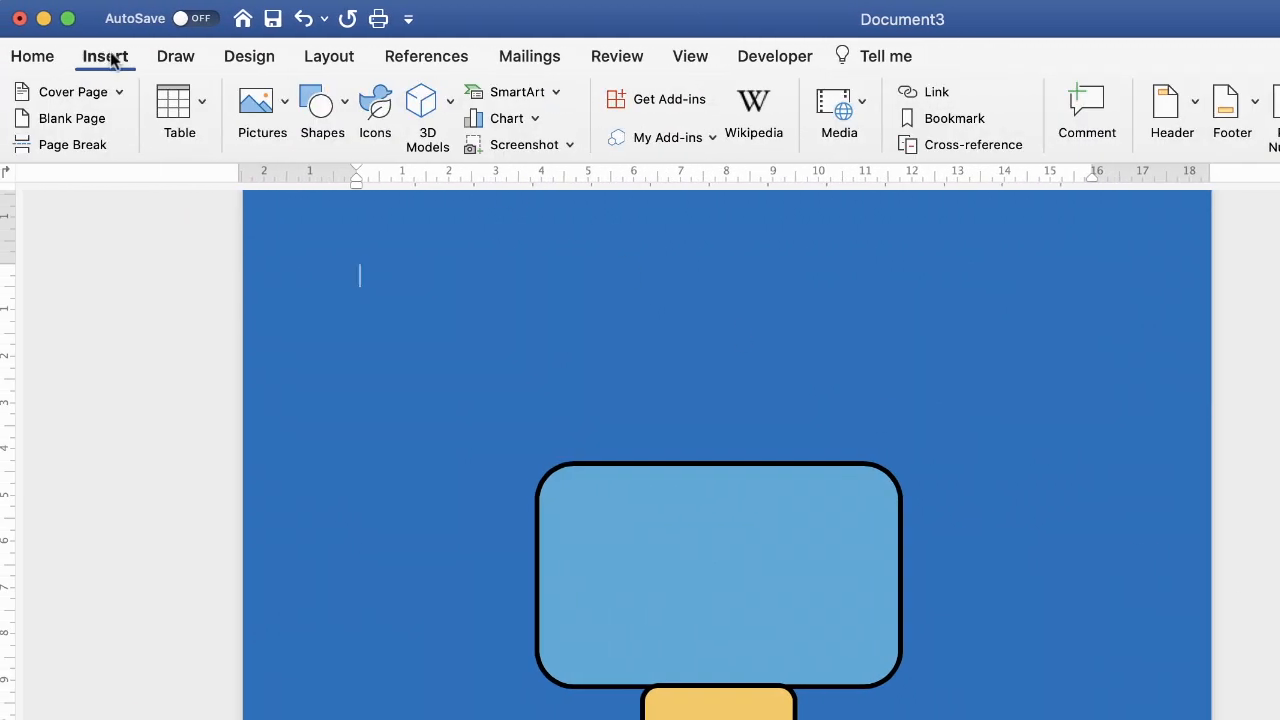
pyautogui.click(345, 104)
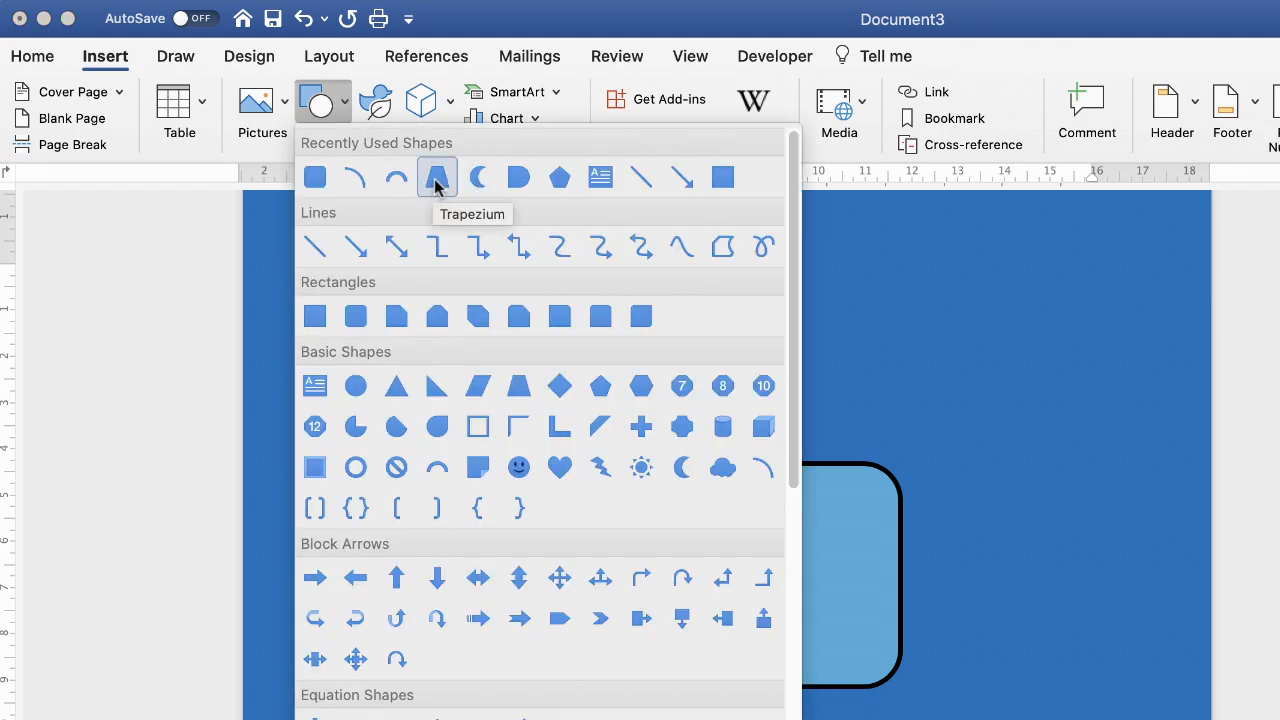
pyautogui.click(519, 387)
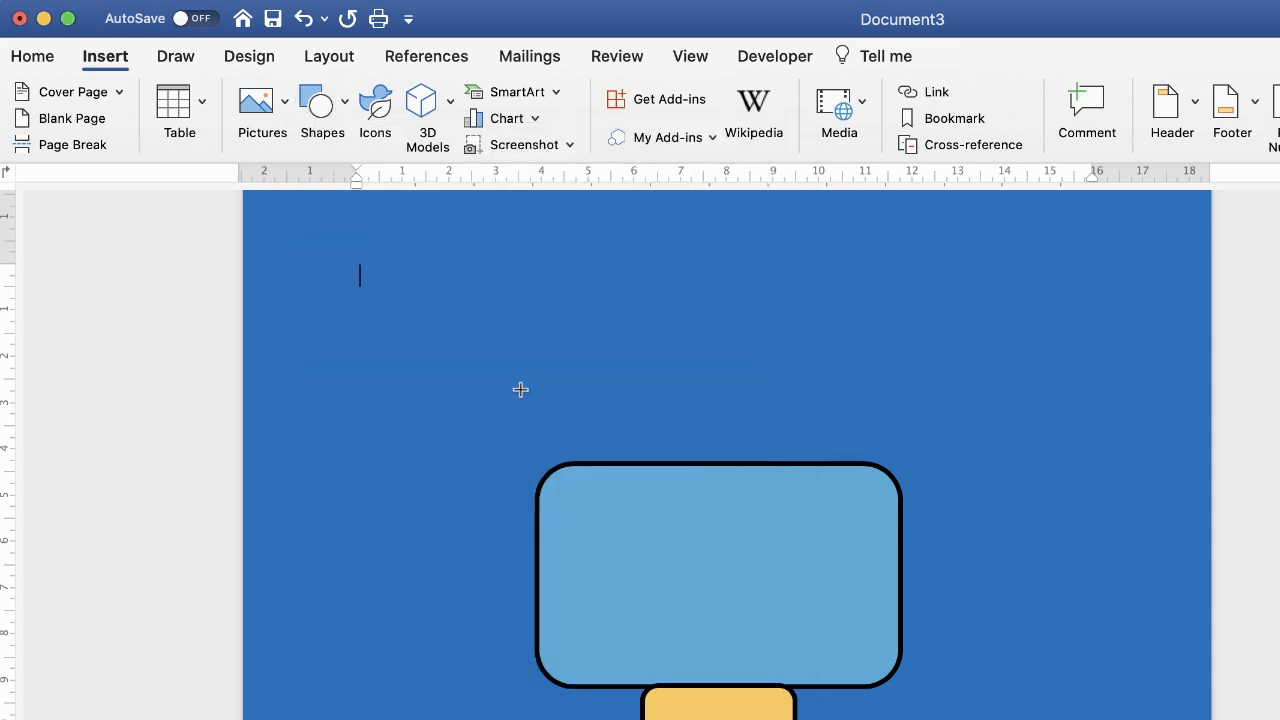
pyautogui.moveTo(656, 391)
pyautogui.mouseDown()
pyautogui.moveTo(688, 436)
pyautogui.moveTo(822, 451)
pyautogui.moveTo(825, 464)
pyautogui.mouseUp()
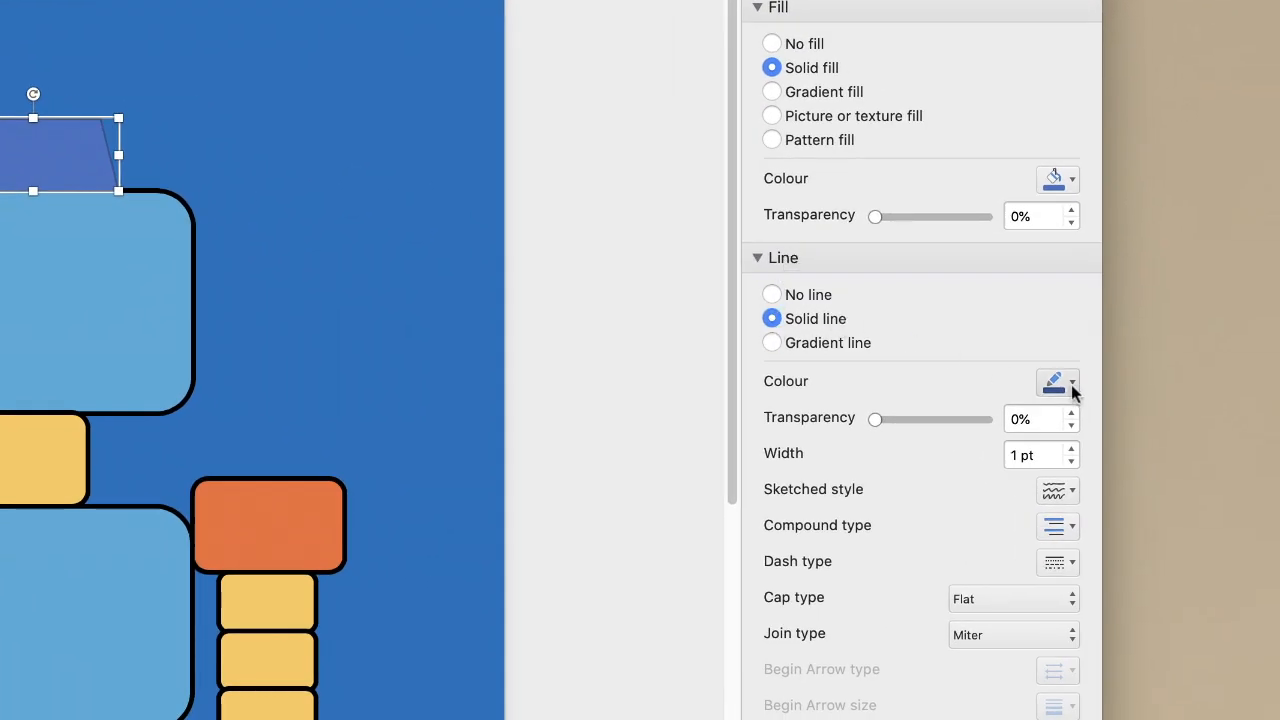
# Step: Give the trapezium a black 3 pt outline and fill it with the red from the recent colours
pyautogui.click(1071, 386)
pyautogui.click(1076, 451)
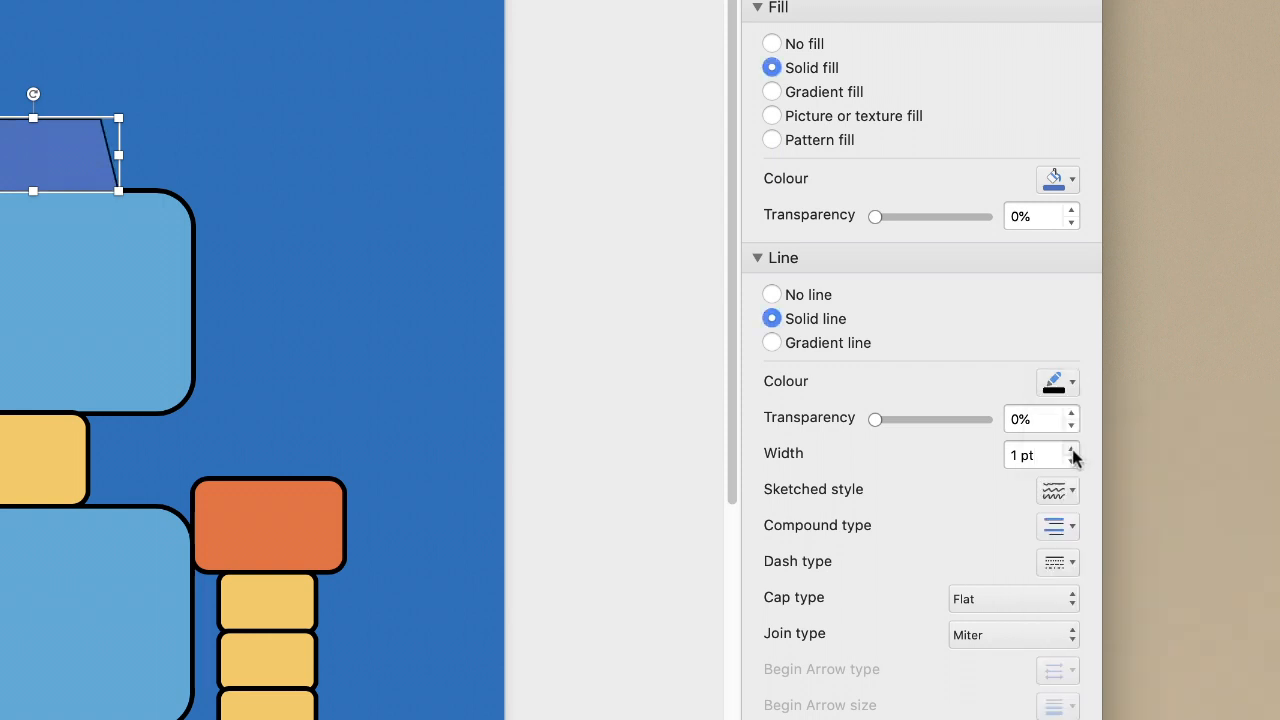
pyautogui.moveTo(1052, 455); pyautogui.dragTo(1016, 455)
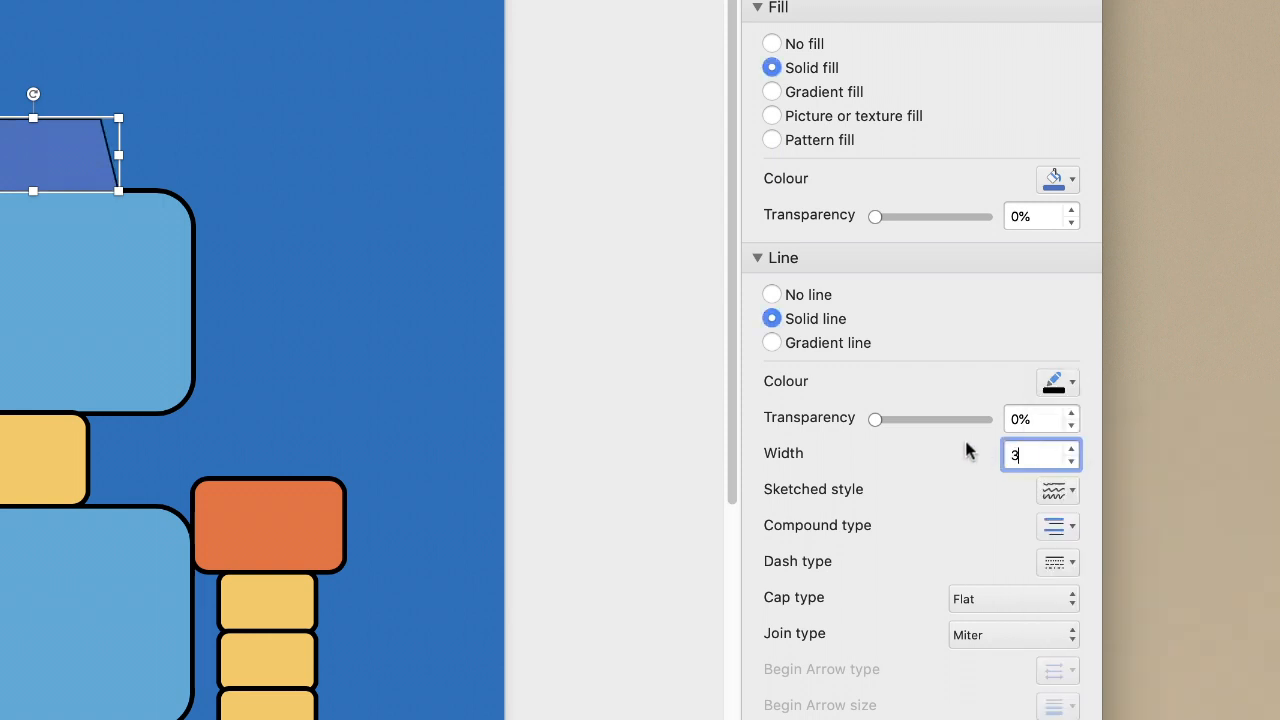
pyautogui.press('Return')
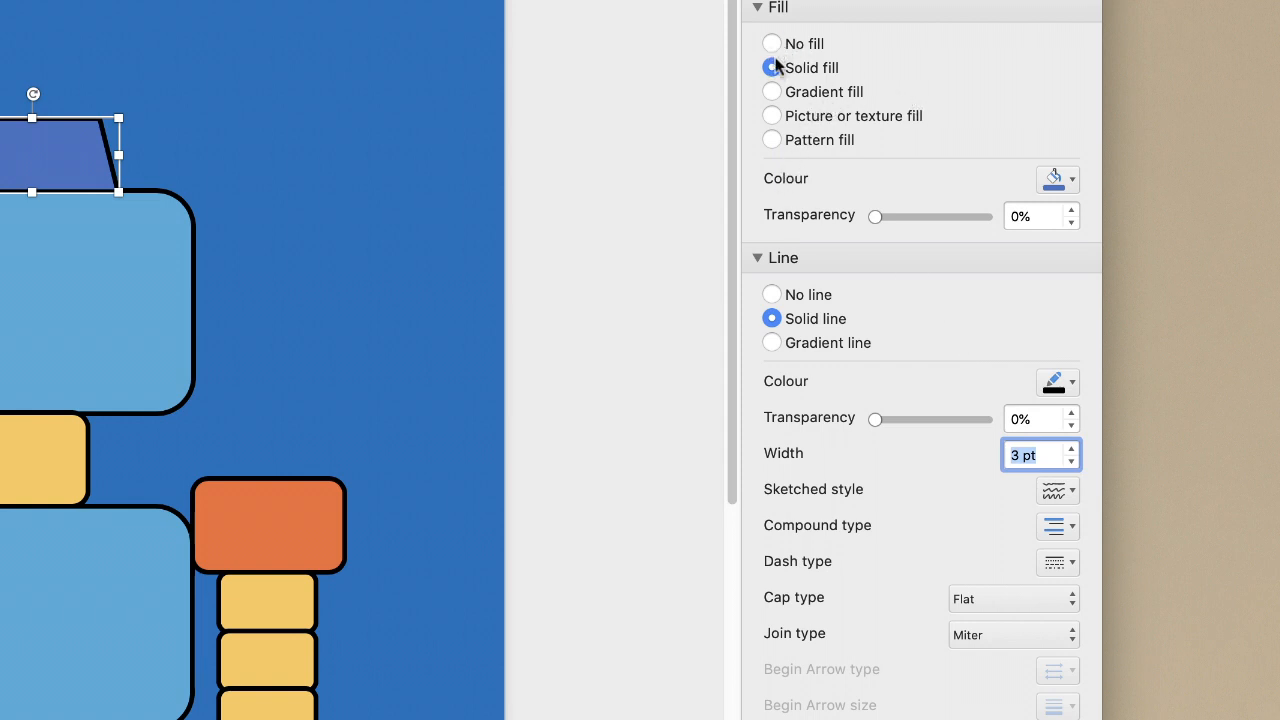
pyautogui.click(1071, 179)
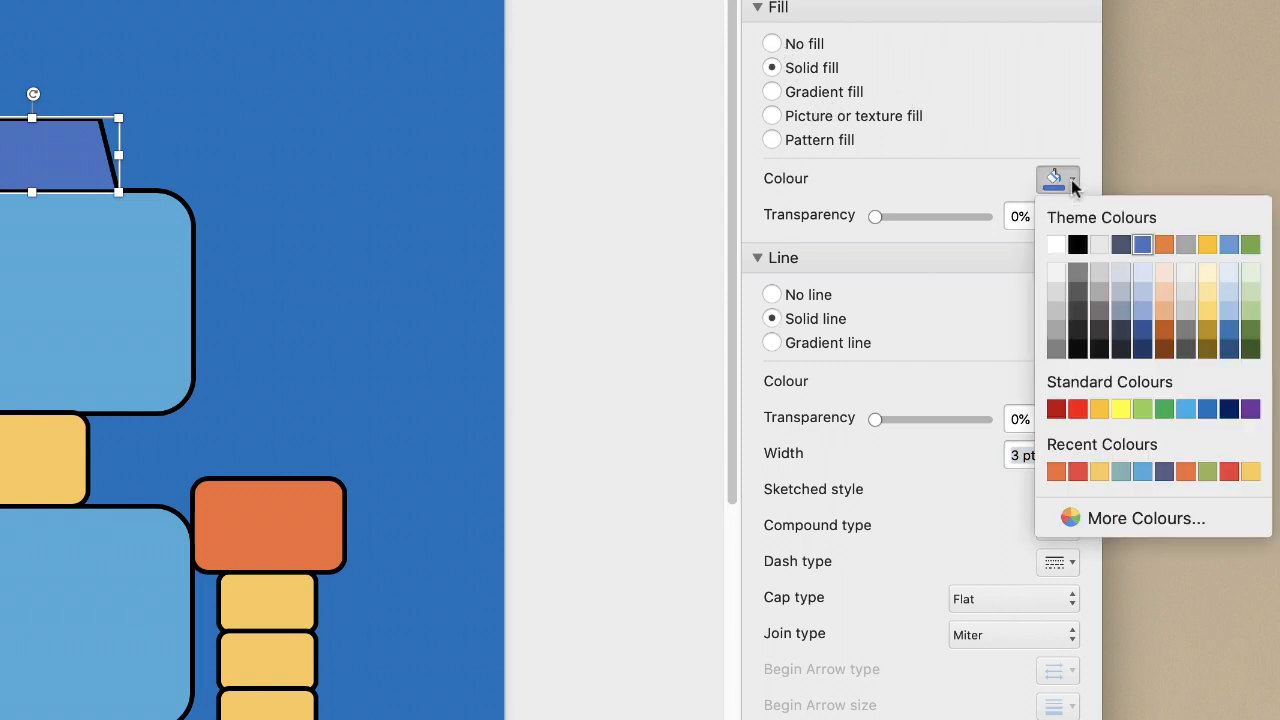
pyautogui.click(1078, 472)
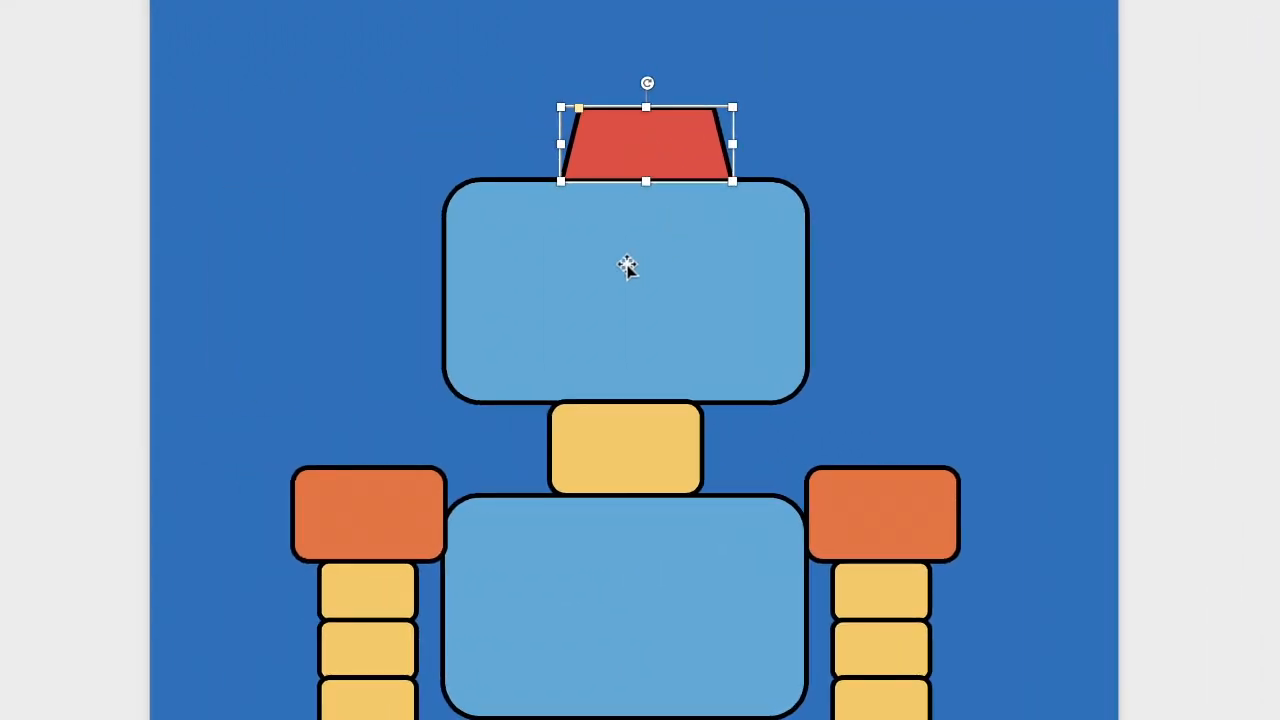
# Step: Seat the red trapezium on the head's top edge and align it with the head using Align to Centre
pyautogui.moveTo(645, 138); pyautogui.dragTo(620, 136)
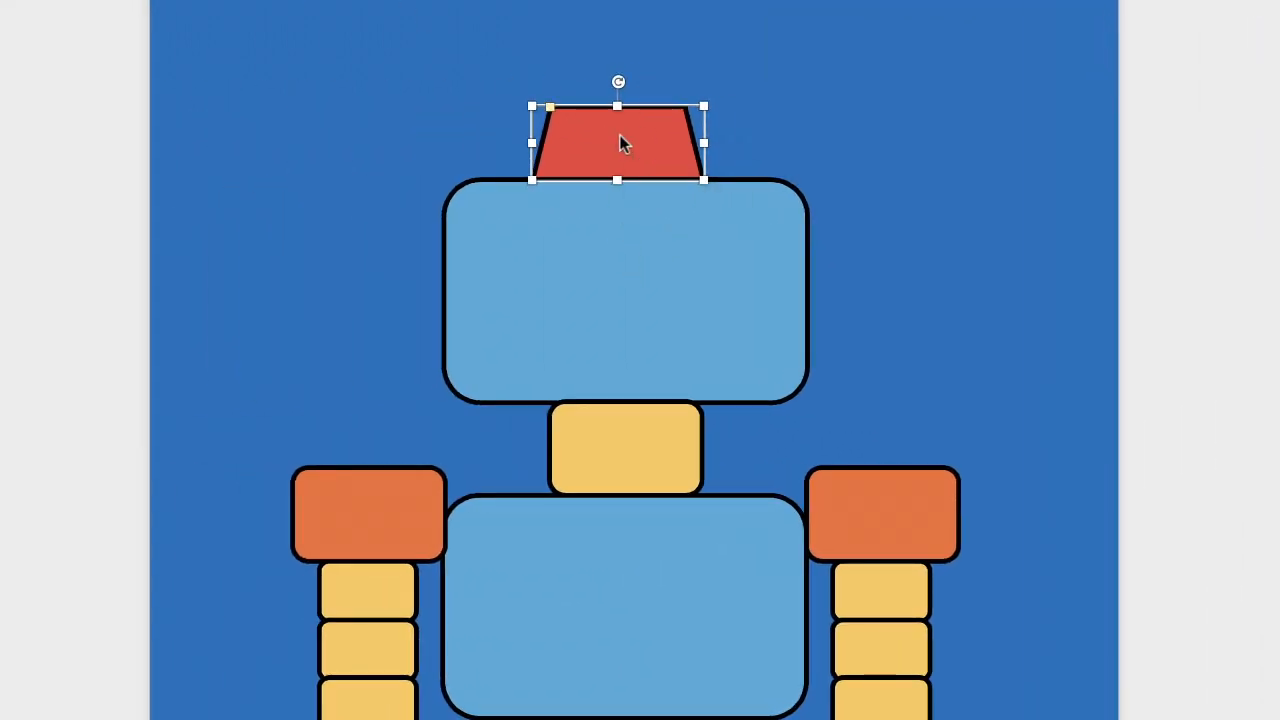
pyautogui.keyDown('shift'); pyautogui.click(620, 280); pyautogui.keyUp('shift')
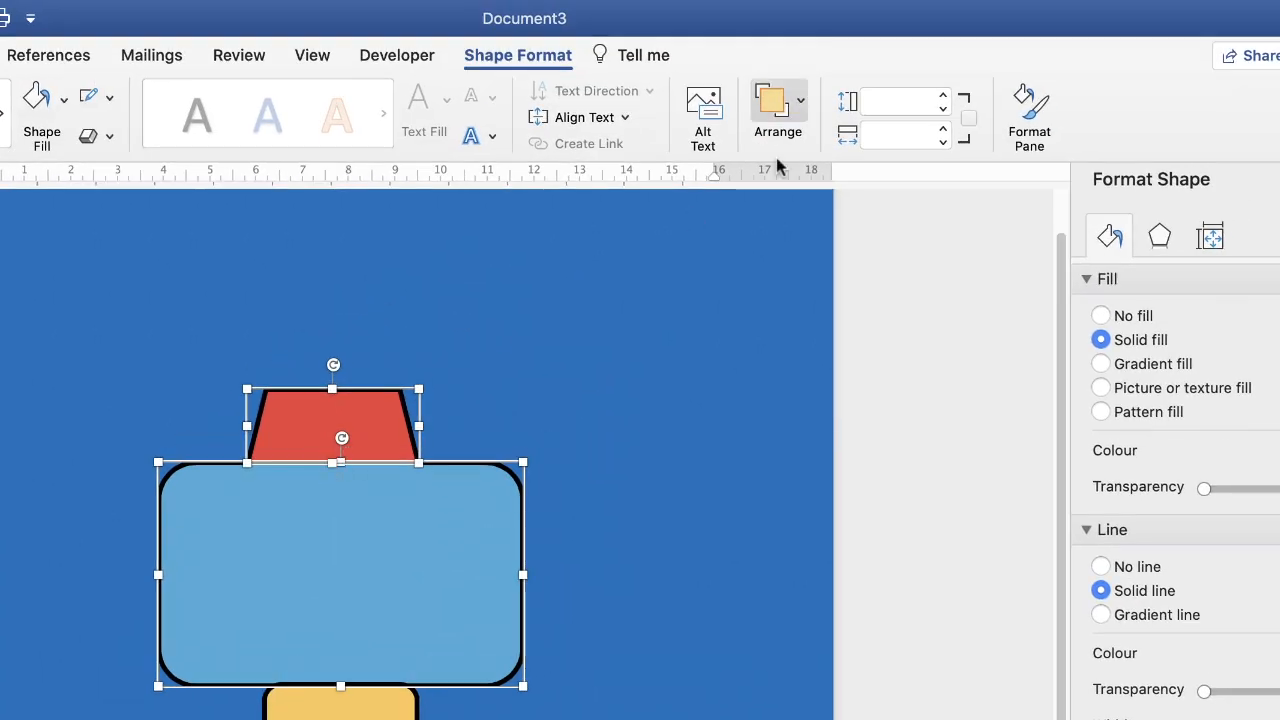
pyautogui.click(800, 102)
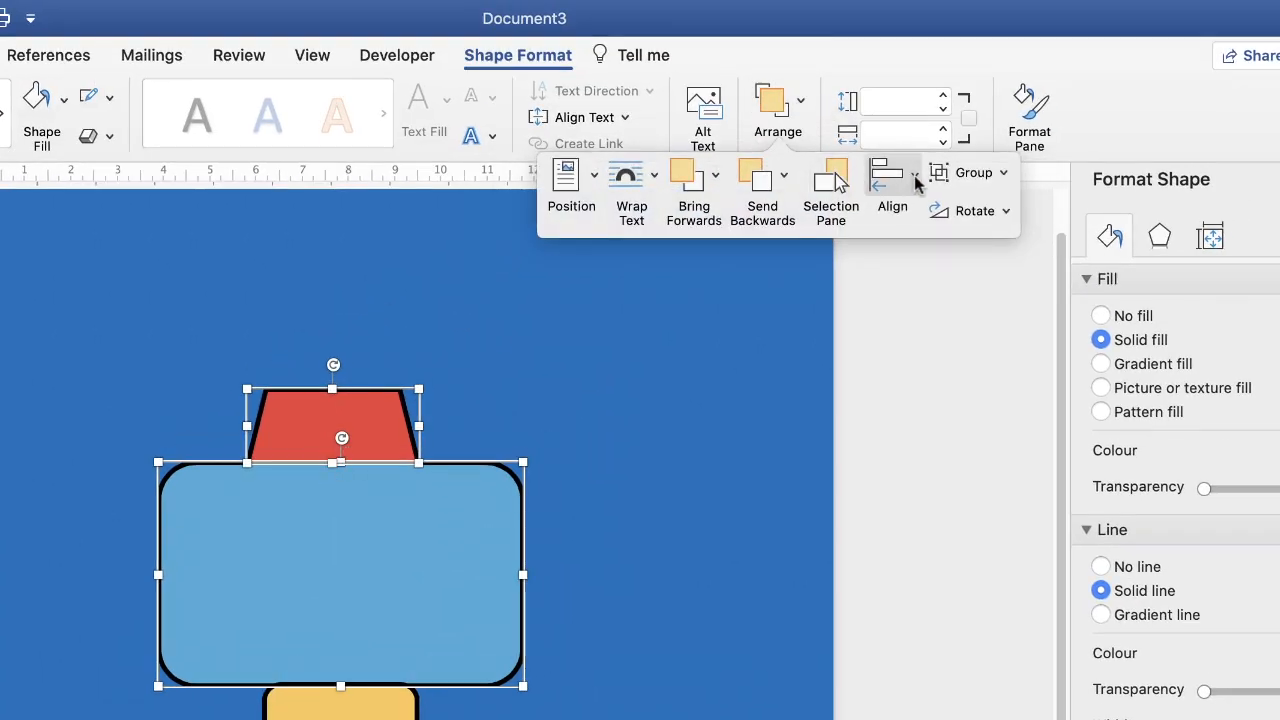
pyautogui.click(913, 176)
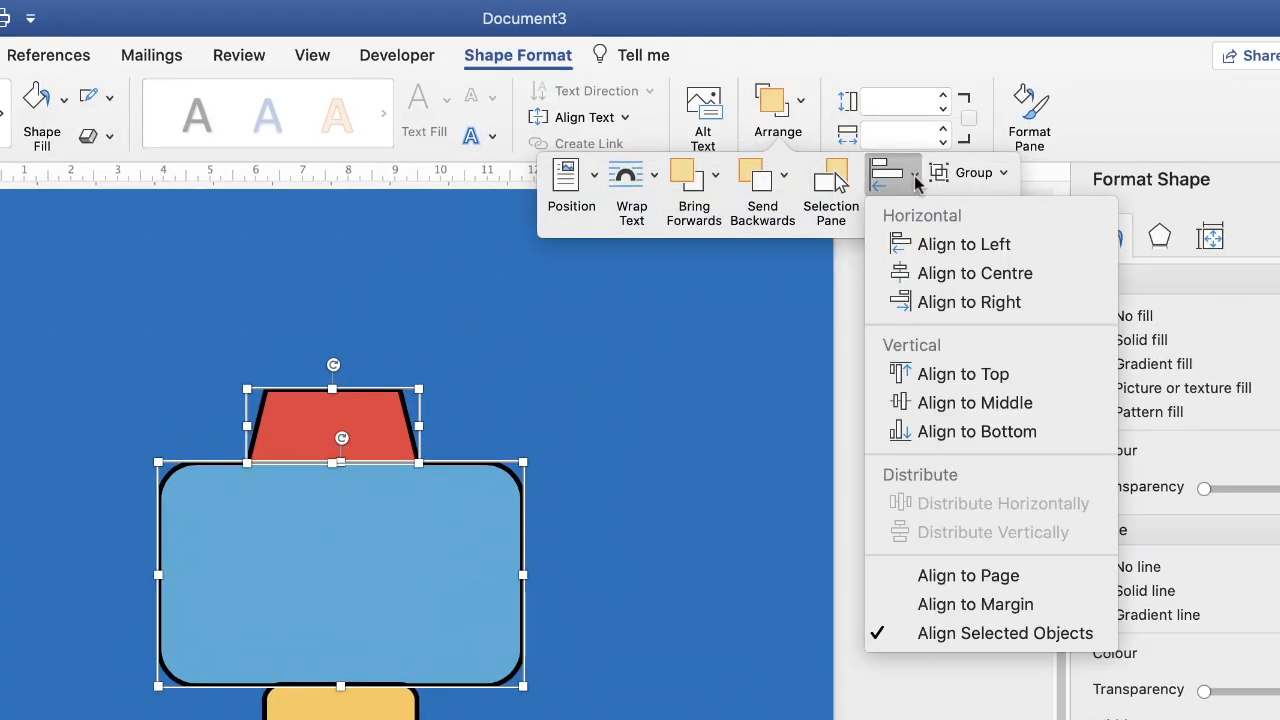
pyautogui.click(948, 280)
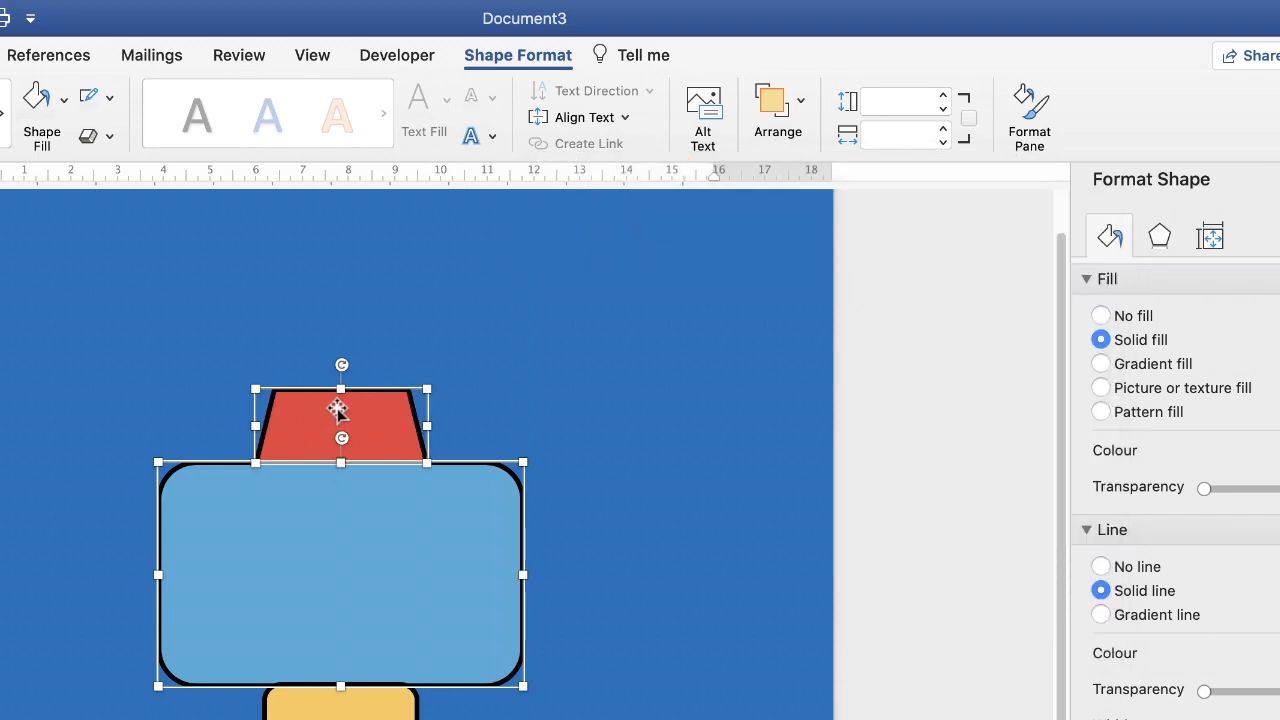
pyautogui.click(552, 342)
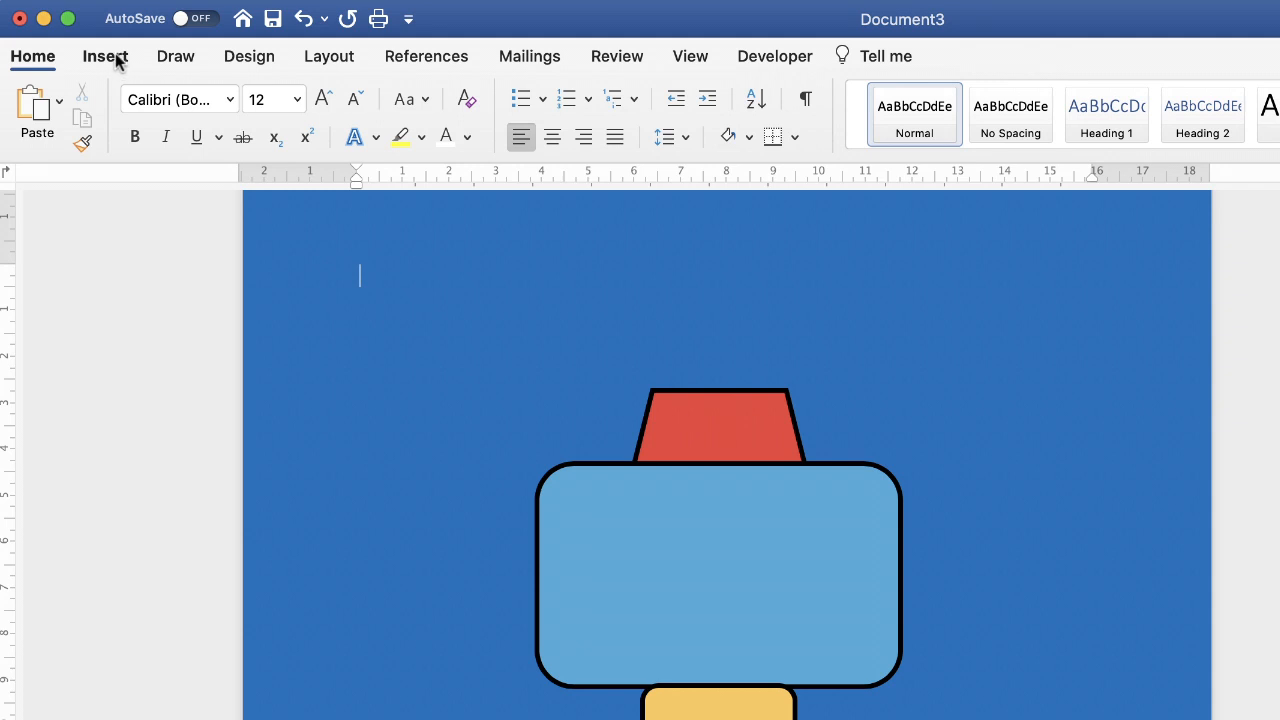
# Step: Draw a straight antenna line slanting up and to the right from the head's top edge, beside the red trapezium
pyautogui.click(105, 57)
pyautogui.click(345, 107)
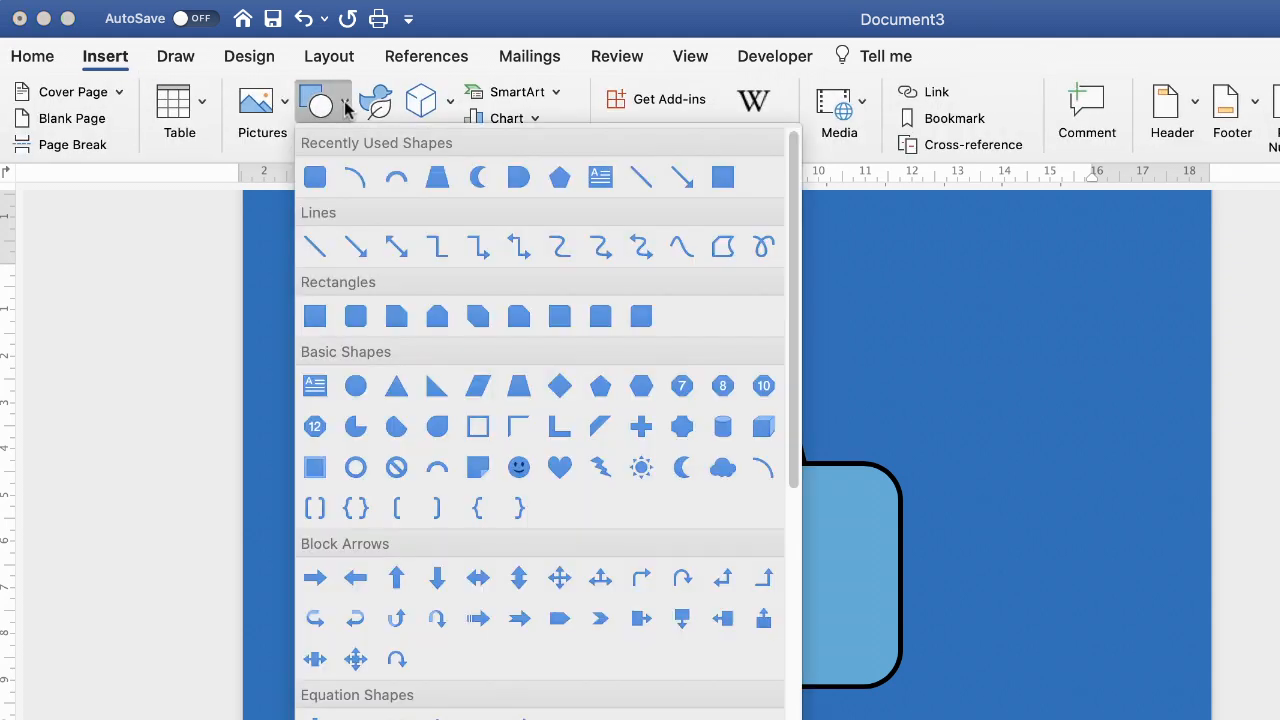
pyautogui.click(316, 247)
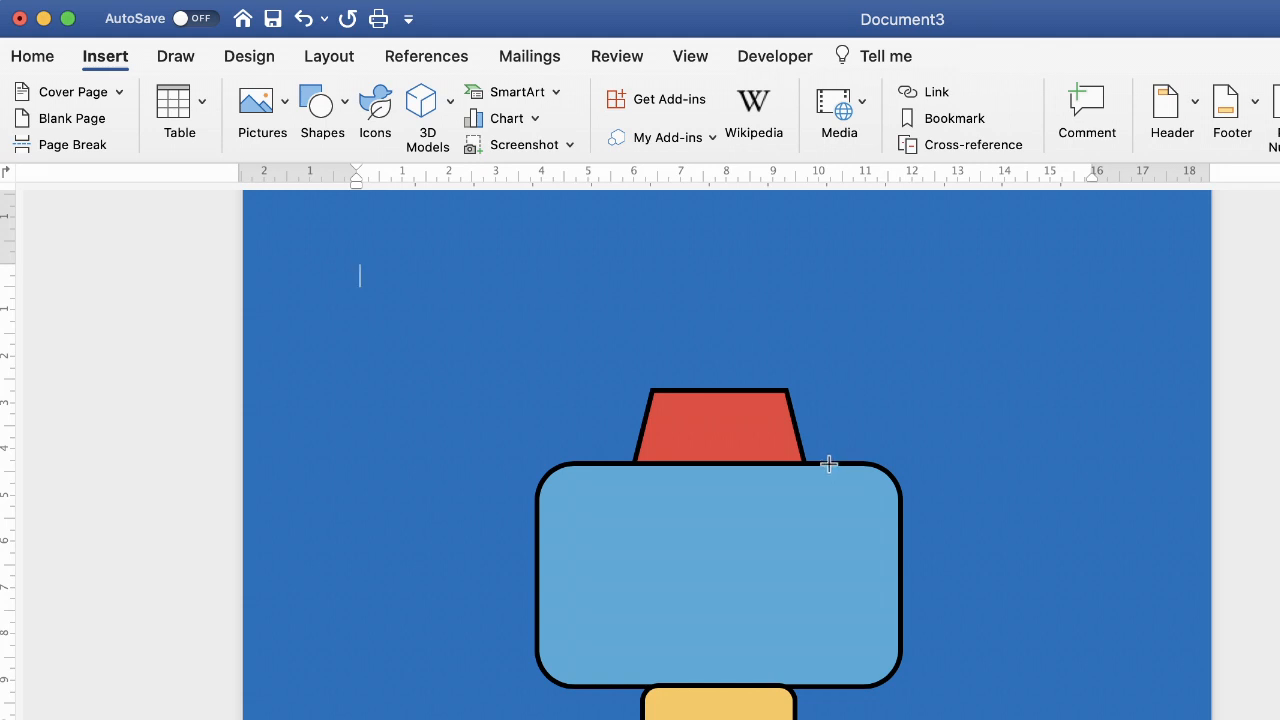
pyautogui.moveTo(828, 463); pyautogui.dragTo(875, 313)
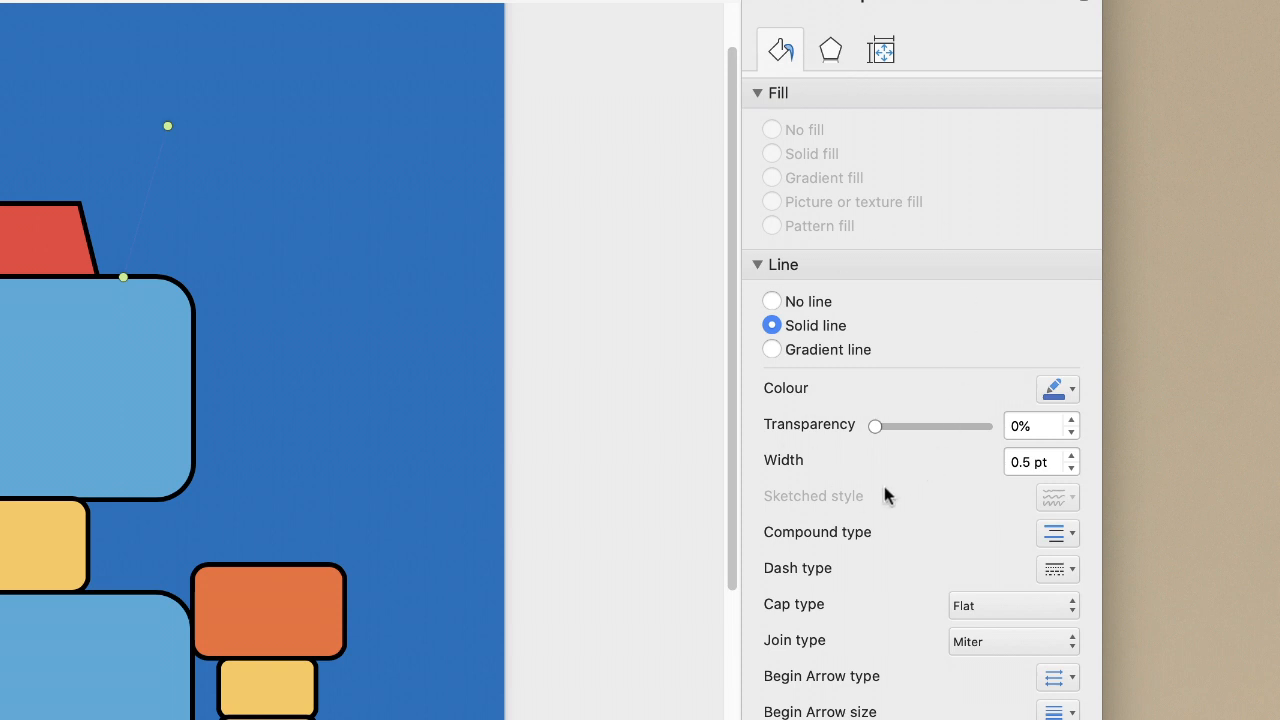
# Step: Give the antenna line a solid black colour and set its width to 5 pt
pyautogui.click(1072, 392)
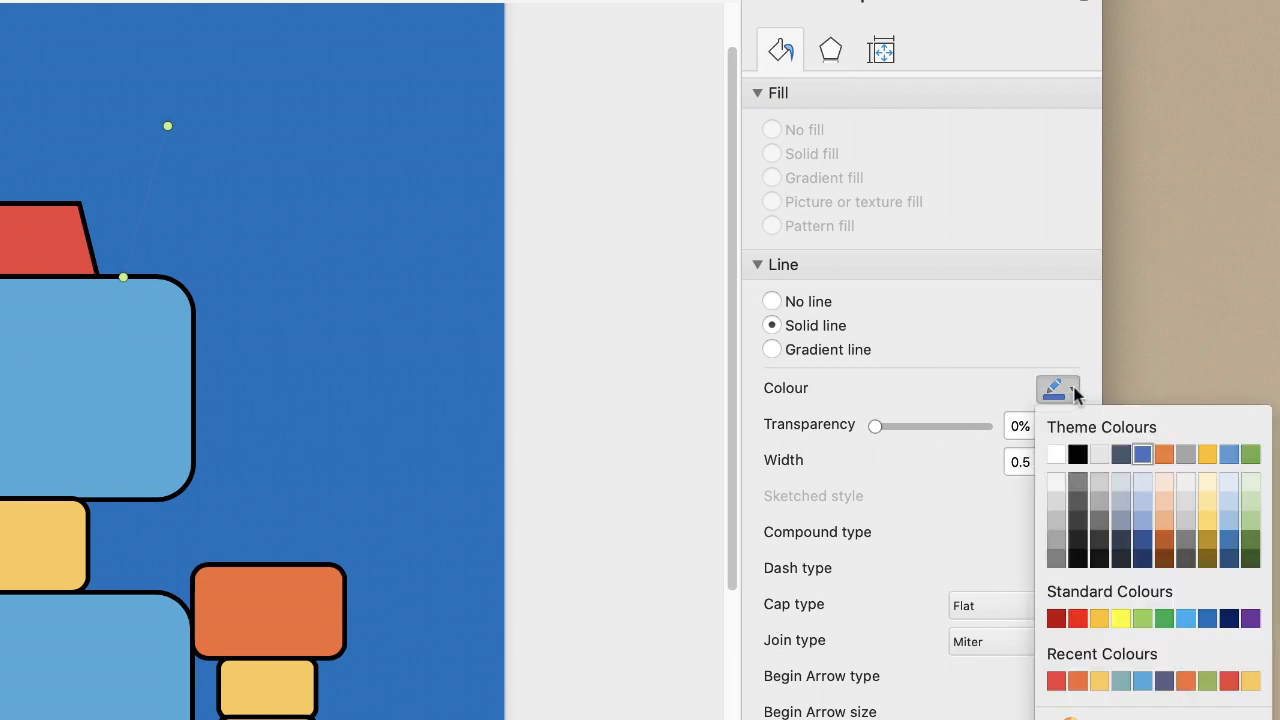
pyautogui.click(1077, 454)
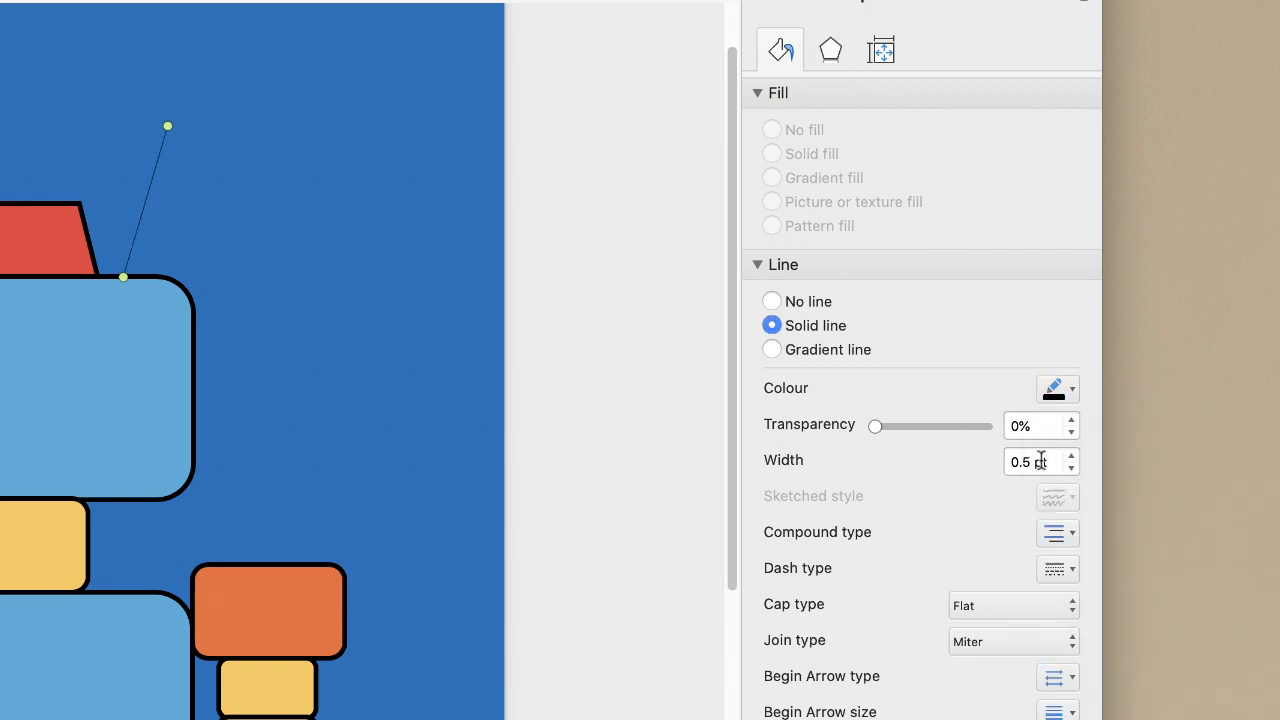
pyautogui.moveTo(1050, 461); pyautogui.dragTo(997, 461)
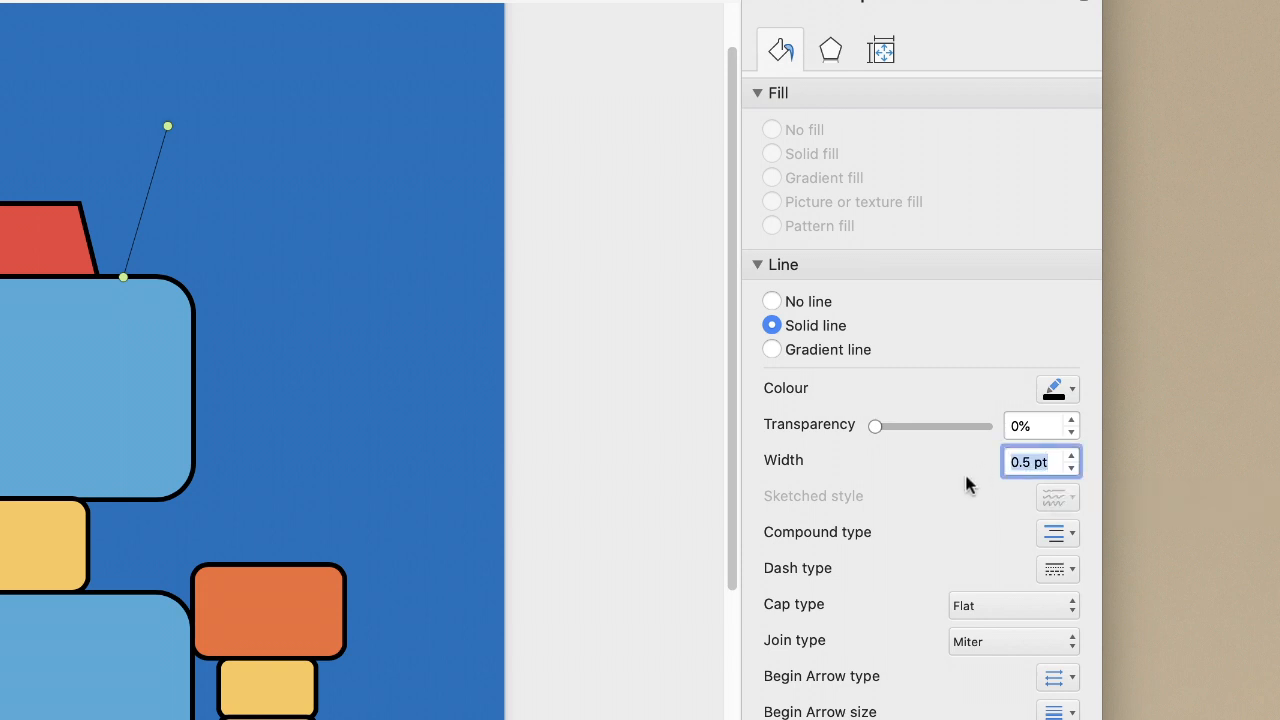
pyautogui.write('10')
pyautogui.press('Return')
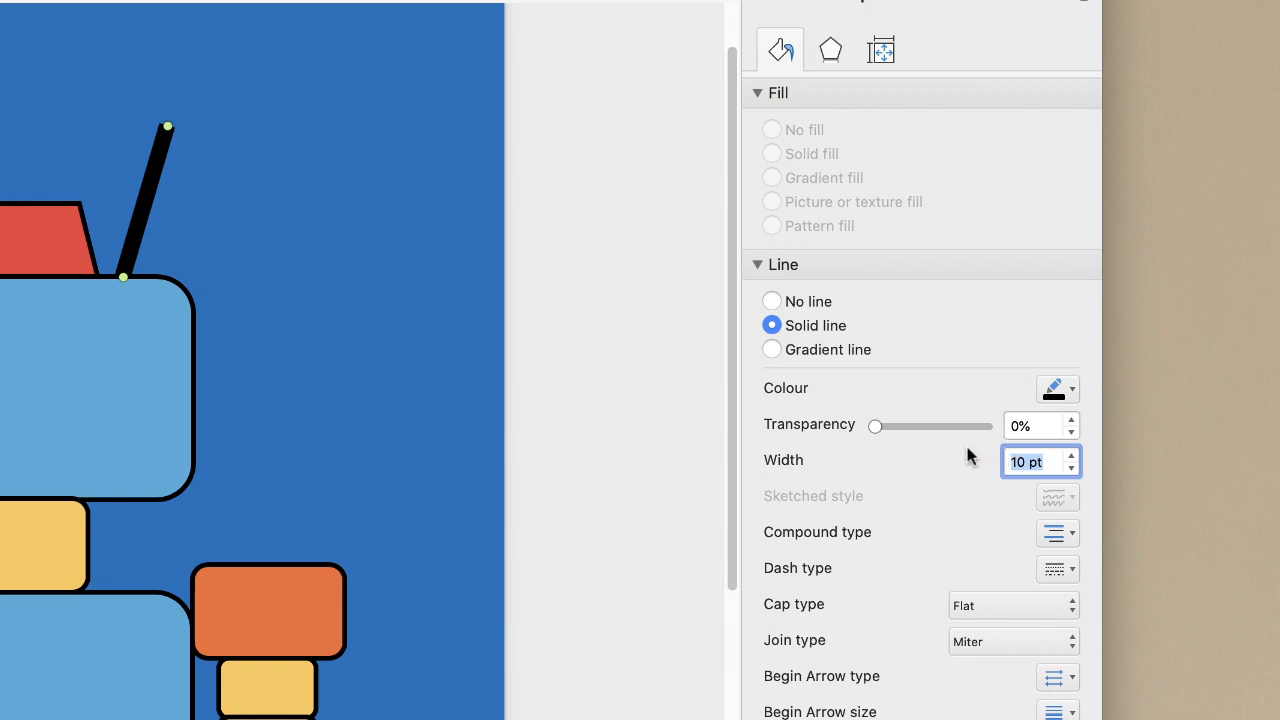
pyautogui.write('6')
pyautogui.press('Return')
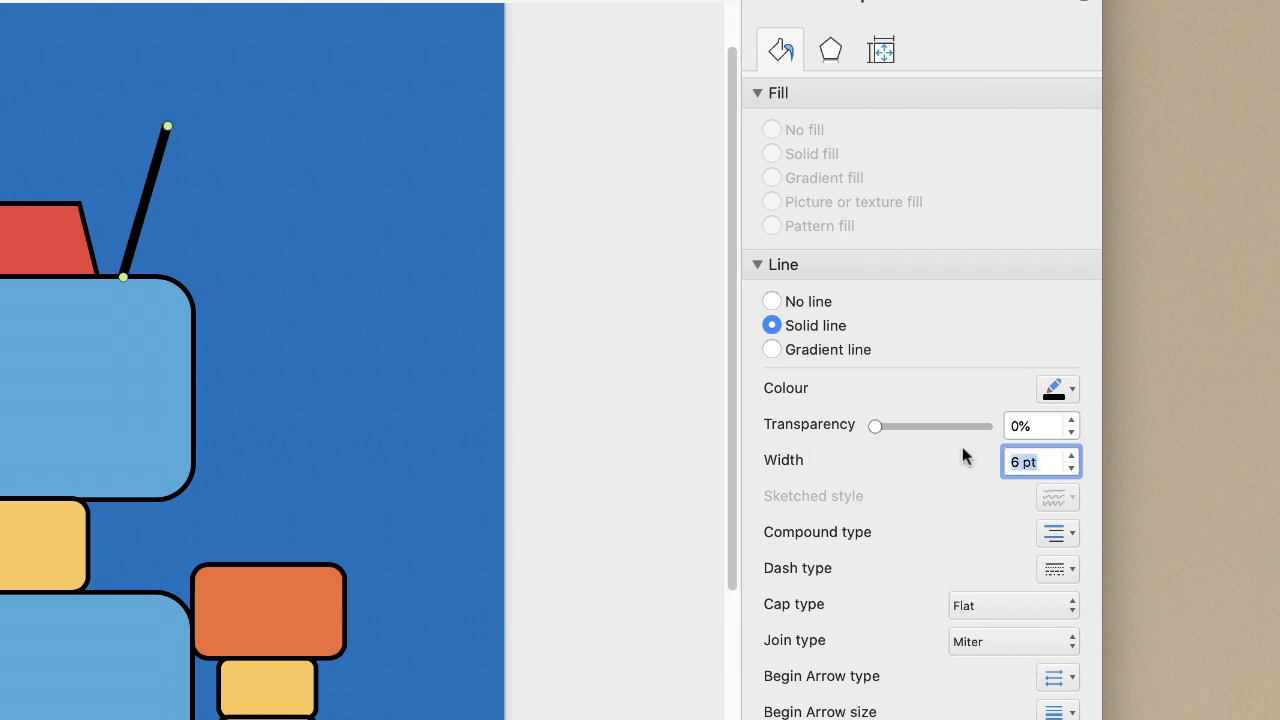
pyautogui.write('5')
pyautogui.press('Return')
# Step: Duplicate the antenna and place the copy on the head's top edge on the other side of the trapezium, slanting up and to the left
pyautogui.click(98, 258)
pyautogui.press('super+v')
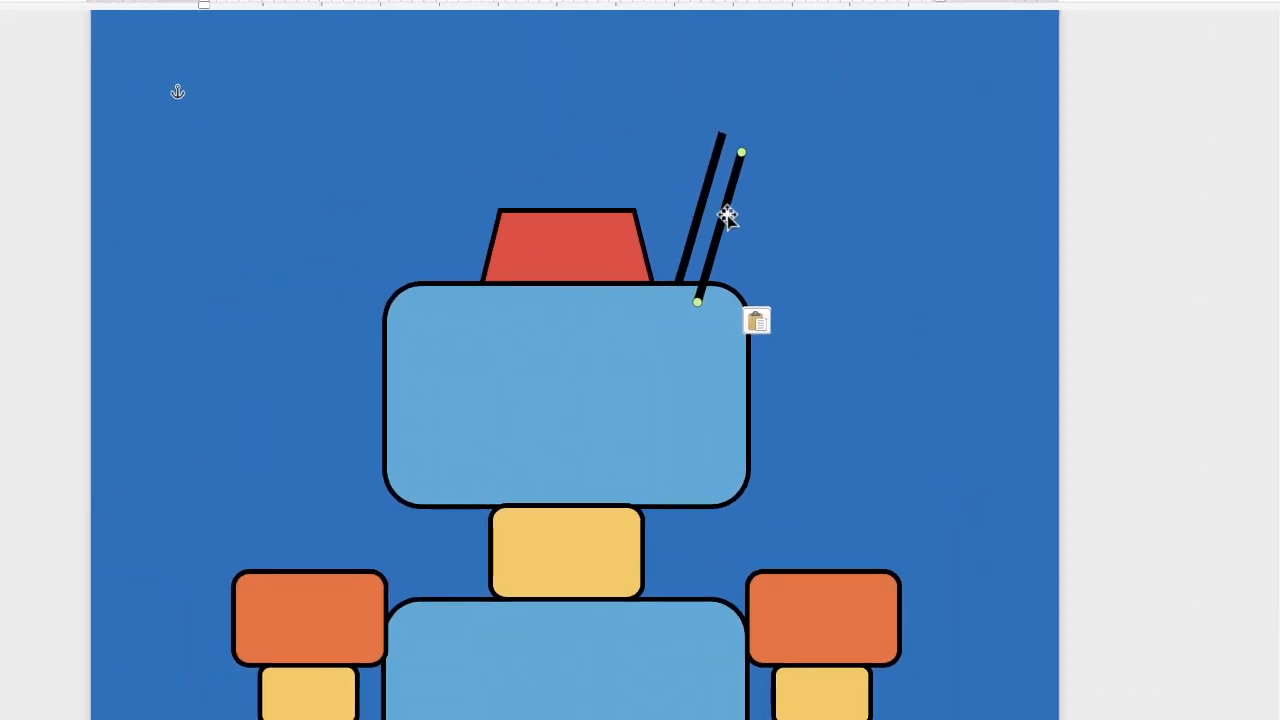
pyautogui.moveTo(174, 212); pyautogui.dragTo(23, 185)
pyautogui.moveTo(580, 192); pyautogui.dragTo(484, 194)
pyautogui.moveTo(503, 129); pyautogui.dragTo(430, 130)
pyautogui.click(715, 174)
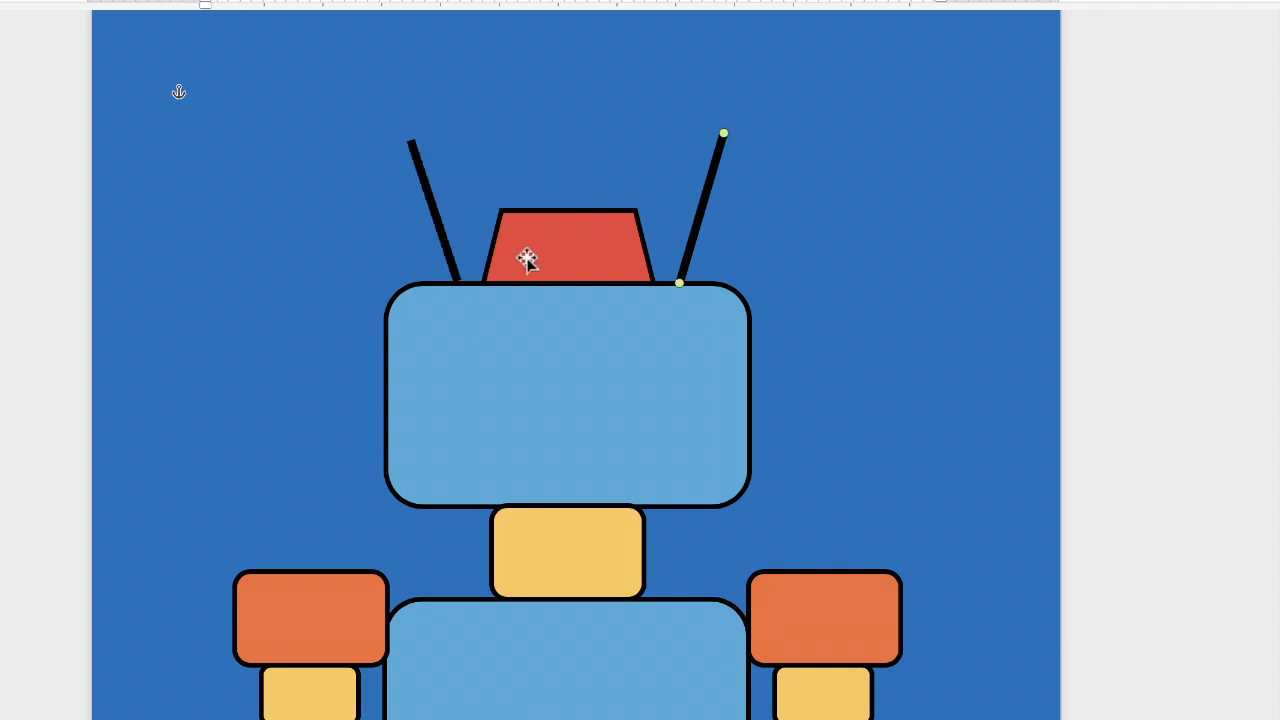
pyautogui.click(431, 203)
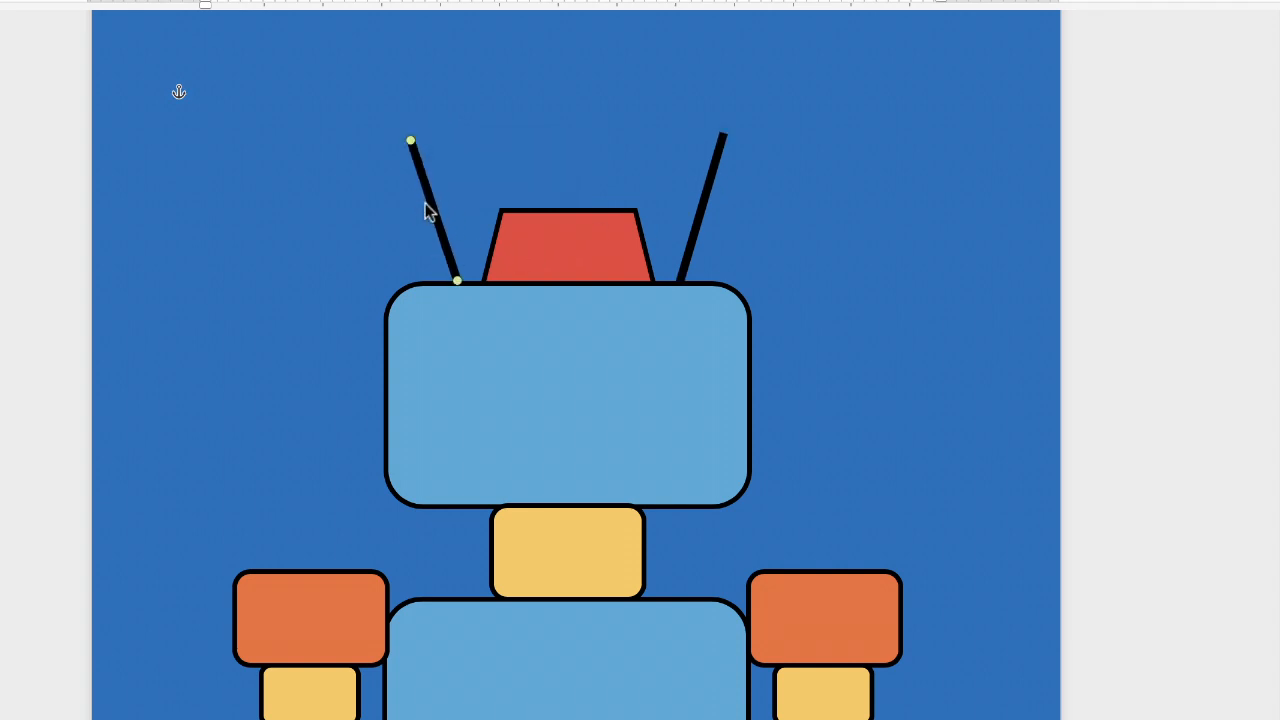
# Step: Set the left antenna line's height to 3.26 cm and reposition its lower end on the robot head's upper edge
pyautogui.moveTo(423, 205); pyautogui.dragTo(424, 208)
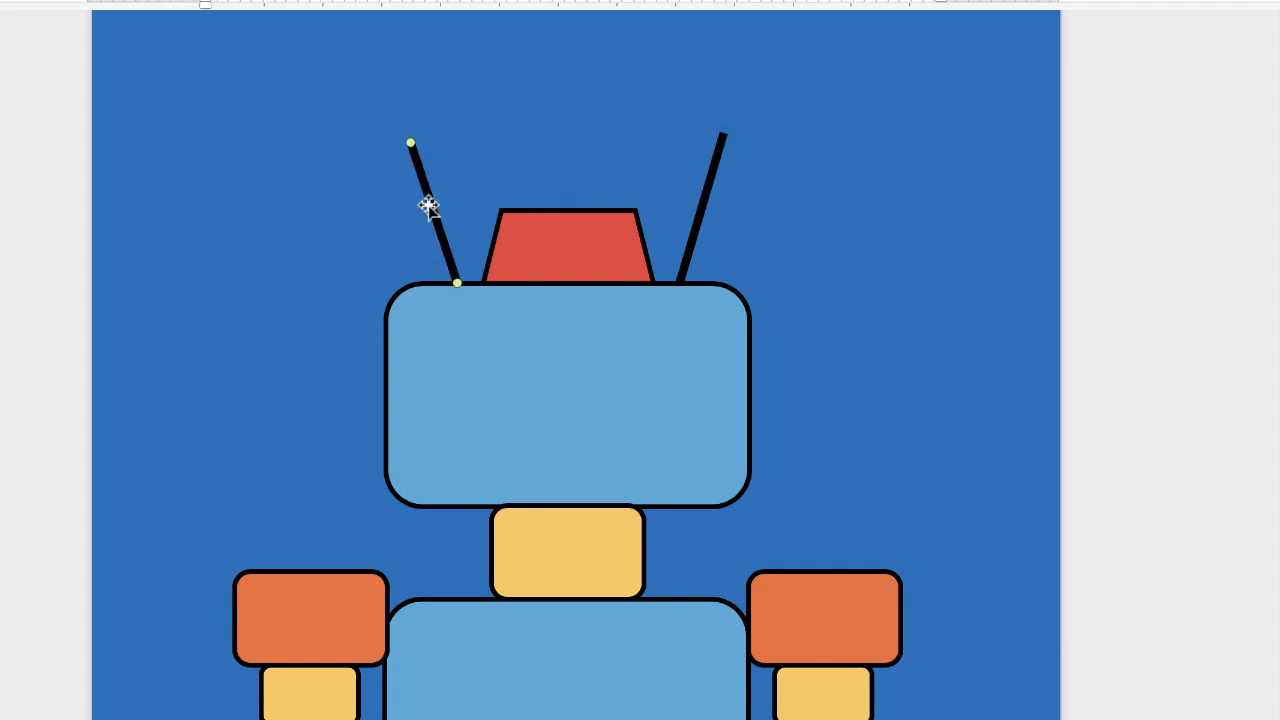
pyautogui.click(716, 168)
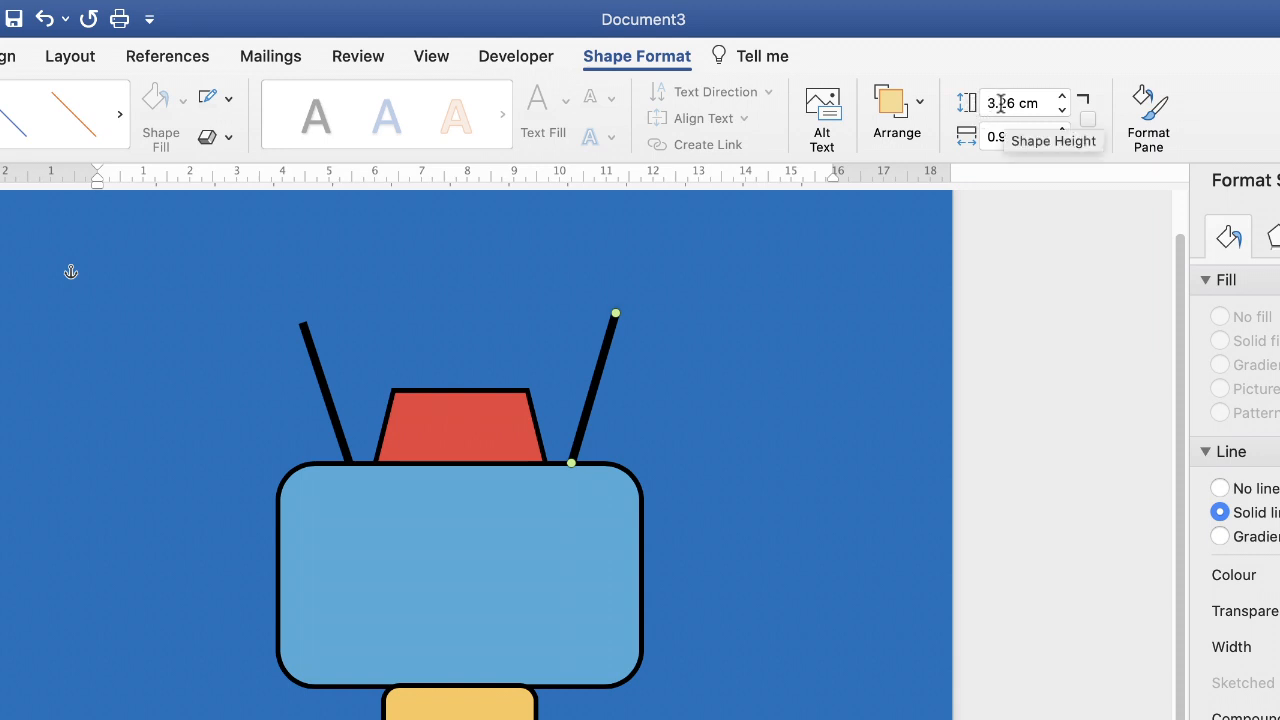
pyautogui.click(322, 377)
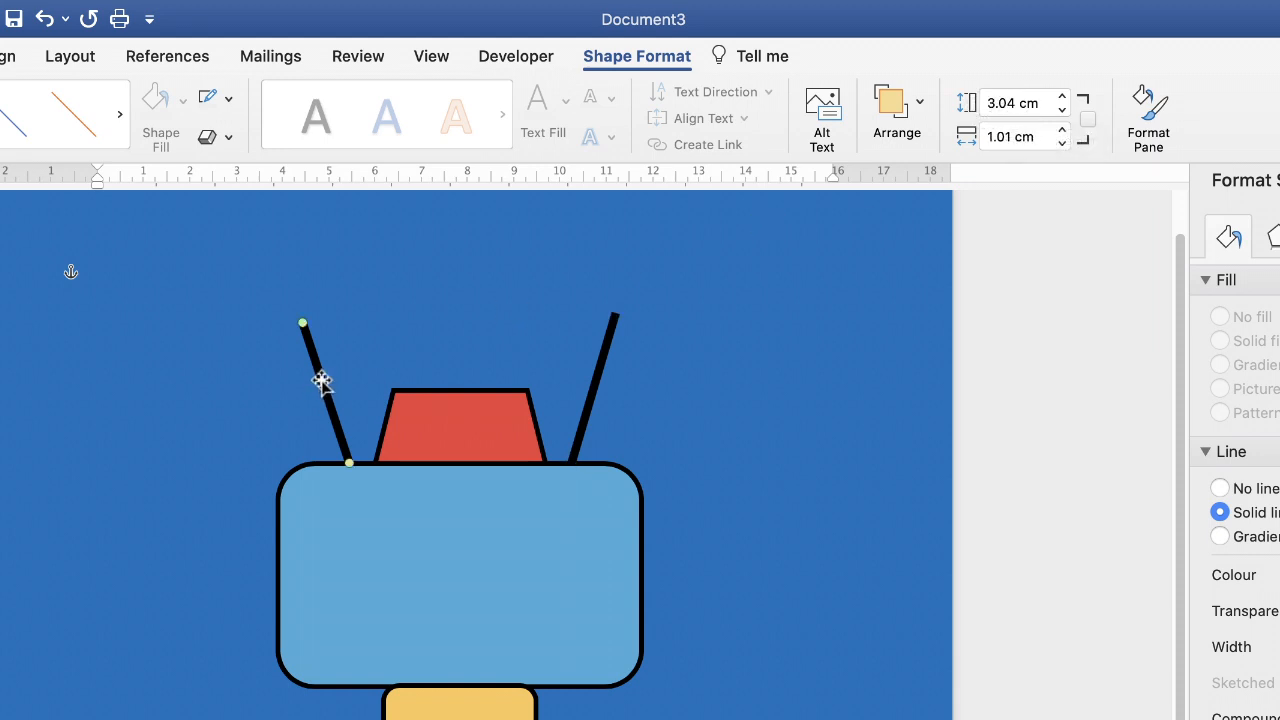
pyautogui.click(1013, 102)
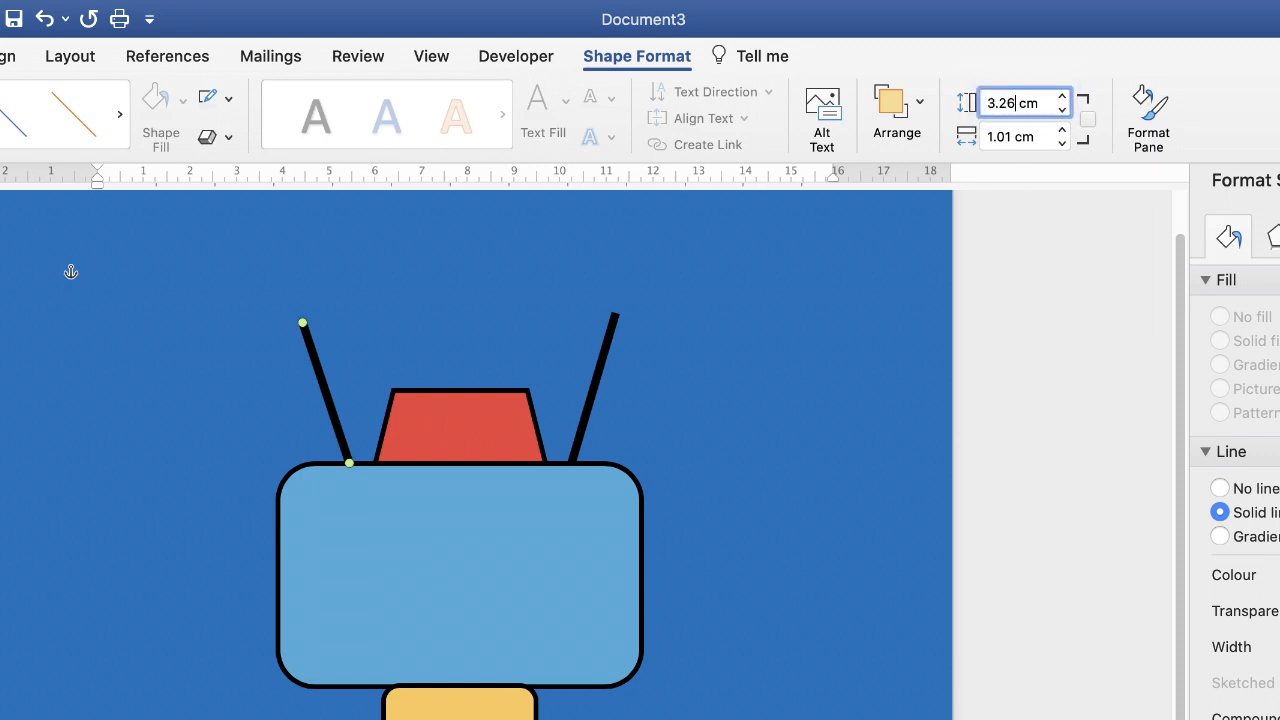
pyautogui.click(318, 386)
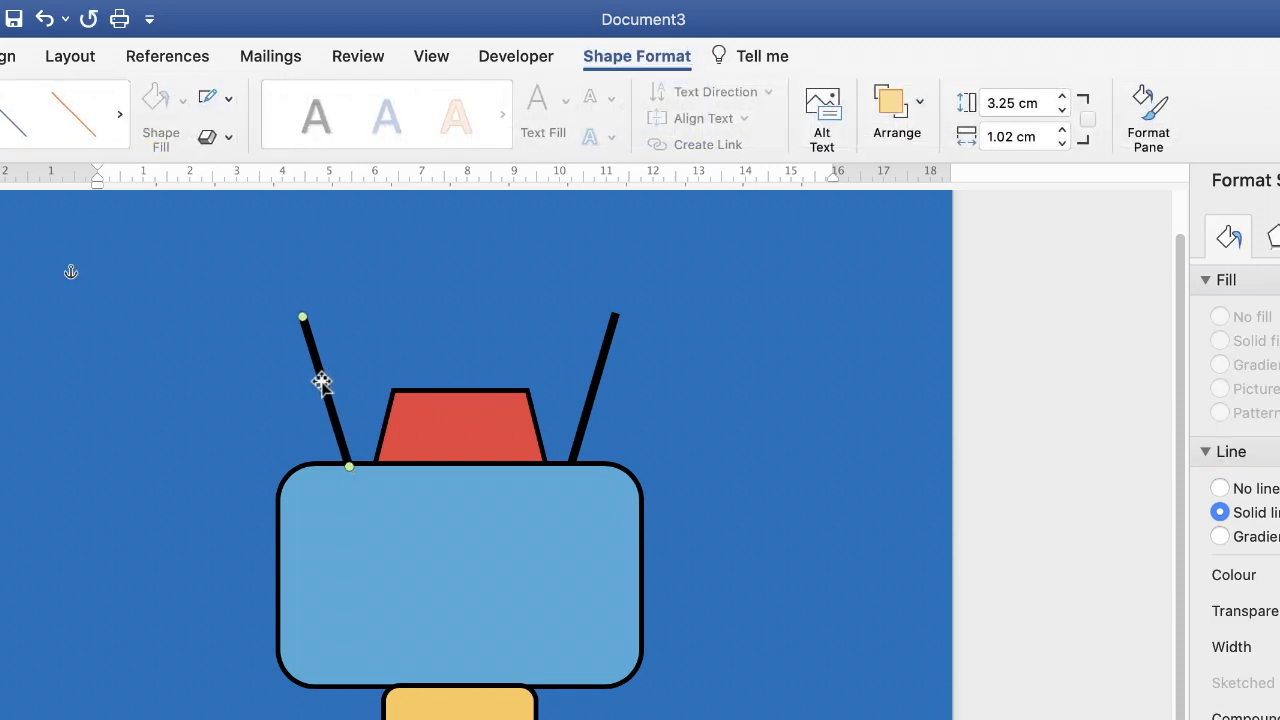
pyautogui.click(248, 368)
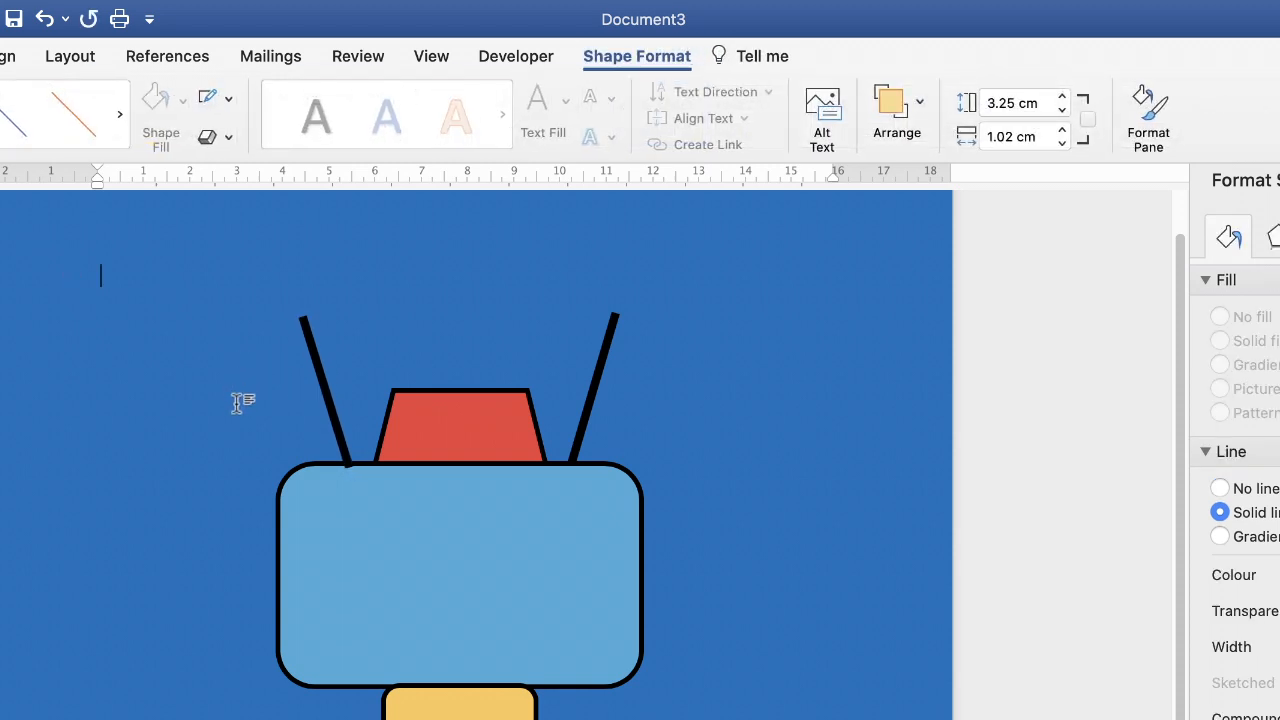
pyautogui.click(325, 390)
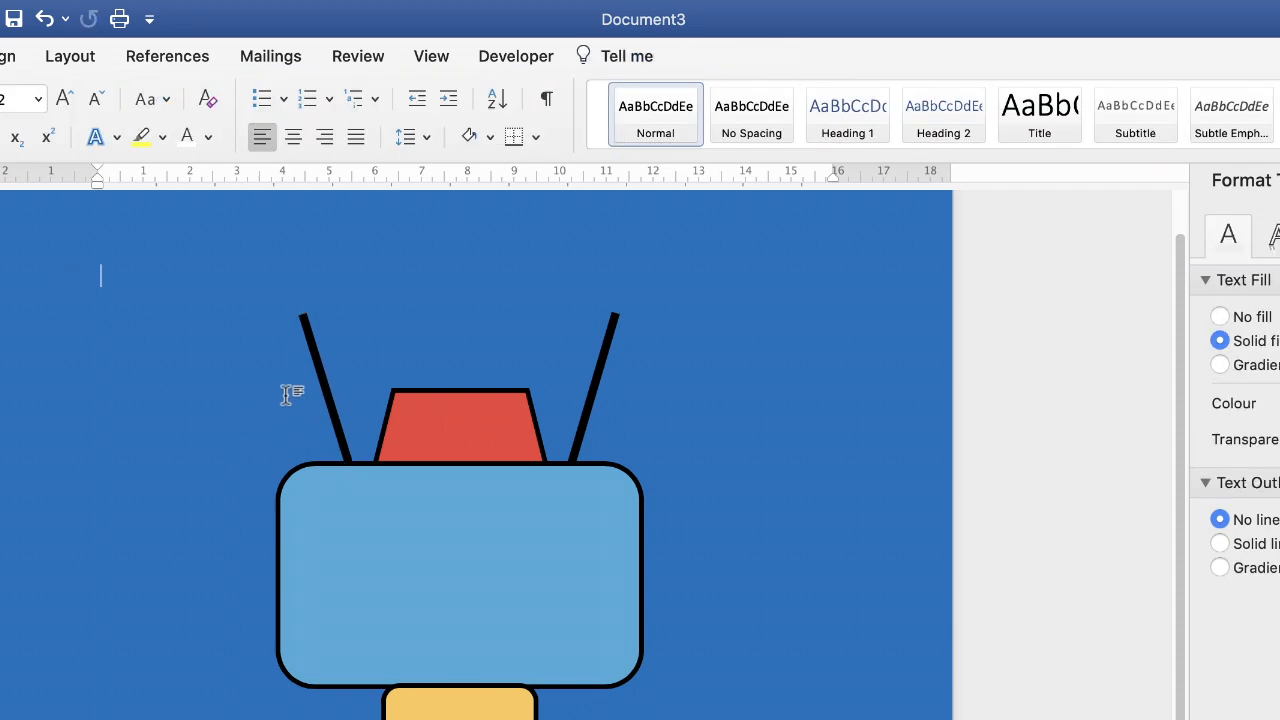
pyautogui.click(66, 60)
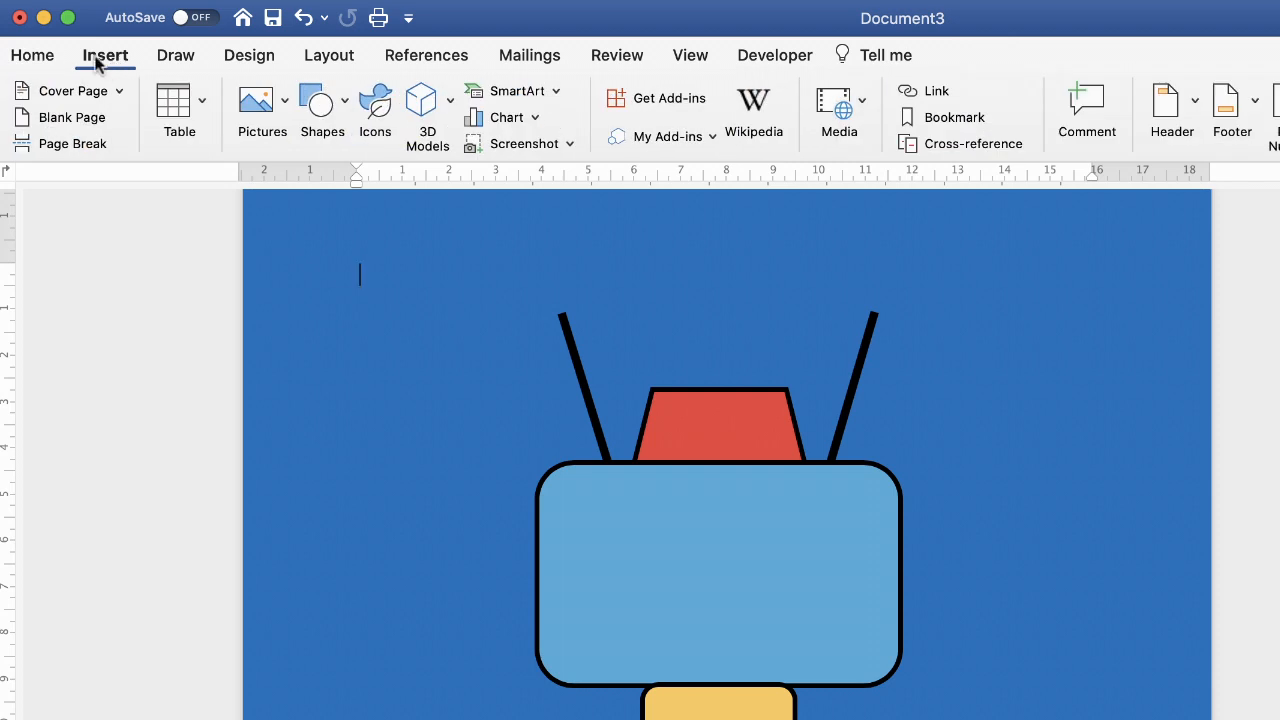
pyautogui.click(343, 104)
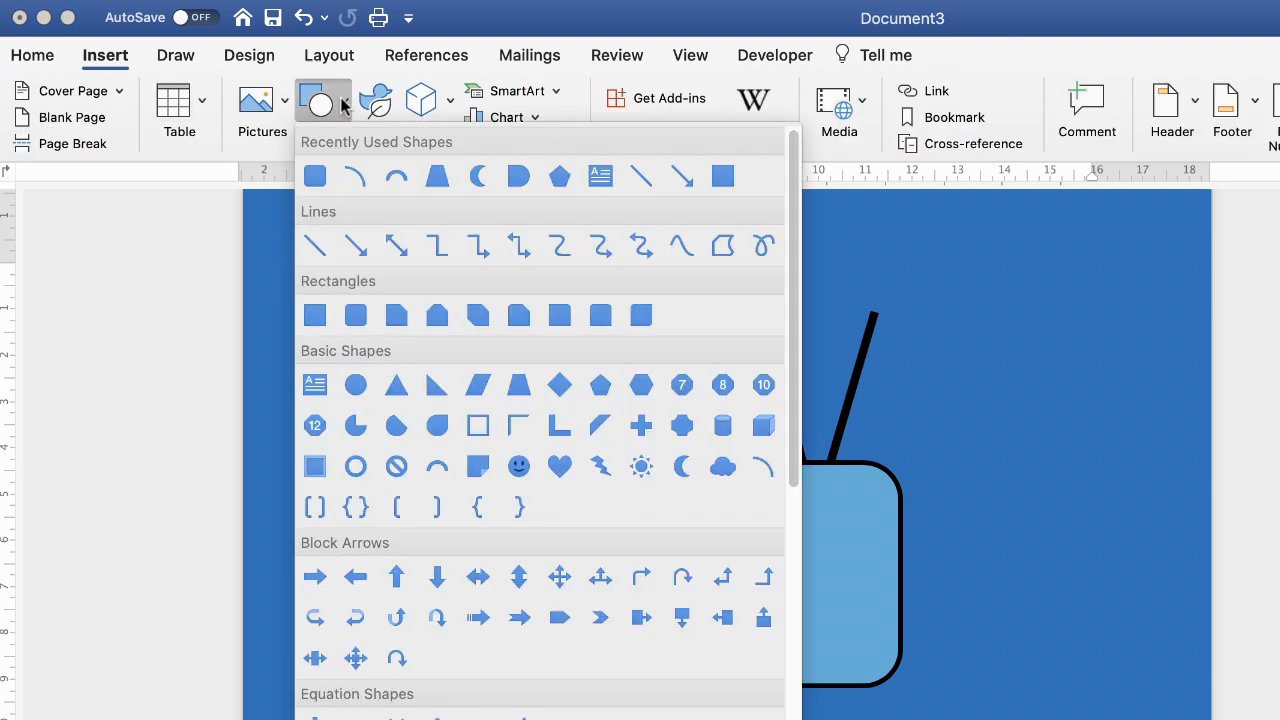
pyautogui.click(355, 388)
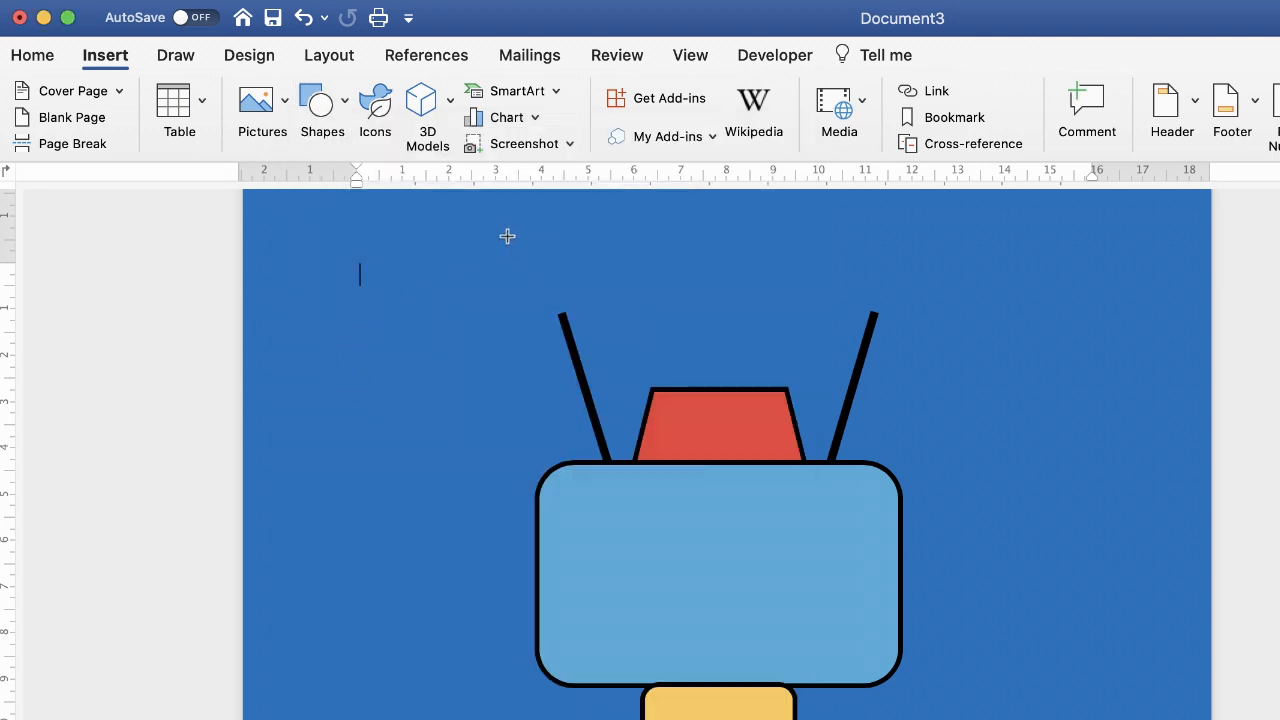
pyautogui.moveTo(508, 240)
pyautogui.mouseDown()
pyautogui.moveTo(663, 354)
pyautogui.moveTo(391, 371)
pyautogui.moveTo(706, 358)
pyautogui.moveTo(511, 283)
pyautogui.moveTo(513, 272)
pyautogui.mouseUp()
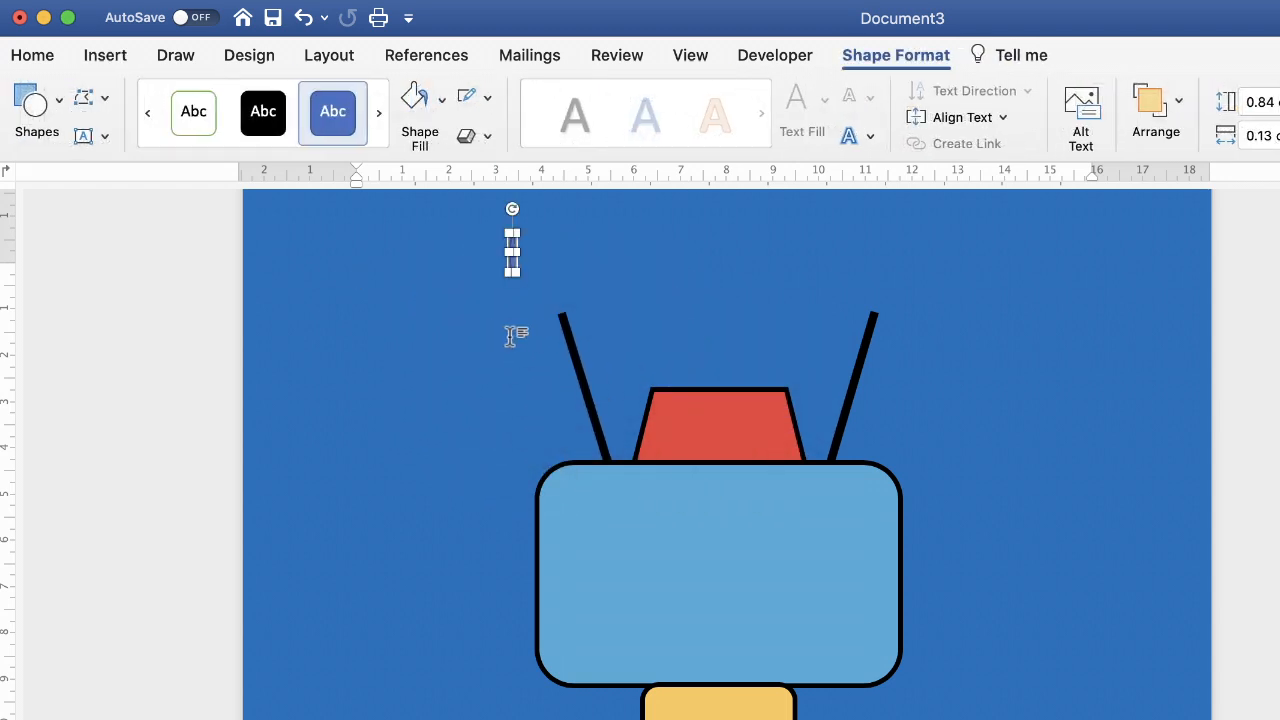
pyautogui.press('super+z')
# Step: Draw a circle about 1.17 cm in diameter at the tip of the left antenna
pyautogui.click(105, 55)
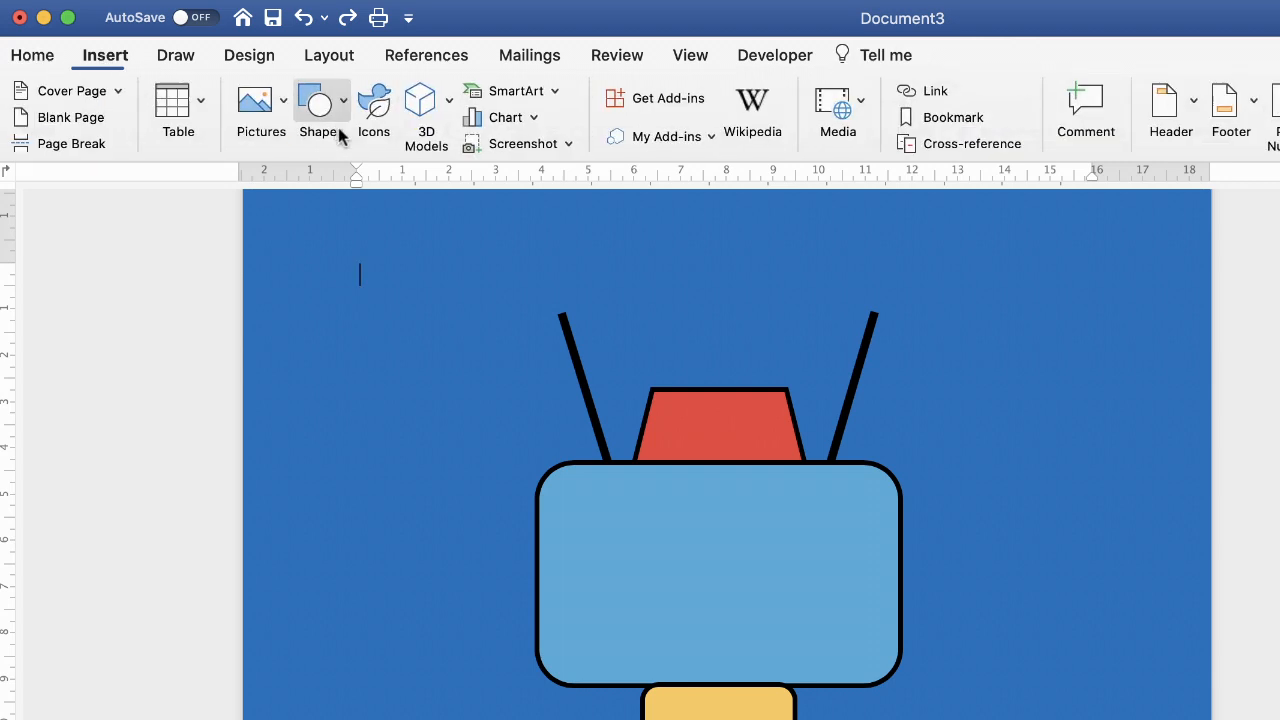
pyautogui.click(336, 118)
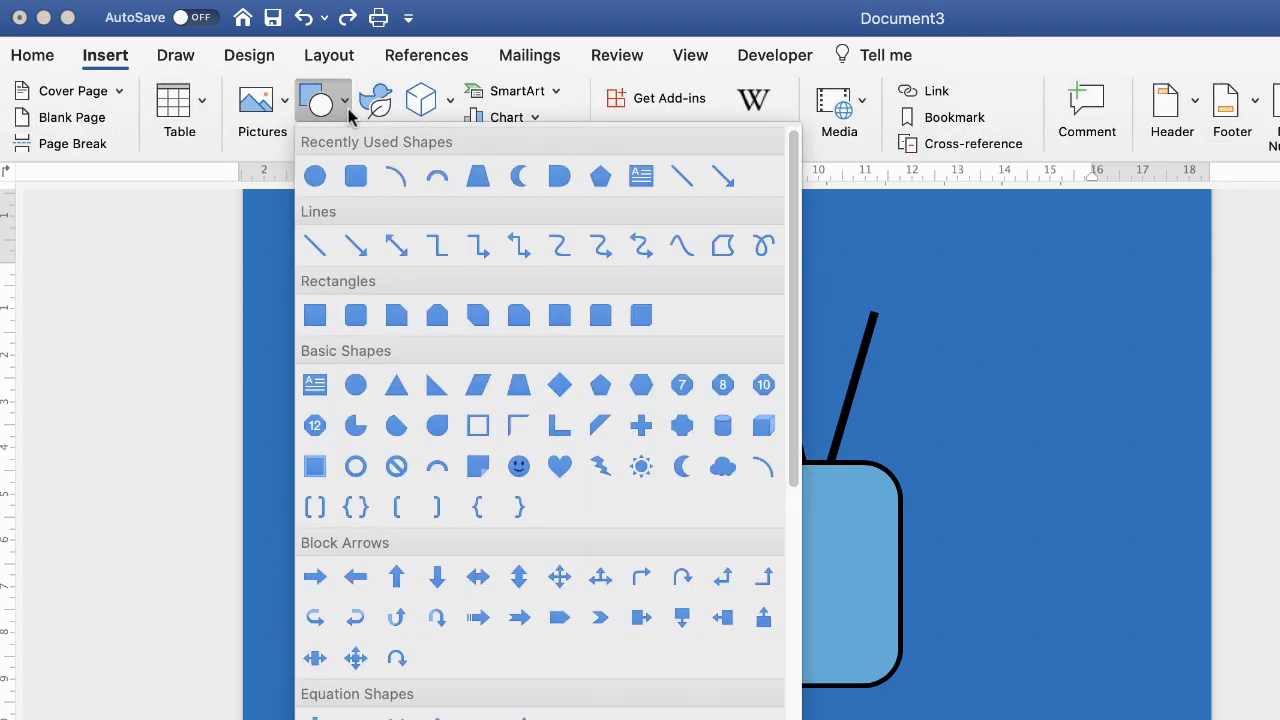
pyautogui.click(311, 177)
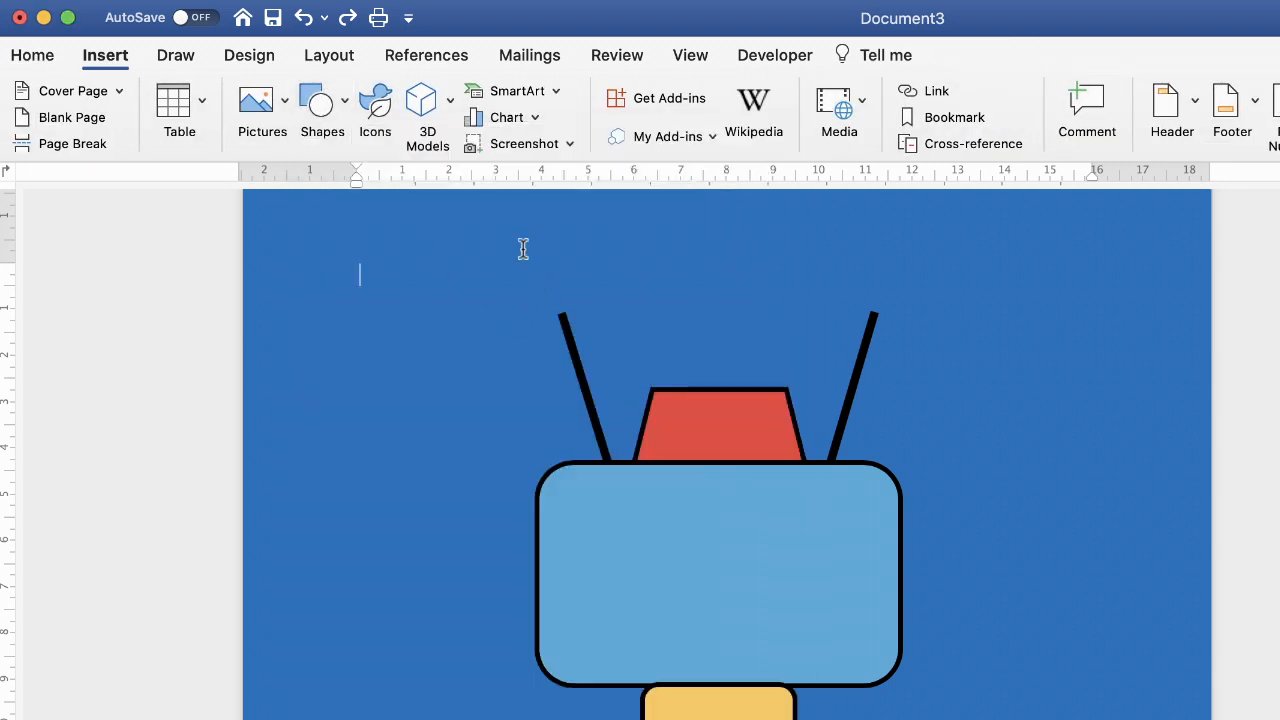
pyautogui.moveTo(523, 249); pyautogui.dragTo(567, 301)
pyautogui.moveTo(566, 301); pyautogui.dragTo(567, 302)
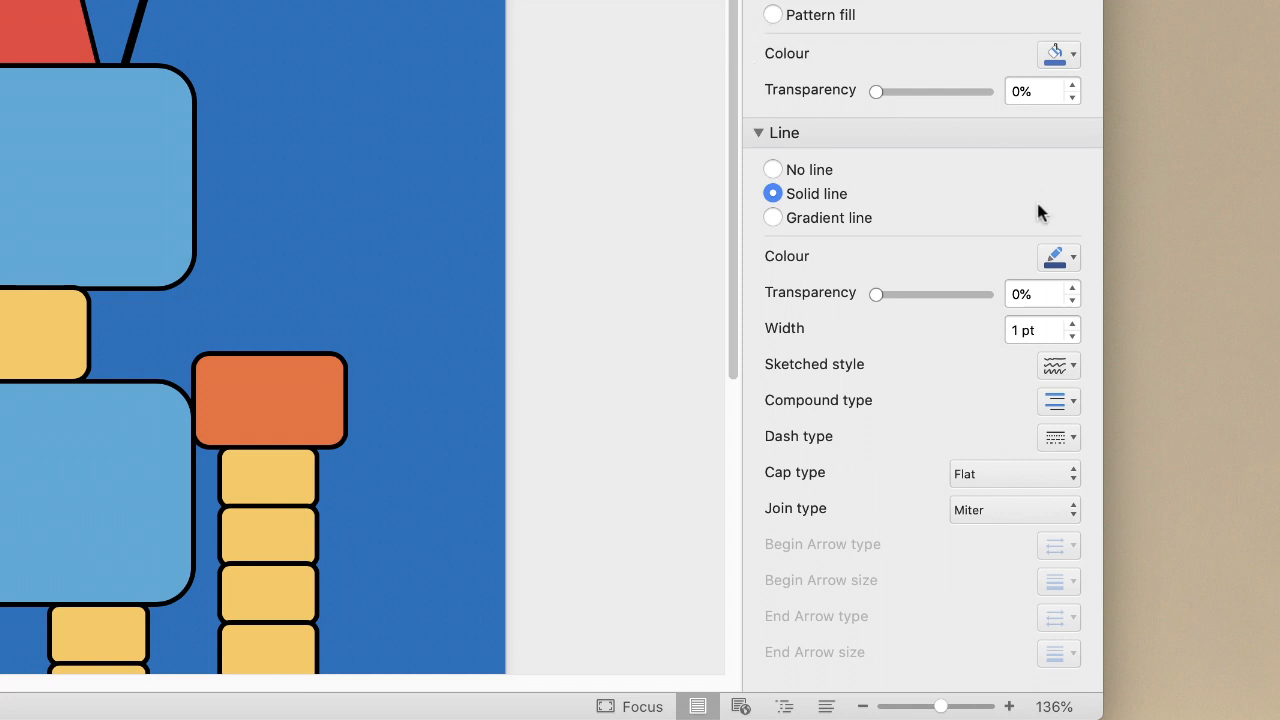
# Step: Give the antenna circle a black outline with a width of 3 pt
pyautogui.click(1075, 260)
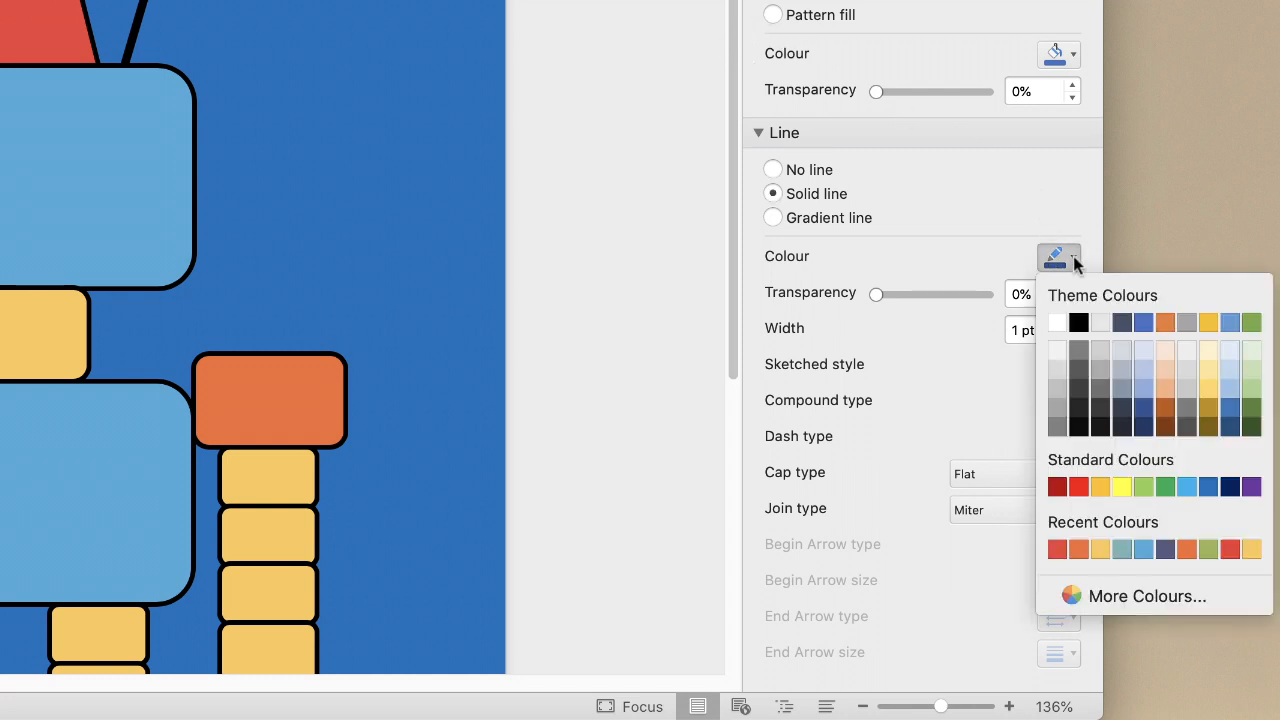
pyautogui.click(1078, 322)
pyautogui.click(1042, 333)
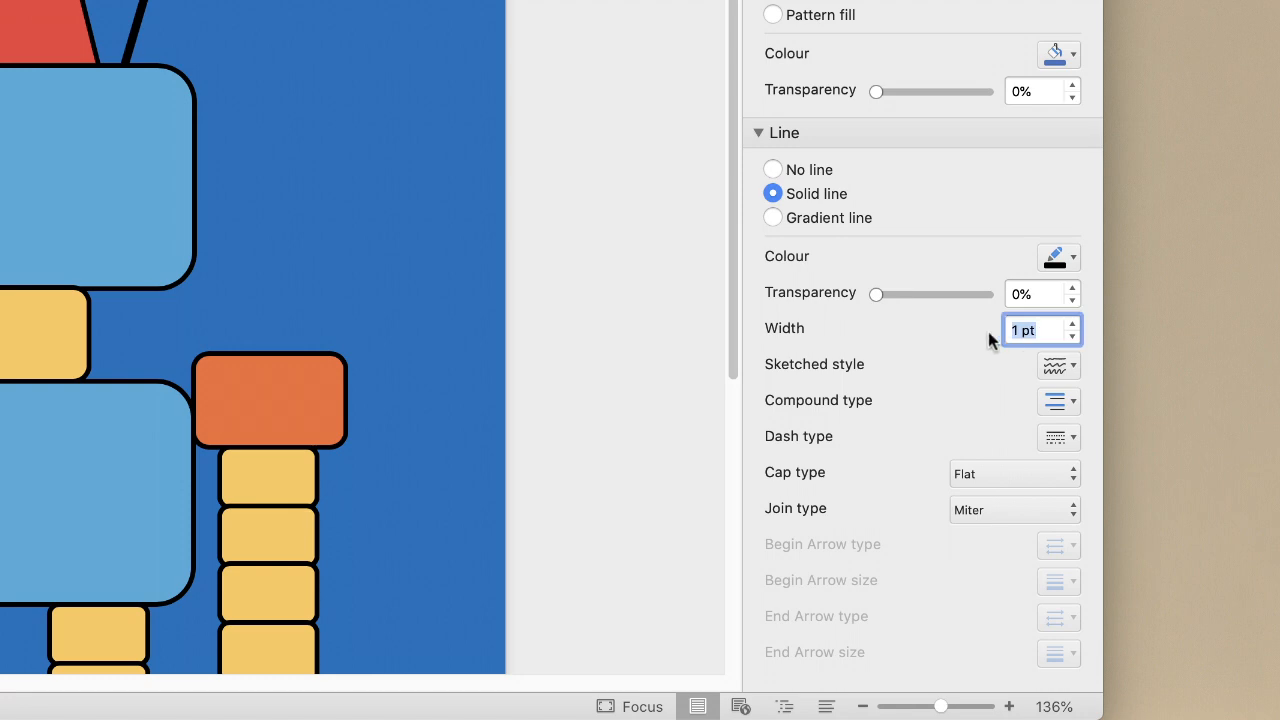
pyautogui.press('Return')
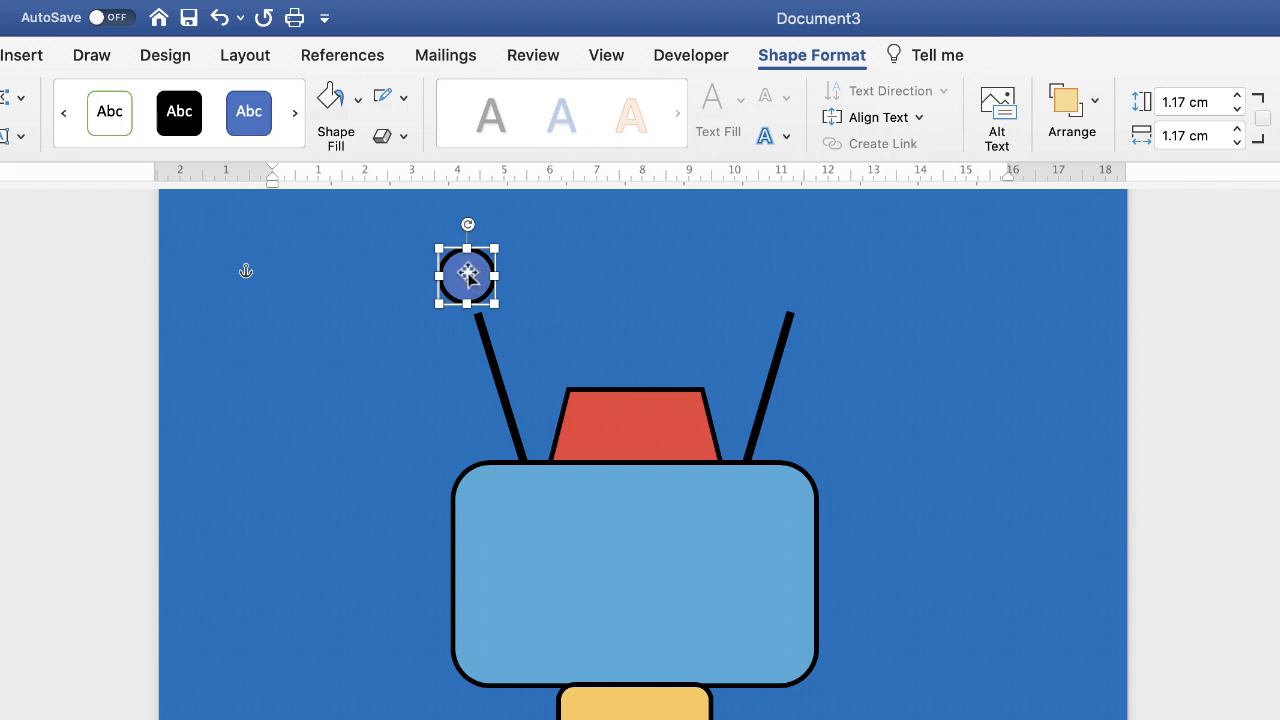
# Step: Copy the circle to the right antenna and position both circles on the antenna tips
pyautogui.moveTo(469, 276); pyautogui.dragTo(803, 291)
pyautogui.moveTo(477, 286); pyautogui.dragTo(469, 289)
pyautogui.moveTo(806, 291); pyautogui.dragTo(800, 291)
pyautogui.click(640, 290)
pyautogui.click(470, 285)
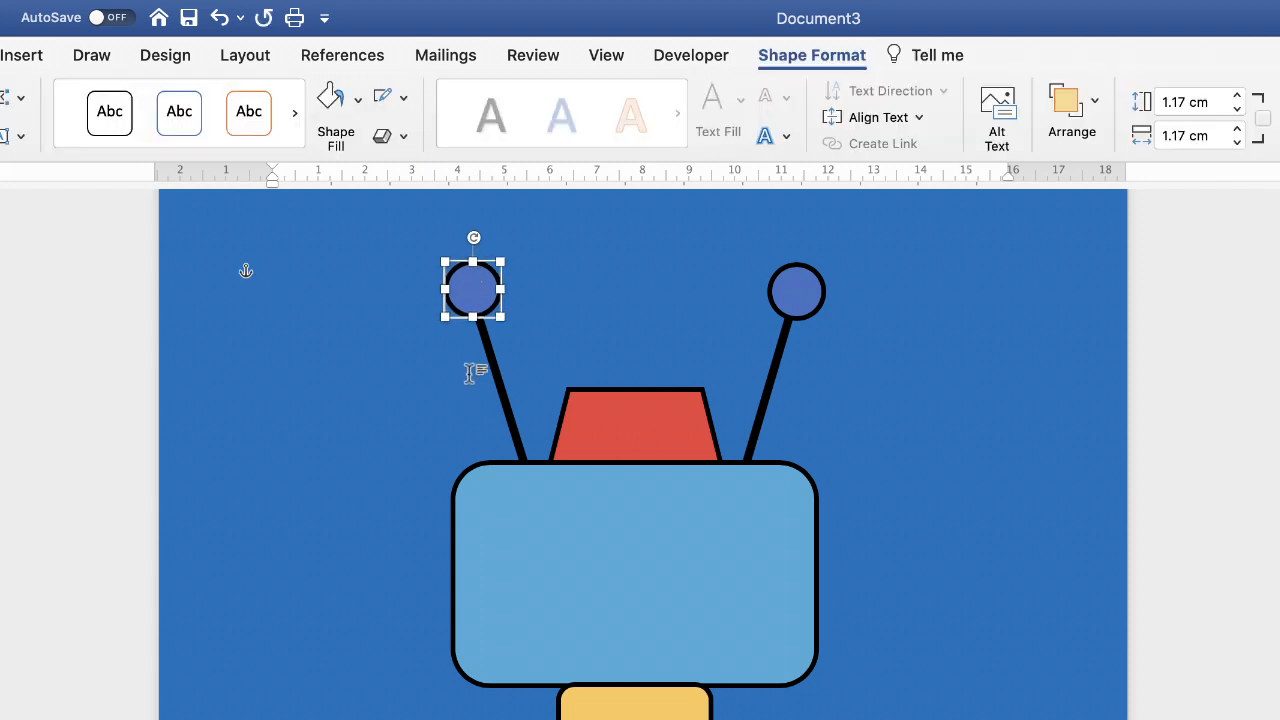
pyautogui.click(443, 357)
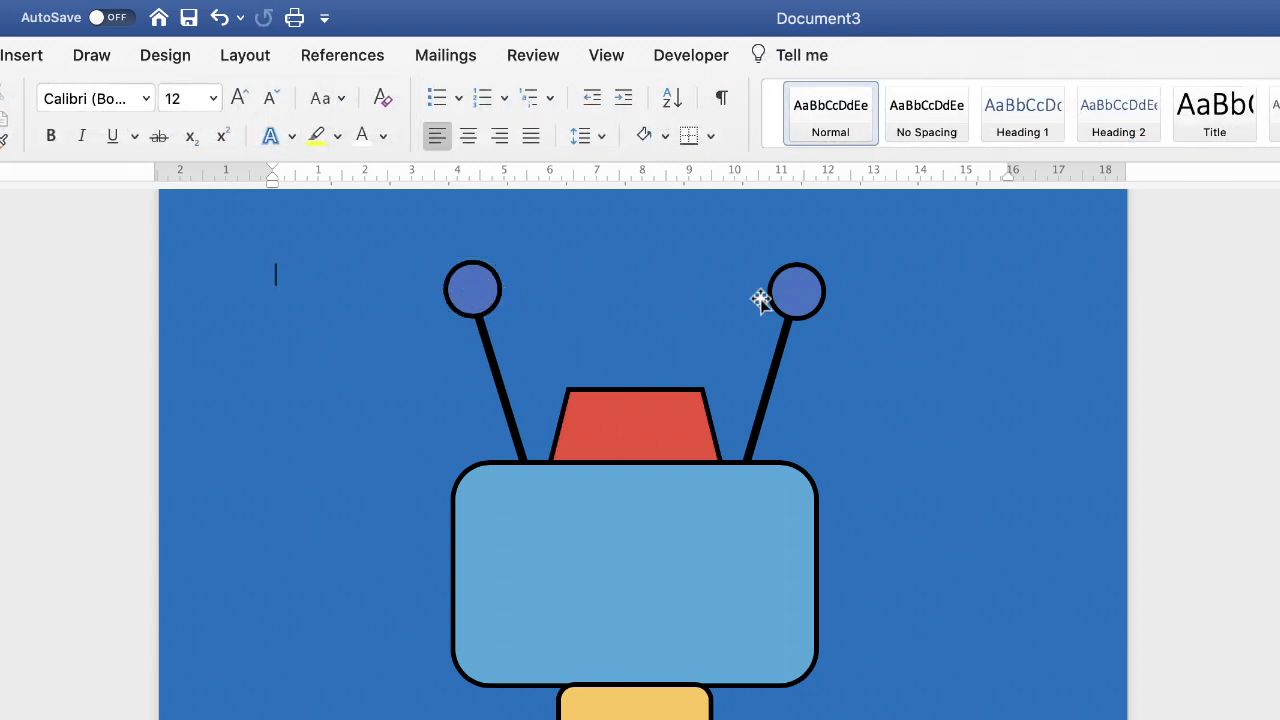
# Step: Align the two antenna circles to each other by their top edges
pyautogui.click(796, 290)
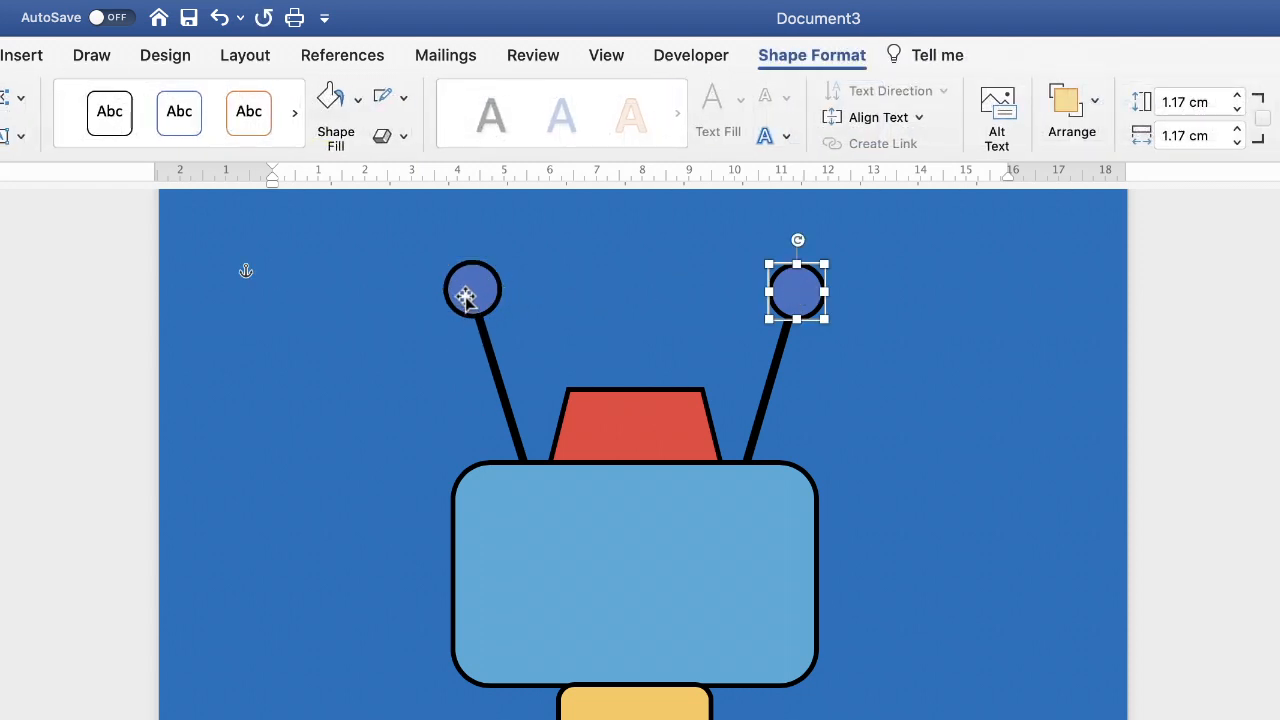
pyautogui.keyDown('shift'); pyautogui.click(467, 291); pyautogui.keyUp('shift')
pyautogui.click(1094, 107)
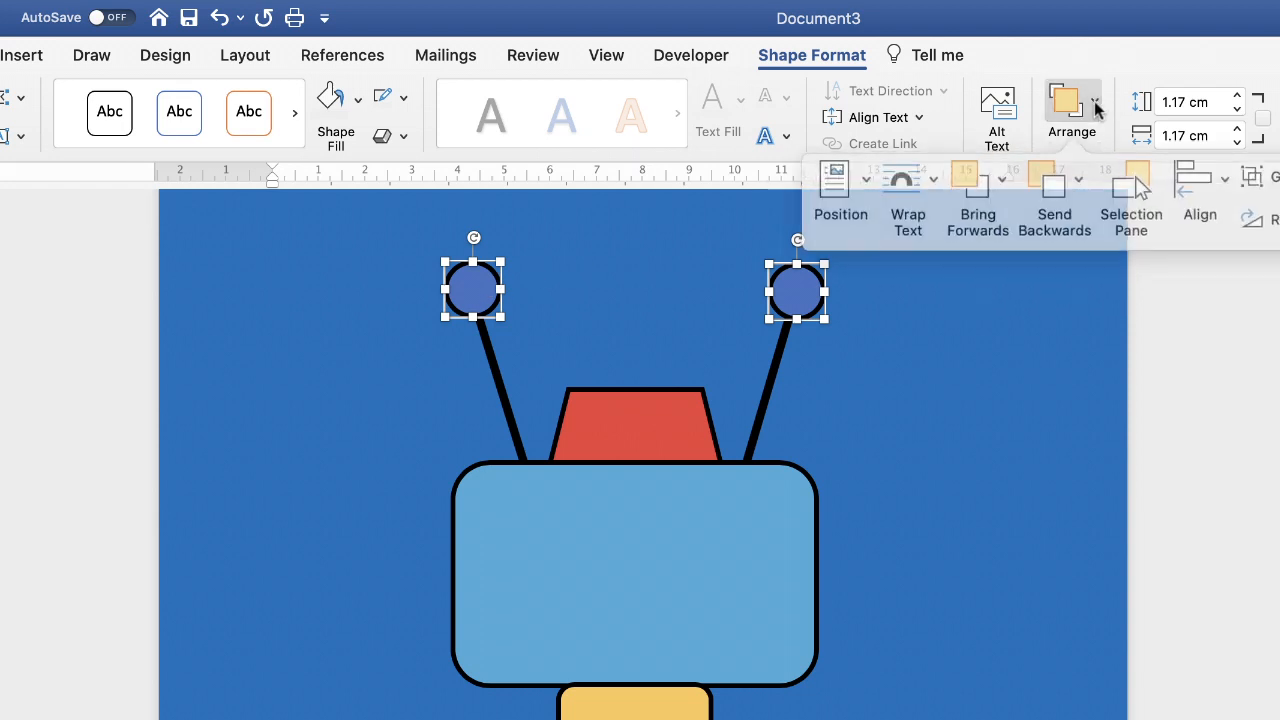
pyautogui.click(1207, 179)
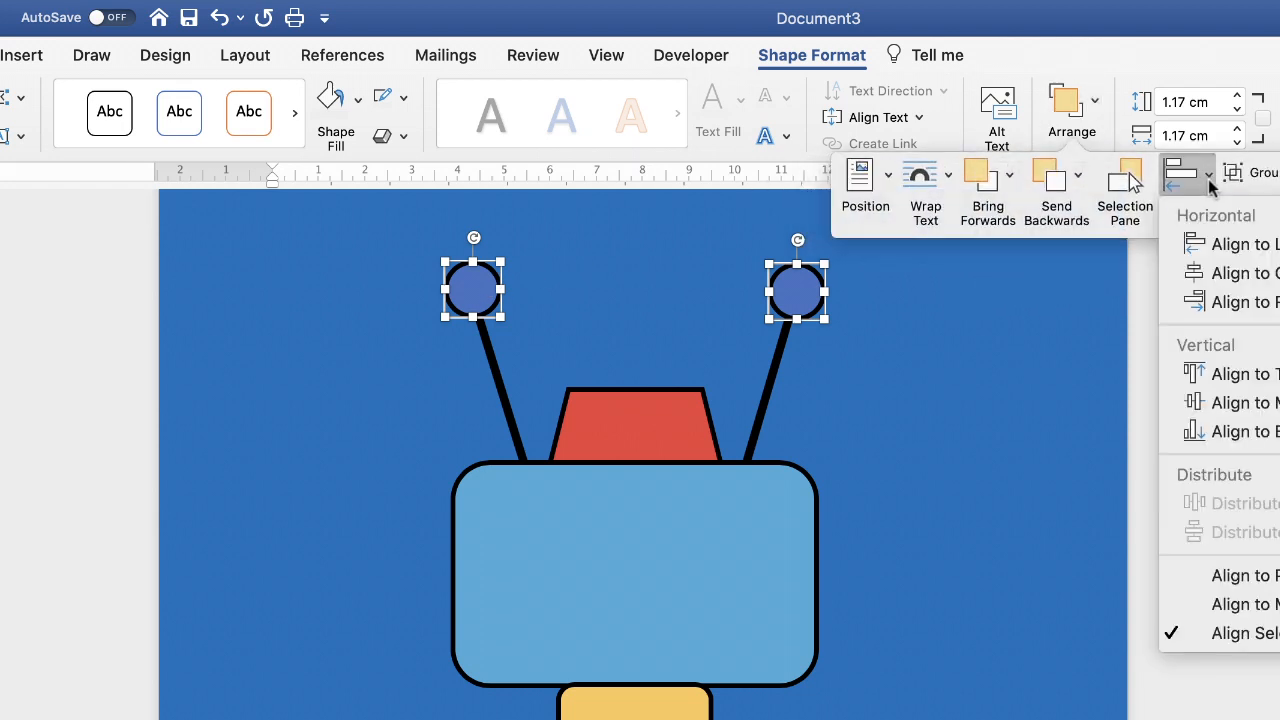
pyautogui.click(1219, 376)
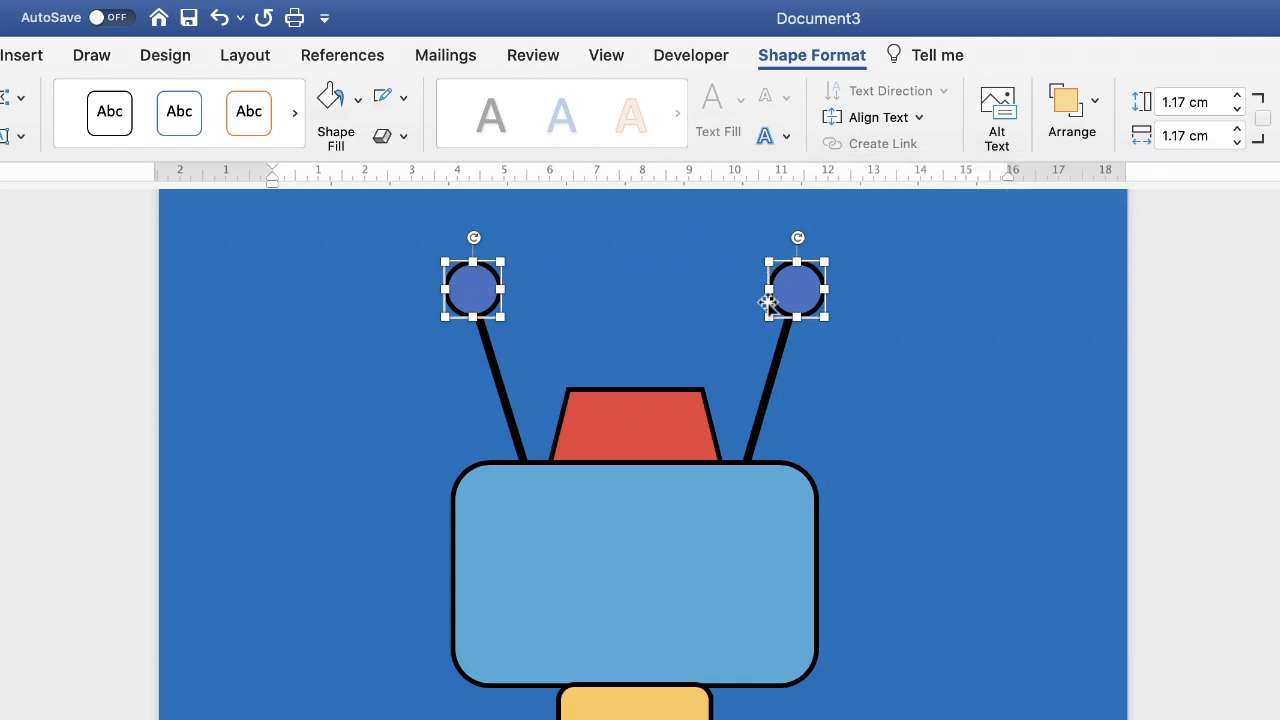
pyautogui.click(912, 369)
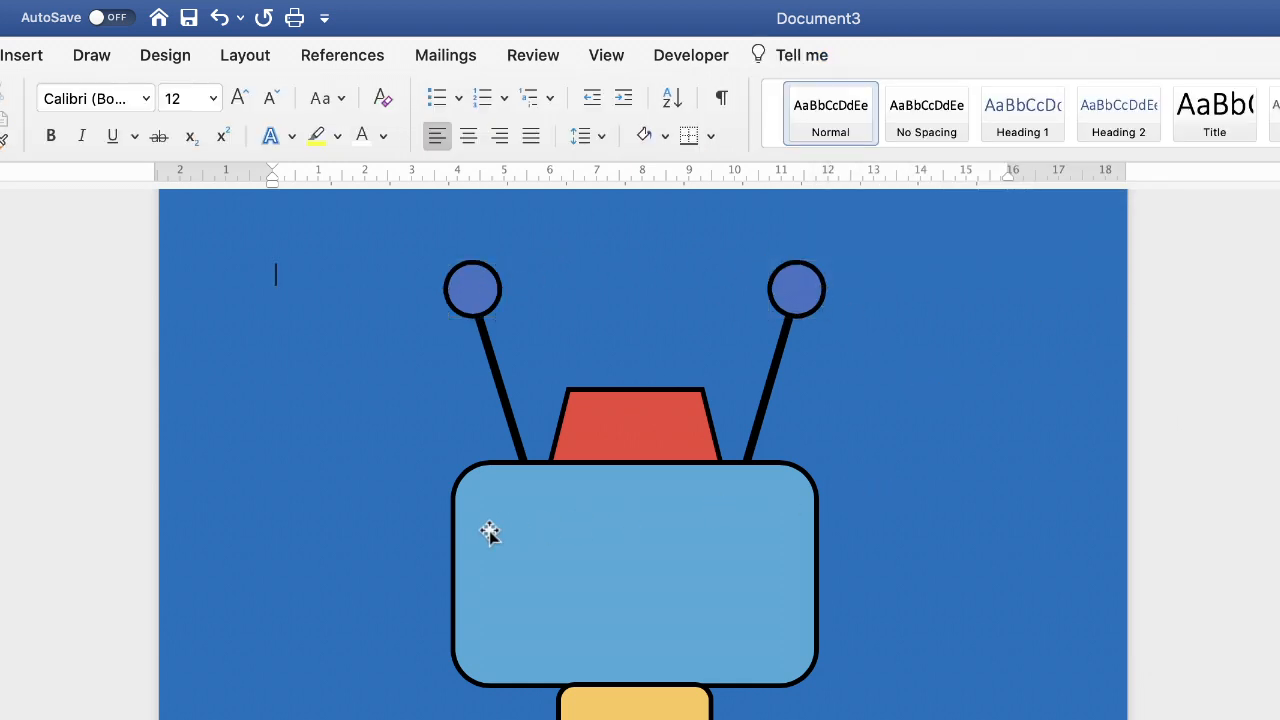
# Step: Make a larger white-filled eye on the left side of the robot's head from a copy of the left antenna circle
pyautogui.click(479, 288)
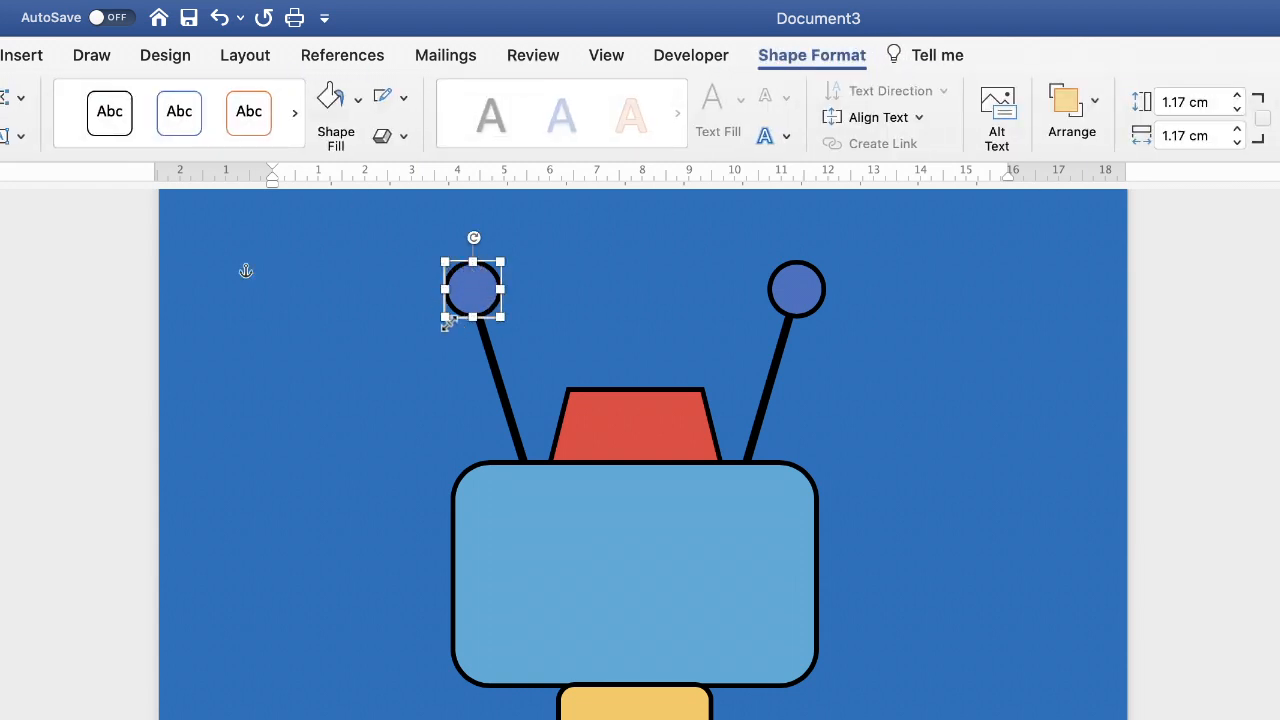
pyautogui.press('super+v')
pyautogui.moveTo(496, 312); pyautogui.dragTo(547, 572)
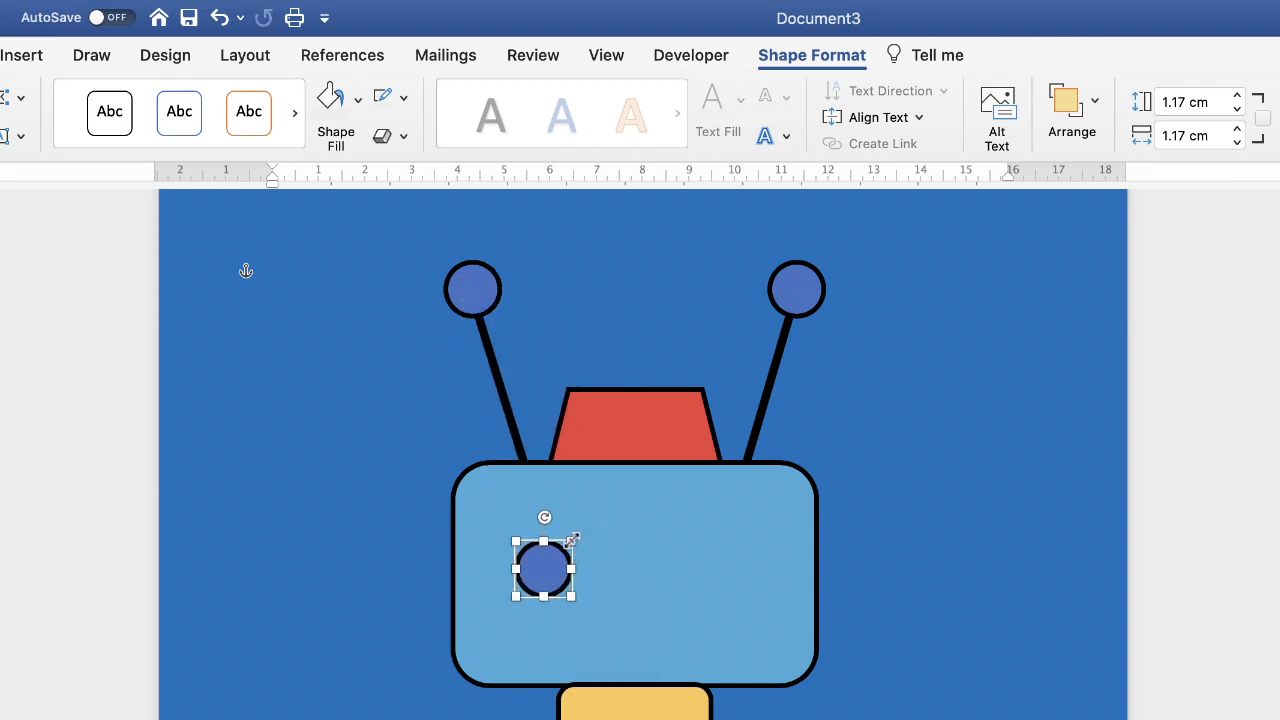
pyautogui.moveTo(571, 540); pyautogui.dragTo(552, 563)
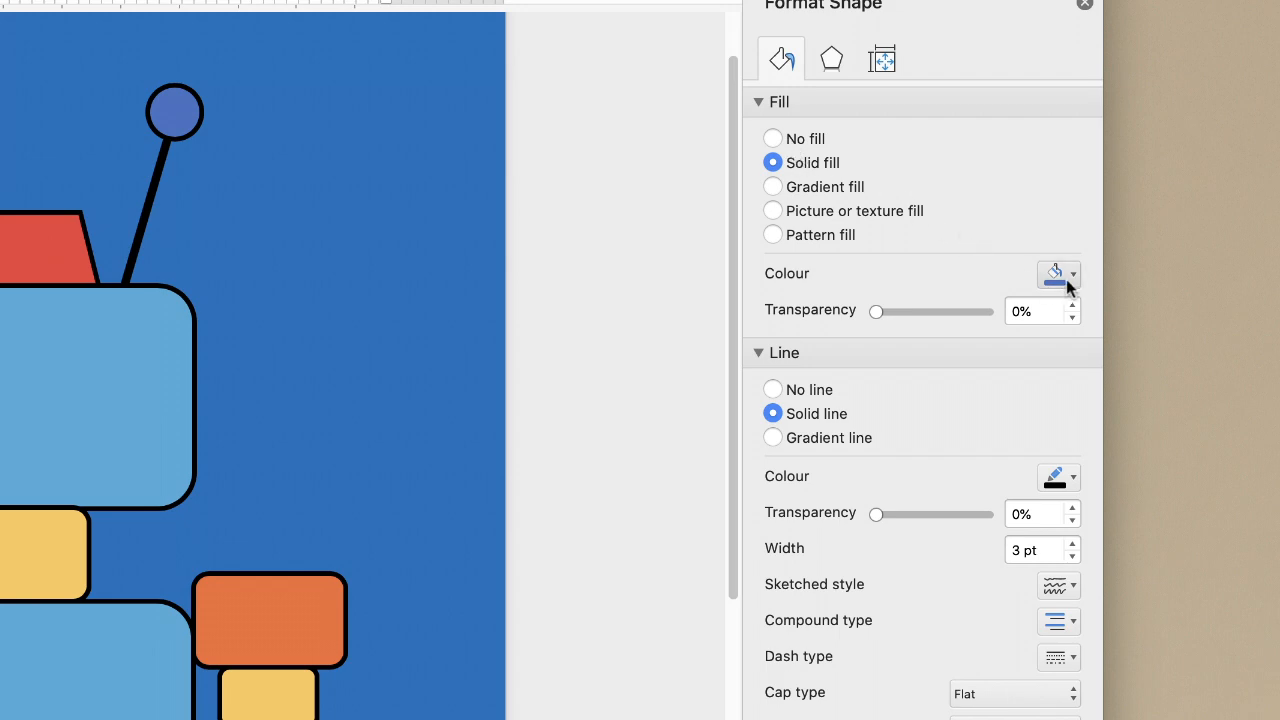
pyautogui.click(1066, 279)
pyautogui.click(1054, 338)
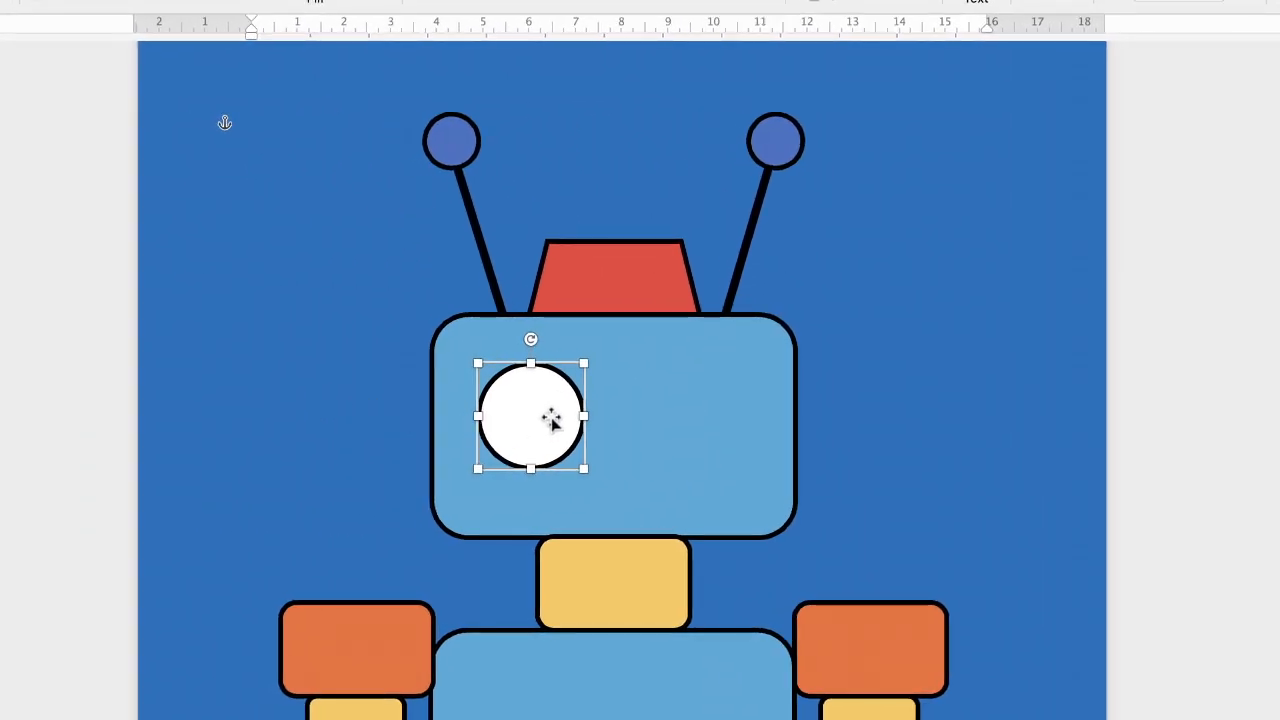
# Step: Make a black pupil about 0.74 cm wide inside the white eye from a scaled-down copy of the eye circle
pyautogui.hotkey('ctrl', 'v')
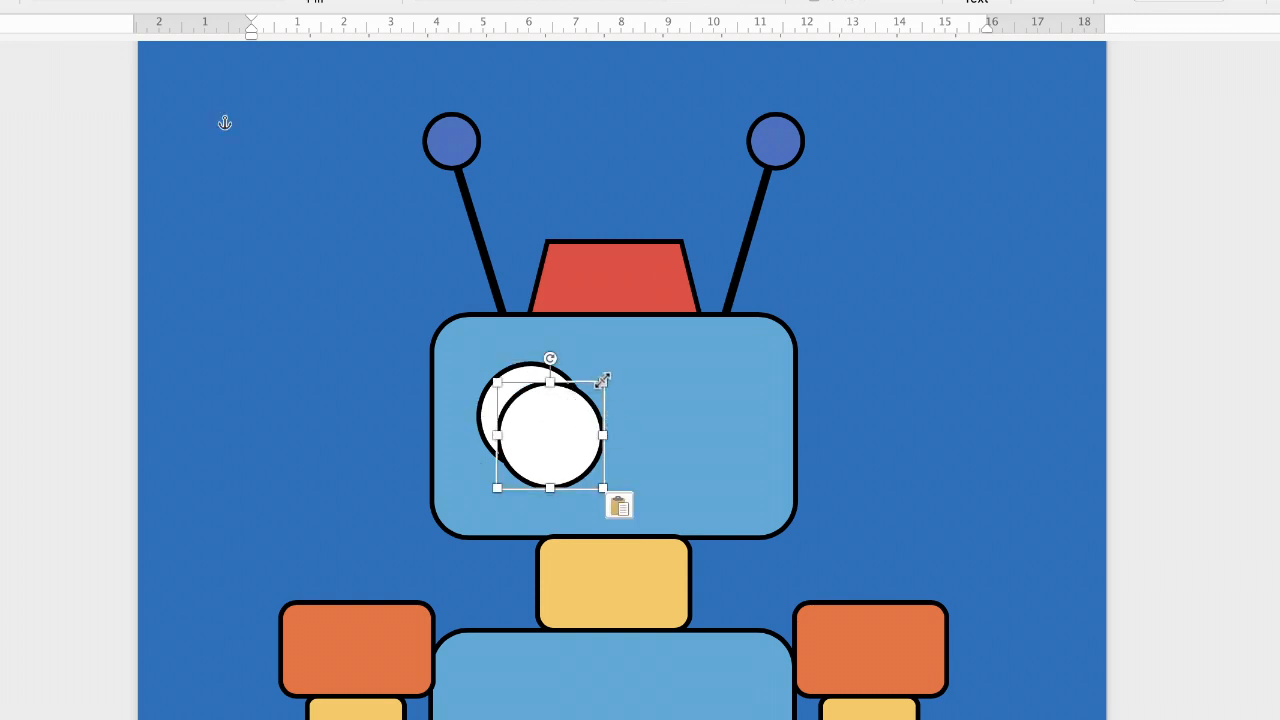
pyautogui.moveTo(603, 380); pyautogui.dragTo(531, 414)
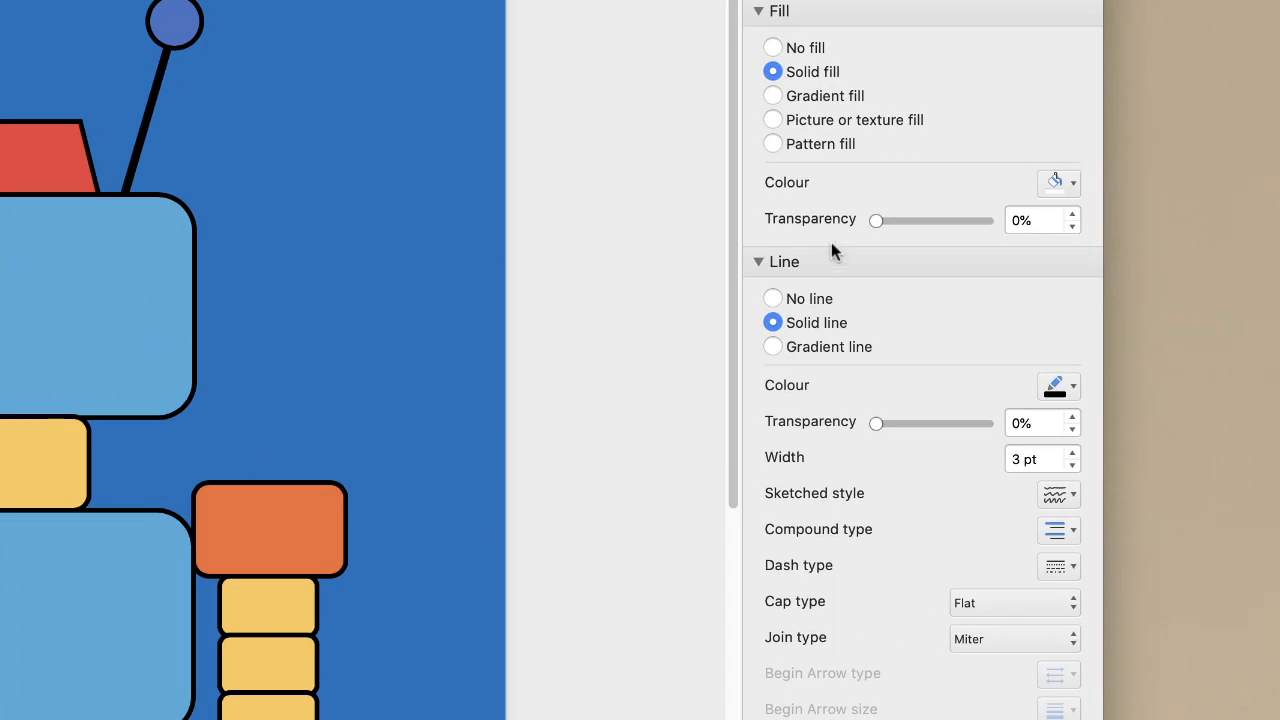
pyautogui.click(1073, 188)
pyautogui.click(1079, 249)
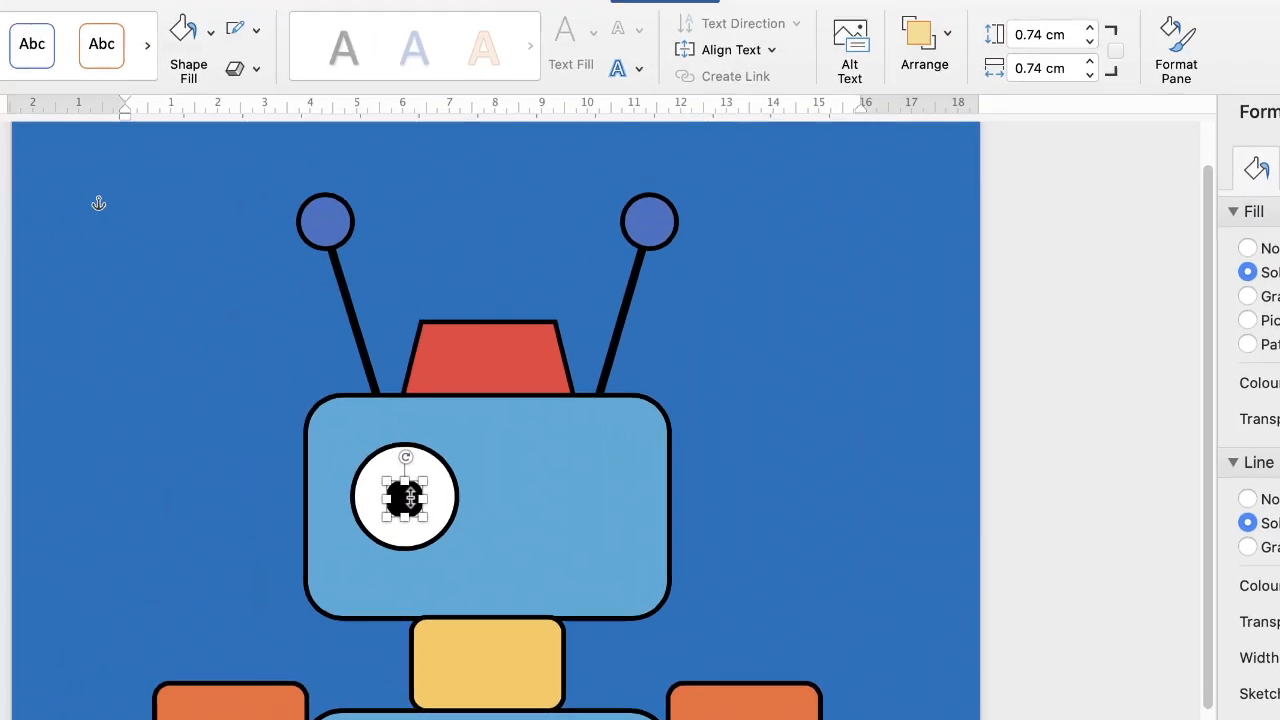
# Step: Align the black pupil and the white eye circle horizontally by their centres
pyautogui.keyDown('shift'); pyautogui.click(487, 522); pyautogui.keyUp('shift')
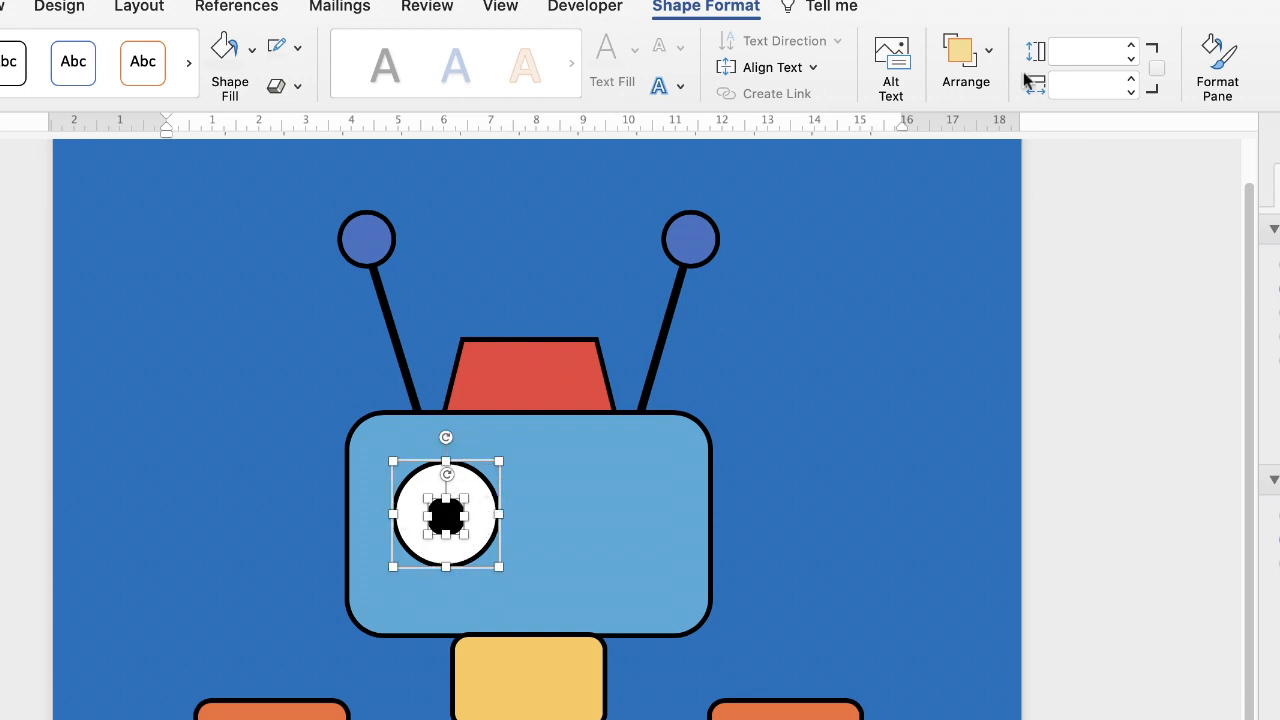
pyautogui.click(990, 64)
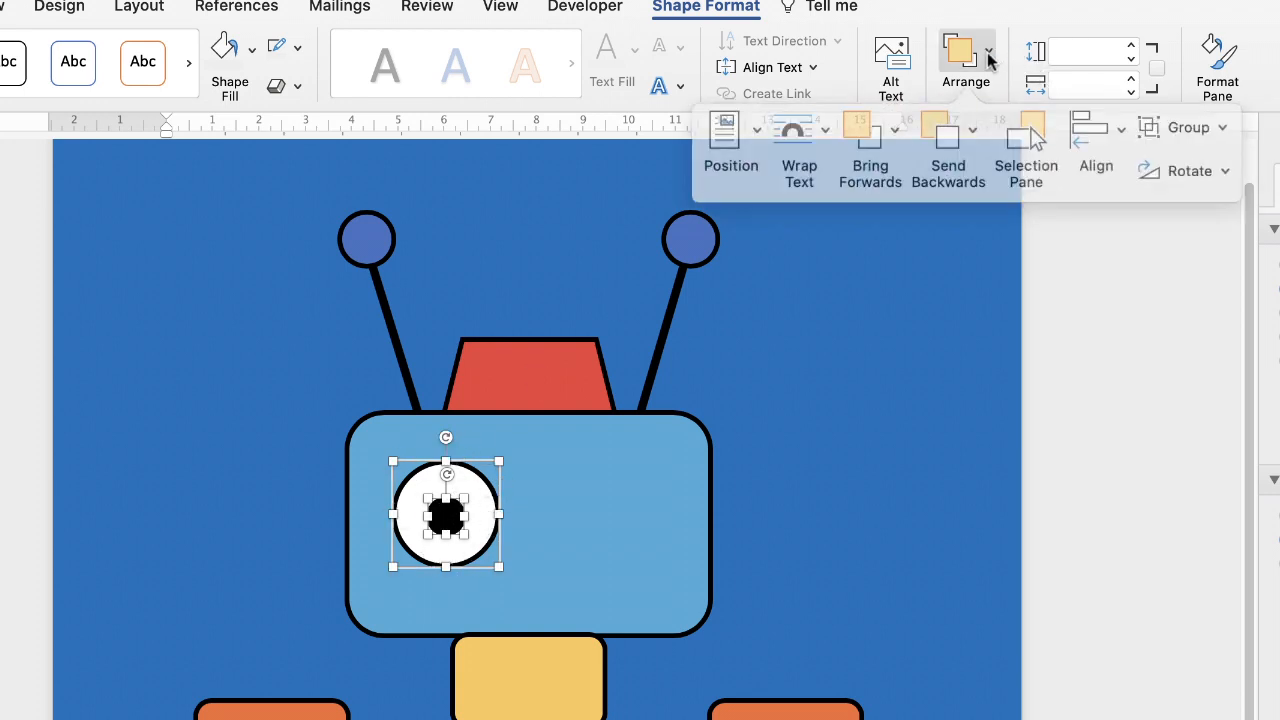
pyautogui.click(1101, 127)
pyautogui.click(1138, 225)
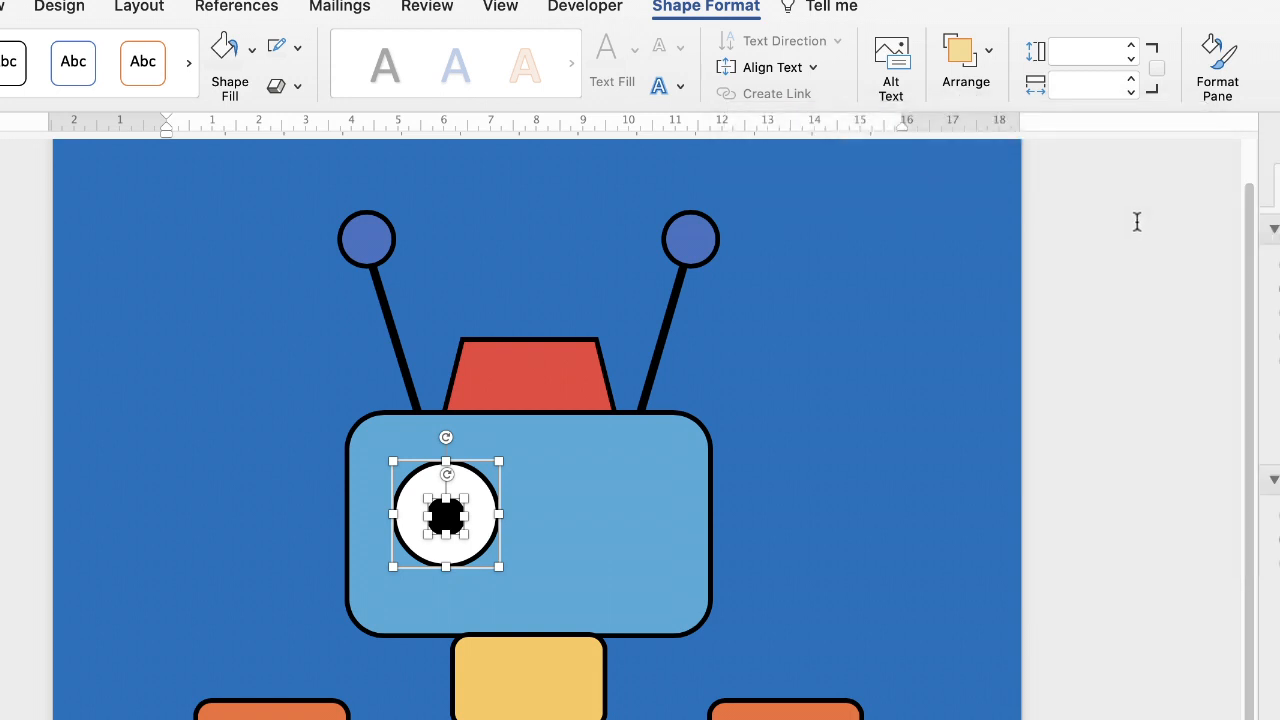
# Step: Align the black pupil and the white eye circle vertically by their middles
pyautogui.click(990, 64)
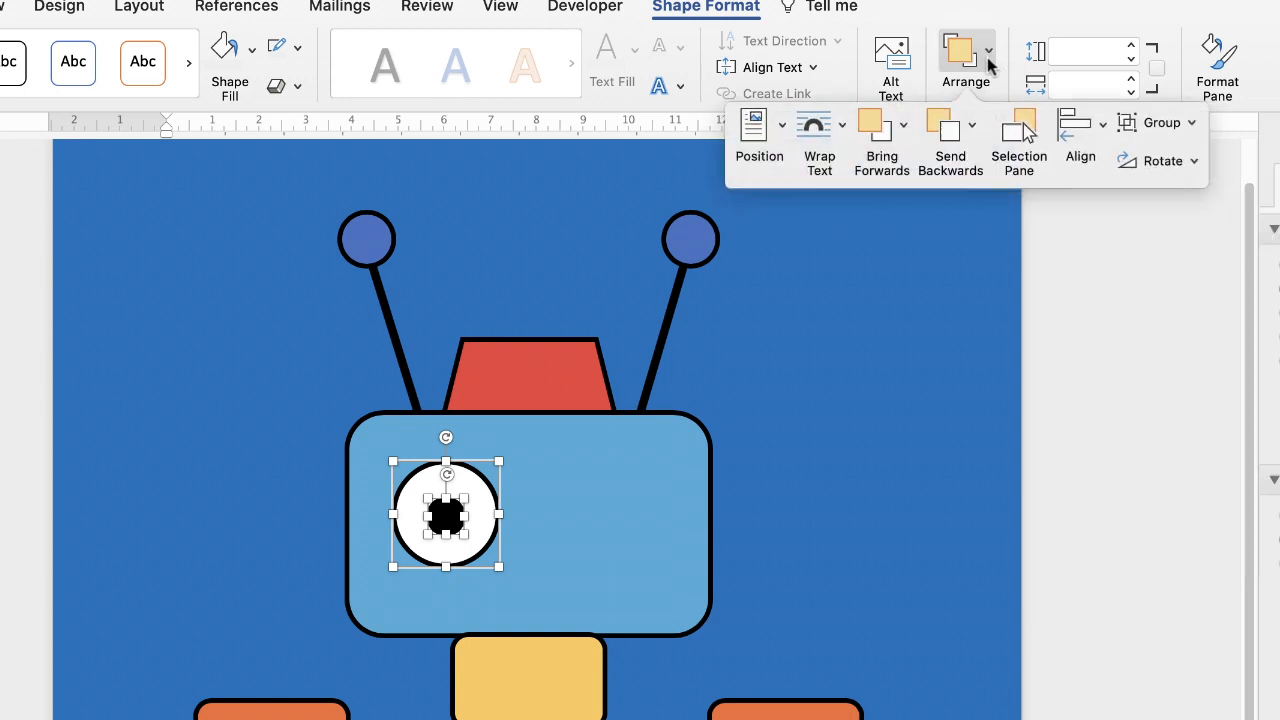
pyautogui.click(1101, 130)
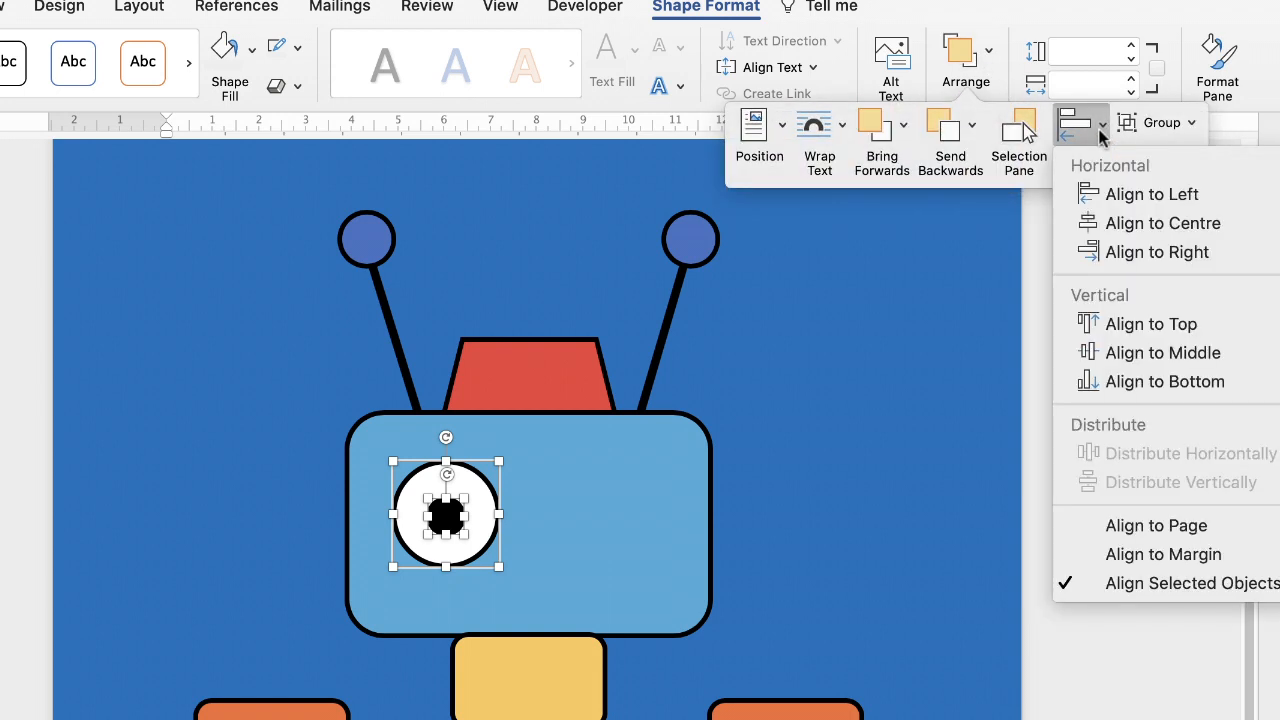
pyautogui.click(1138, 354)
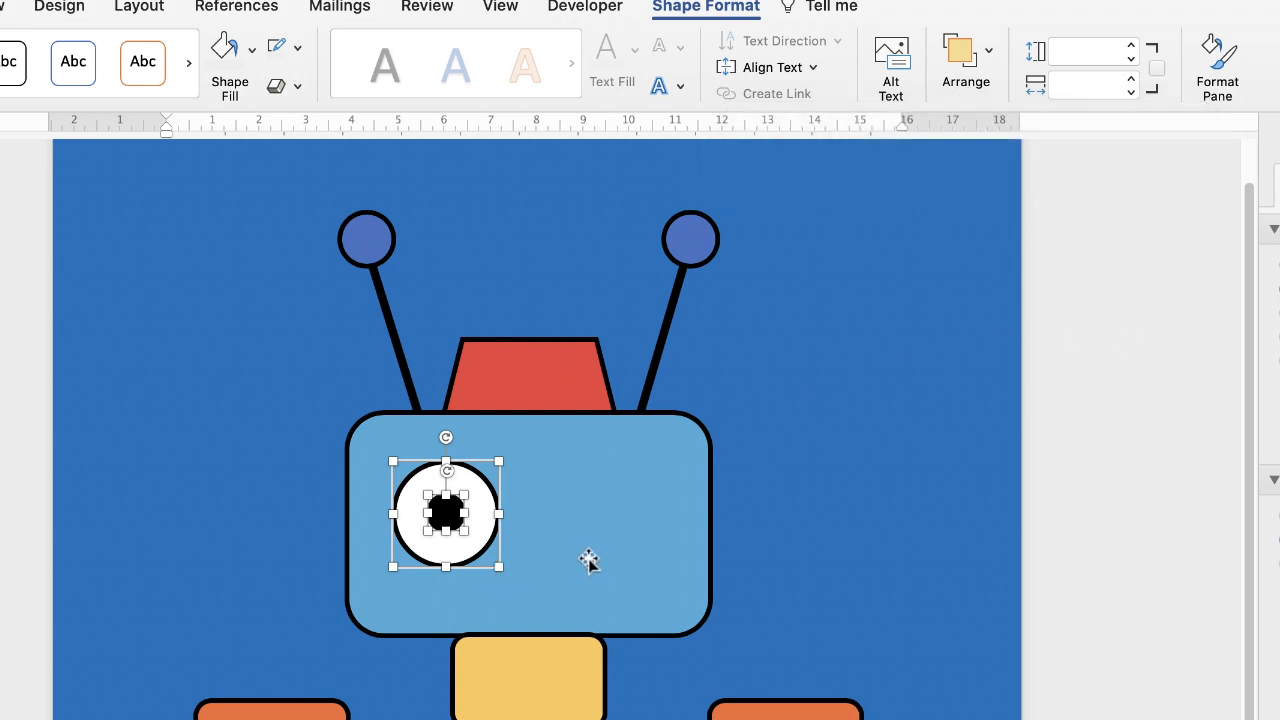
pyautogui.click(782, 528)
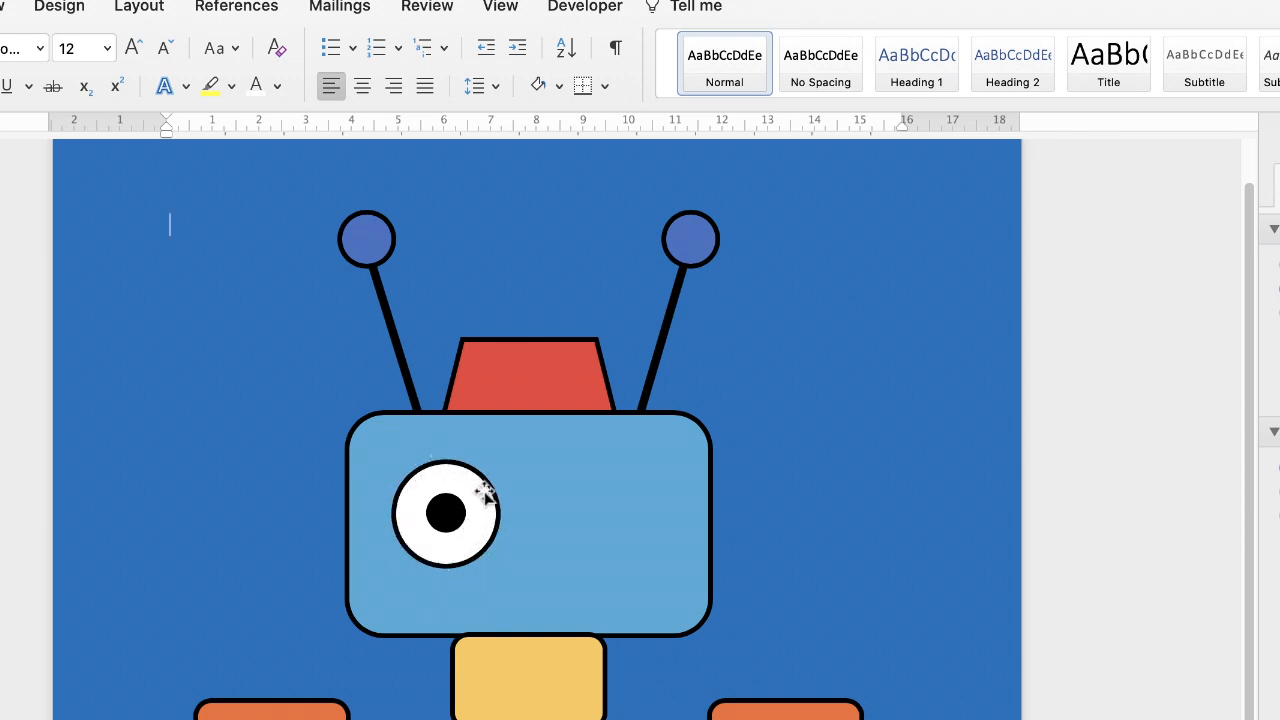
# Step: Thicken the black outline of the white eye circle
pyautogui.click(470, 561)
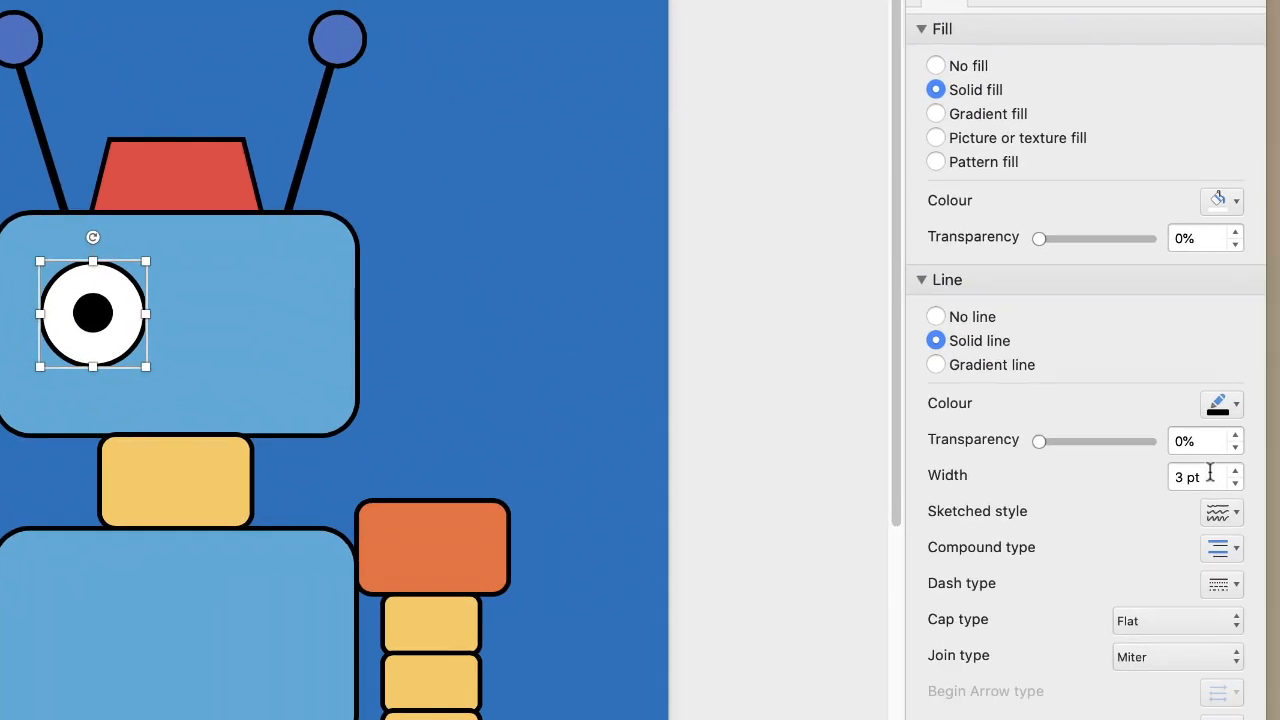
pyautogui.moveTo(1206, 476); pyautogui.dragTo(1169, 478)
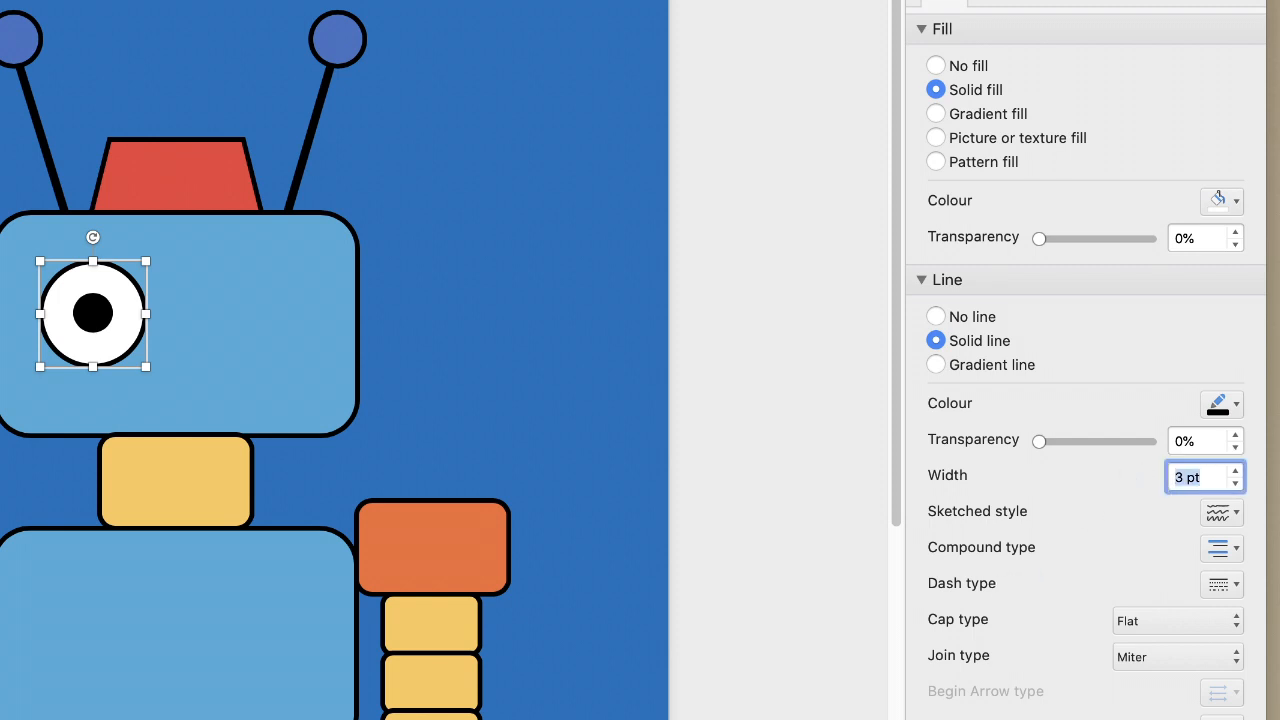
pyautogui.press('Return')
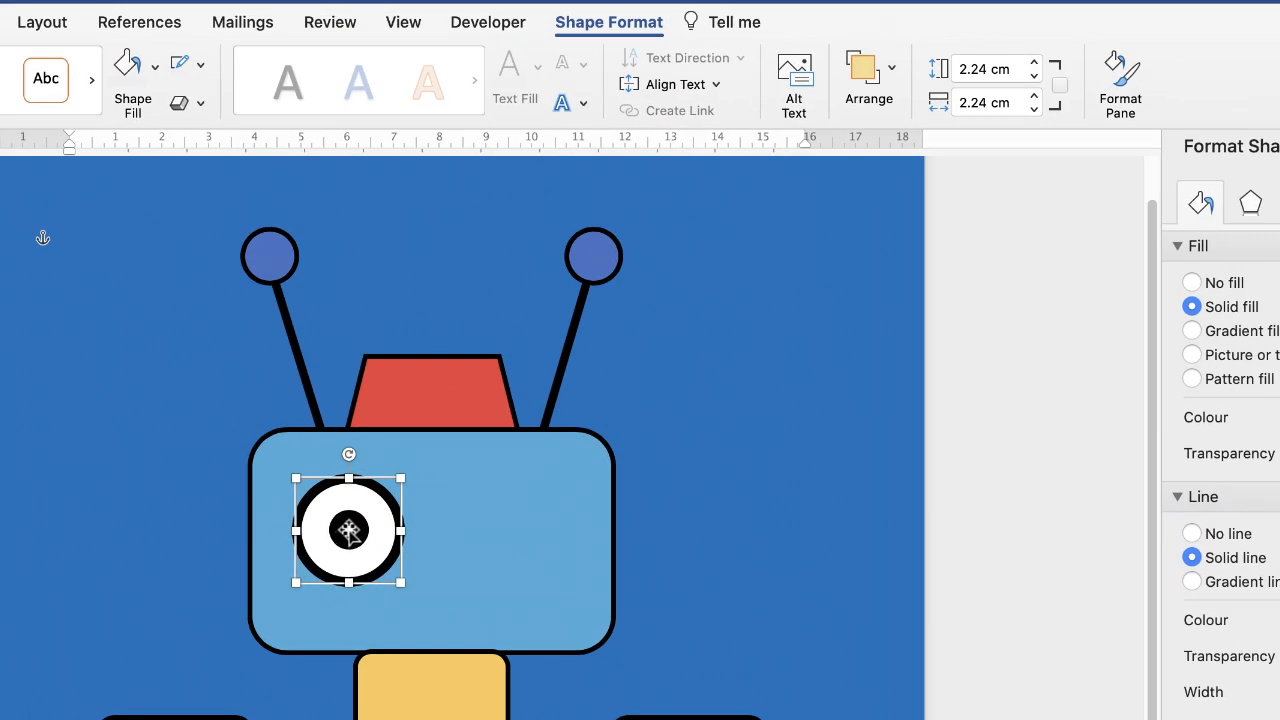
# Step: Group the black pupil with the white eye circle
pyautogui.click(349, 530)
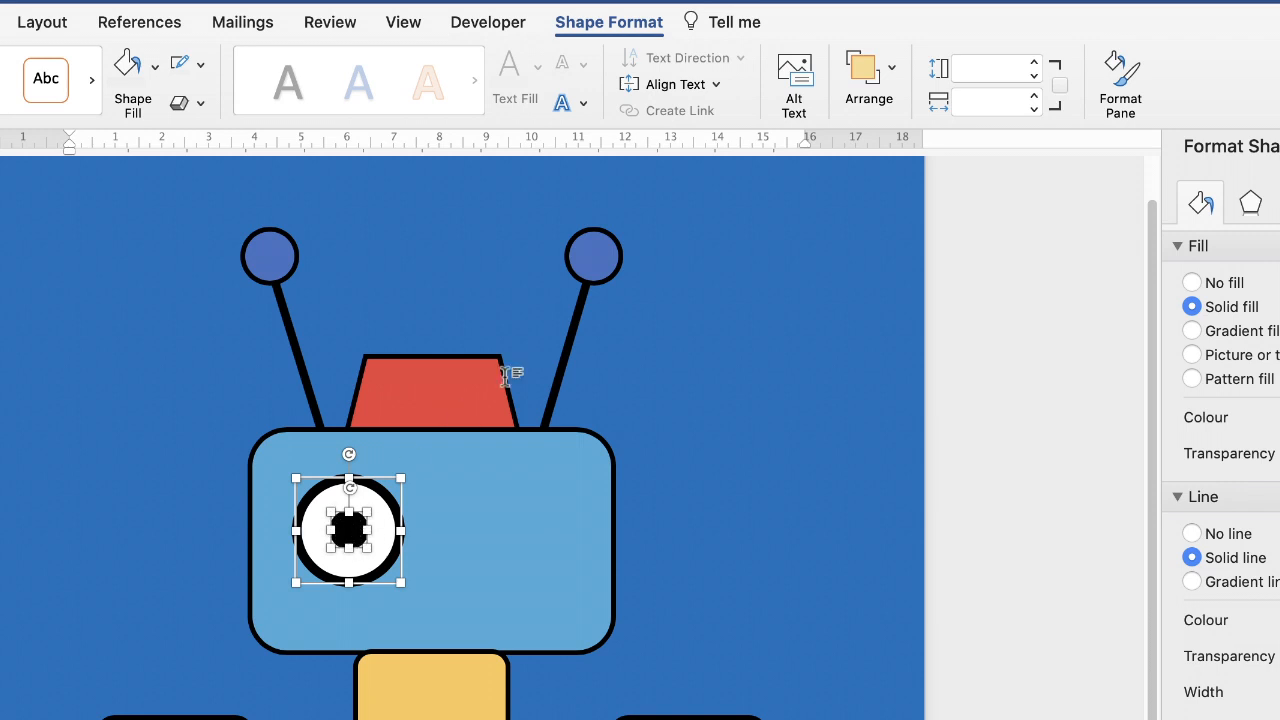
pyautogui.click(868, 75)
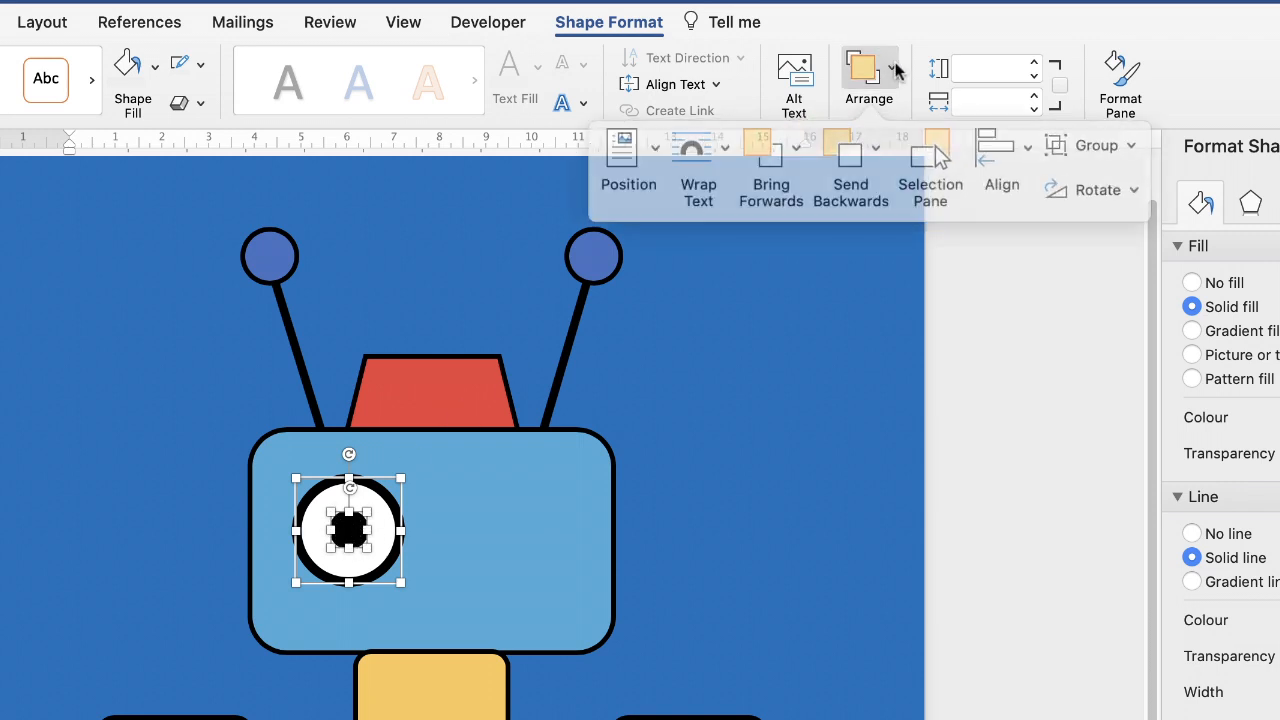
pyautogui.click(1096, 145)
pyautogui.click(1100, 175)
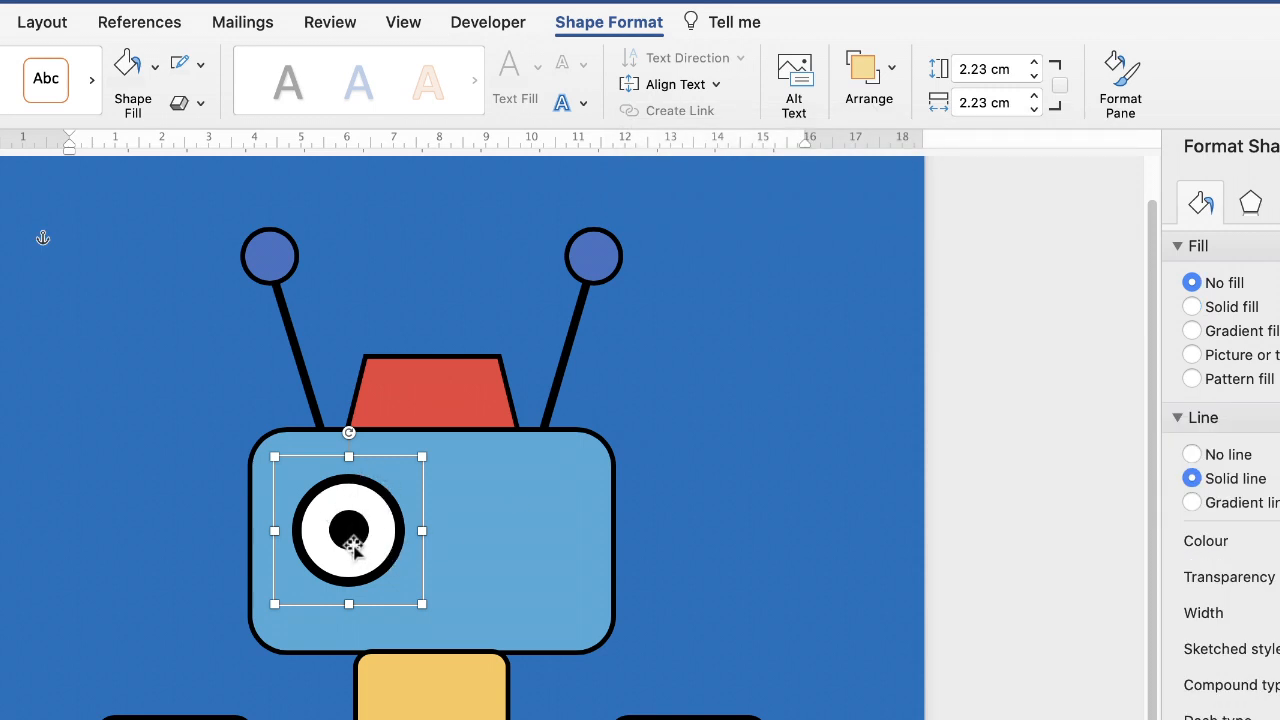
# Step: Place a copy of the grouped eye on the right side of the robot's head and align both eyes by their top edges
pyautogui.moveTo(366, 531); pyautogui.dragTo(506, 531)
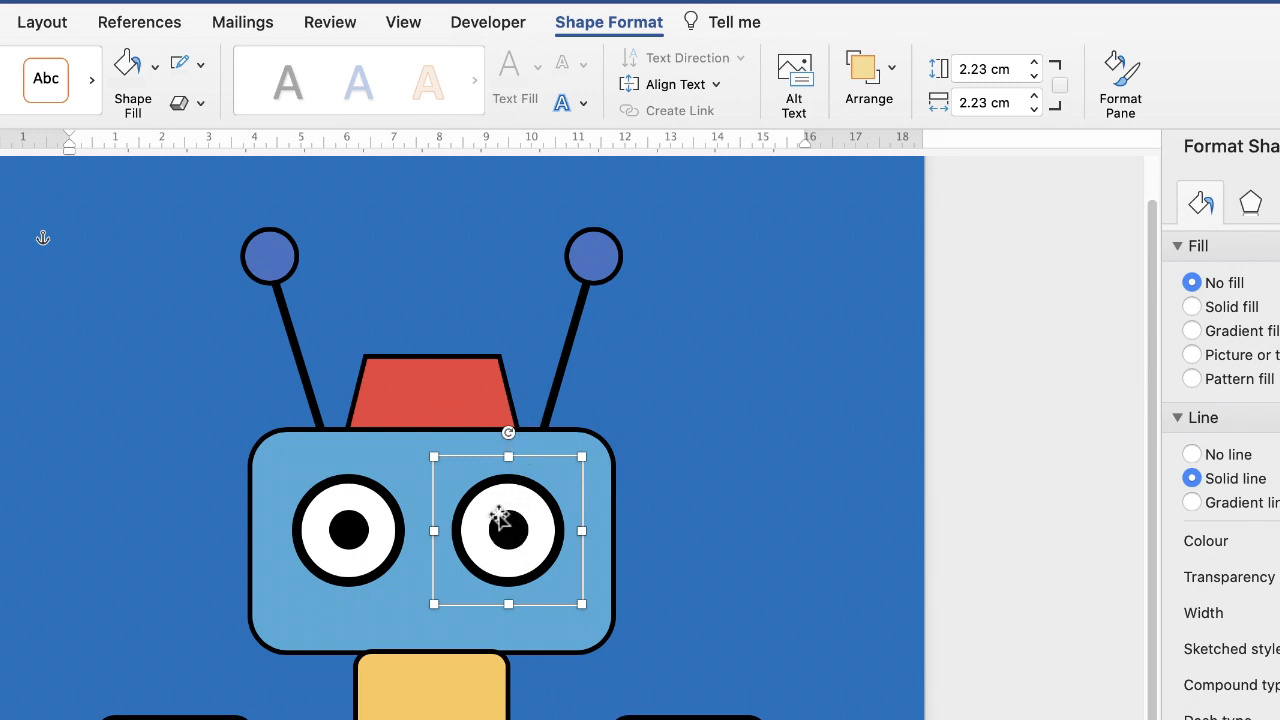
pyautogui.moveTo(497, 520); pyautogui.dragTo(502, 523)
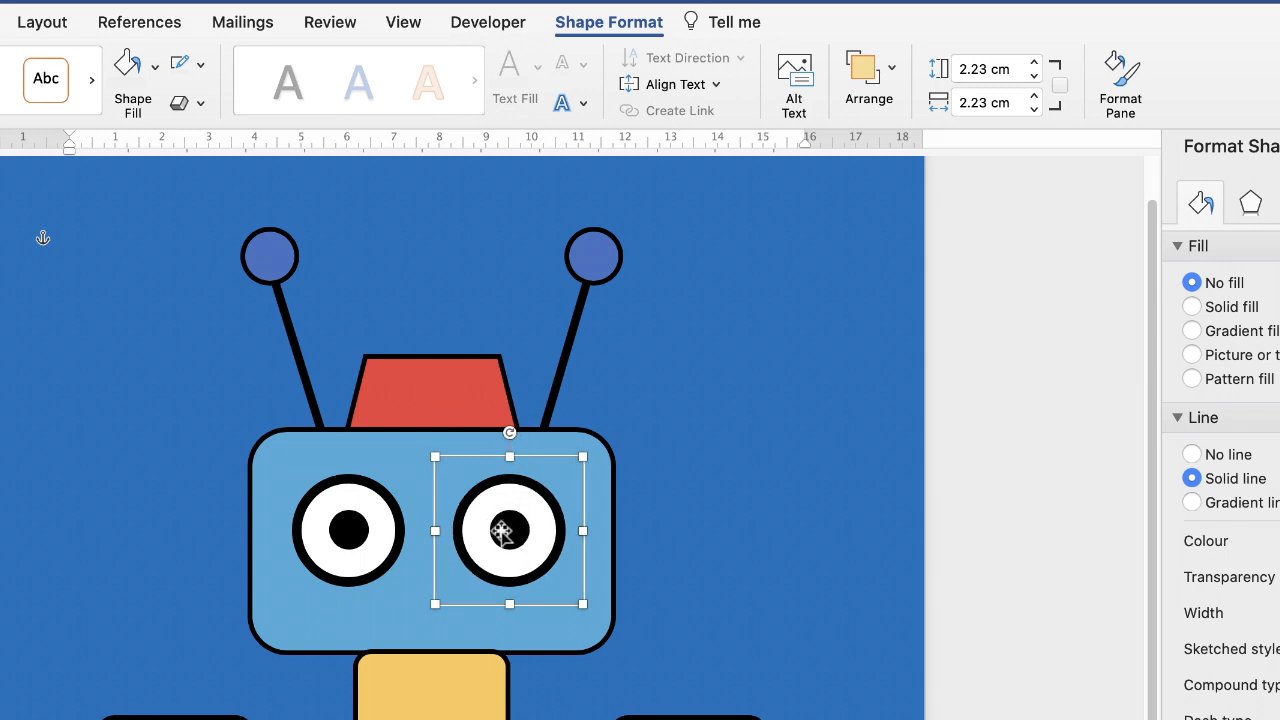
pyautogui.keyDown('shift'); pyautogui.click(356, 529); pyautogui.keyUp('shift')
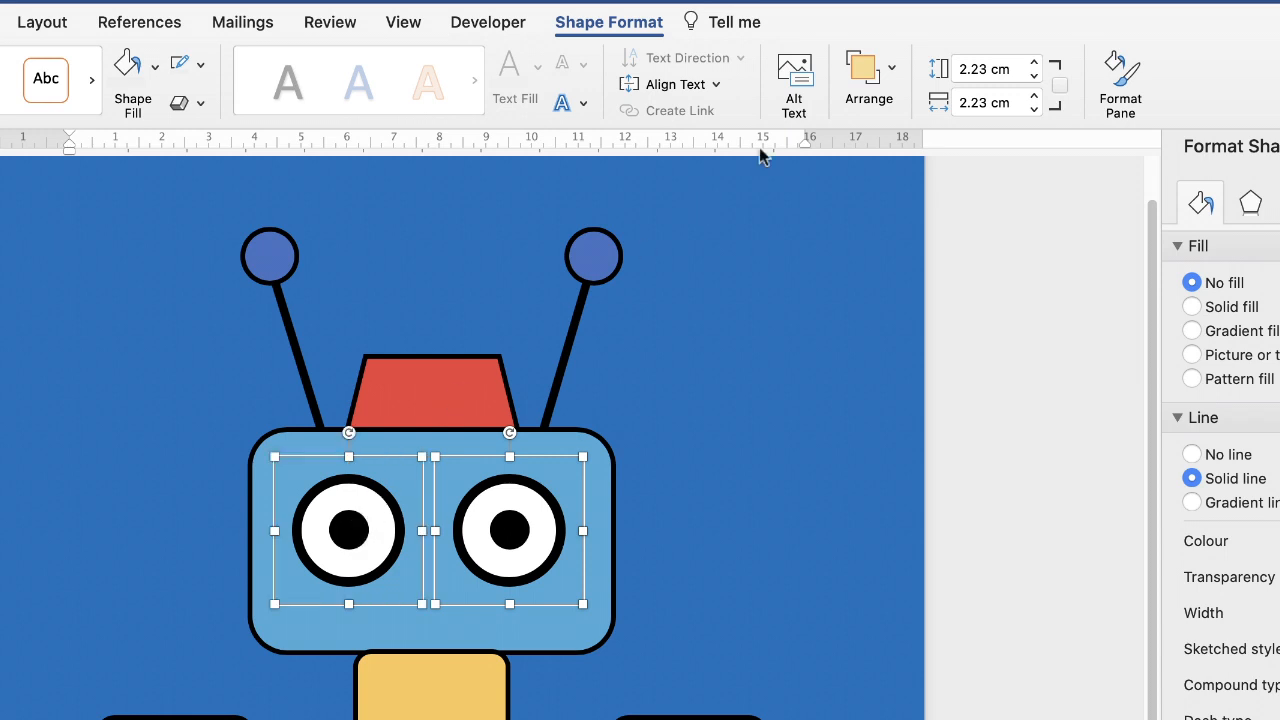
pyautogui.click(890, 72)
pyautogui.click(1005, 148)
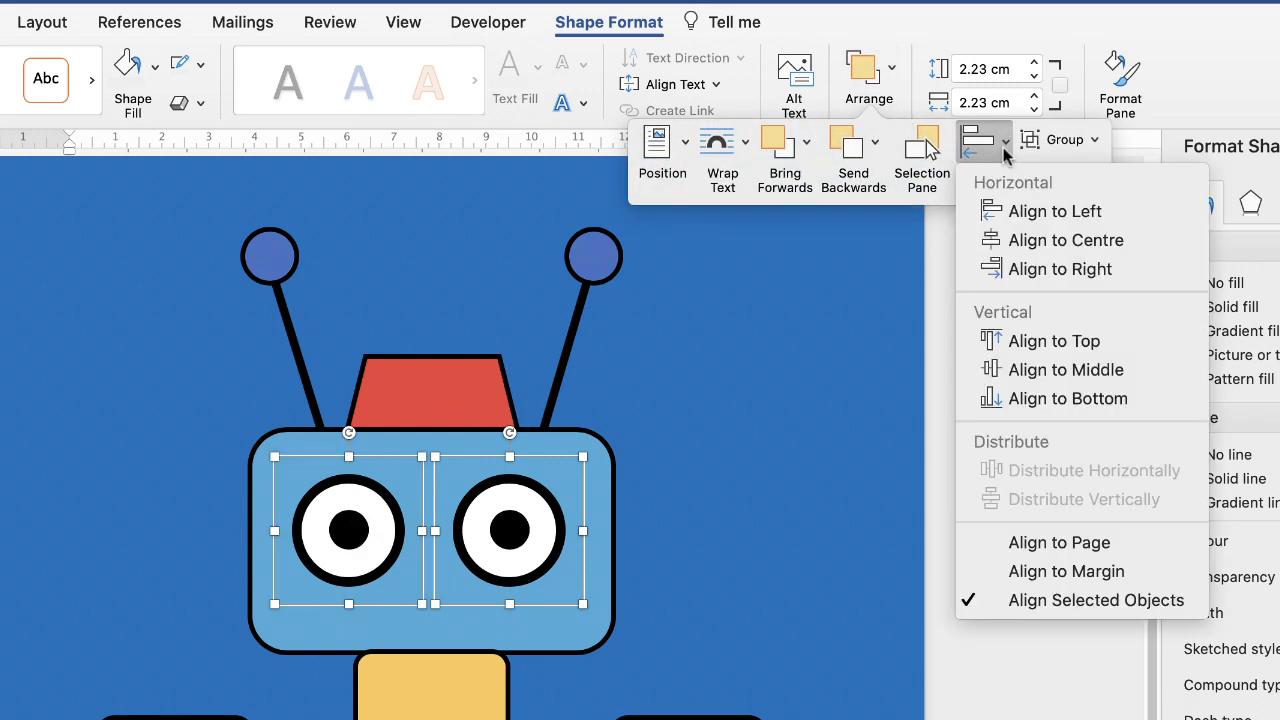
pyautogui.click(1030, 345)
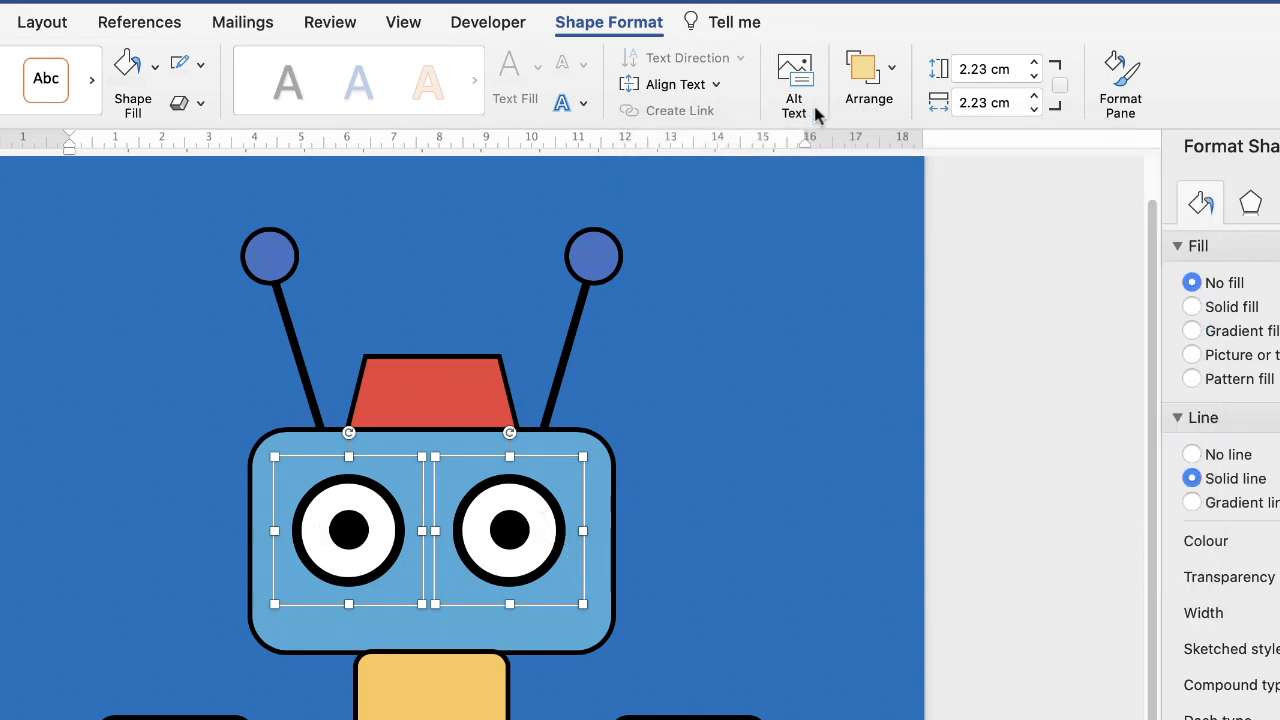
# Step: Group the two eyes into a single object
pyautogui.click(895, 72)
pyautogui.click(1082, 146)
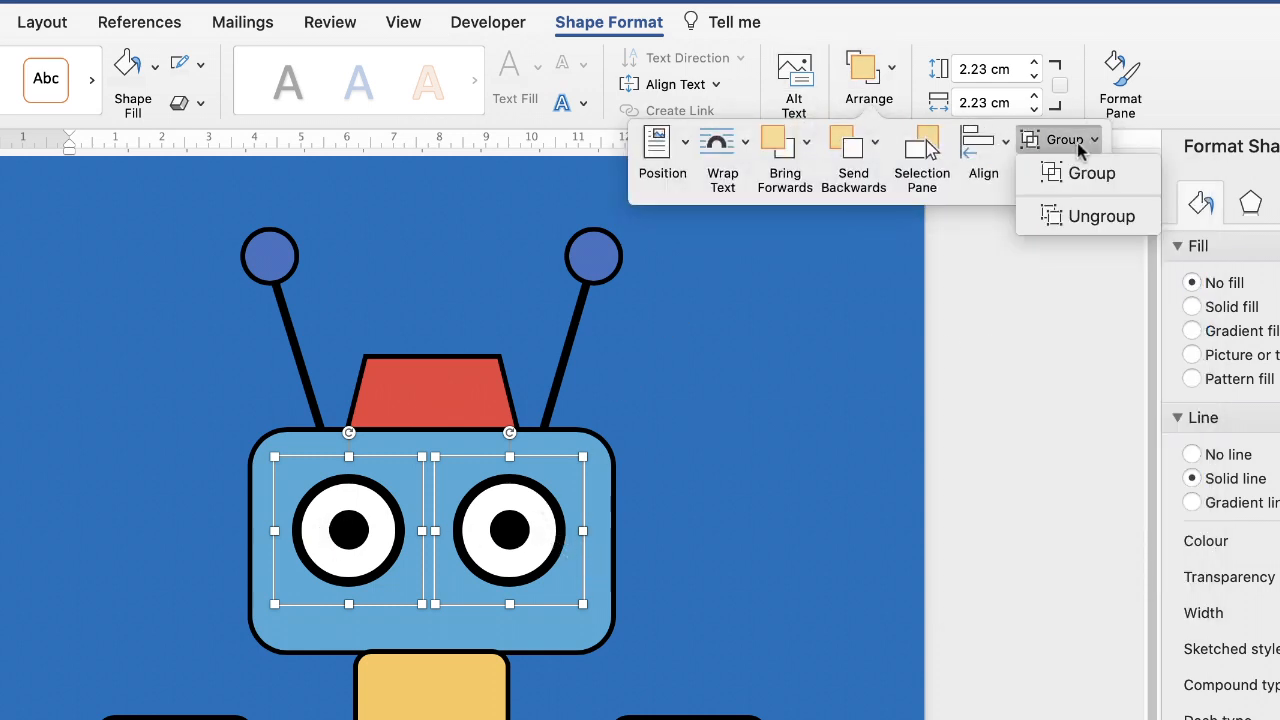
pyautogui.click(1080, 176)
# Step: Align the grouped eyes and the light blue head horizontally by their centres
pyautogui.keyDown('shift'); pyautogui.click(598, 458); pyautogui.keyUp('shift')
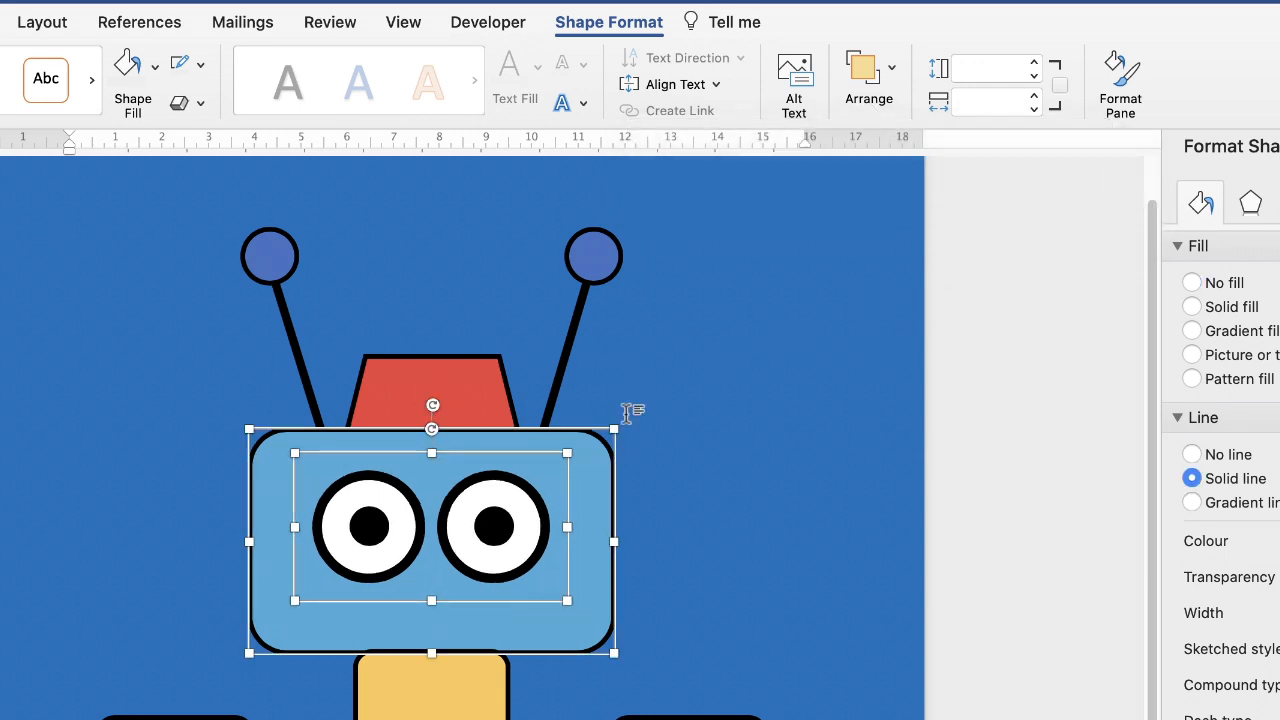
pyautogui.click(892, 80)
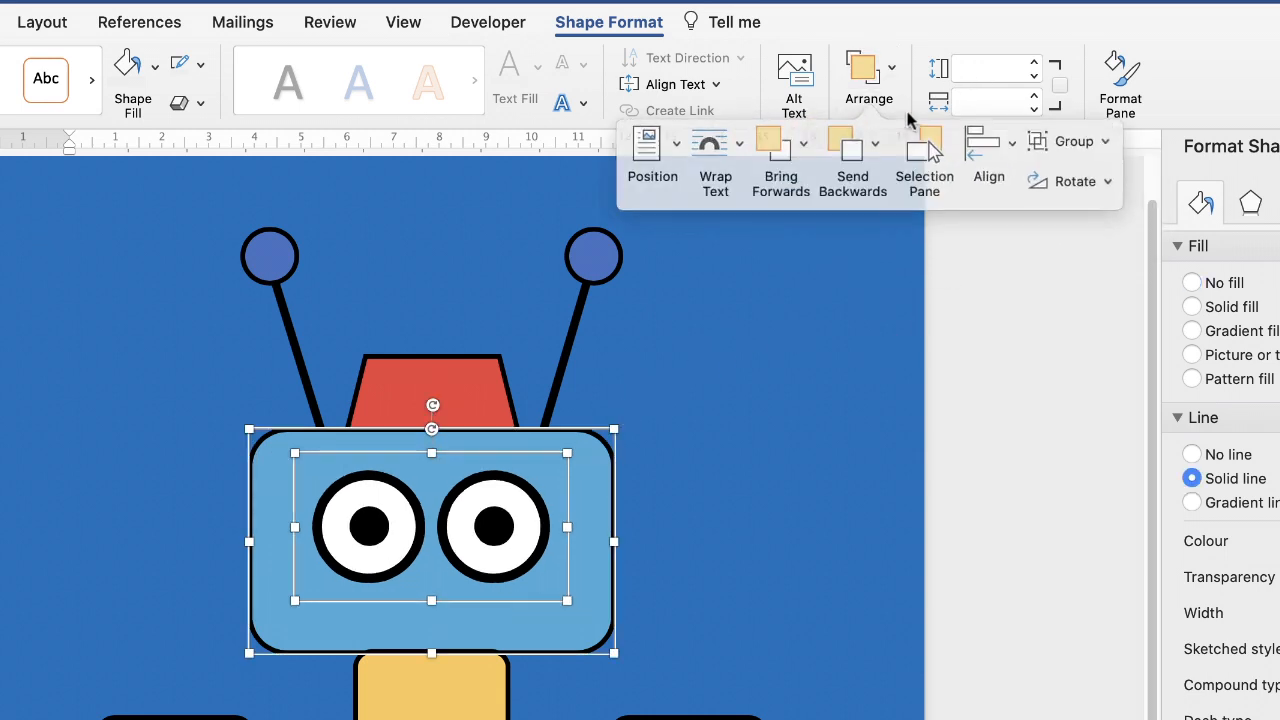
pyautogui.click(1004, 148)
pyautogui.click(1036, 244)
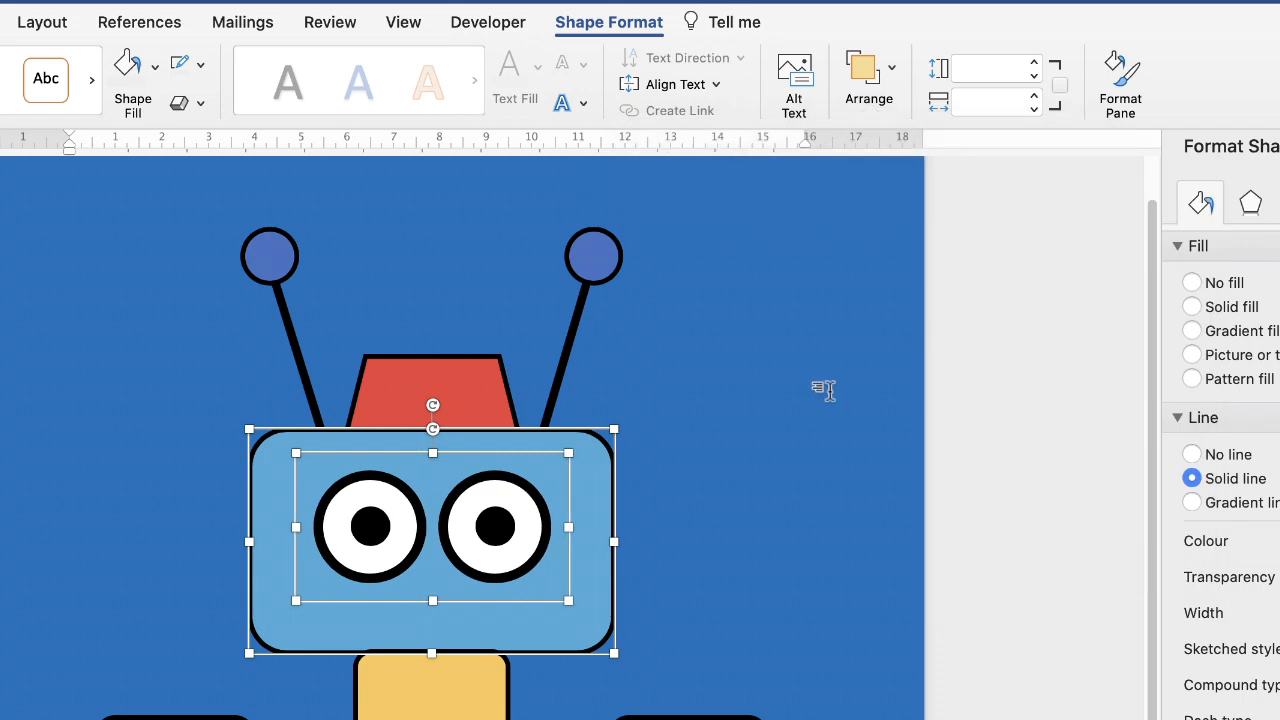
pyautogui.click(712, 530)
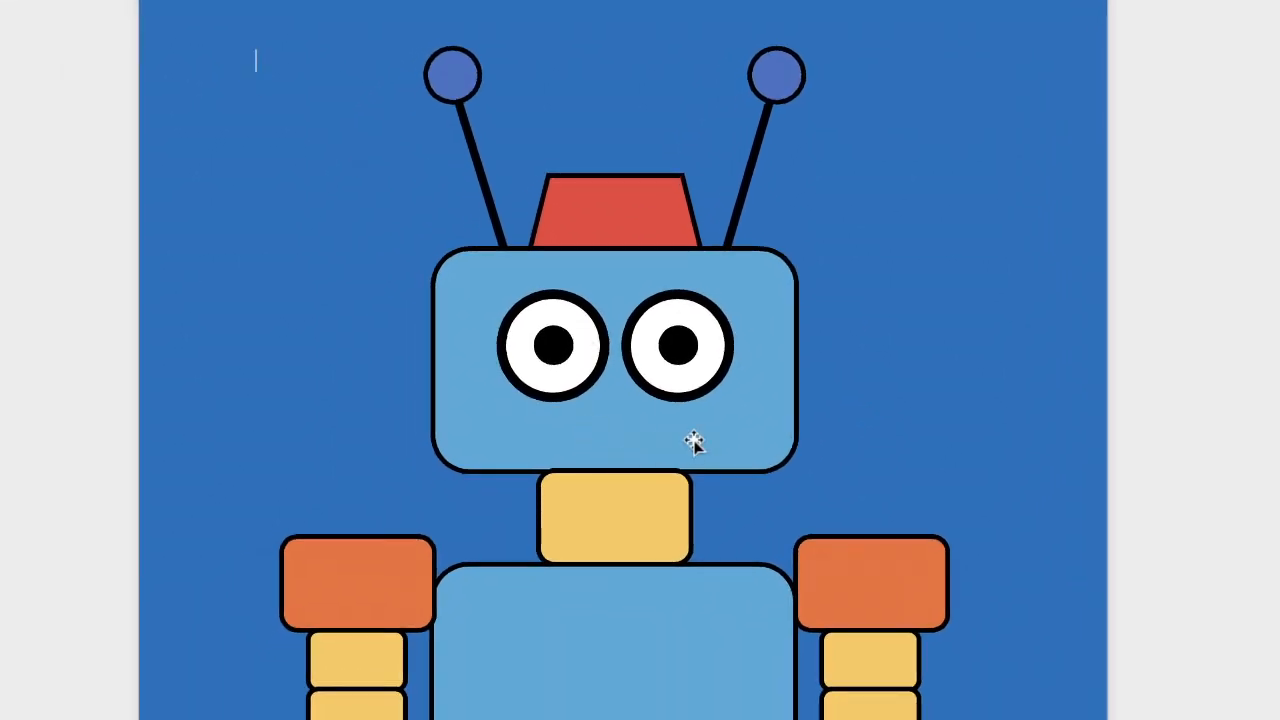
# Step: Make a mouth about 0.73 cm high and 3.28 cm wide below the eyes from a copy of the yellow neck rectangle
pyautogui.click(601, 523)
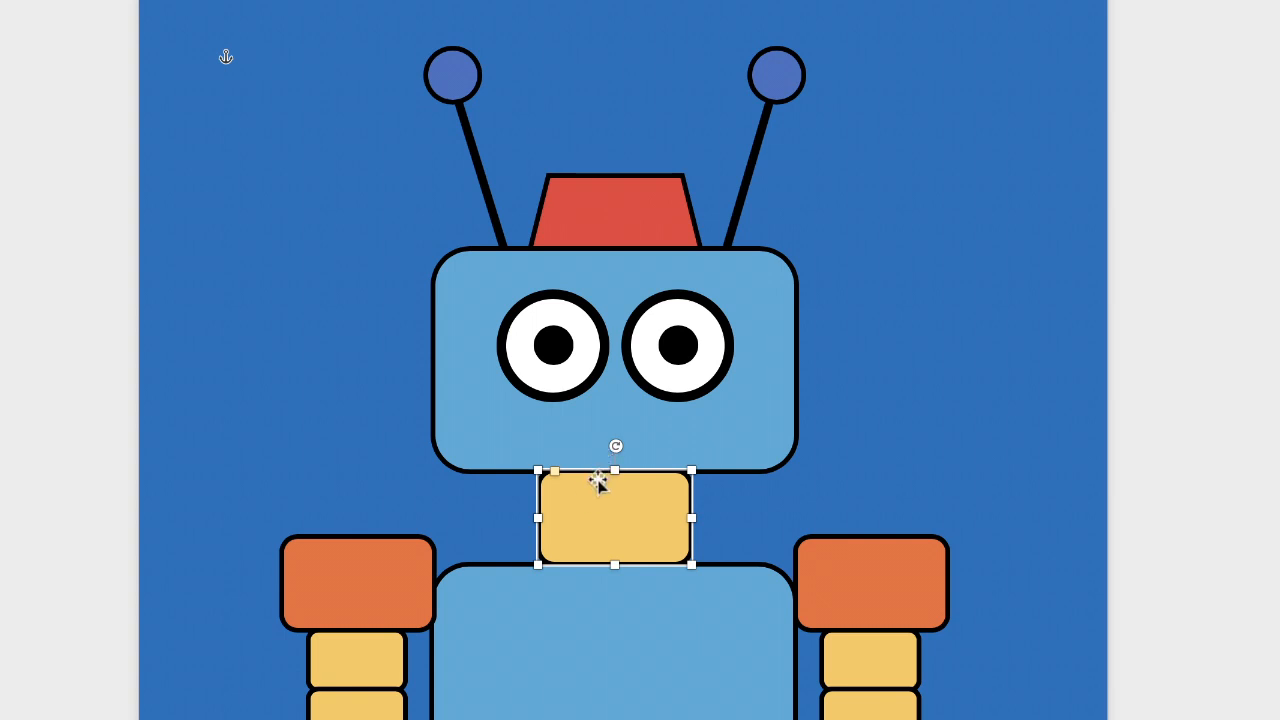
pyautogui.hotkey('ctrl', 'c')
pyautogui.hotkey('ctrl', 'v')
pyautogui.moveTo(631, 523); pyautogui.dragTo(628, 444)
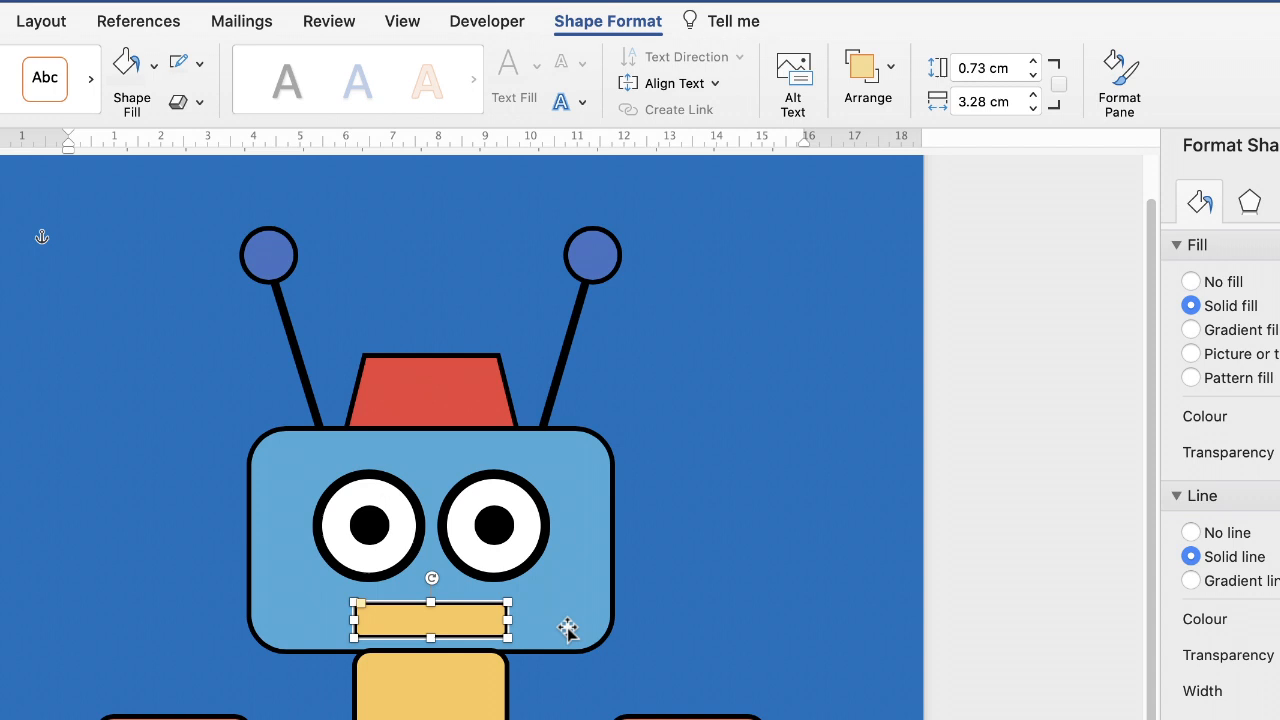
# Step: Align the mouth rectangle and the head horizontally by their centres
pyautogui.keyDown('shift'); pyautogui.click(567, 628); pyautogui.keyUp('shift')
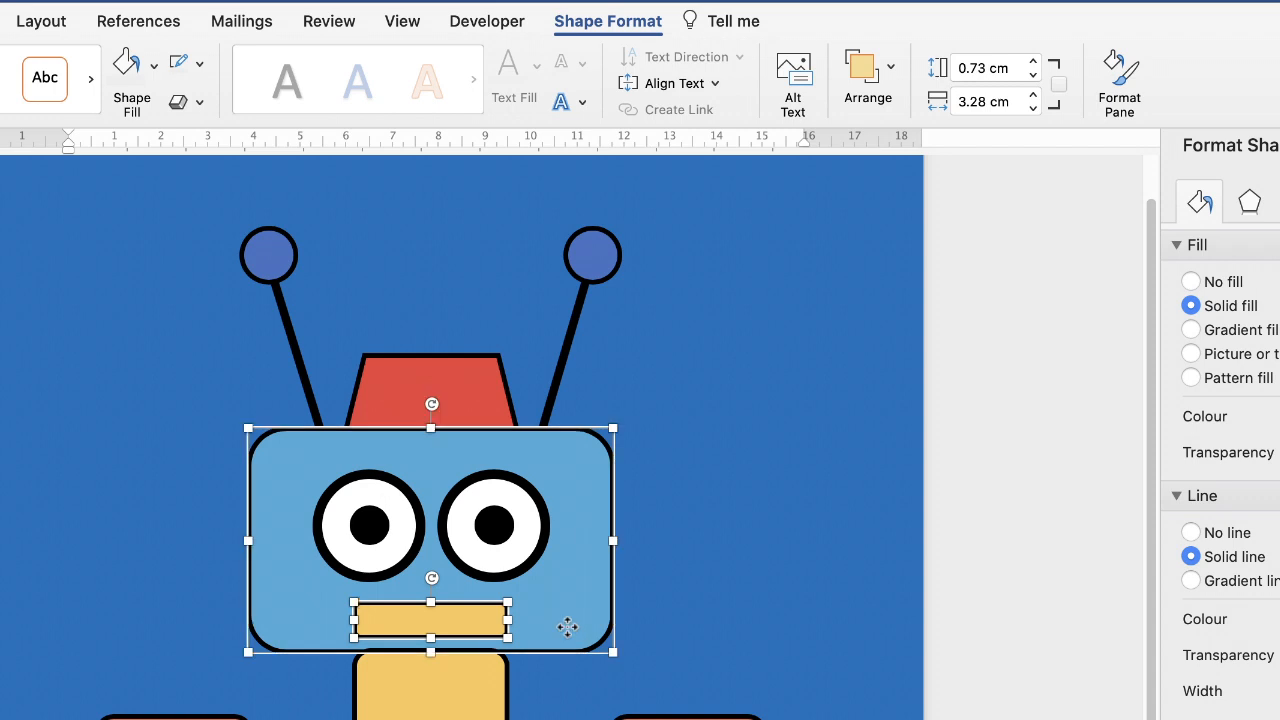
pyautogui.click(891, 76)
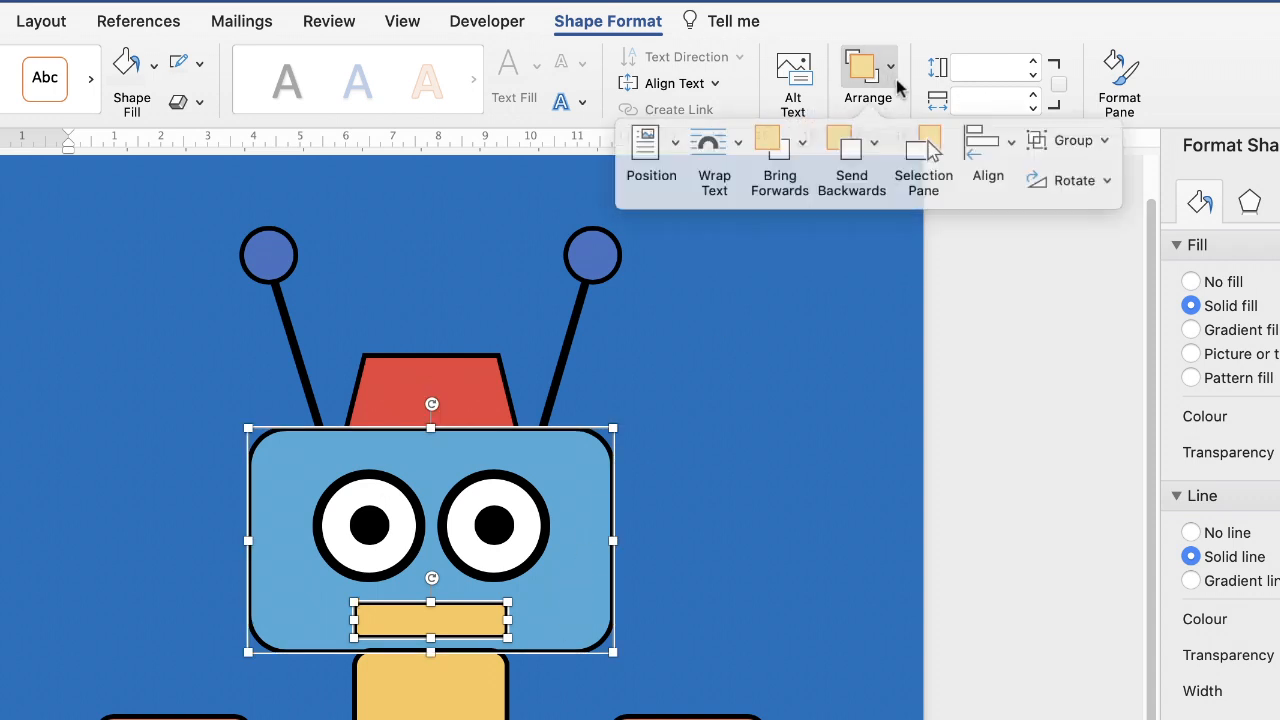
pyautogui.click(1005, 147)
pyautogui.click(1058, 239)
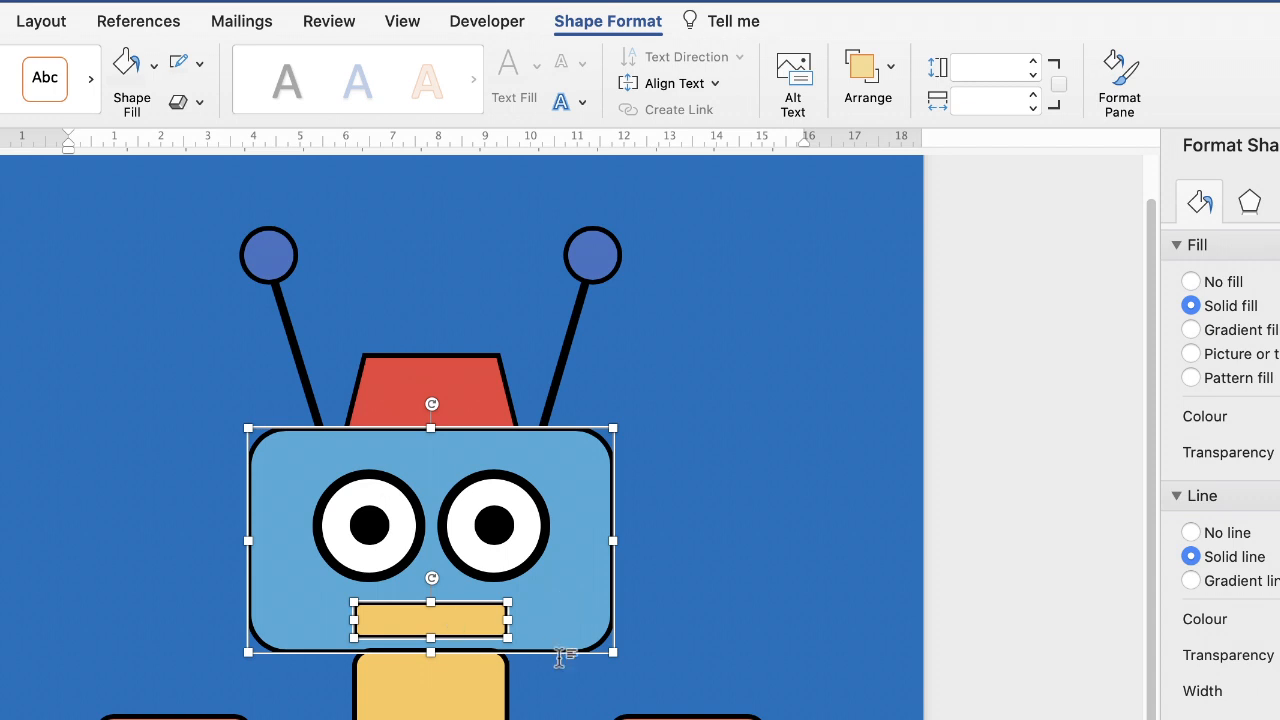
pyautogui.click(686, 643)
# Step: Fill the mouth rectangle with the recently used red that matches the robot's hat
pyautogui.click(443, 625)
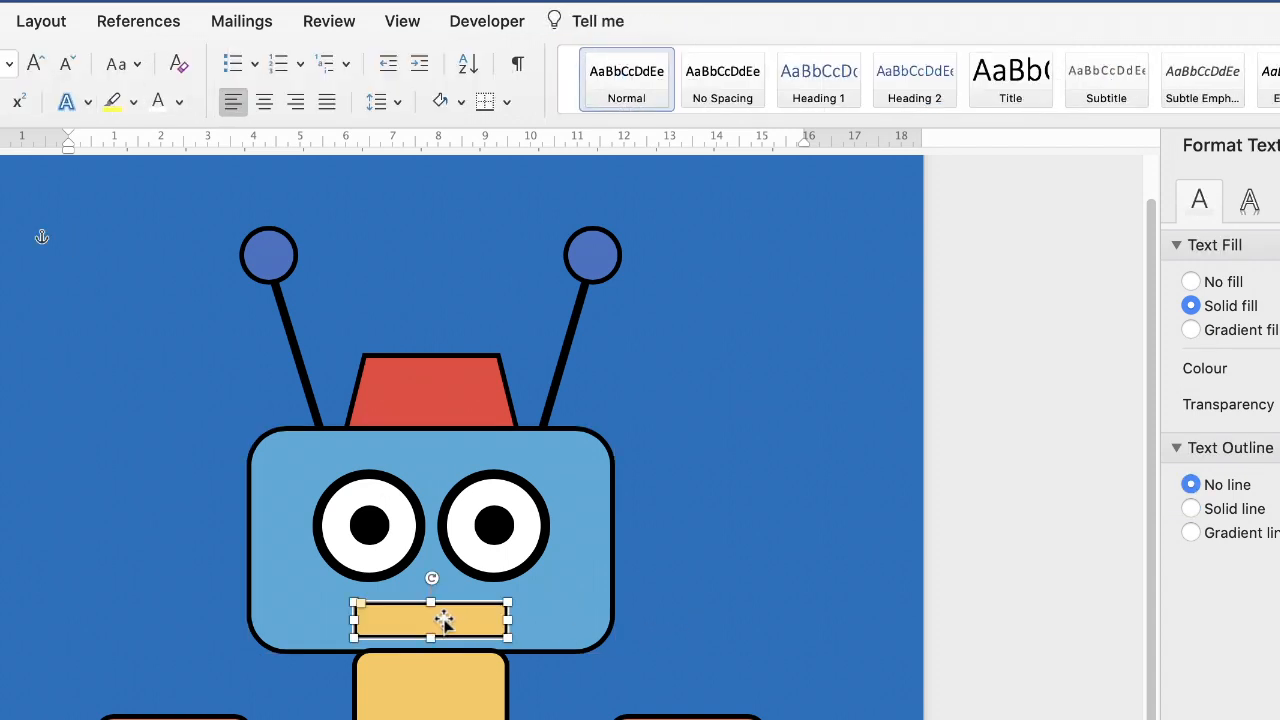
pyautogui.moveTo(463, 629); pyautogui.dragTo(464, 624)
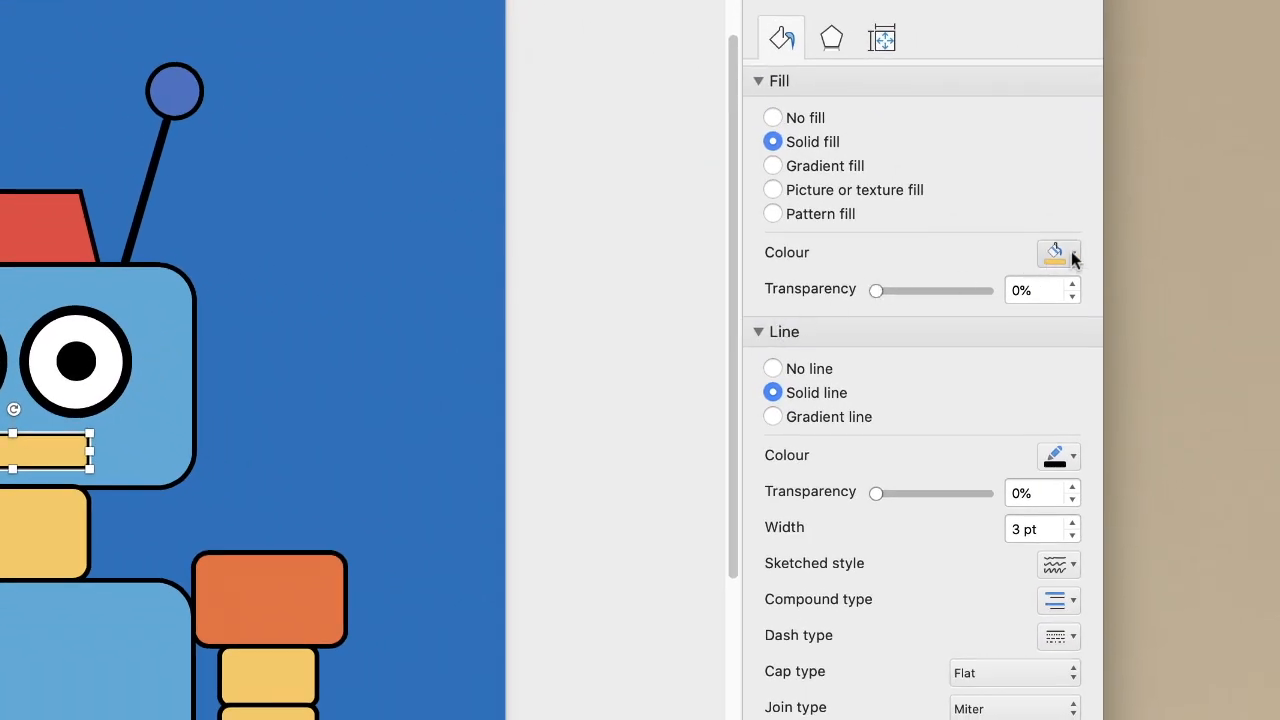
pyautogui.click(1071, 255)
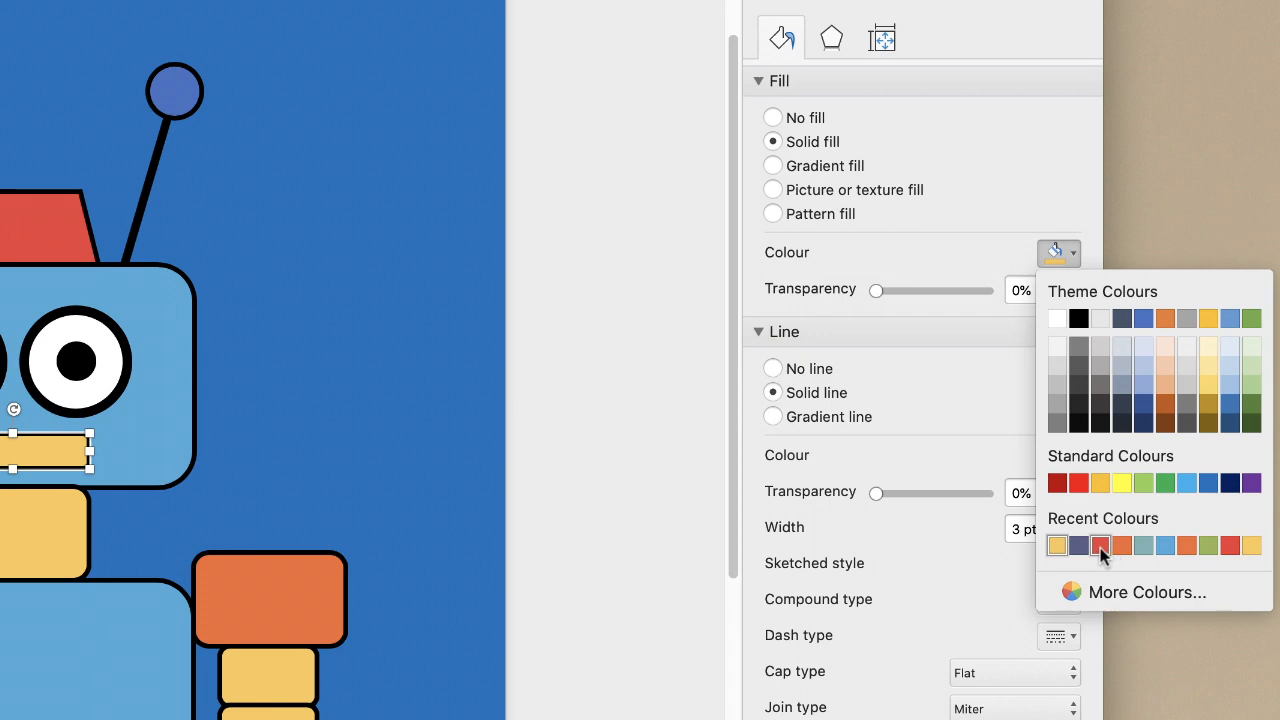
pyautogui.click(1100, 545)
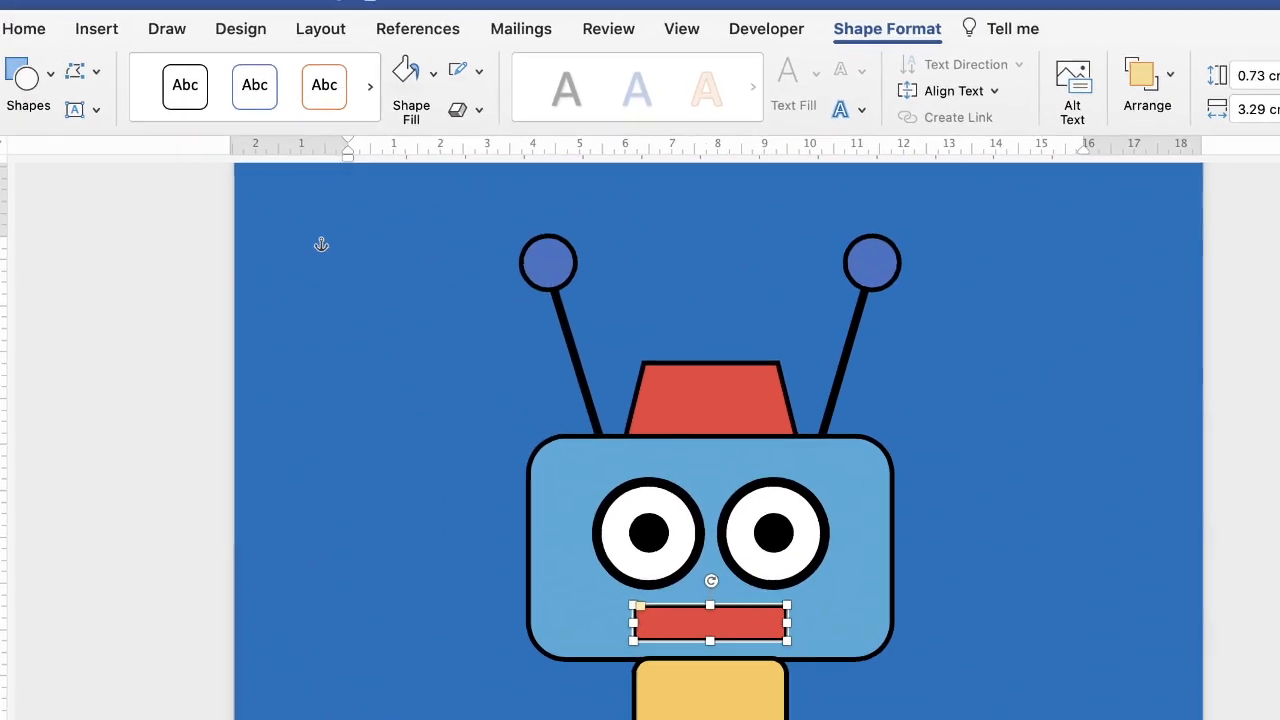
pyautogui.click(160, 427)
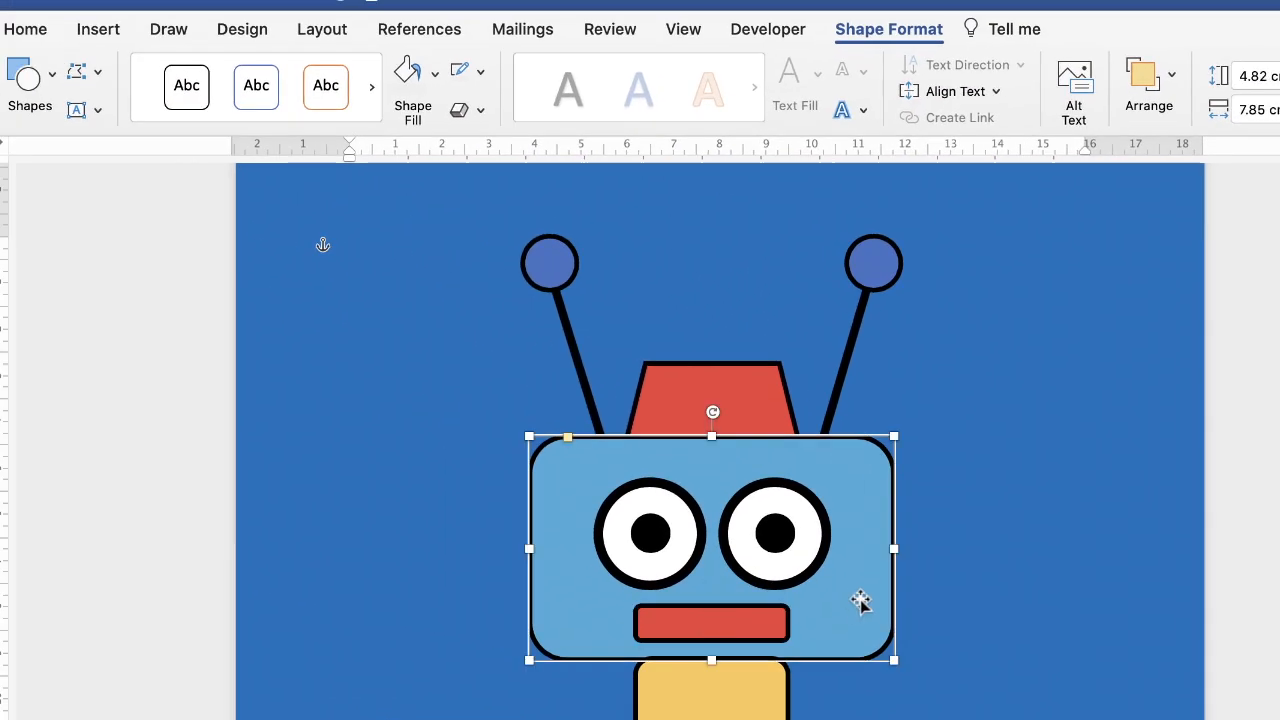
# Step: Draw a vertical line about 0.73 cm long across the left part of the red mouth
pyautogui.click(99, 33)
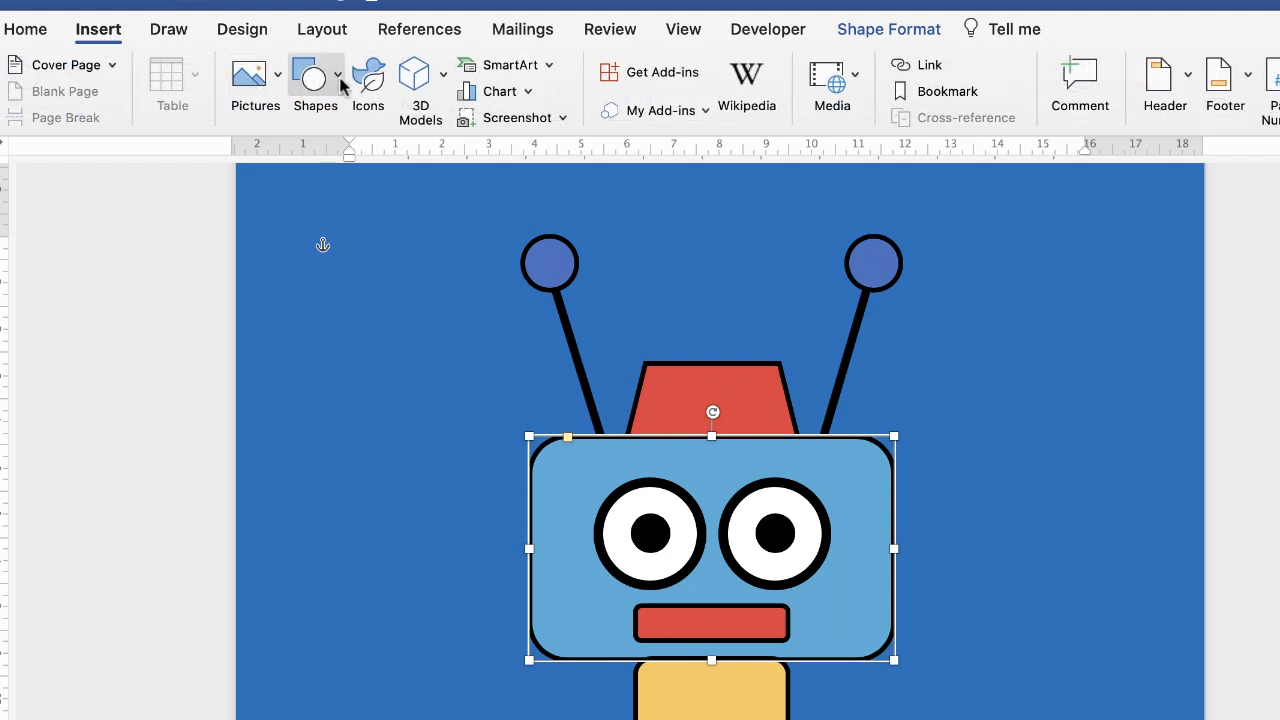
pyautogui.click(340, 82)
pyautogui.click(310, 220)
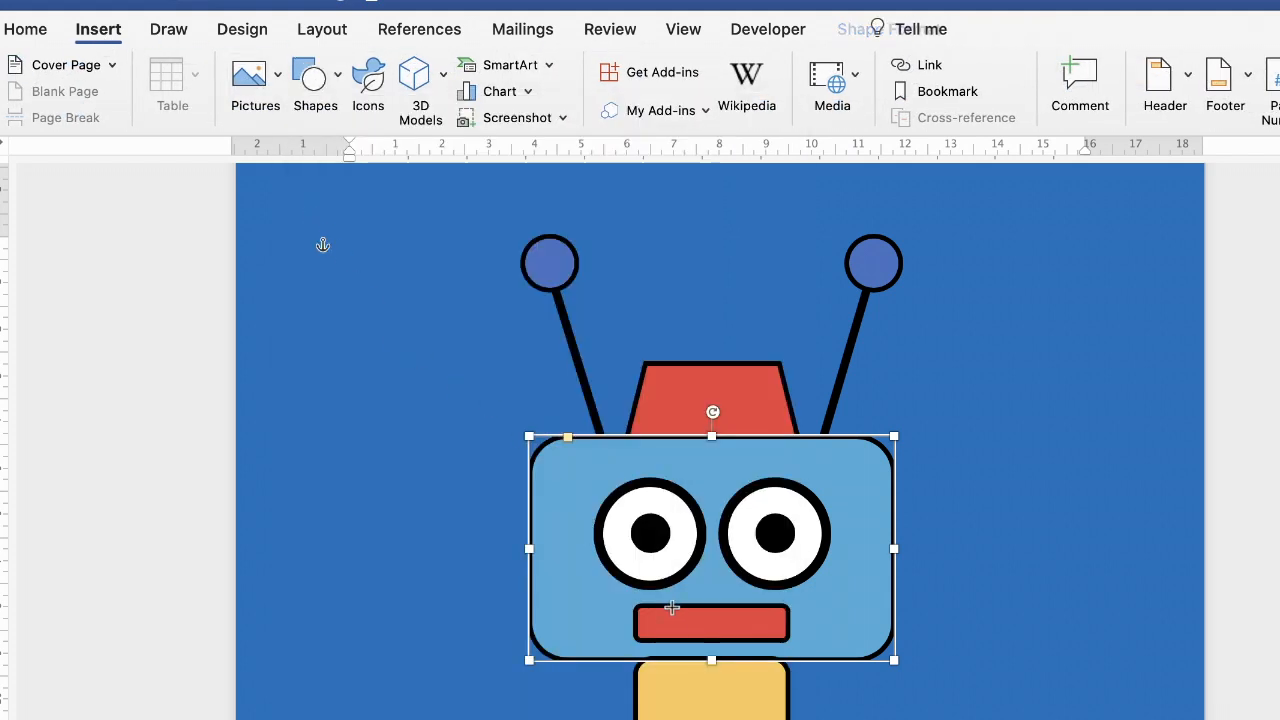
pyautogui.moveTo(669, 604)
pyautogui.mouseDown()
pyautogui.moveTo(669, 637)
pyautogui.moveTo(657, 606)
pyautogui.mouseUp()
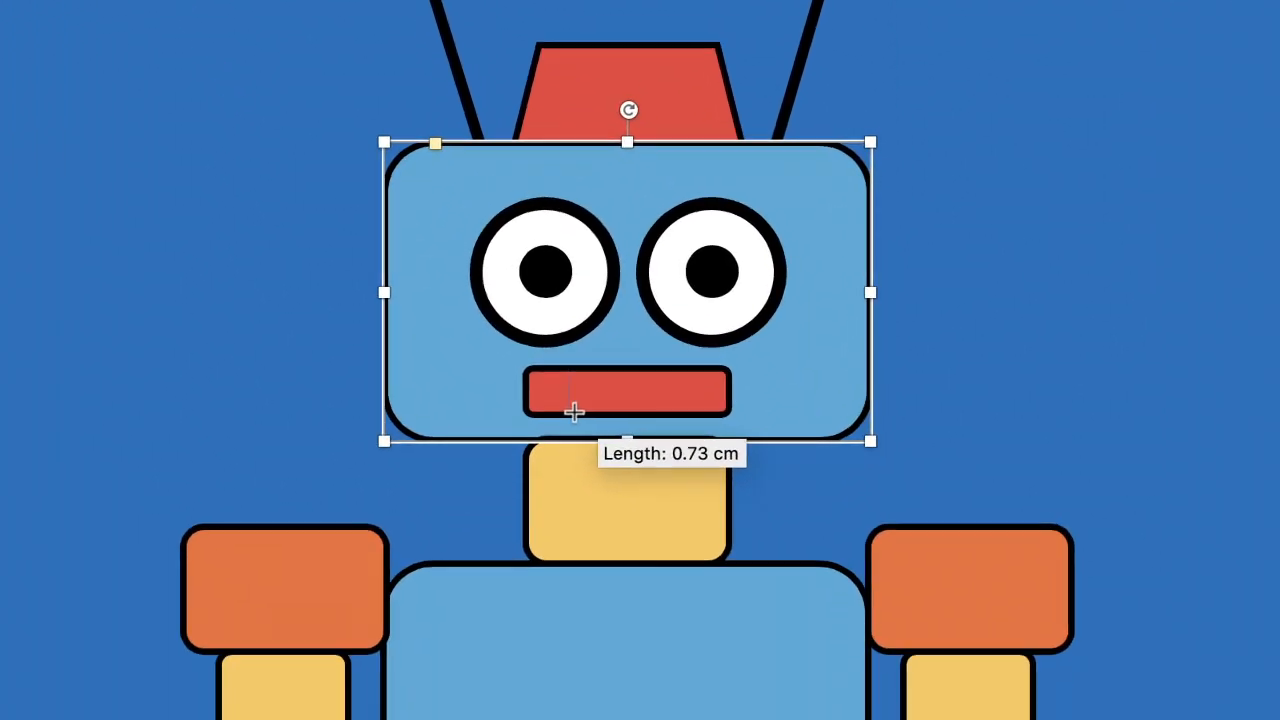
pyautogui.moveTo(574, 411); pyautogui.dragTo(587, 399)
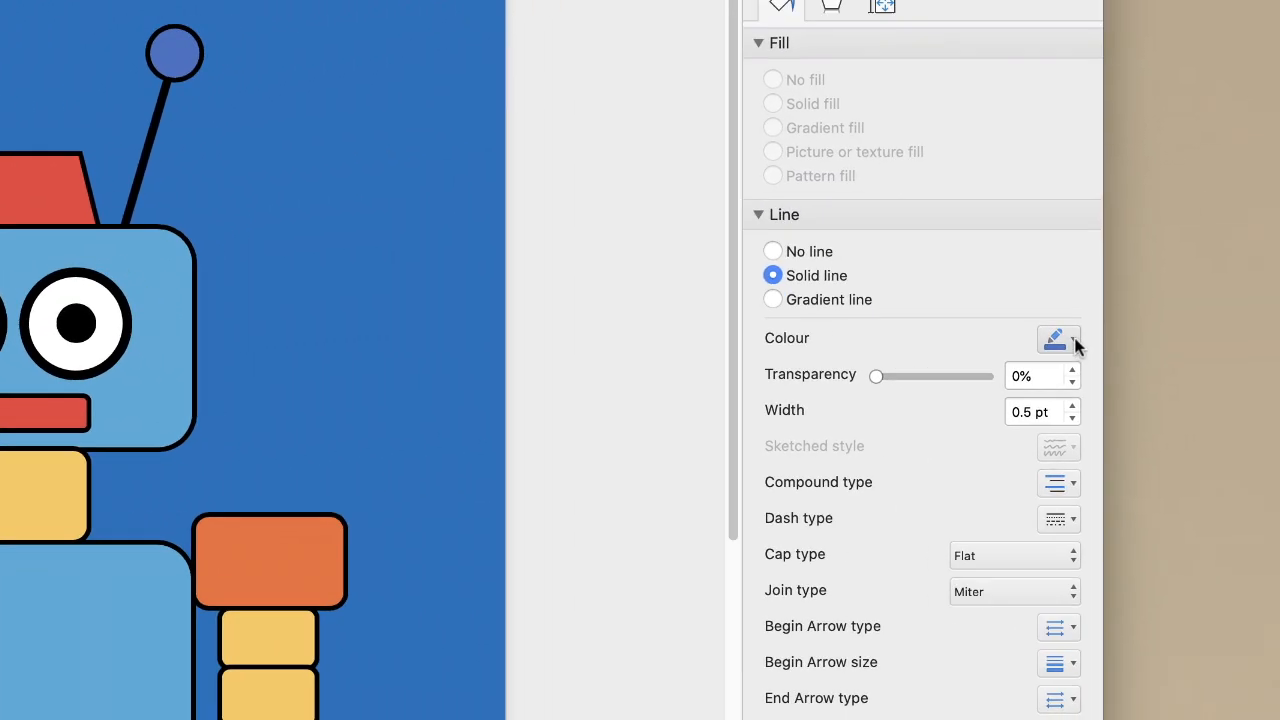
# Step: Make the vertical tooth line on the mouth black with a width of 2 pt
pyautogui.click(1072, 339)
pyautogui.click(1078, 401)
pyautogui.click(1051, 413)
pyautogui.moveTo(1051, 413); pyautogui.dragTo(993, 418)
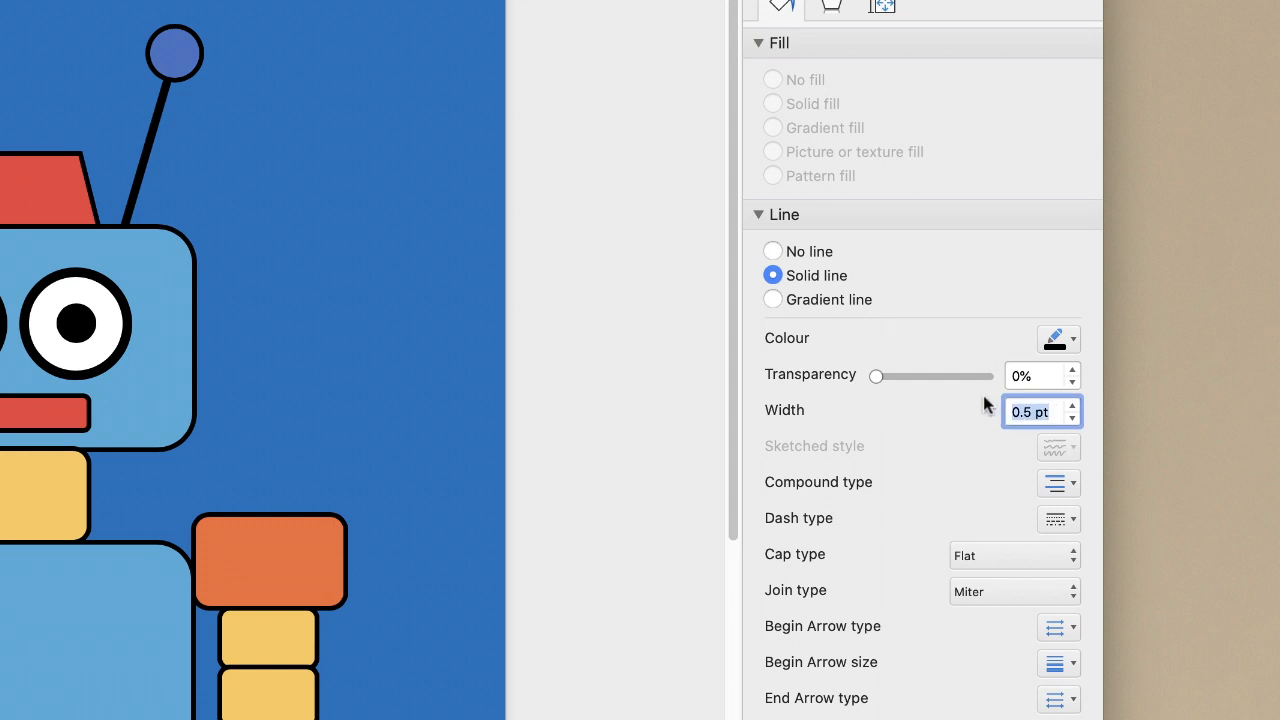
pyautogui.write('2')
pyautogui.press('Return')
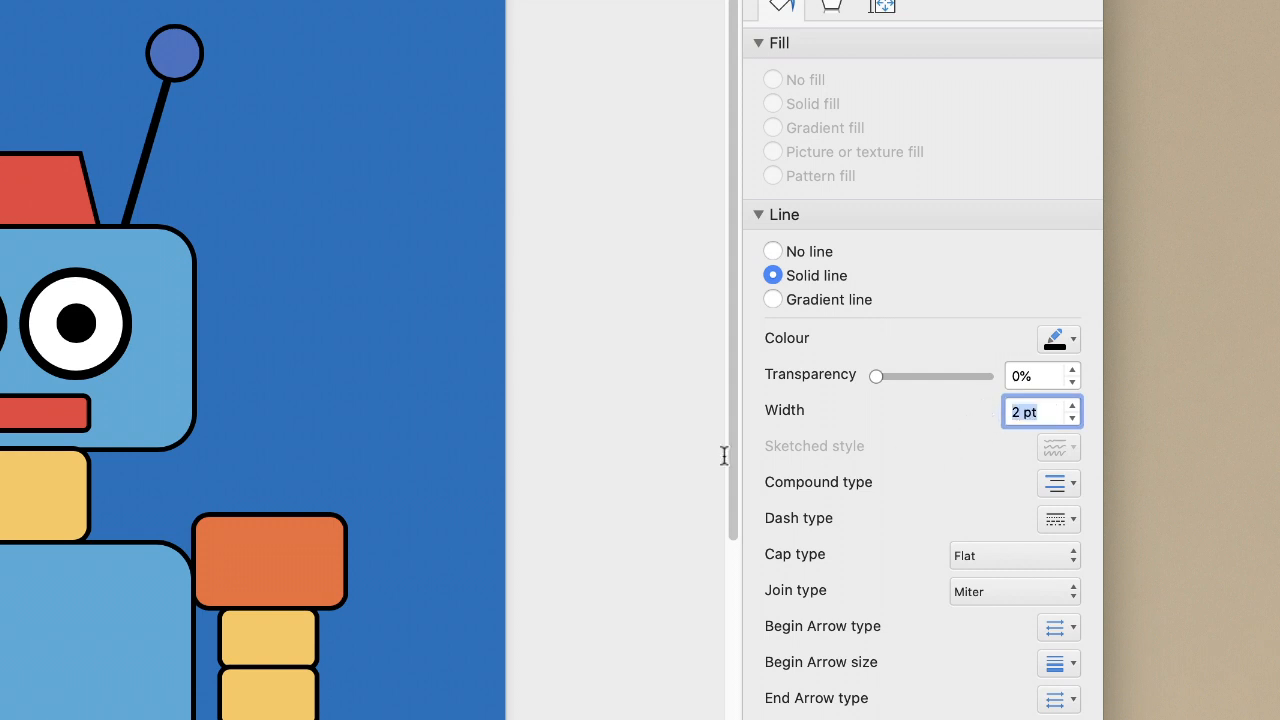
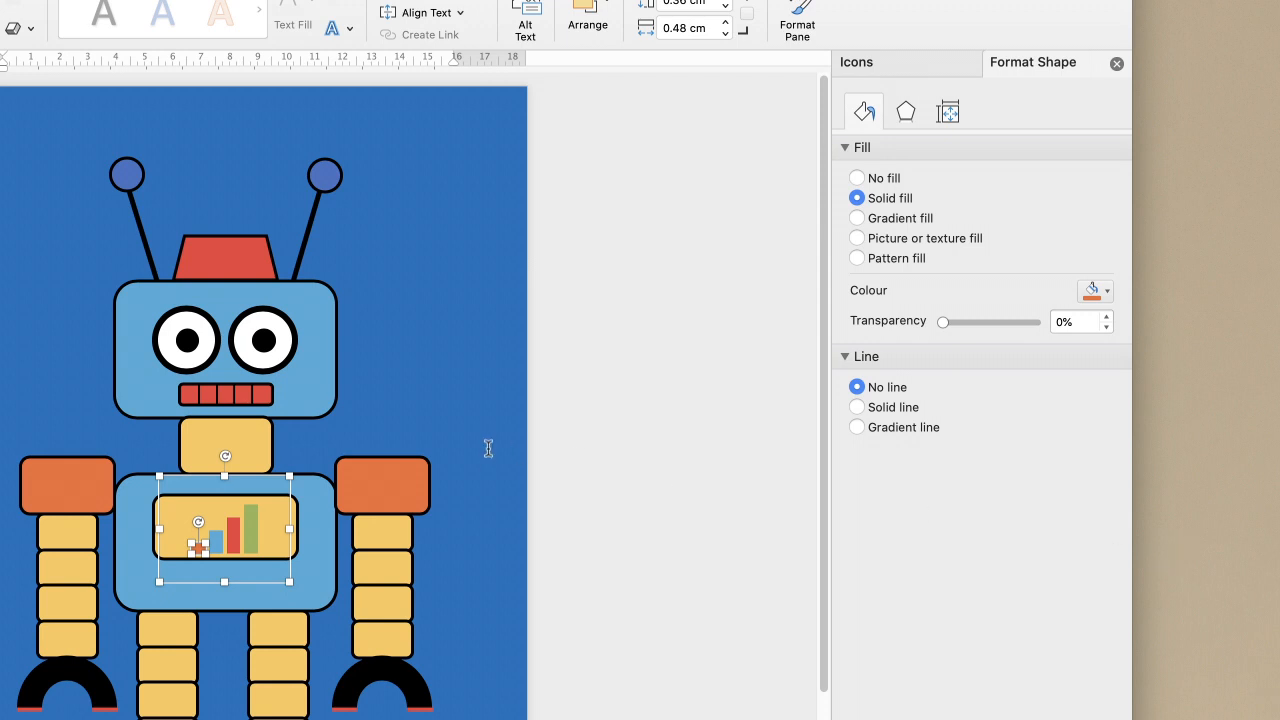
# Step: Draw a circle about 1.07 cm across in the lower left part of the robot's blue body, below the screen
pyautogui.click(583, 510)
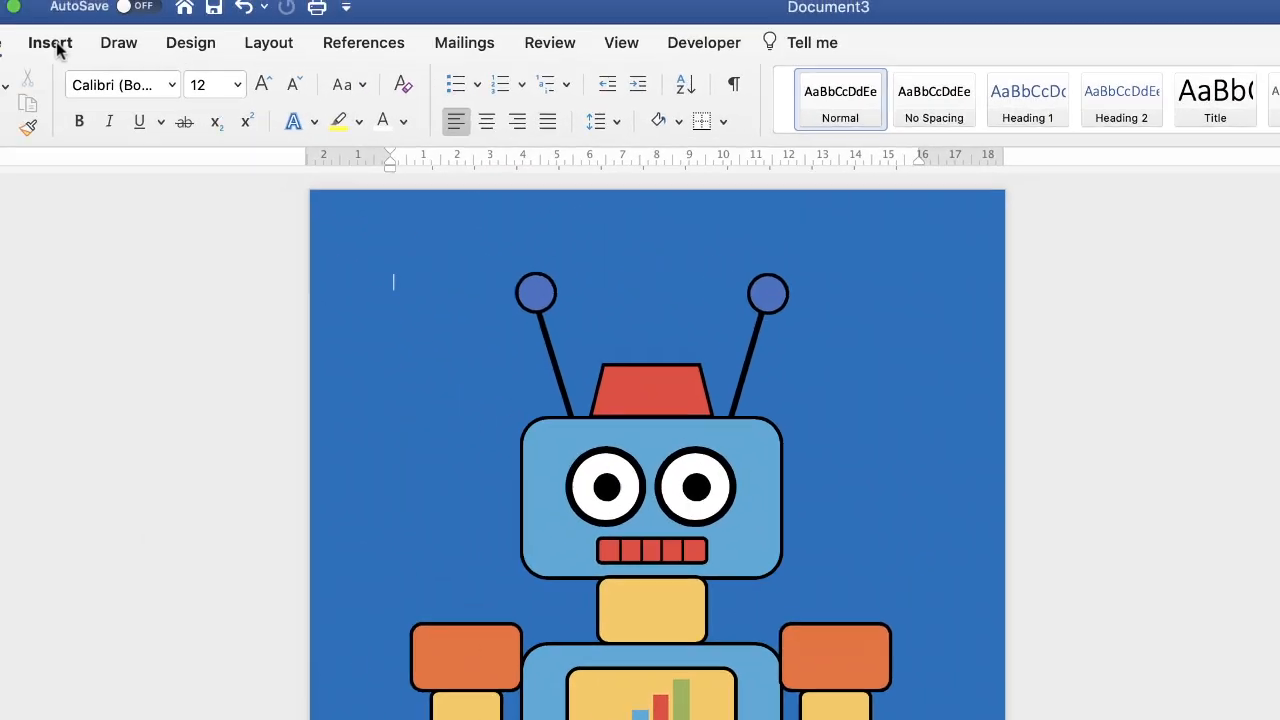
pyautogui.click(52, 46)
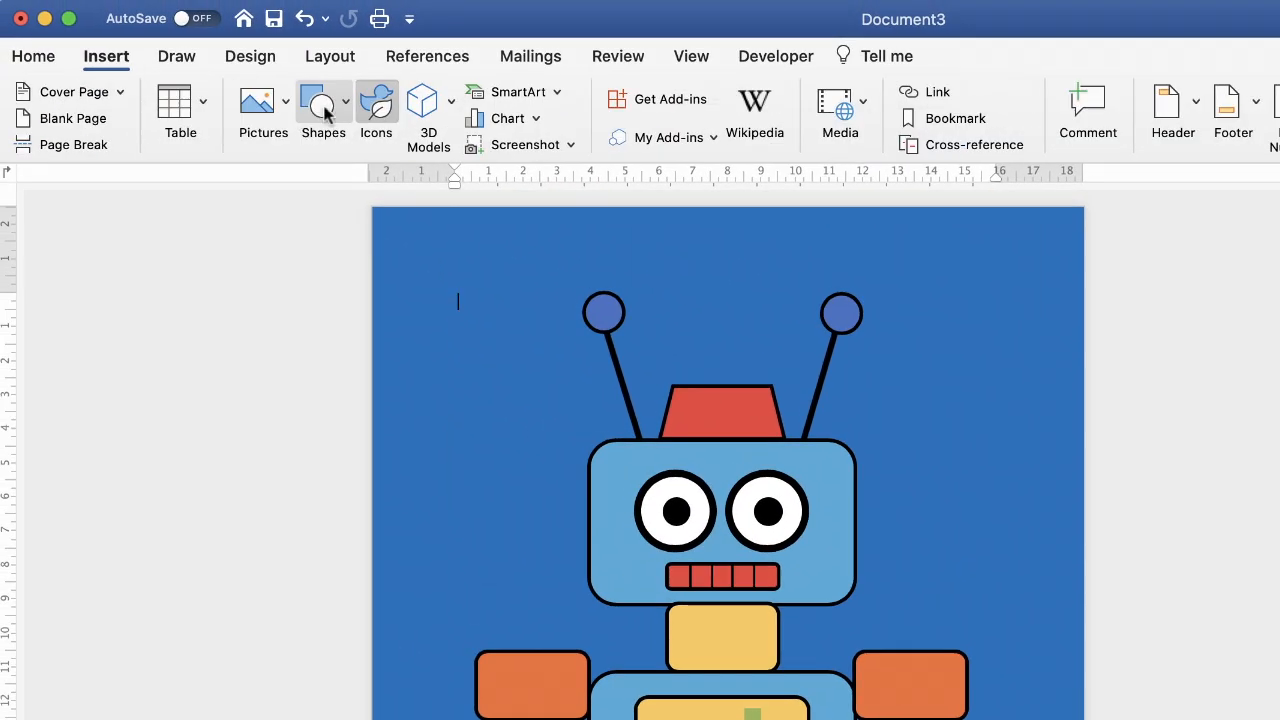
pyautogui.click(325, 113)
pyautogui.click(314, 177)
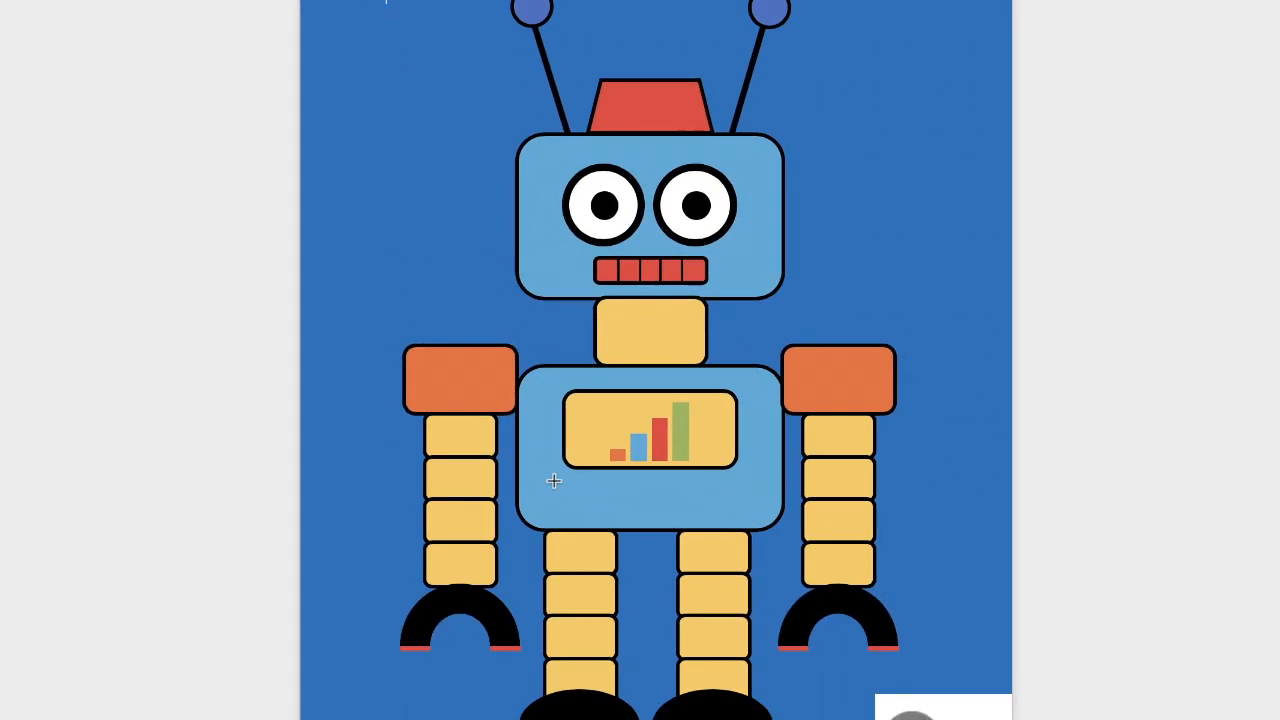
pyautogui.moveTo(554, 481); pyautogui.dragTo(548, 509)
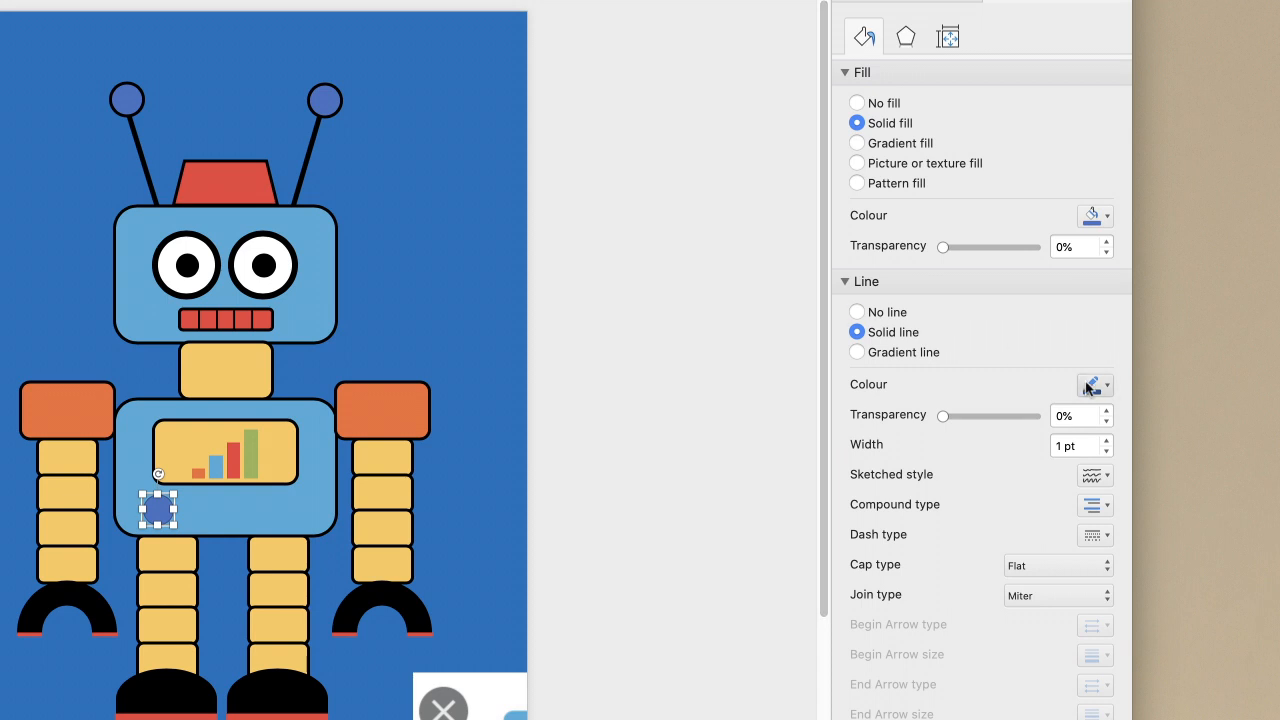
# Step: Give the small body circle a black outline 3 pt wide
pyautogui.click(1106, 388)
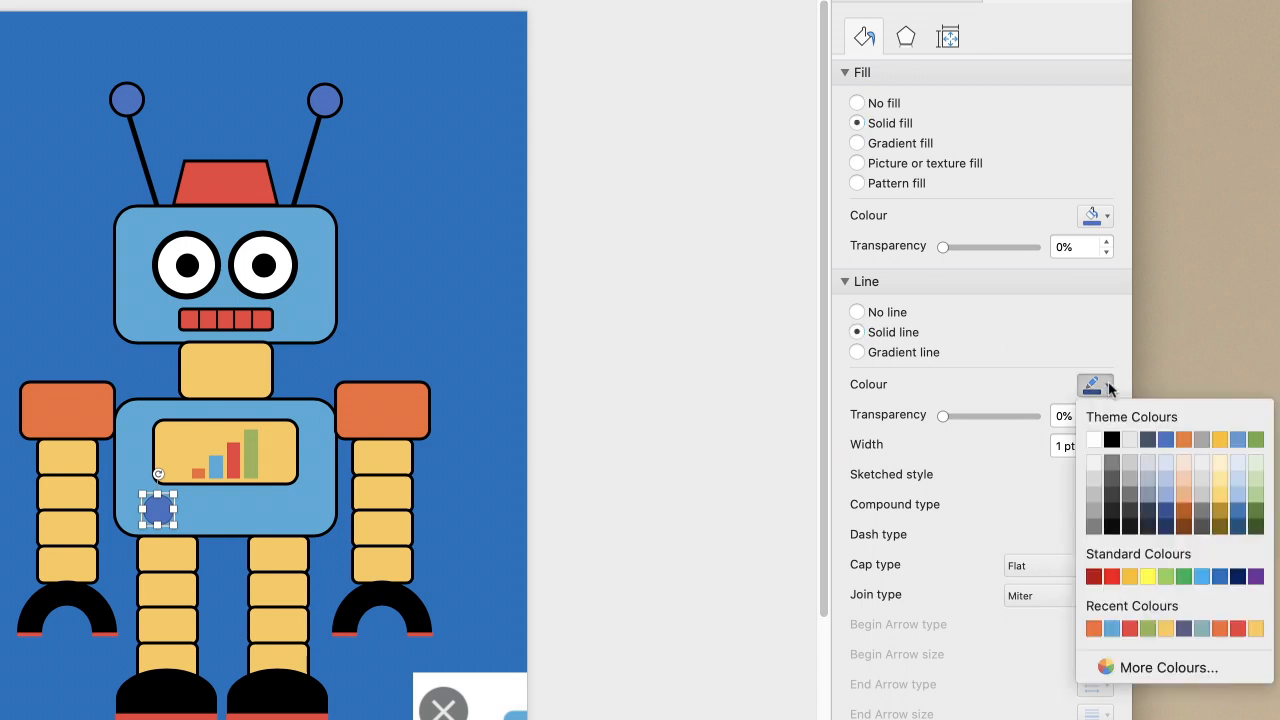
pyautogui.click(1112, 440)
pyautogui.moveTo(1079, 444); pyautogui.dragTo(1040, 453)
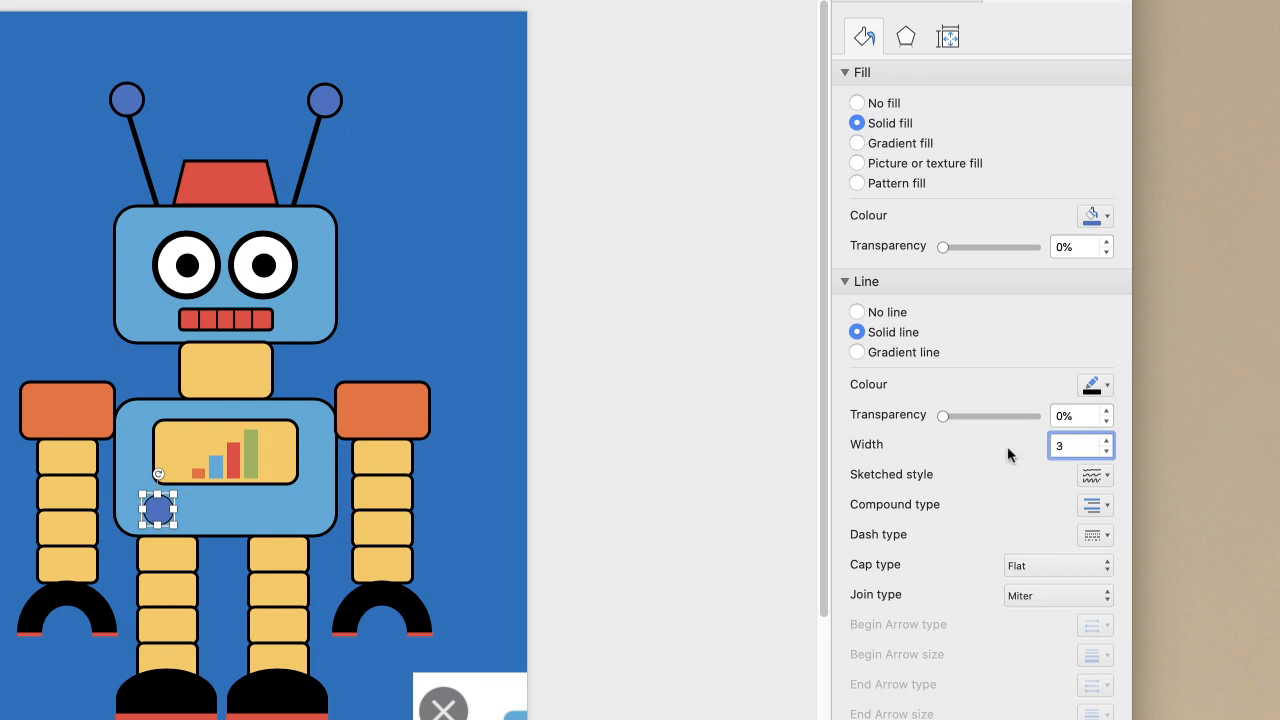
pyautogui.write('3')
pyautogui.press('Return')
# Step: Place a copy of the blue circle to its right and fill it with the recently used green
pyautogui.click(162, 509)
pyautogui.click(160, 509)
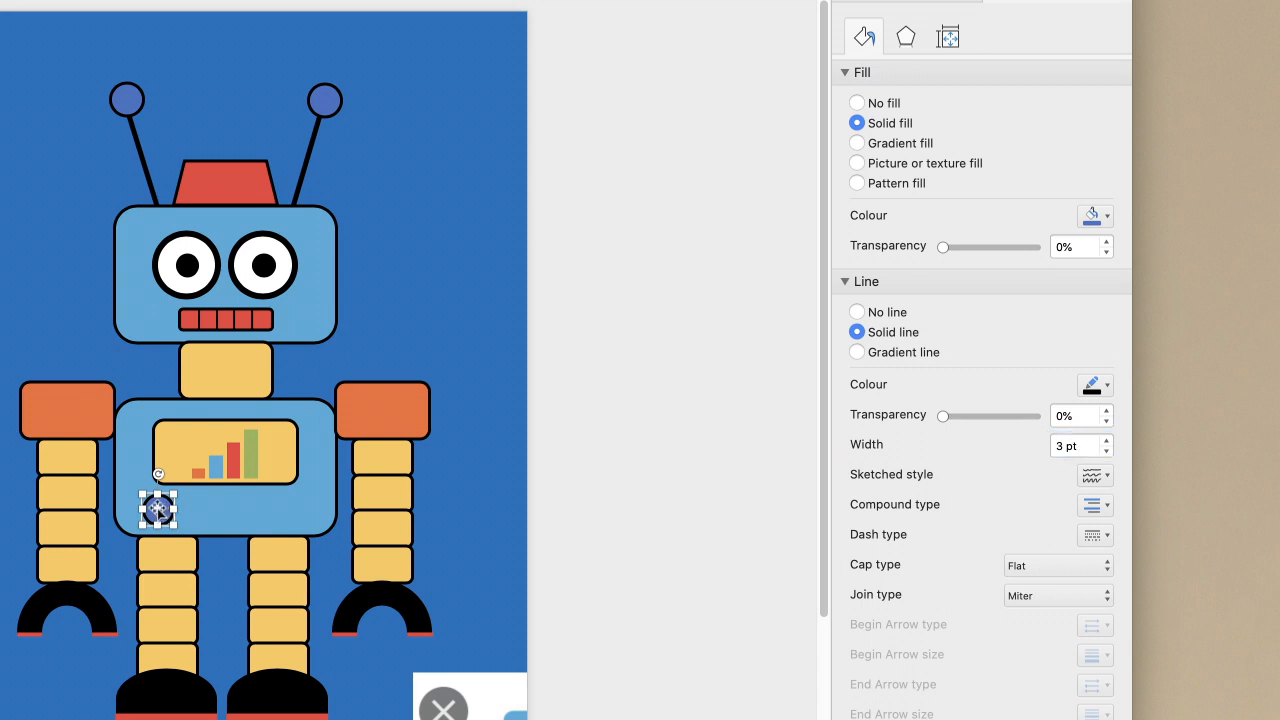
pyautogui.moveTo(158, 508); pyautogui.dragTo(203, 511)
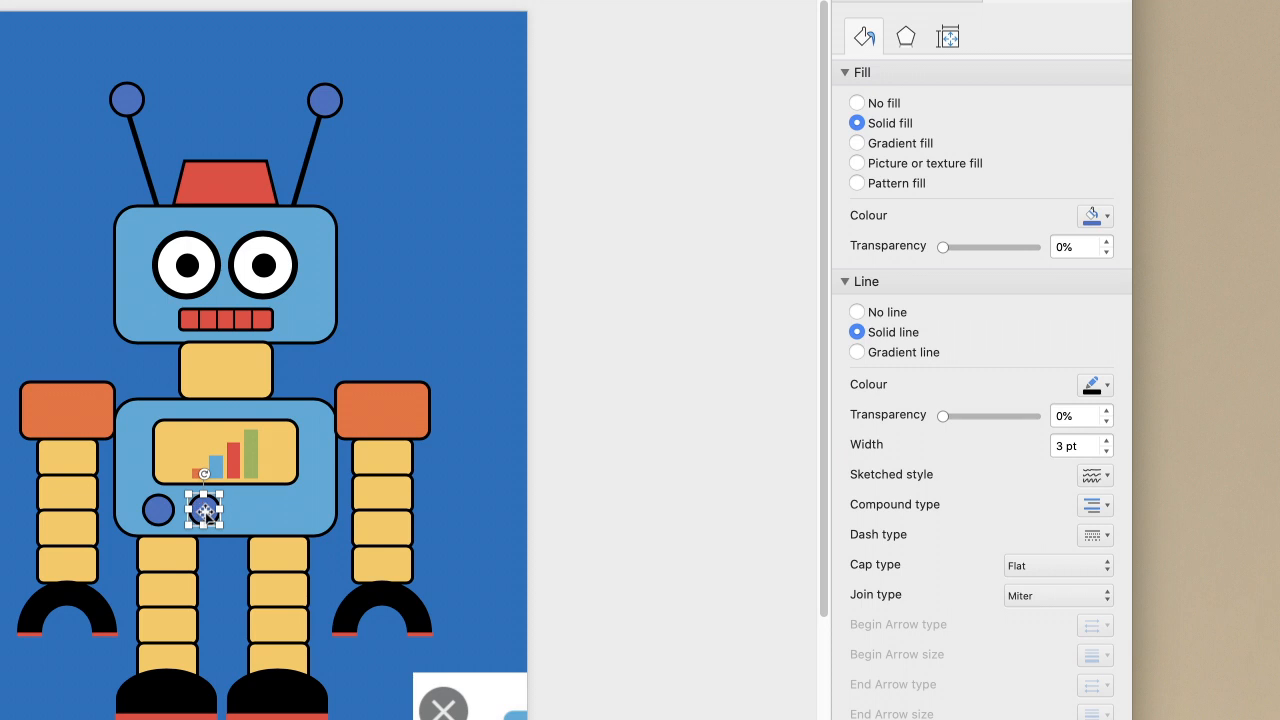
pyautogui.click(1110, 218)
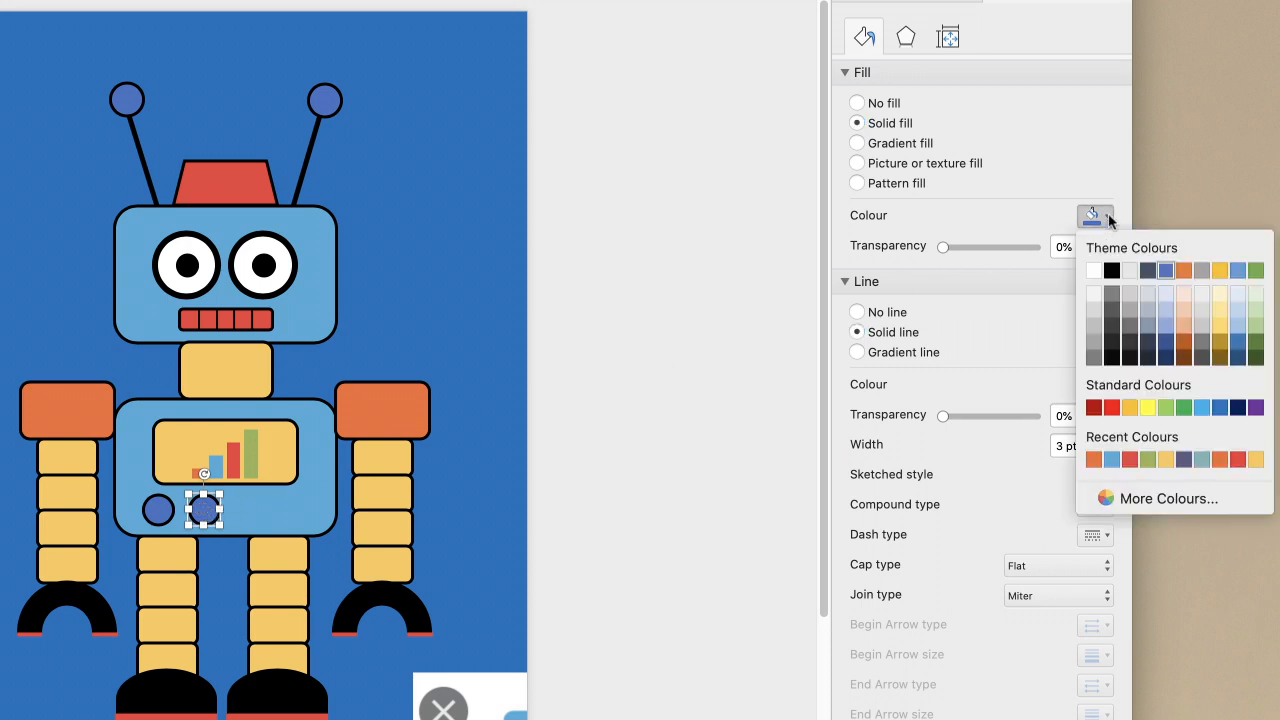
pyautogui.click(1148, 468)
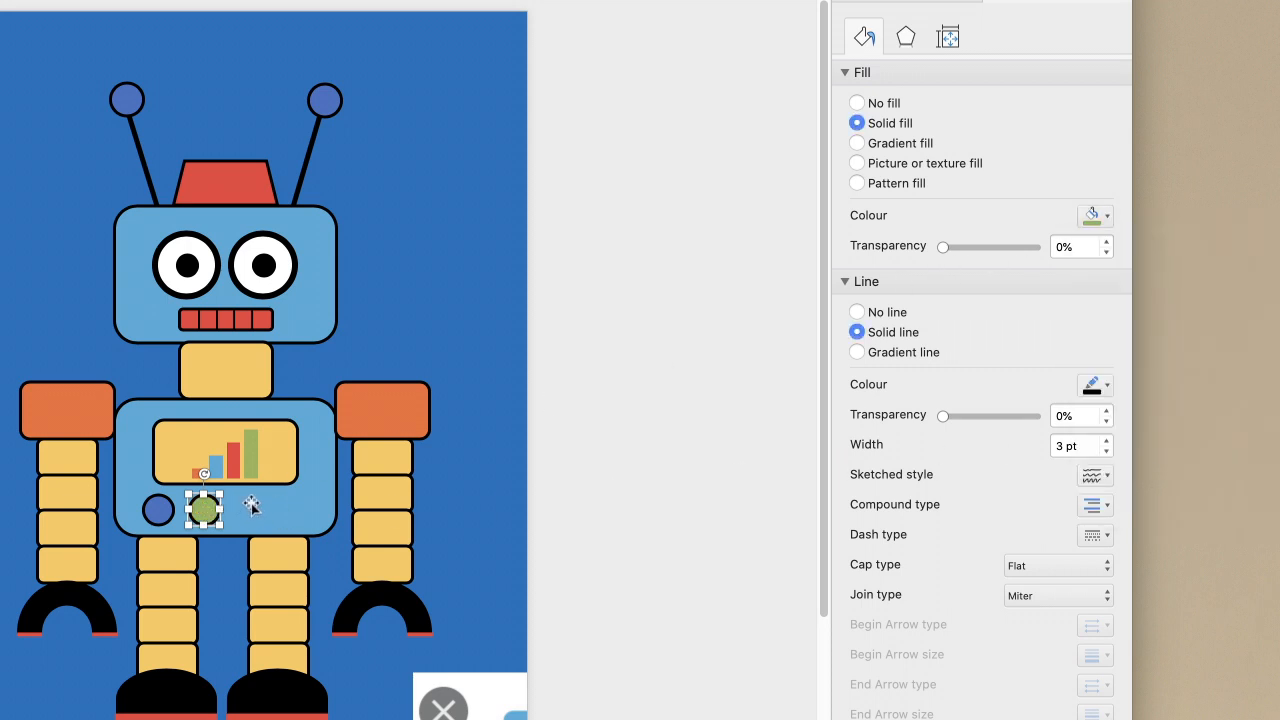
# Step: Add two more circle copies along the row, filling the third with the recently used yellow and the fourth with red
pyautogui.moveTo(203, 511); pyautogui.dragTo(252, 511)
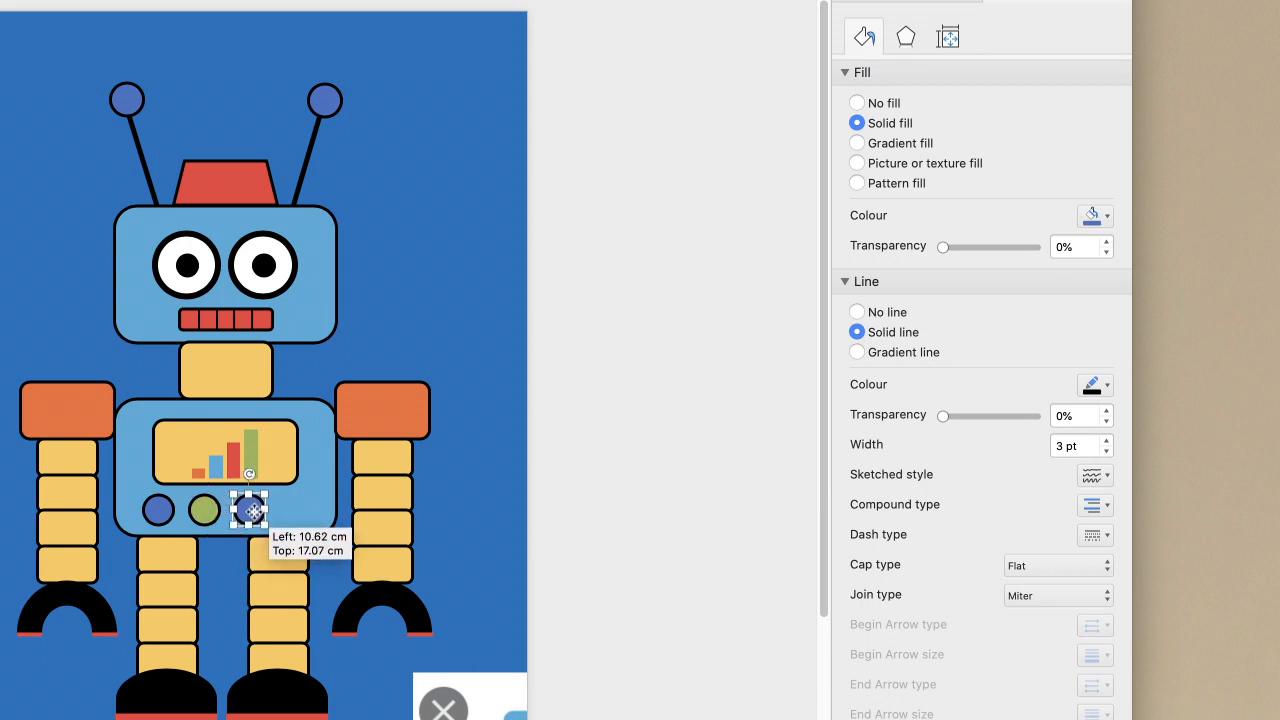
pyautogui.click(1105, 218)
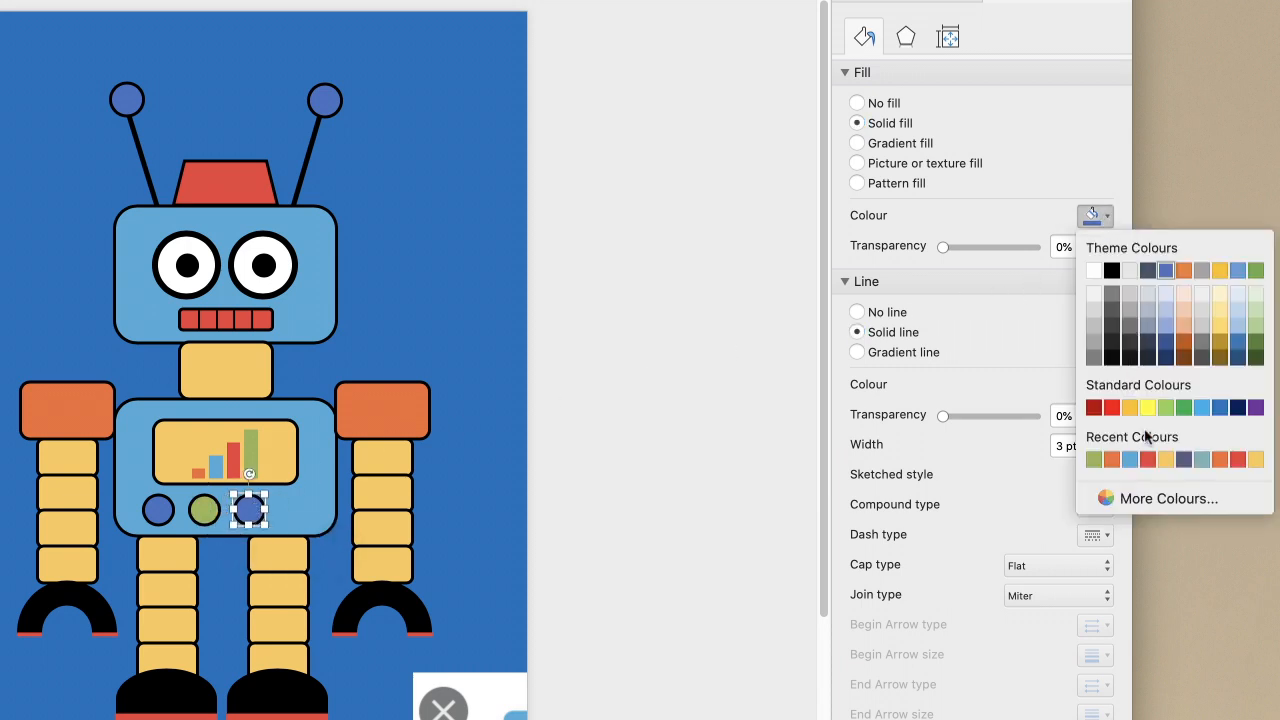
pyautogui.click(1166, 459)
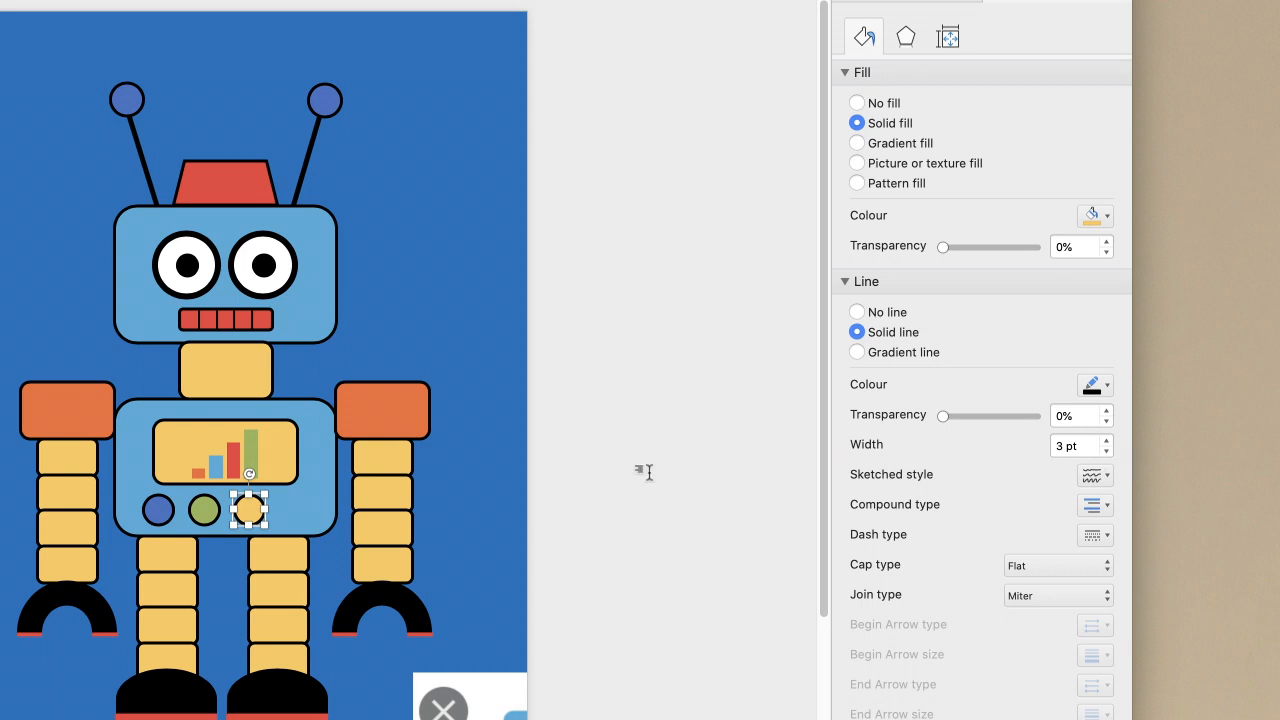
pyautogui.moveTo(250, 511); pyautogui.dragTo(294, 512)
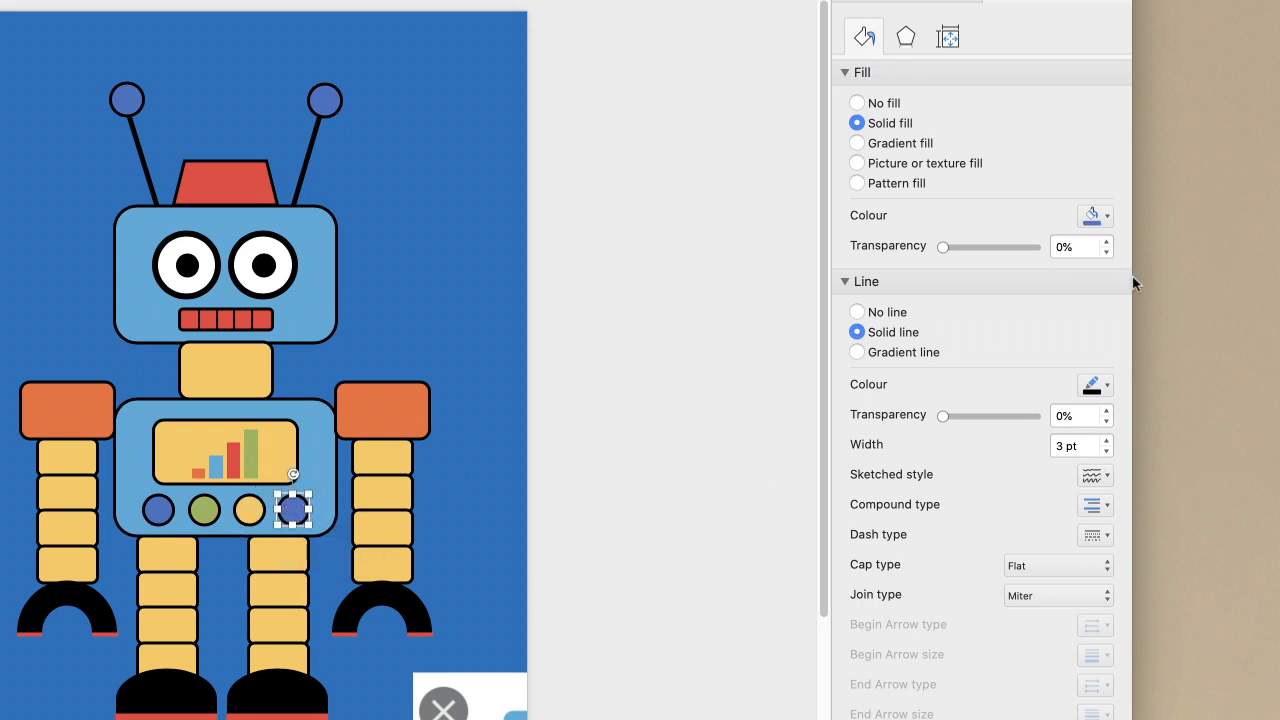
pyautogui.click(1104, 217)
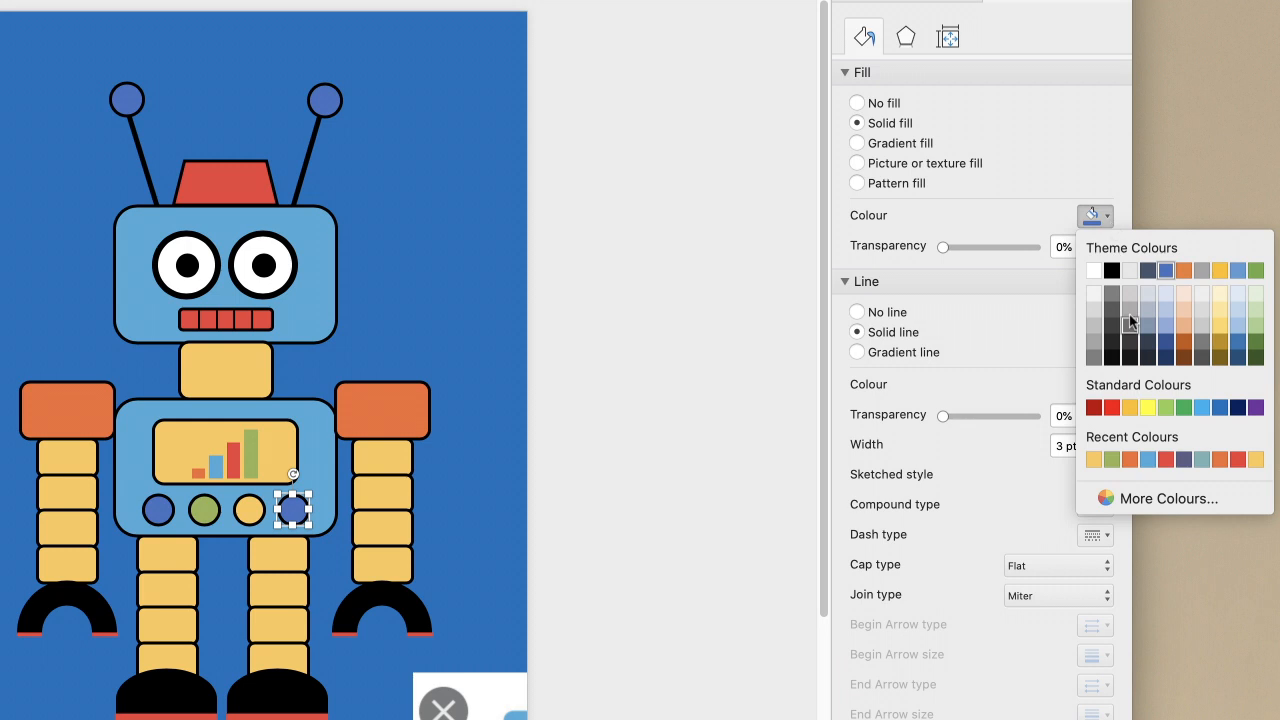
pyautogui.click(1166, 460)
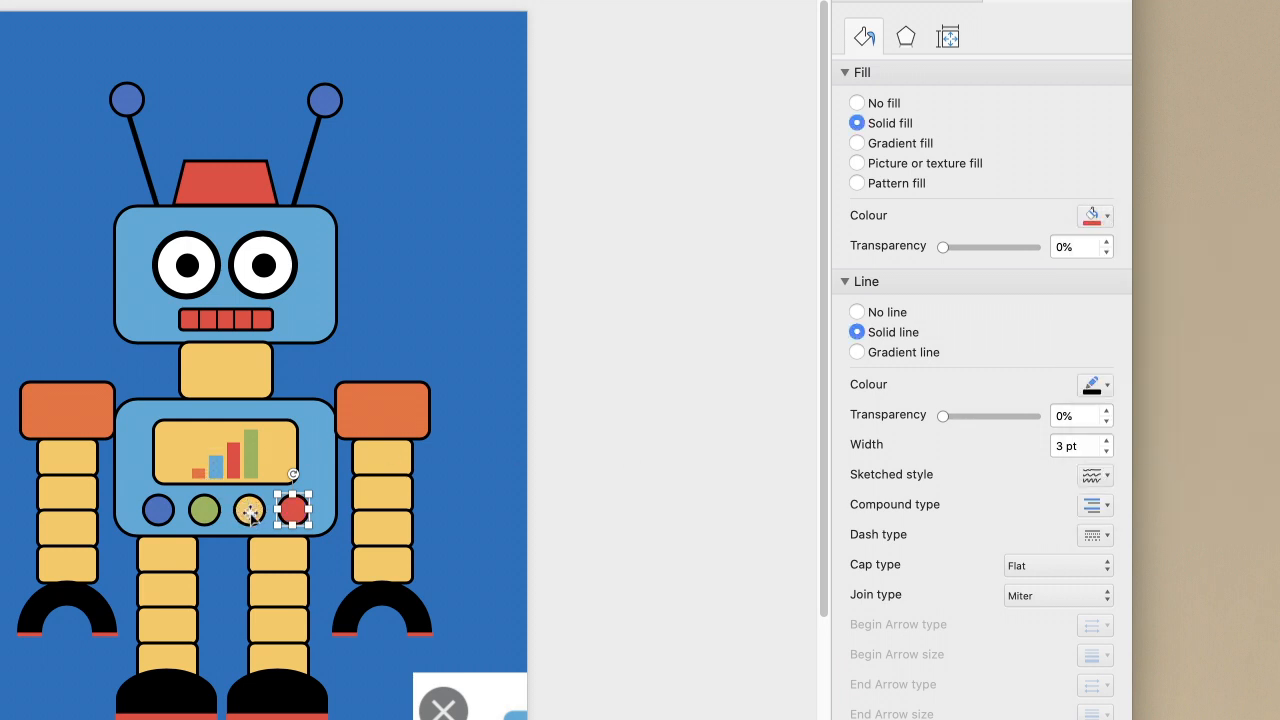
# Step: Align the blue, green, yellow and red circles by their top edges
pyautogui.keyDown('shift'); pyautogui.click(250, 511); pyautogui.keyUp('shift')
pyautogui.keyDown('shift'); pyautogui.click(204, 511); pyautogui.keyUp('shift')
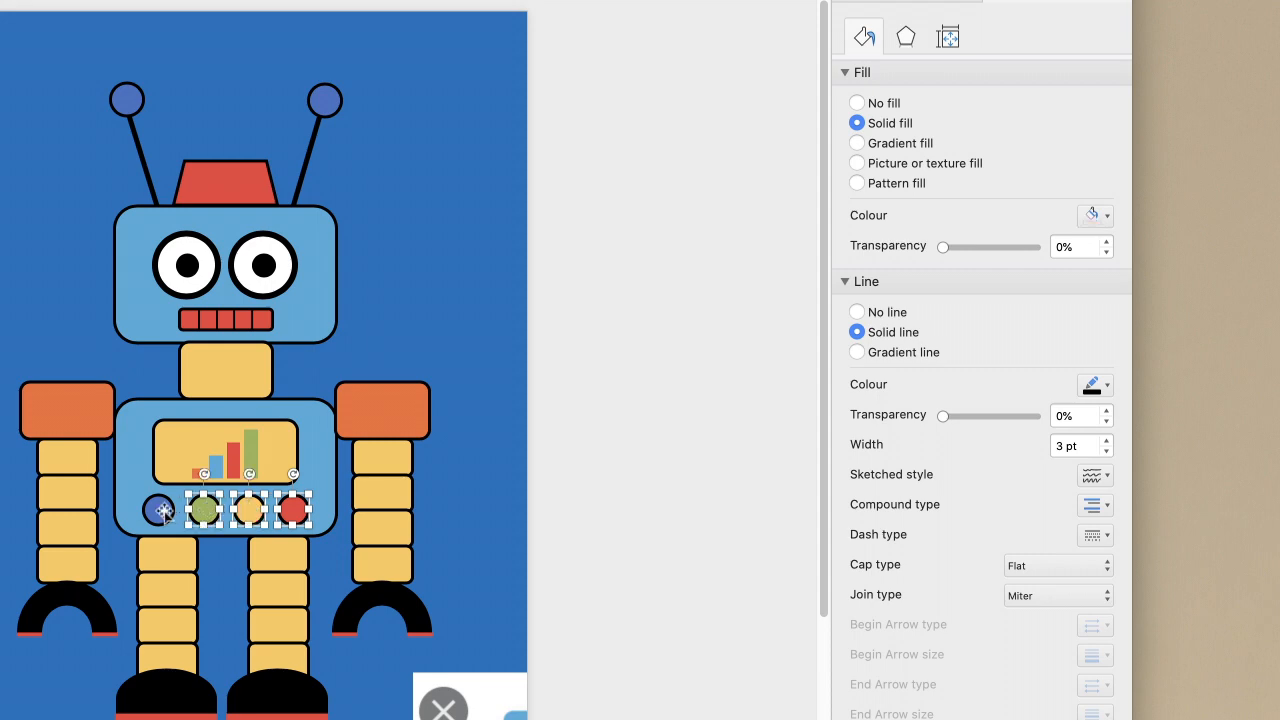
pyautogui.keyDown('shift'); pyautogui.click(158, 511); pyautogui.keyUp('shift')
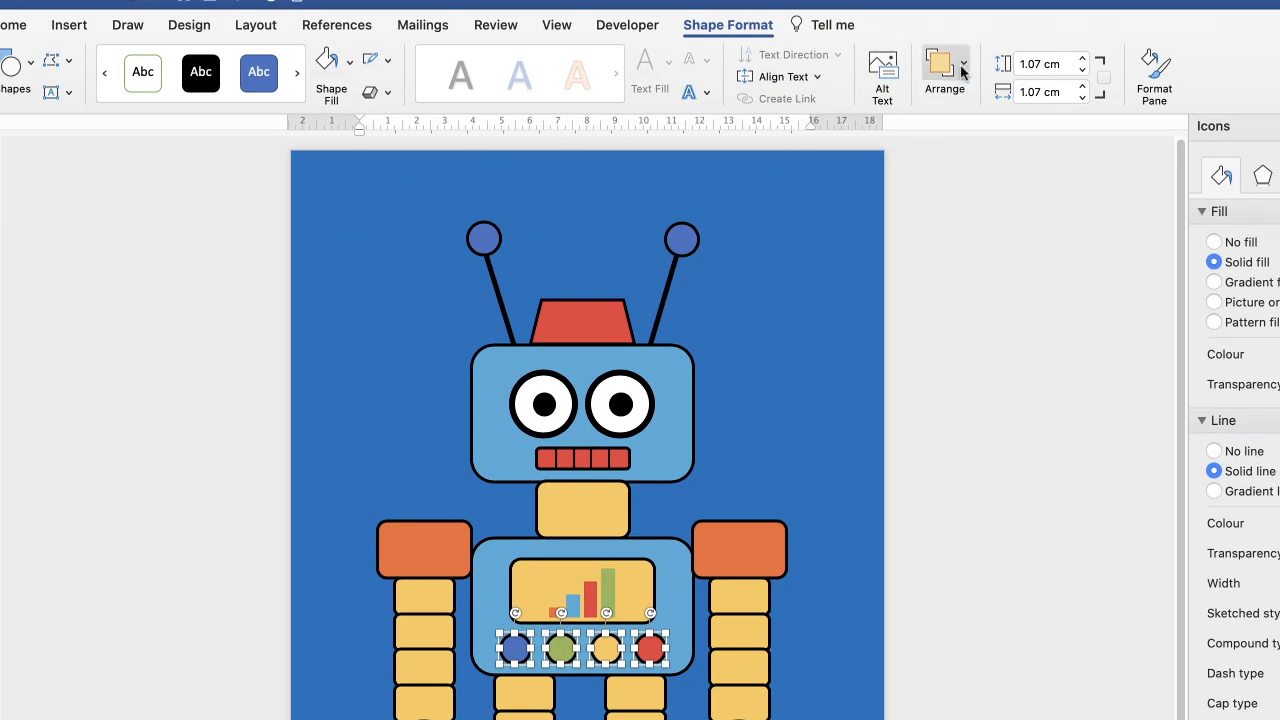
pyautogui.click(966, 66)
pyautogui.click(1060, 127)
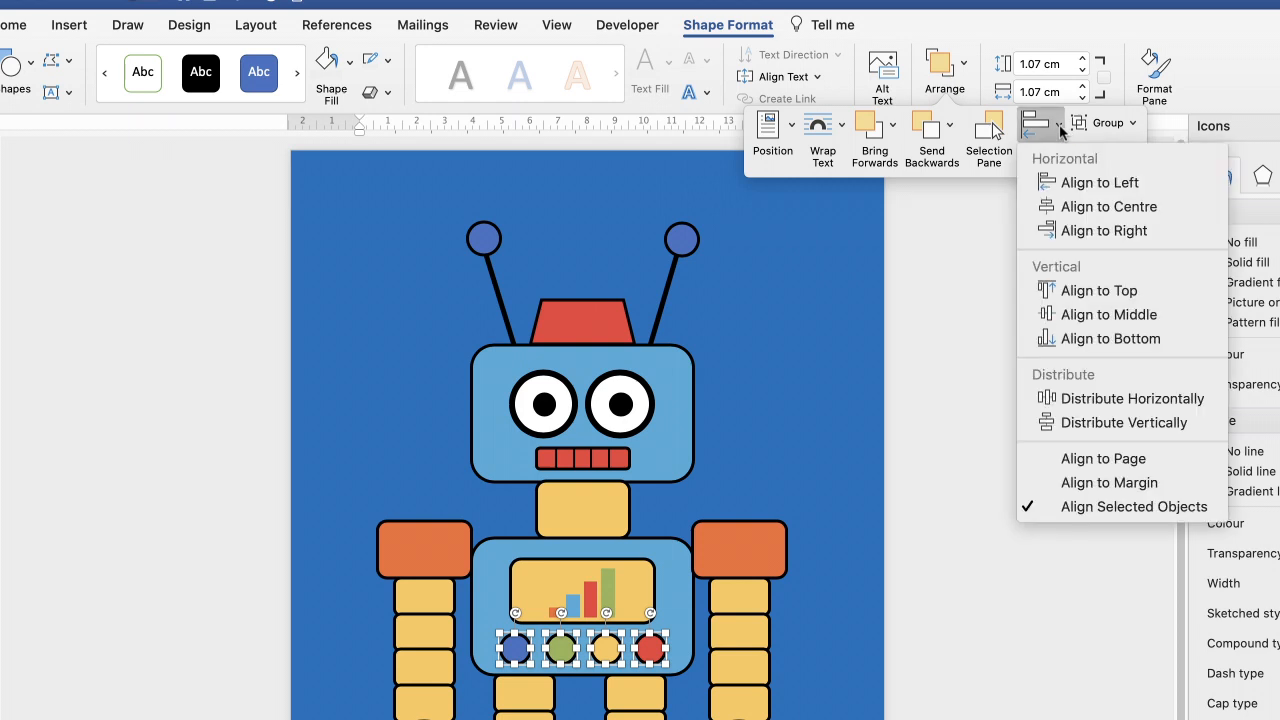
pyautogui.click(1109, 290)
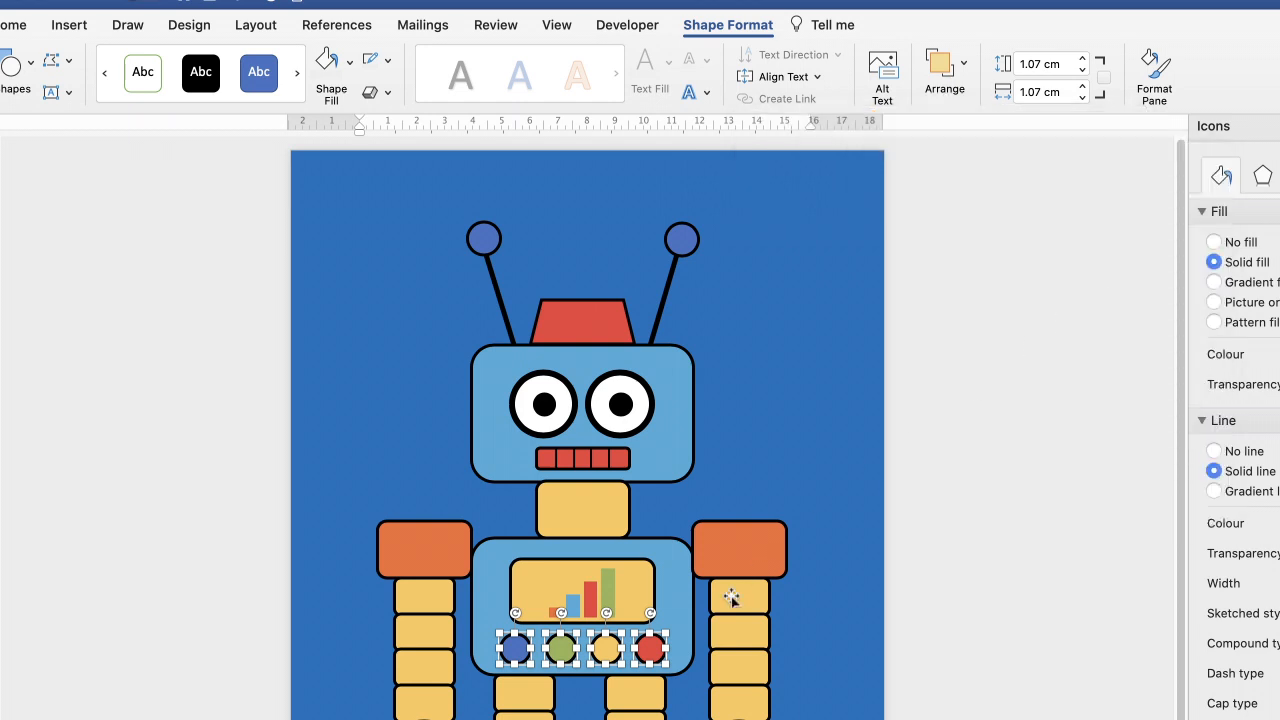
# Step: Group the four aligned circles into one object
pyautogui.click(966, 67)
pyautogui.click(1128, 124)
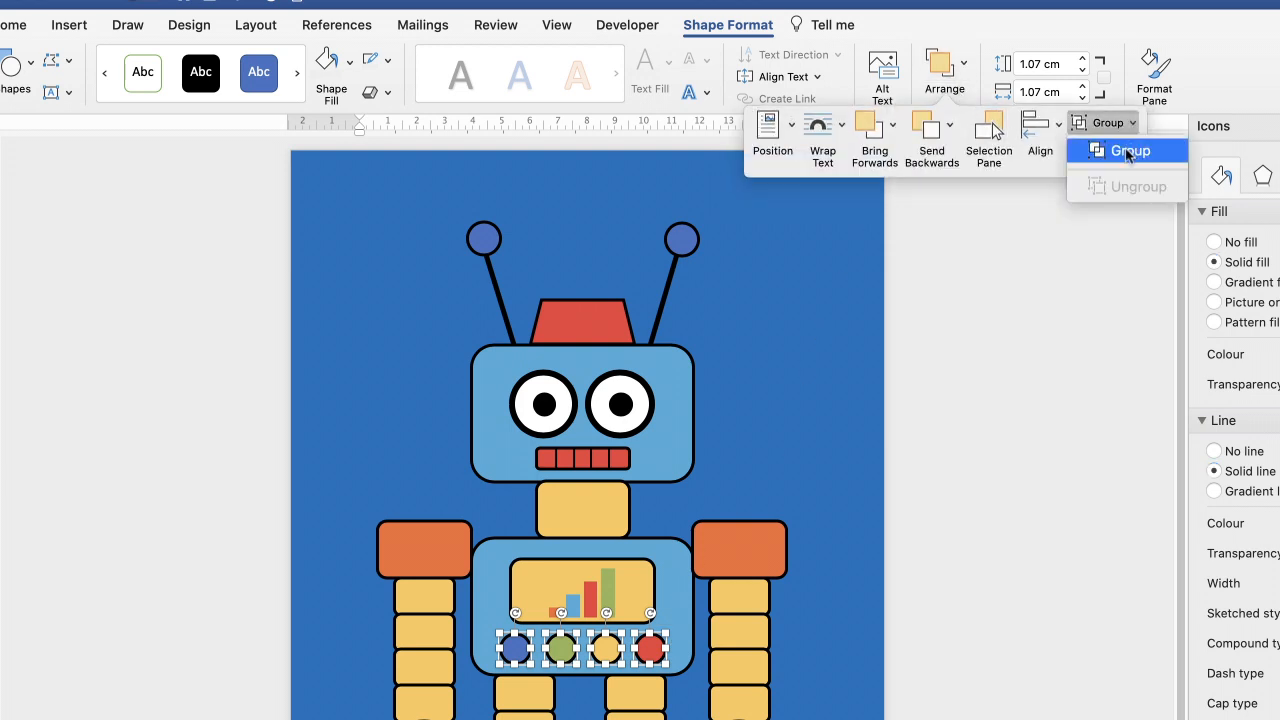
pyautogui.click(1128, 152)
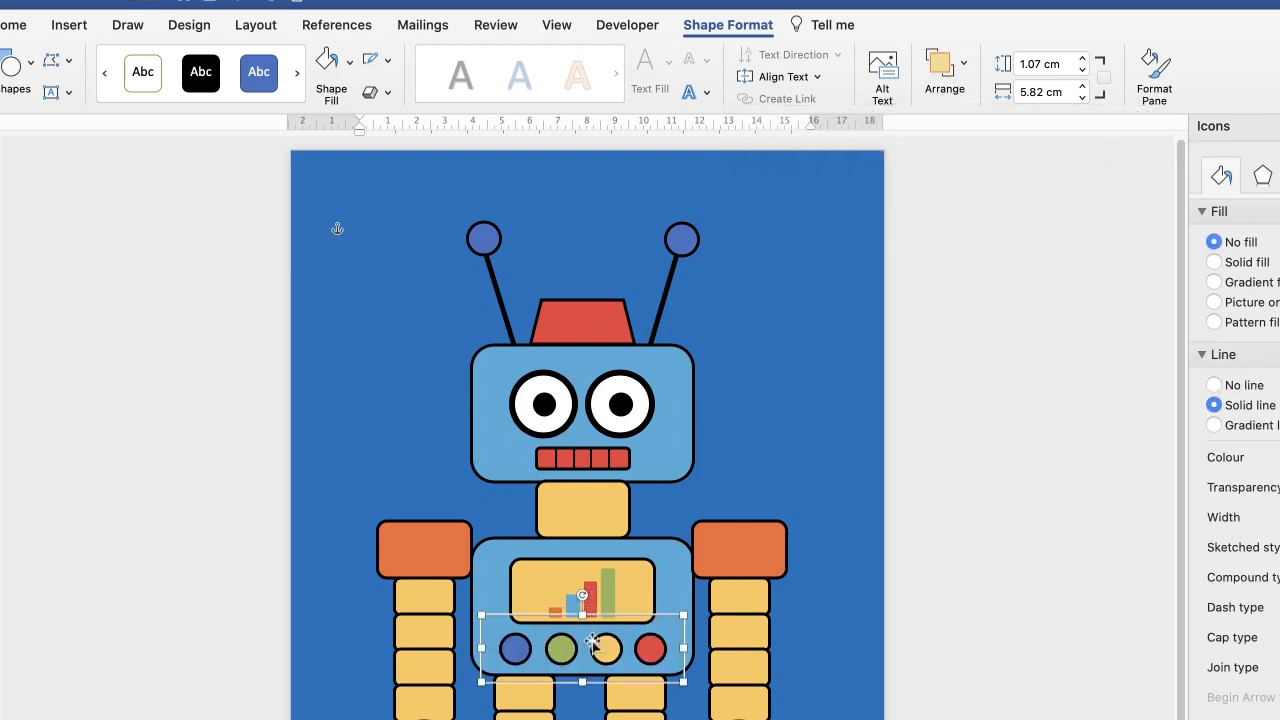
# Step: Align the circle group and the robot's blue body horizontally by their centres
pyautogui.keyDown('shift'); pyautogui.click(665, 541); pyautogui.keyUp('shift')
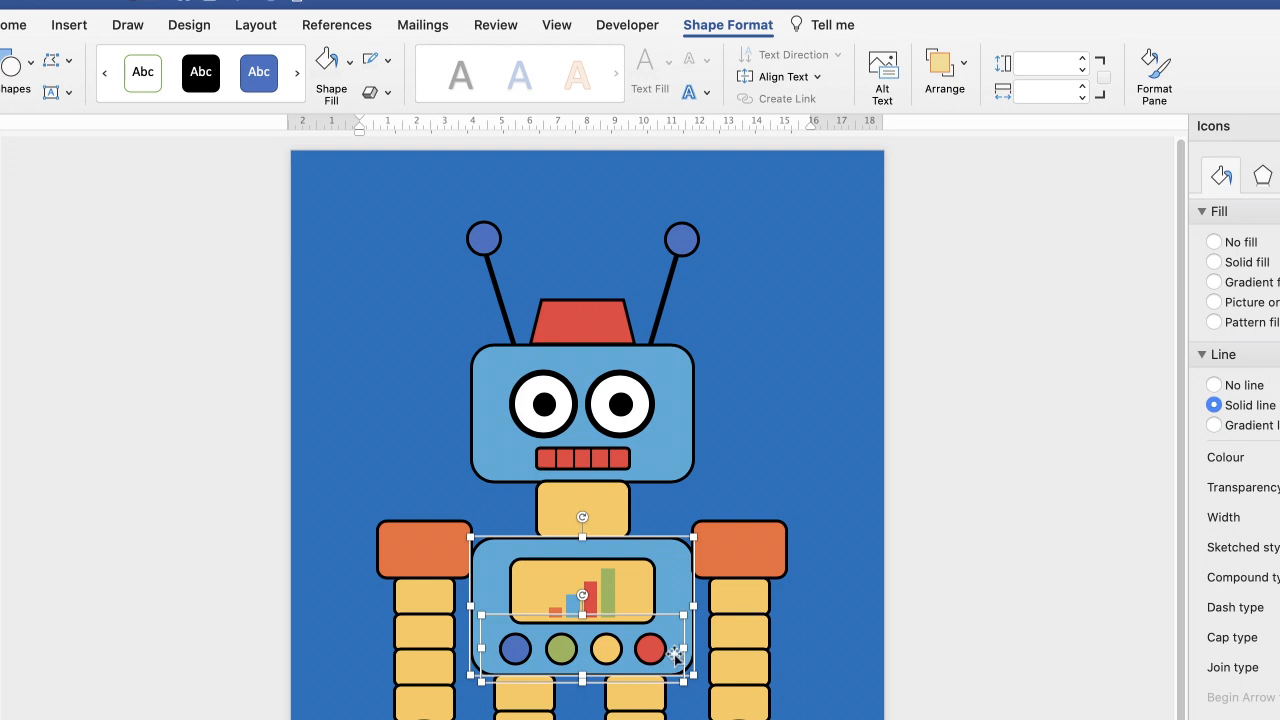
pyautogui.click(948, 68)
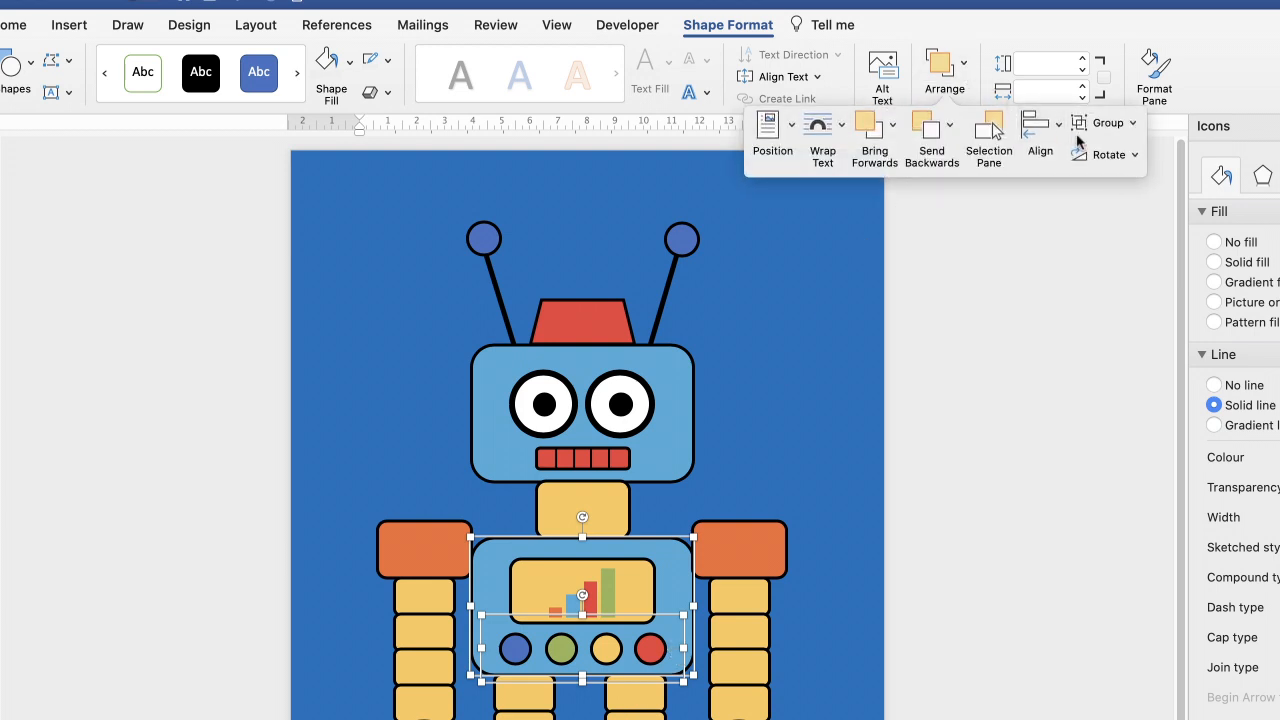
pyautogui.click(1060, 126)
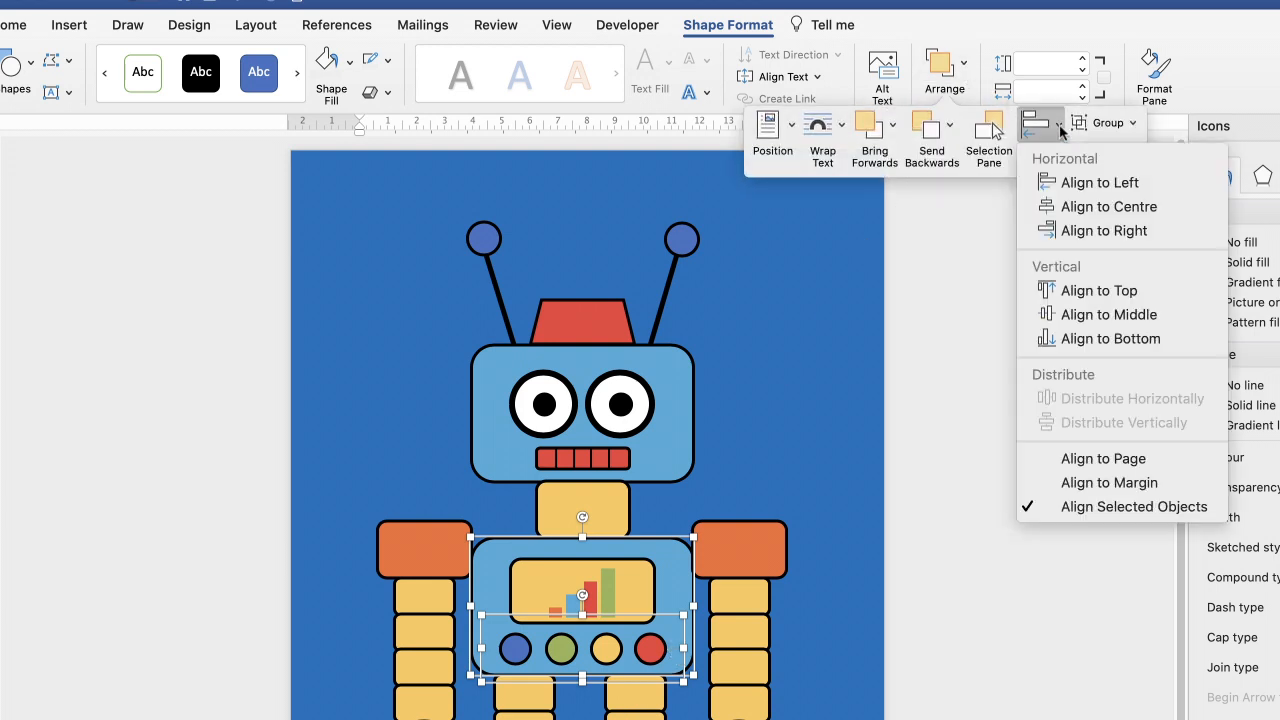
pyautogui.click(1080, 207)
pyautogui.click(847, 468)
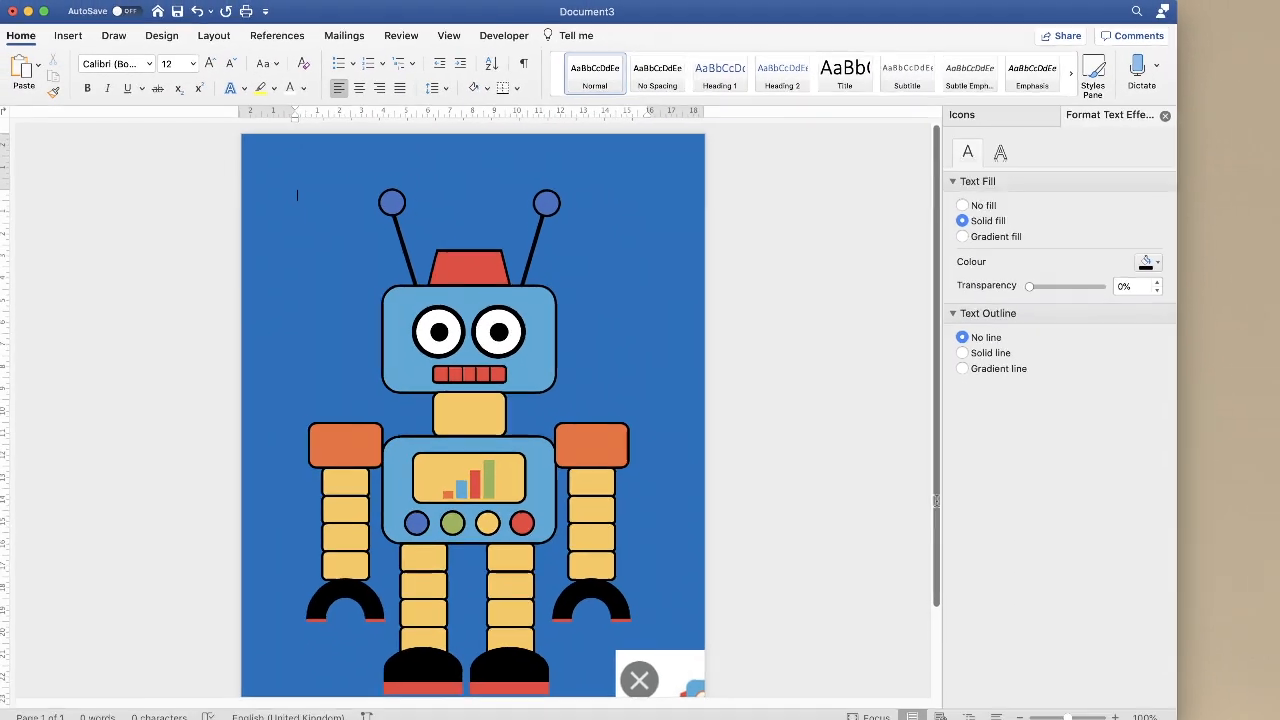
# Step: Nudge the black arch of the hand on the right arm slightly upward within its group
pyautogui.moveTo(927, 495); pyautogui.dragTo(937, 533)
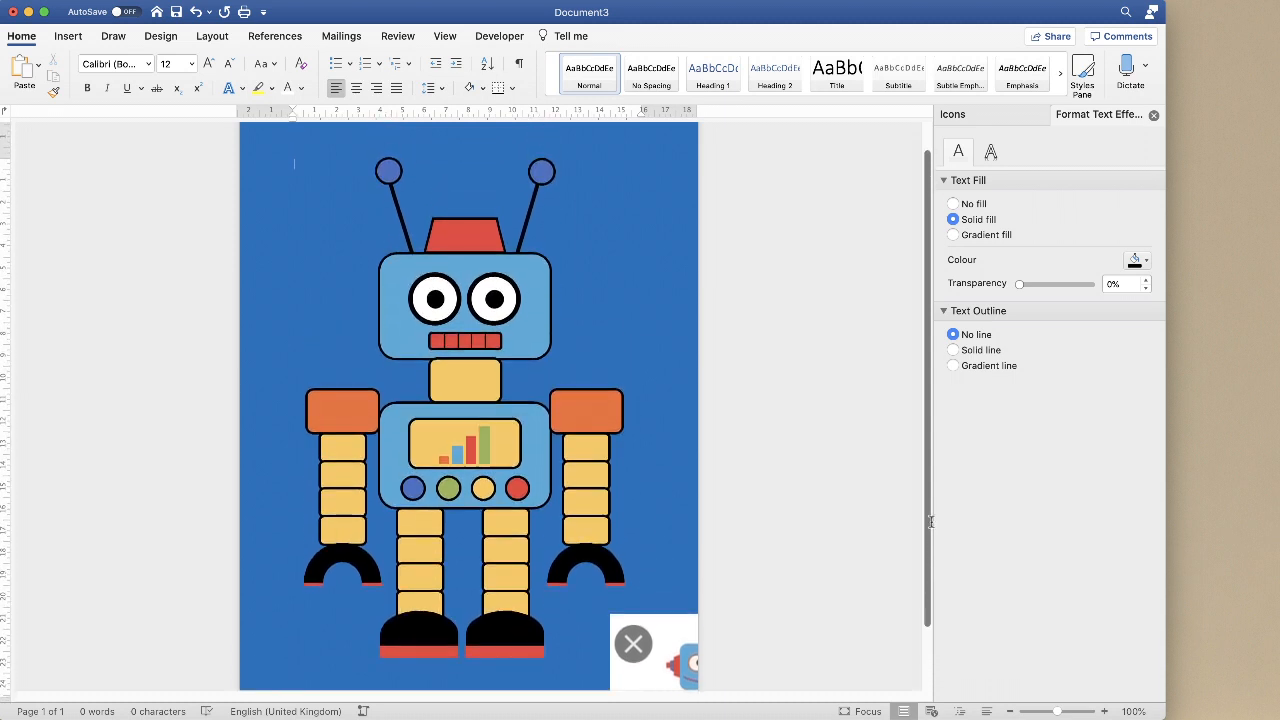
pyautogui.click(585, 555)
pyautogui.click(586, 556)
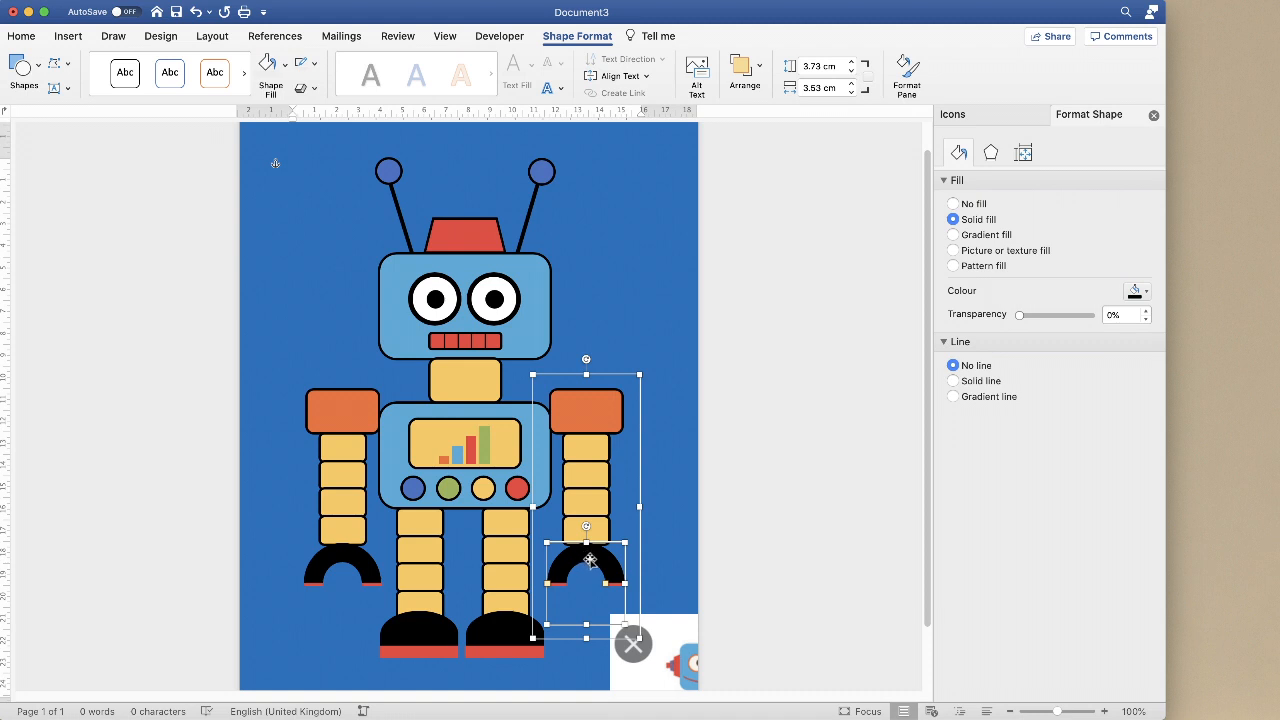
pyautogui.press('Up')
pyautogui.press('Up')
pyautogui.press('Up')
pyautogui.press('Up')
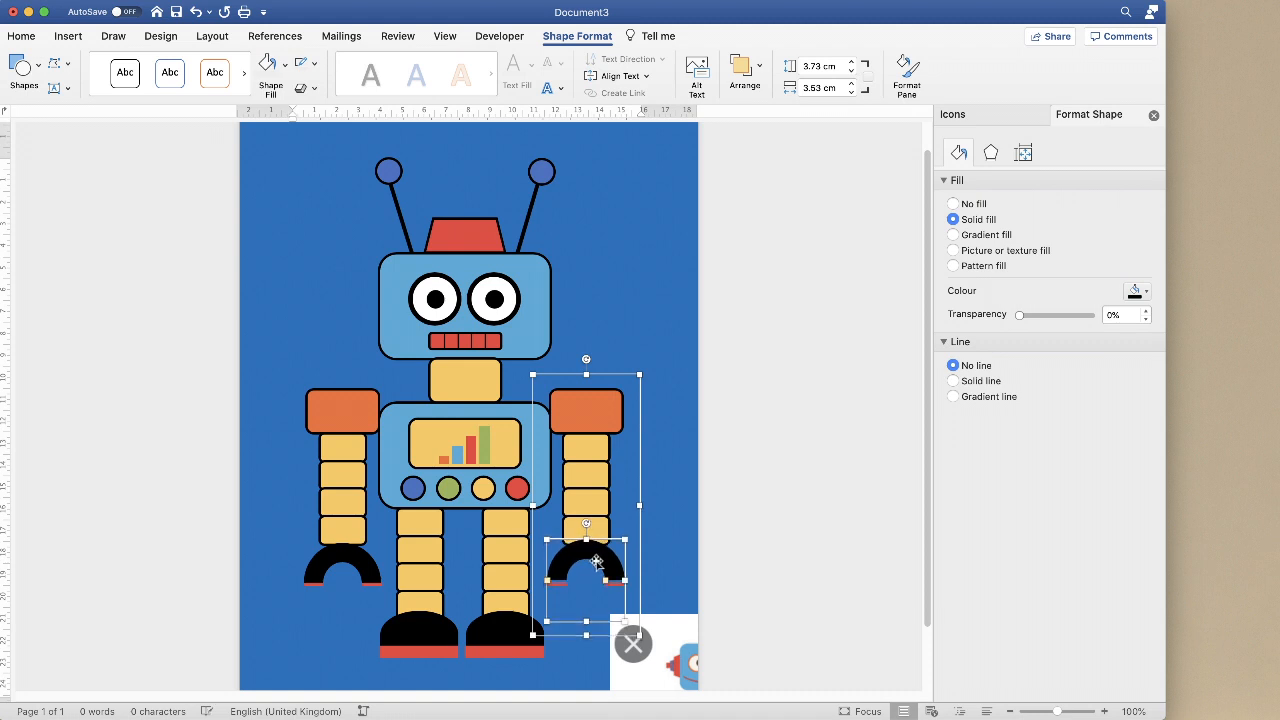
pyautogui.press('Up')
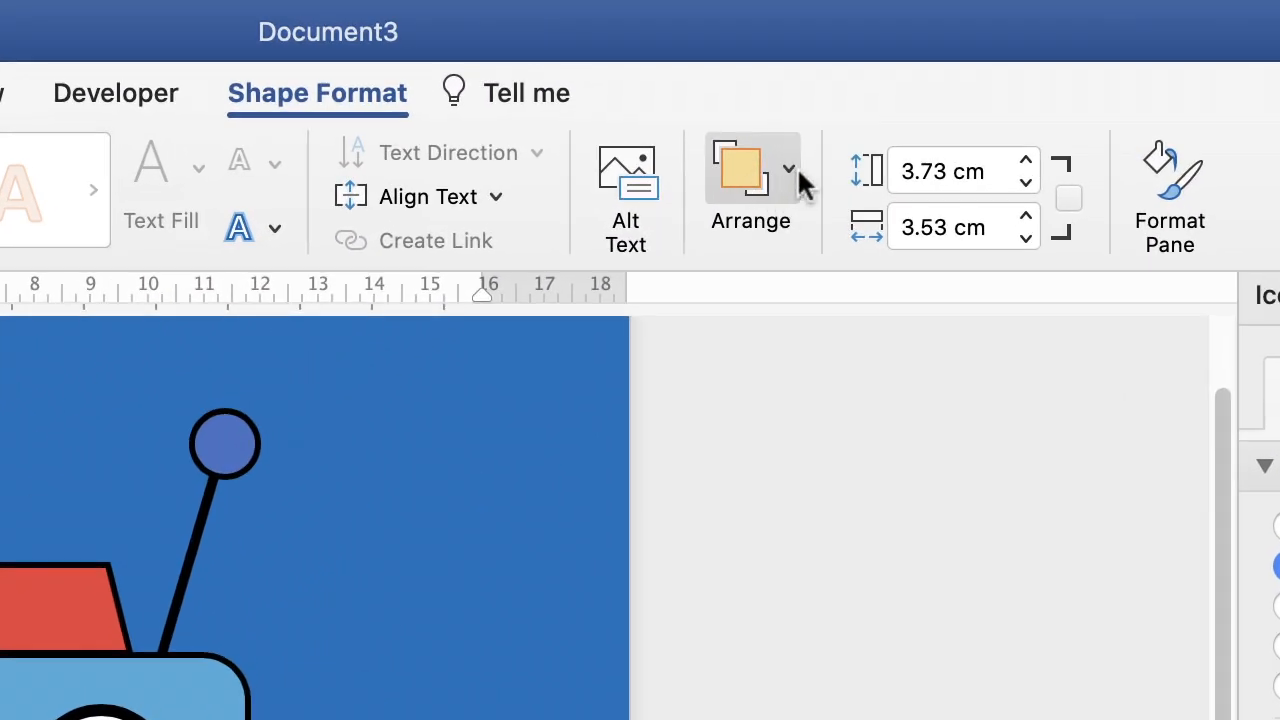
# Step: Send the black arch of the right arm's hand to the back of its group
pyautogui.click(797, 166)
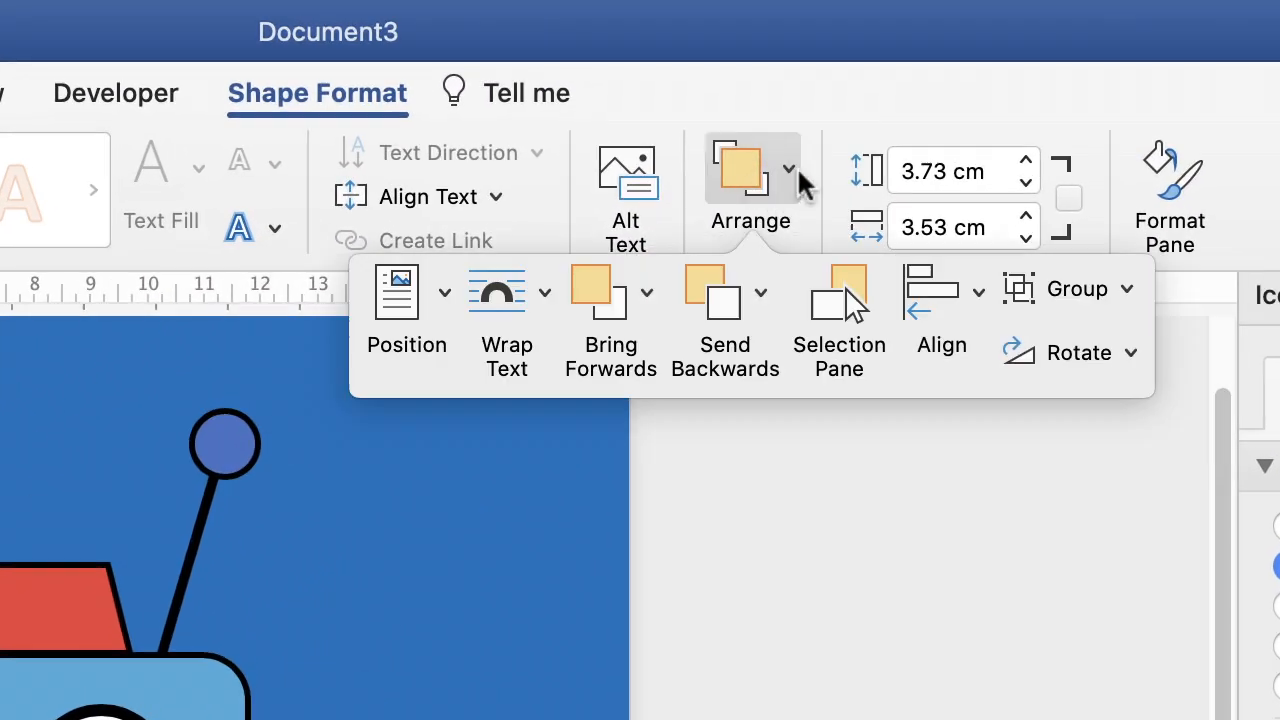
pyautogui.click(761, 298)
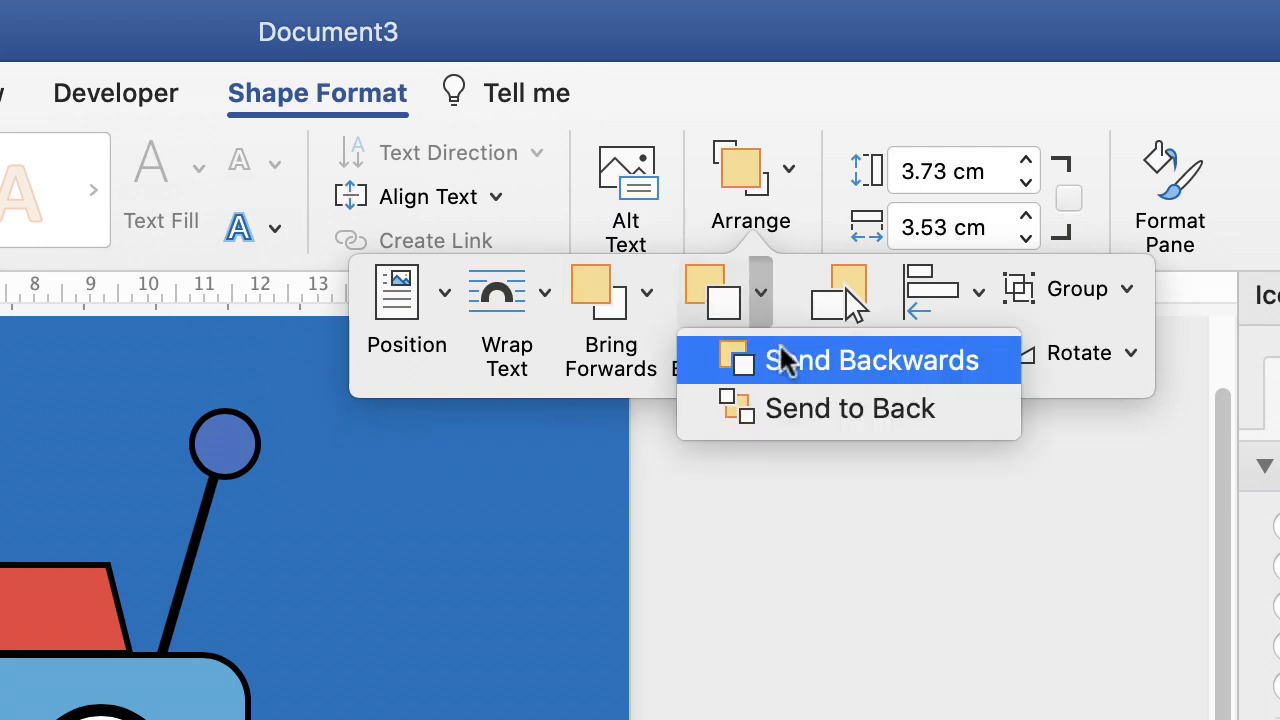
pyautogui.click(806, 420)
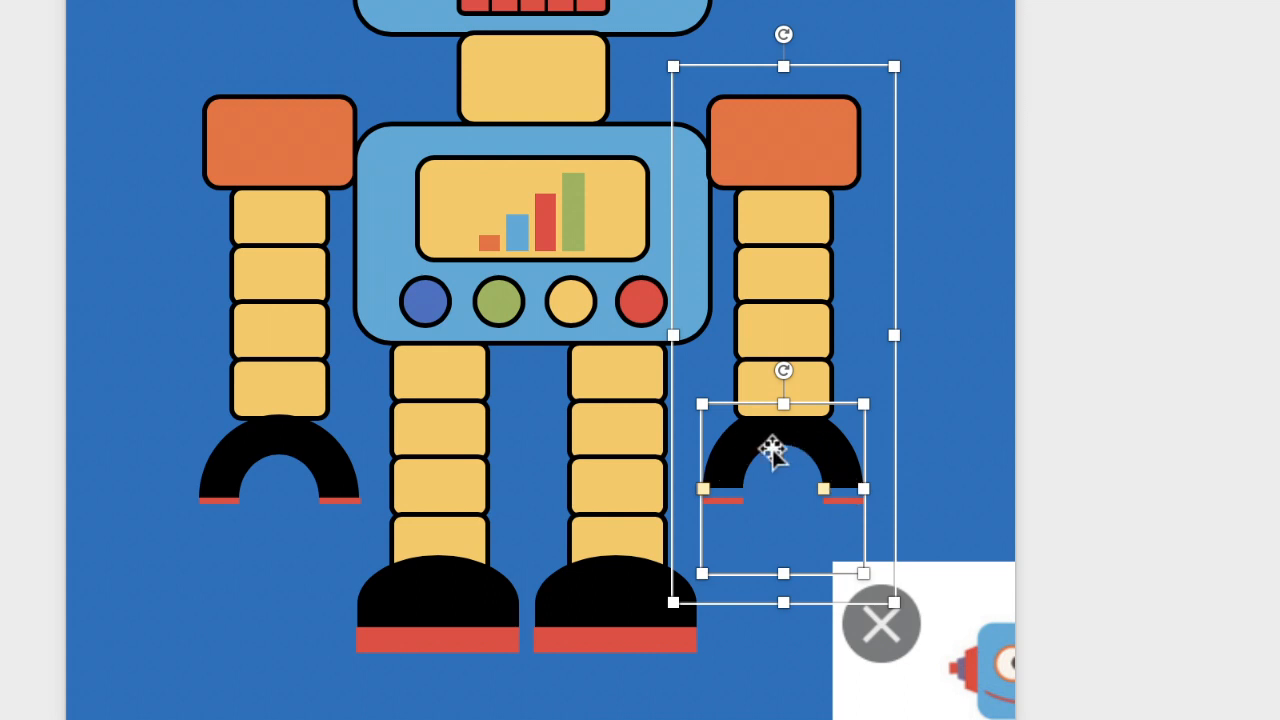
# Step: Duplicate the robot's right arm group and delete the old left arm group
pyautogui.click(281, 431)
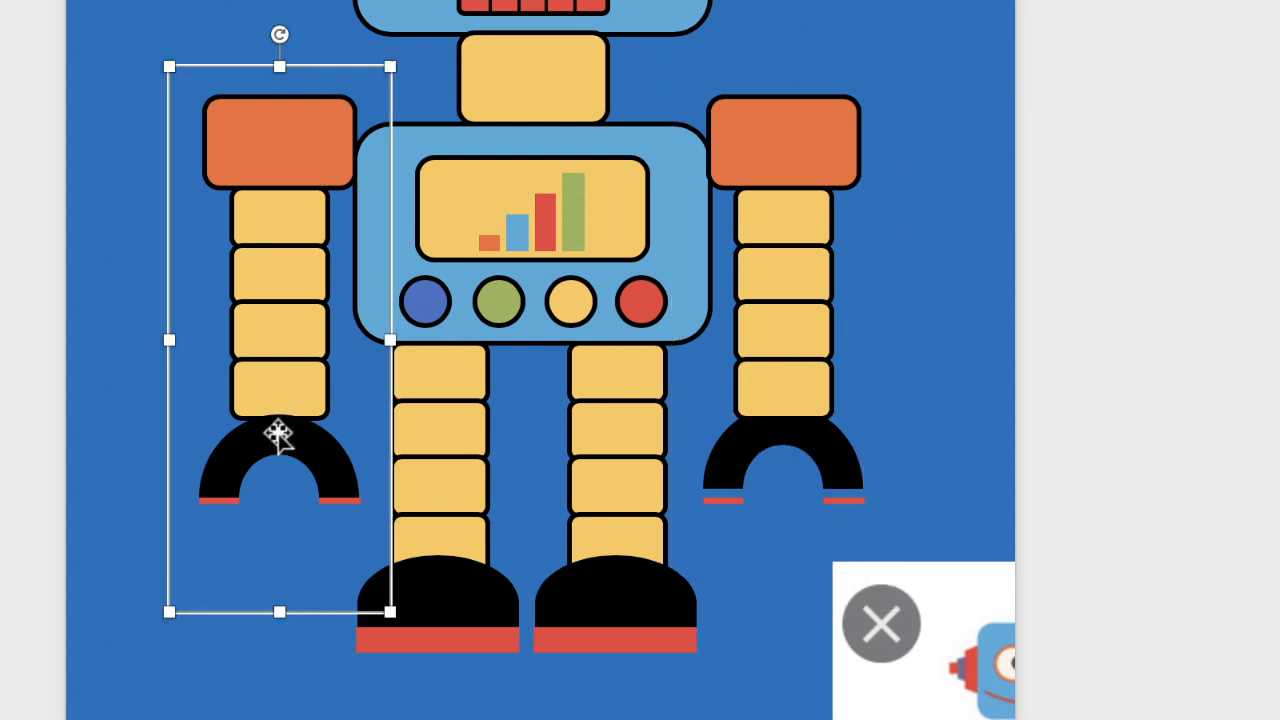
pyautogui.click(827, 452)
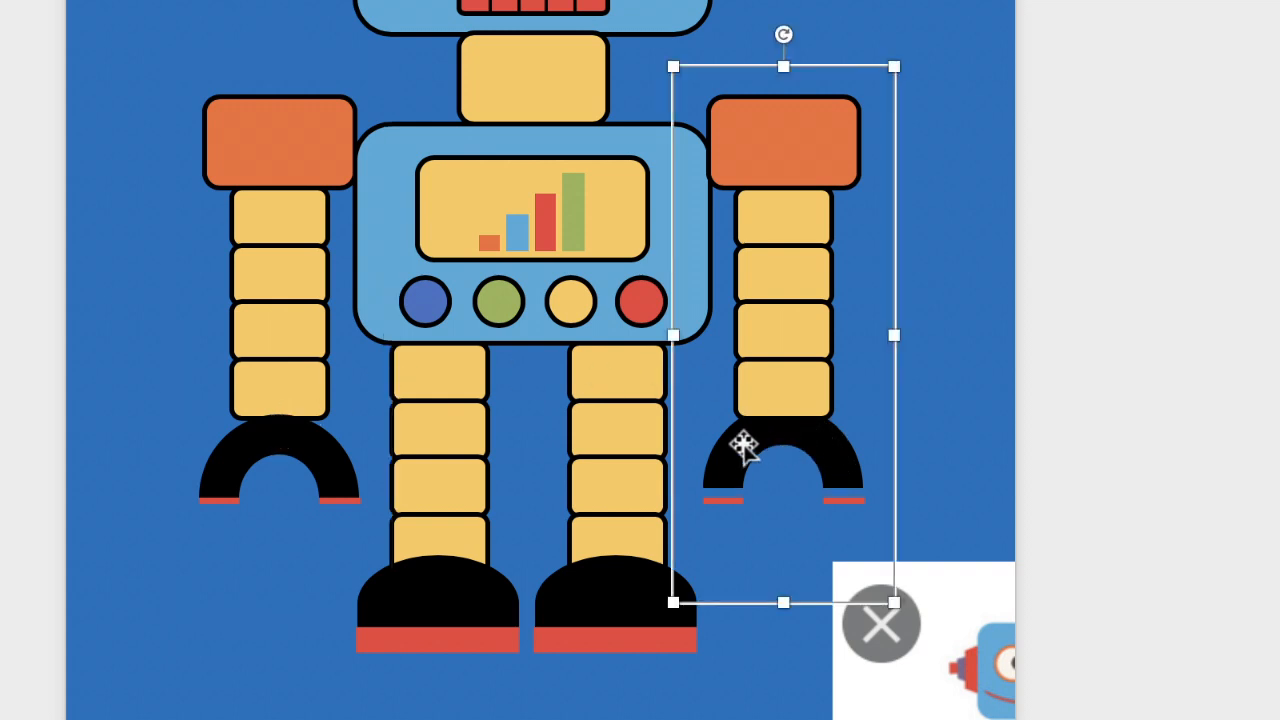
pyautogui.hotkey('ctrl', 'd')
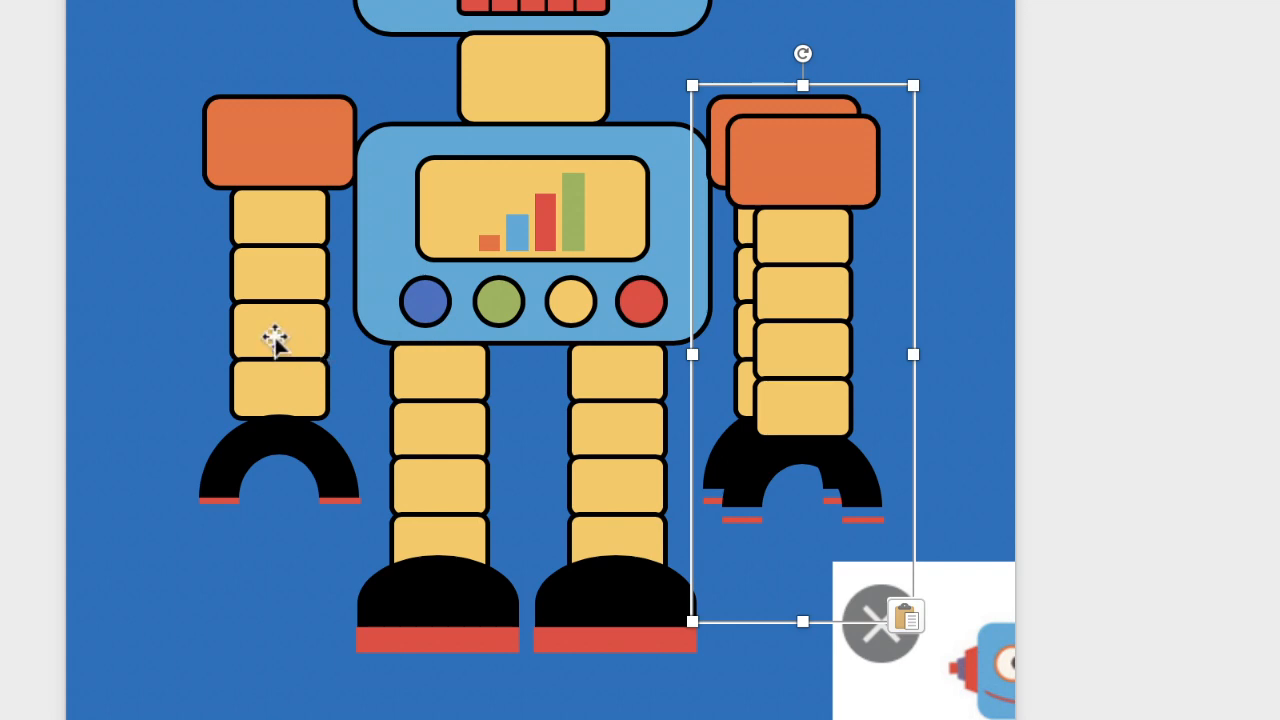
pyautogui.click(279, 333)
pyautogui.press('Delete')
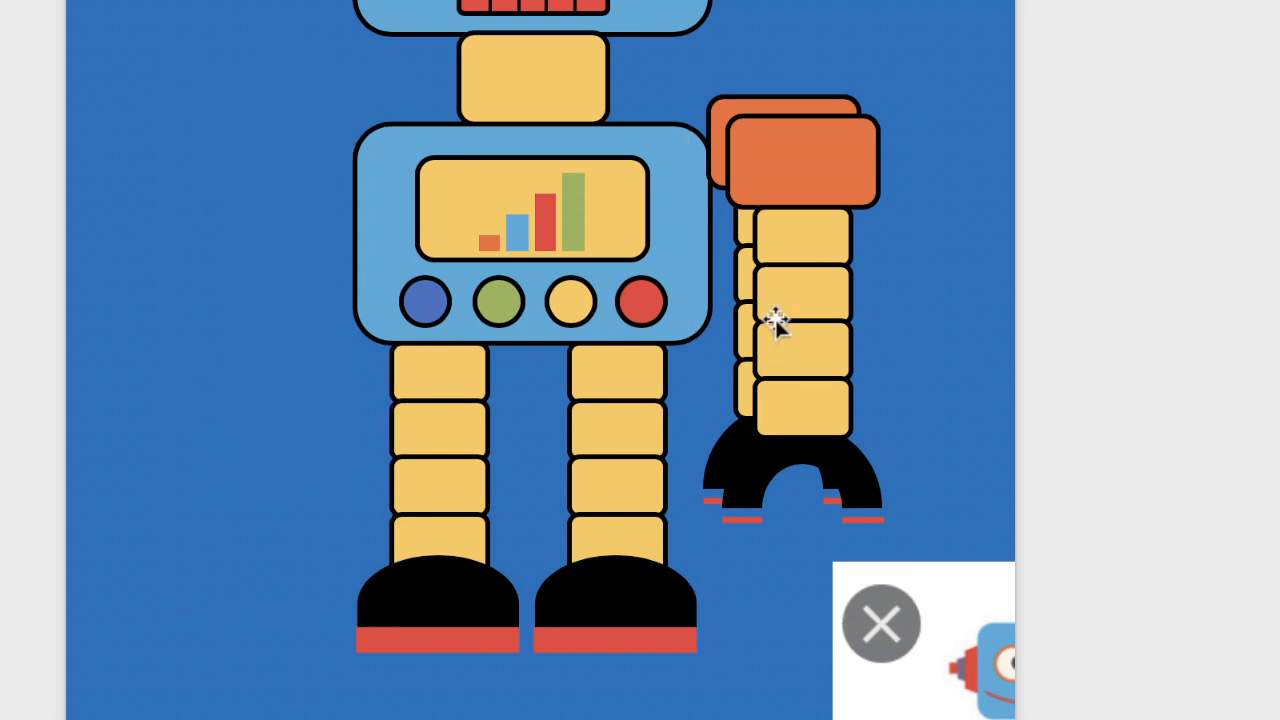
# Step: Place the duplicated arm against the left side of the robot's blue body, where the old arm was
pyautogui.moveTo(771, 323); pyautogui.dragTo(274, 285)
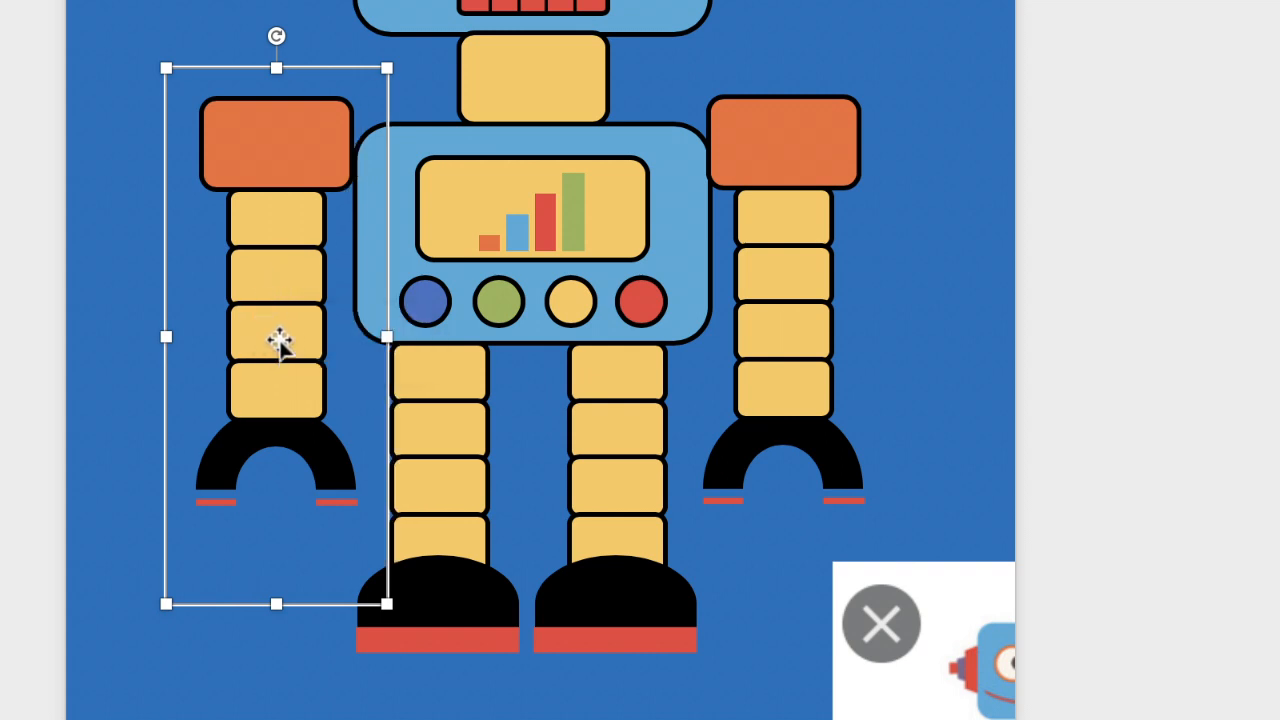
pyautogui.press('Right')
pyautogui.press('Right')
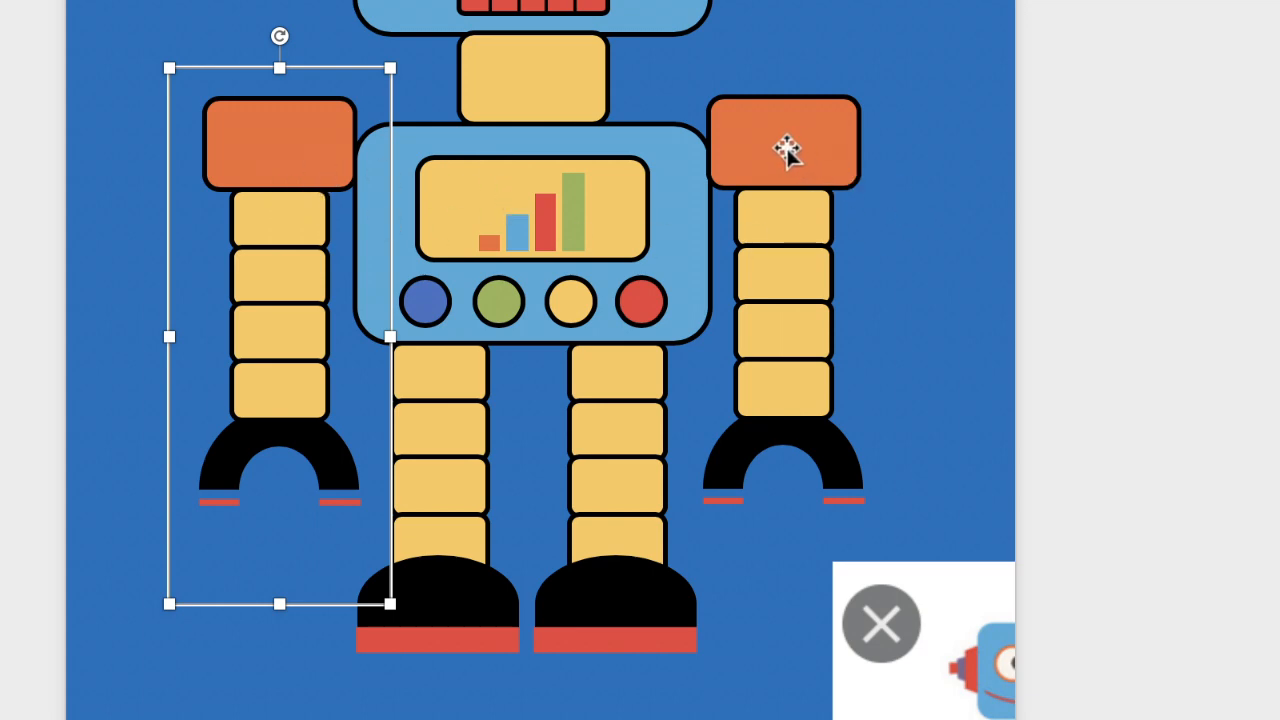
# Step: Align the two arm groups by their top edges
pyautogui.keyDown('shift'); pyautogui.click(797, 150); pyautogui.keyUp('shift')
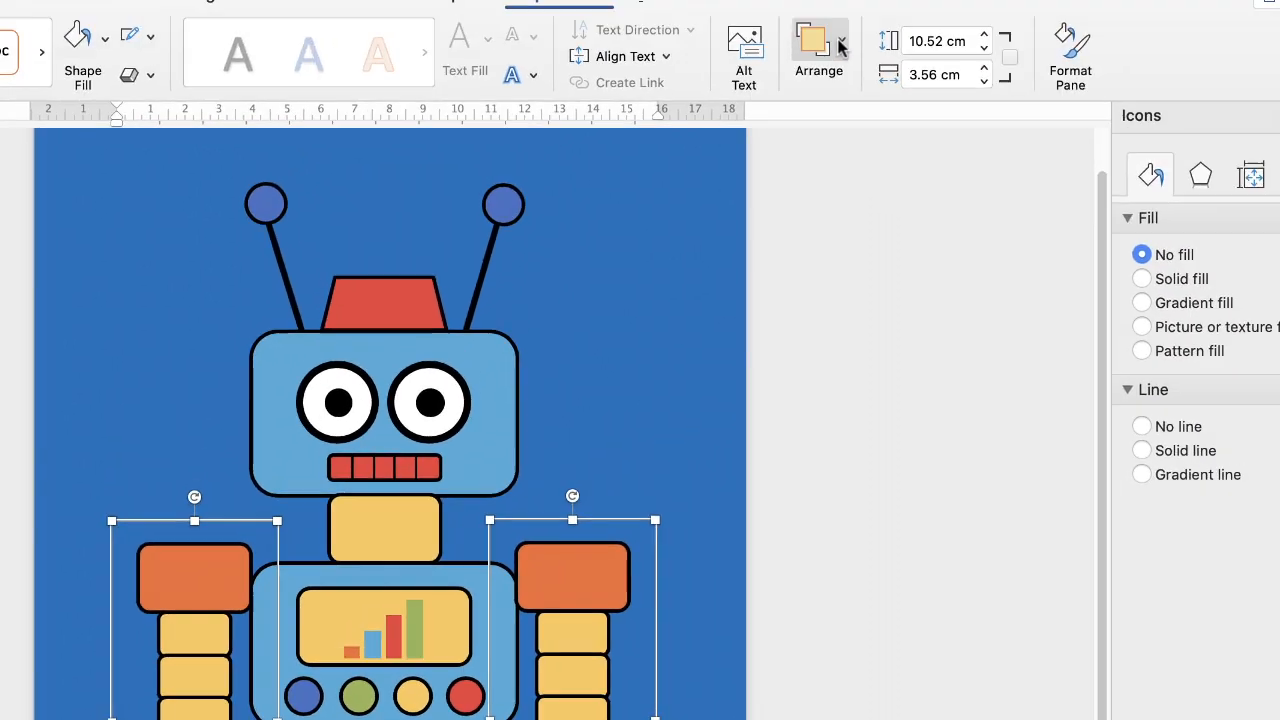
pyautogui.click(817, 45)
pyautogui.click(940, 118)
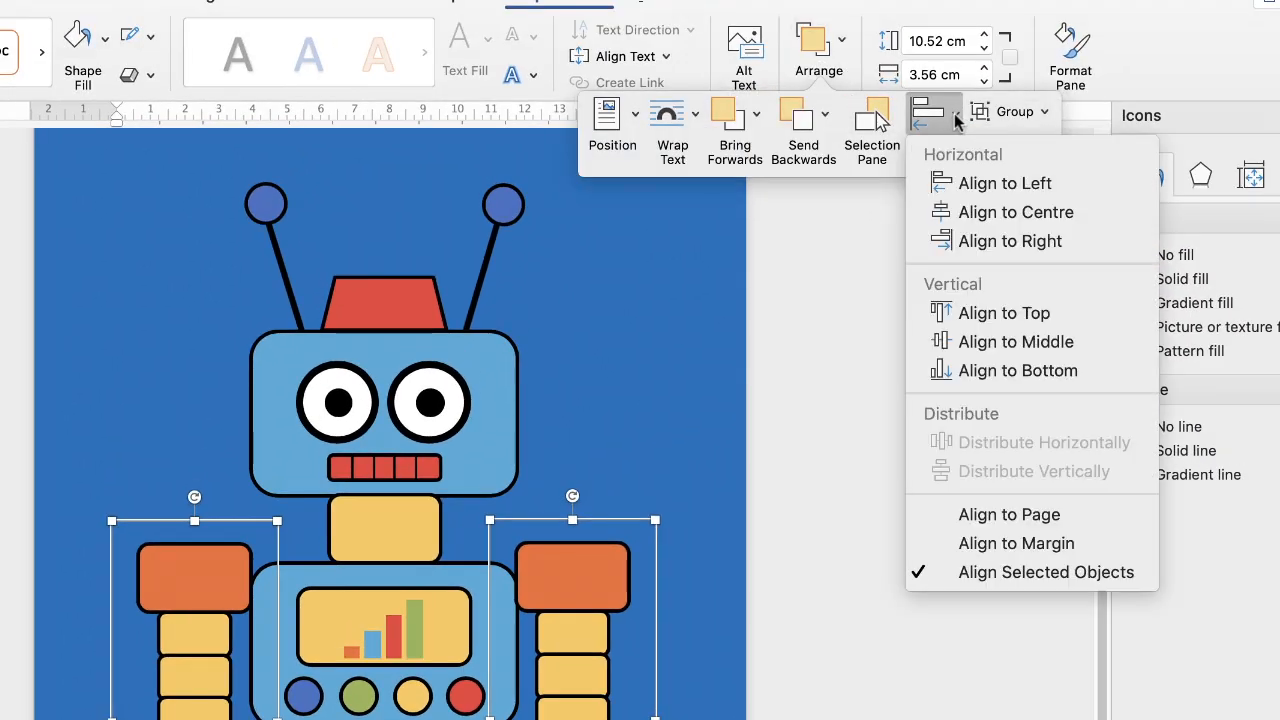
pyautogui.click(985, 314)
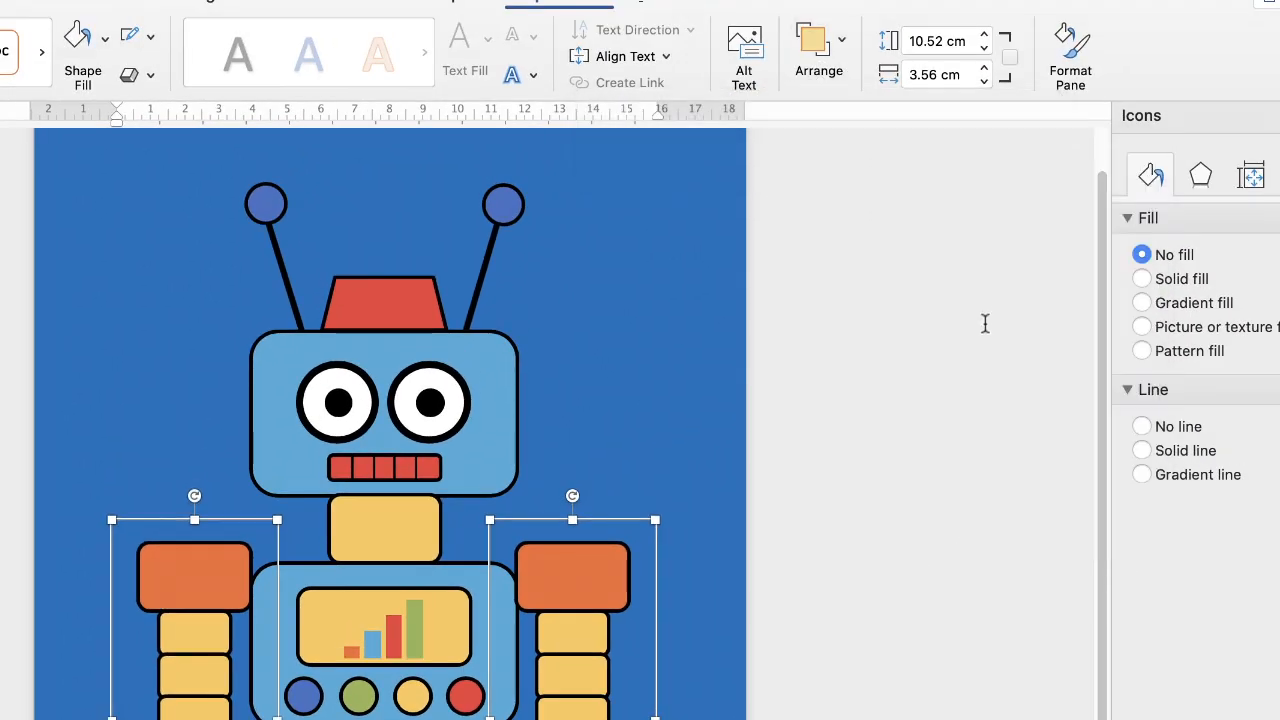
pyautogui.click(712, 519)
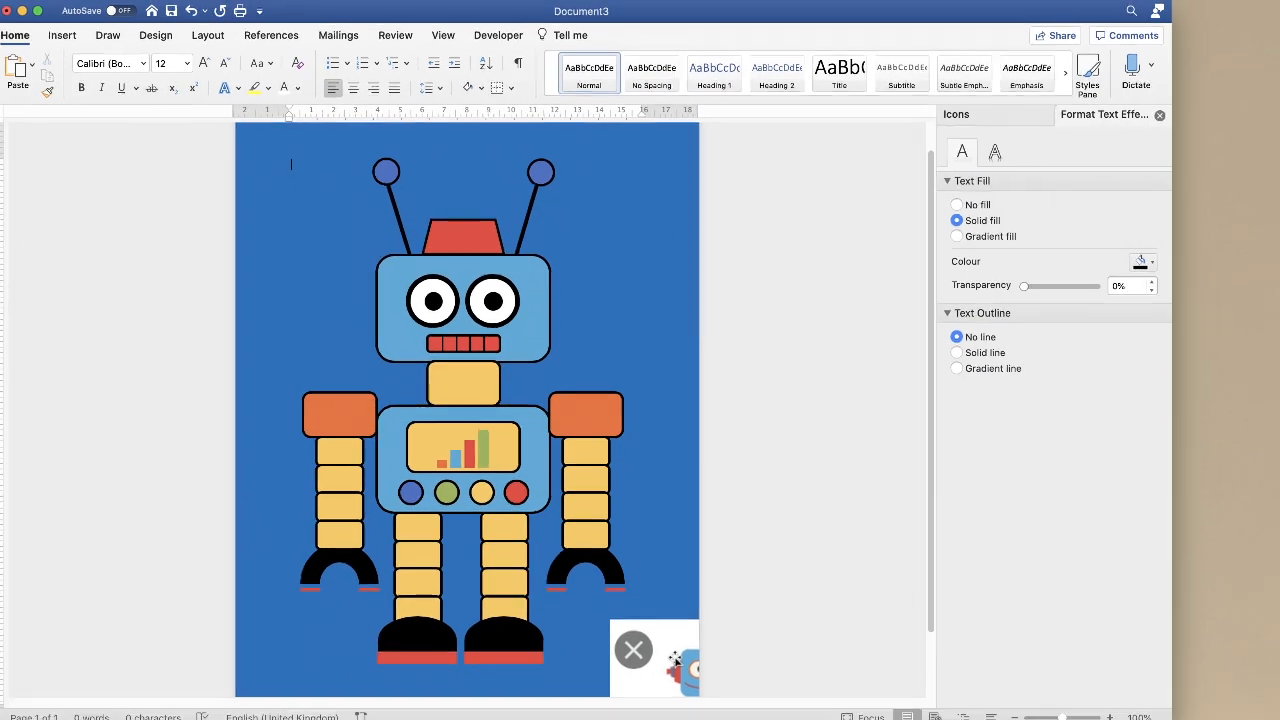
# Step: Delete the white robot picture with the grey cross from the page's lower right corner
pyautogui.click(677, 647)
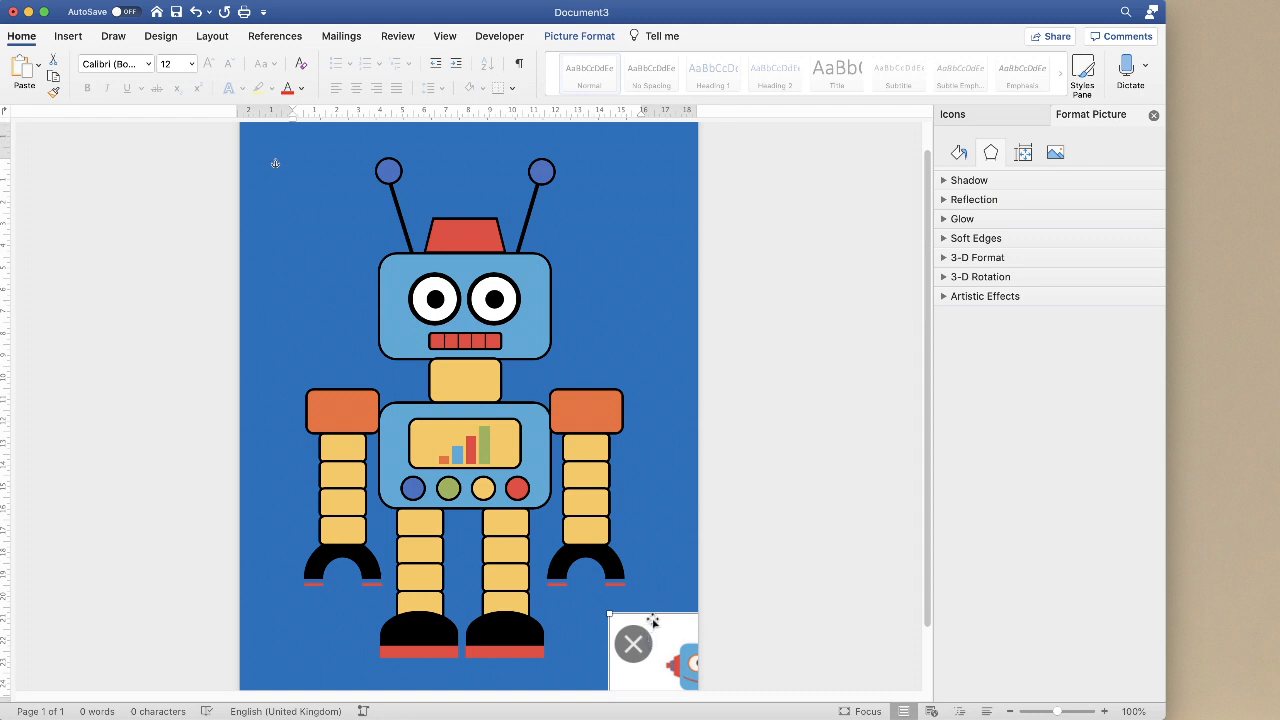
pyautogui.press('BackSpace')
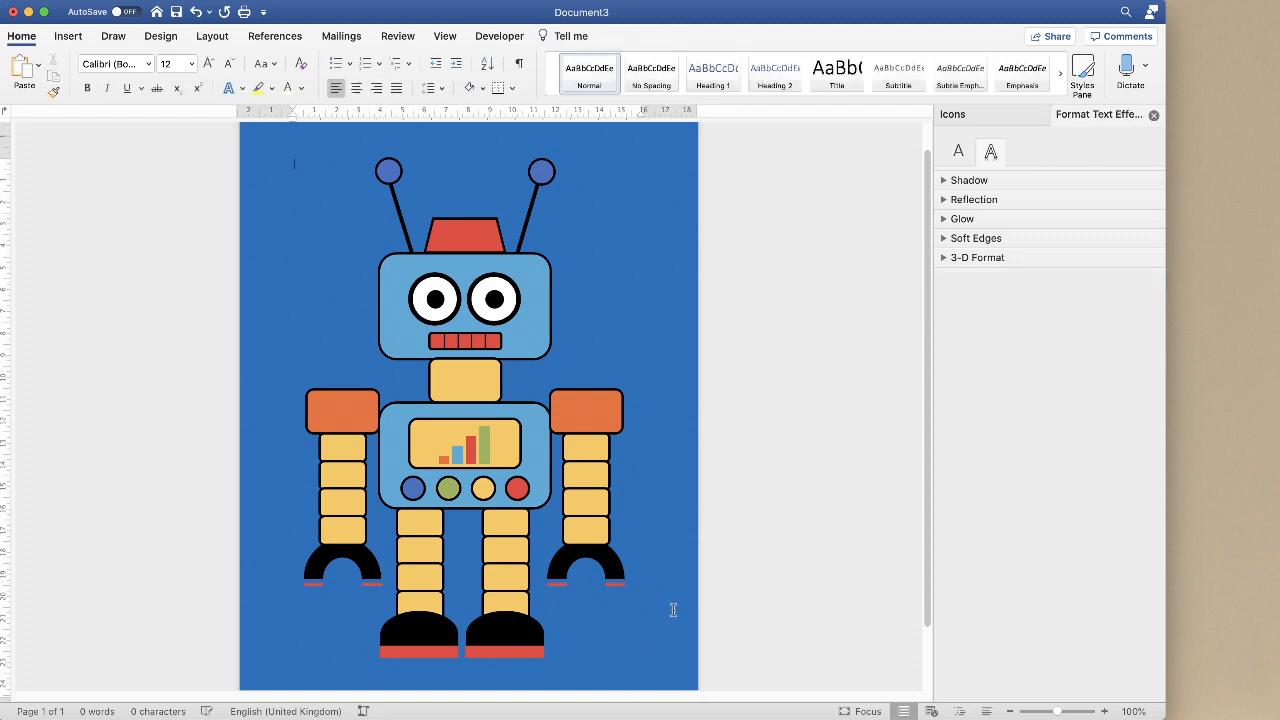
pyautogui.scroll(-3, 927, 636)
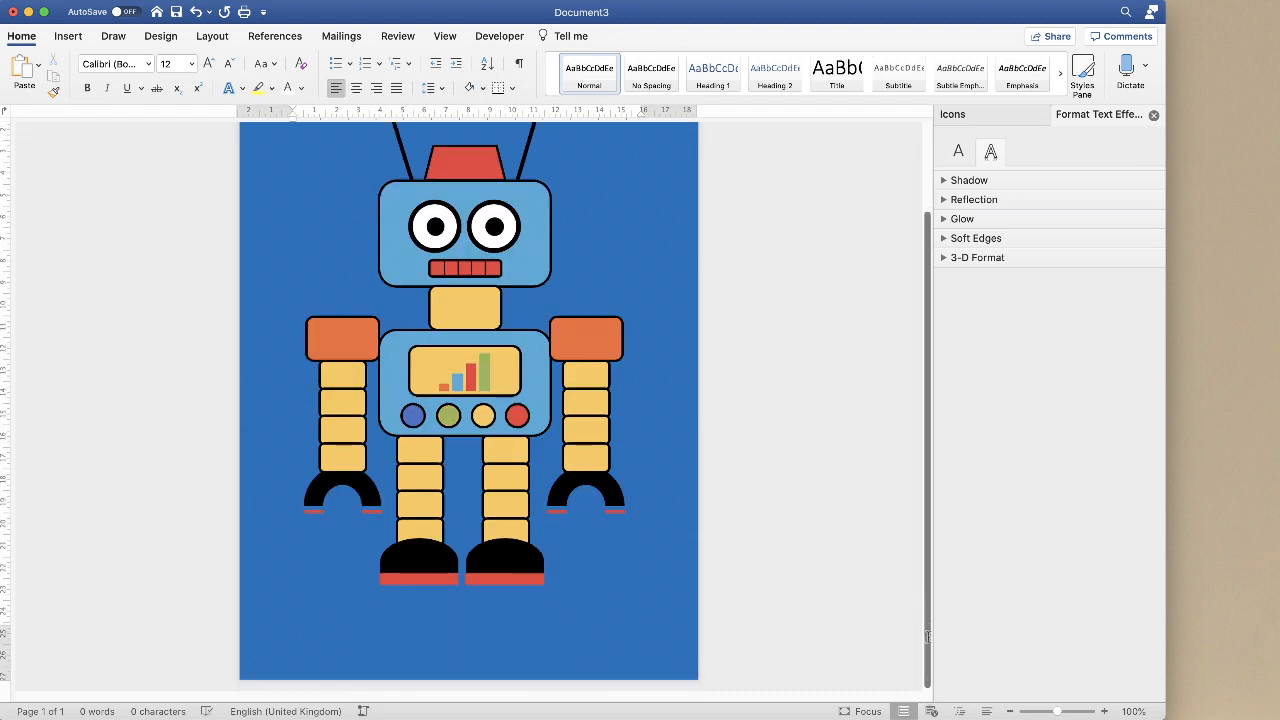
pyautogui.scroll(1, 929, 618)
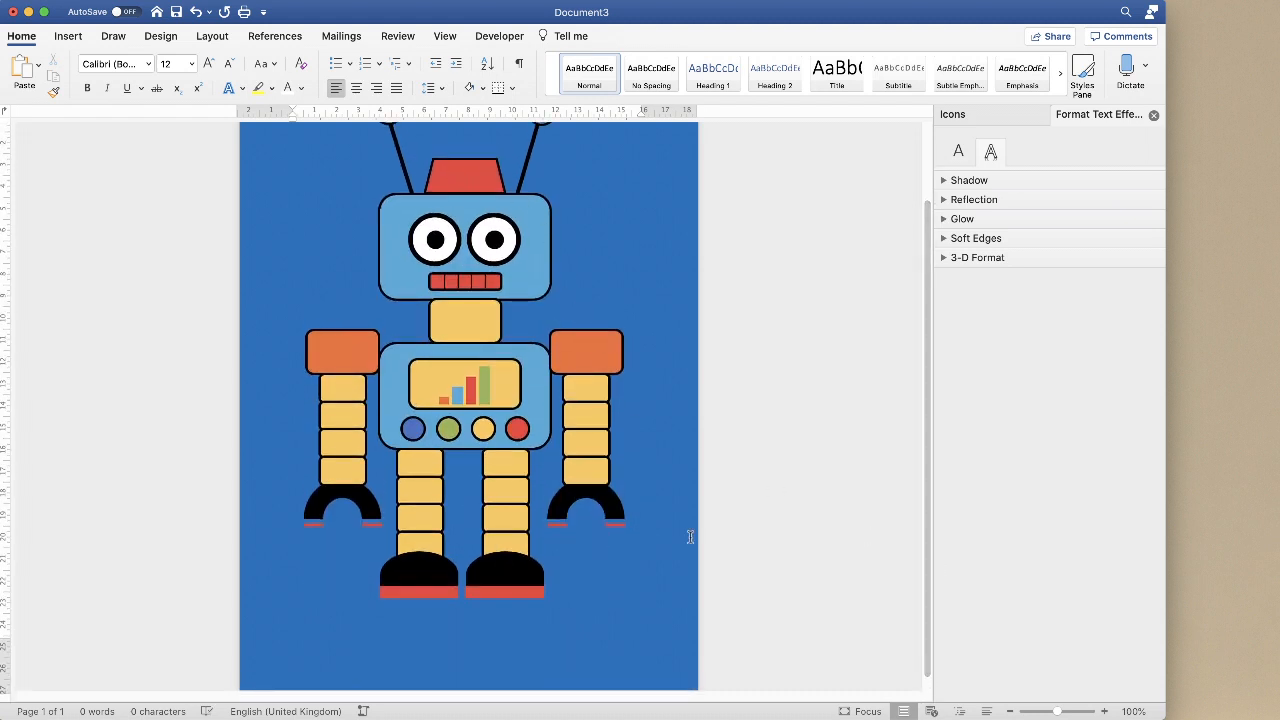
pyautogui.scroll(3, 928, 441)
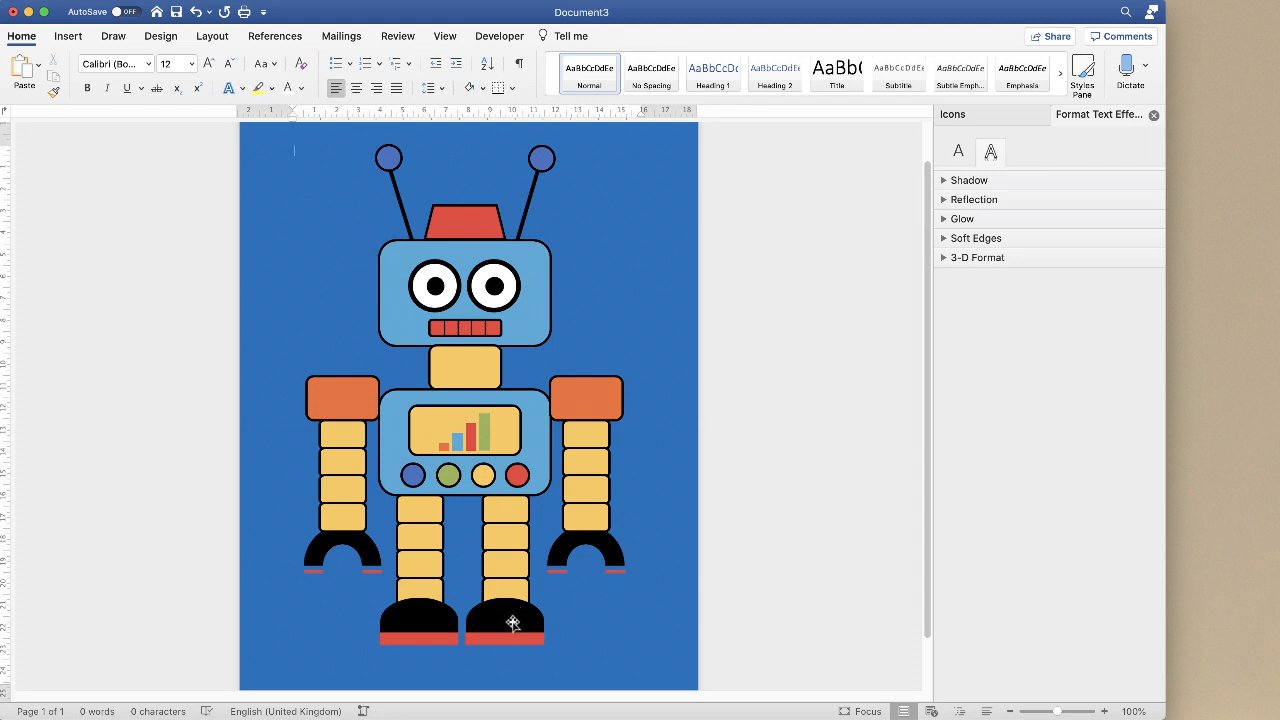
# Step: Group all parts of the robot, from the legs, arms and body to the head, hat and antennas, into one object
pyautogui.click(509, 621)
pyautogui.keyDown('shift'); pyautogui.click(425, 597); pyautogui.keyUp('shift')
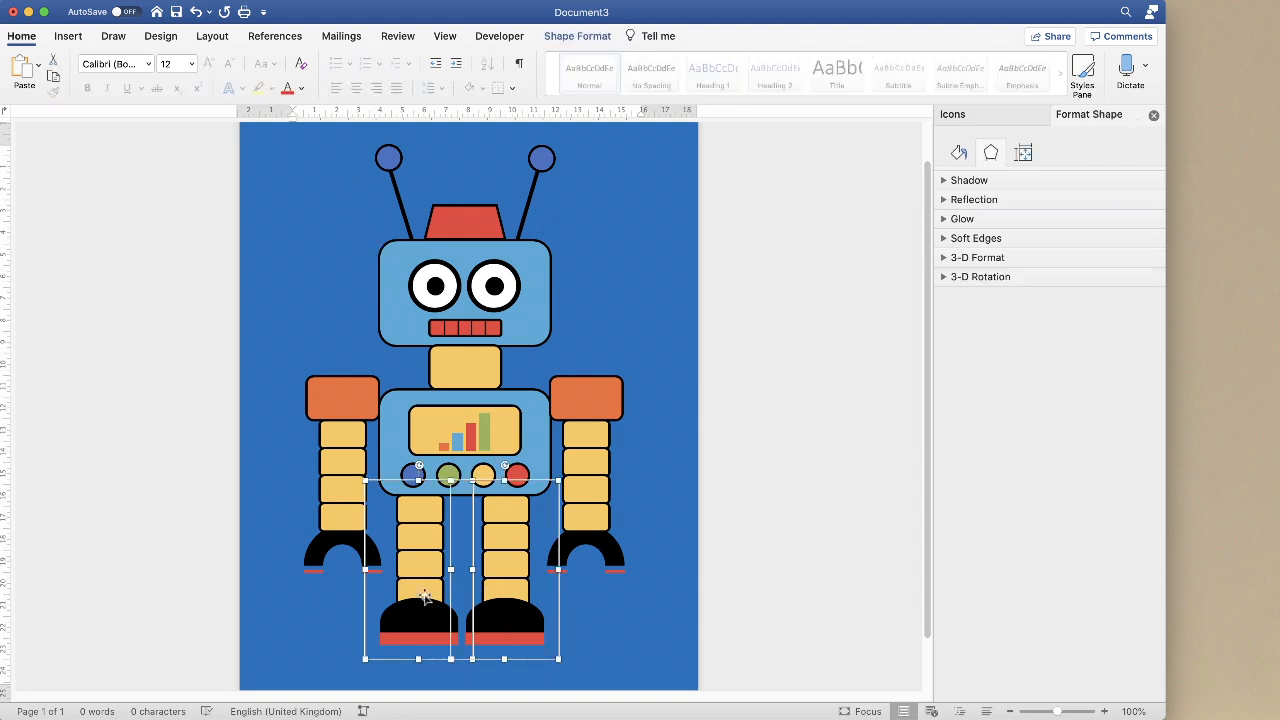
pyautogui.keyDown('shift'); pyautogui.click(337, 487); pyautogui.keyUp('shift')
pyautogui.keyDown('shift'); pyautogui.click(412, 471); pyautogui.keyUp('shift')
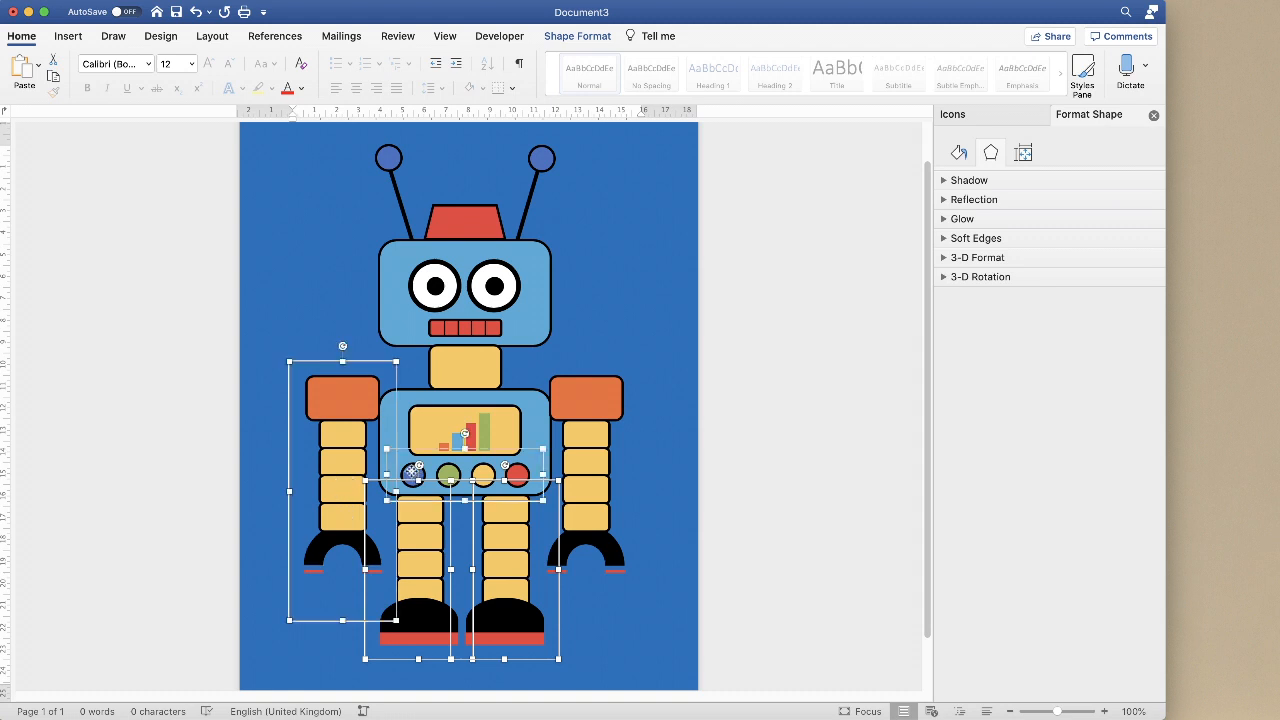
pyautogui.keyDown('shift'); pyautogui.click(503, 427); pyautogui.keyUp('shift')
pyautogui.keyDown('shift'); pyautogui.click(536, 421); pyautogui.keyUp('shift')
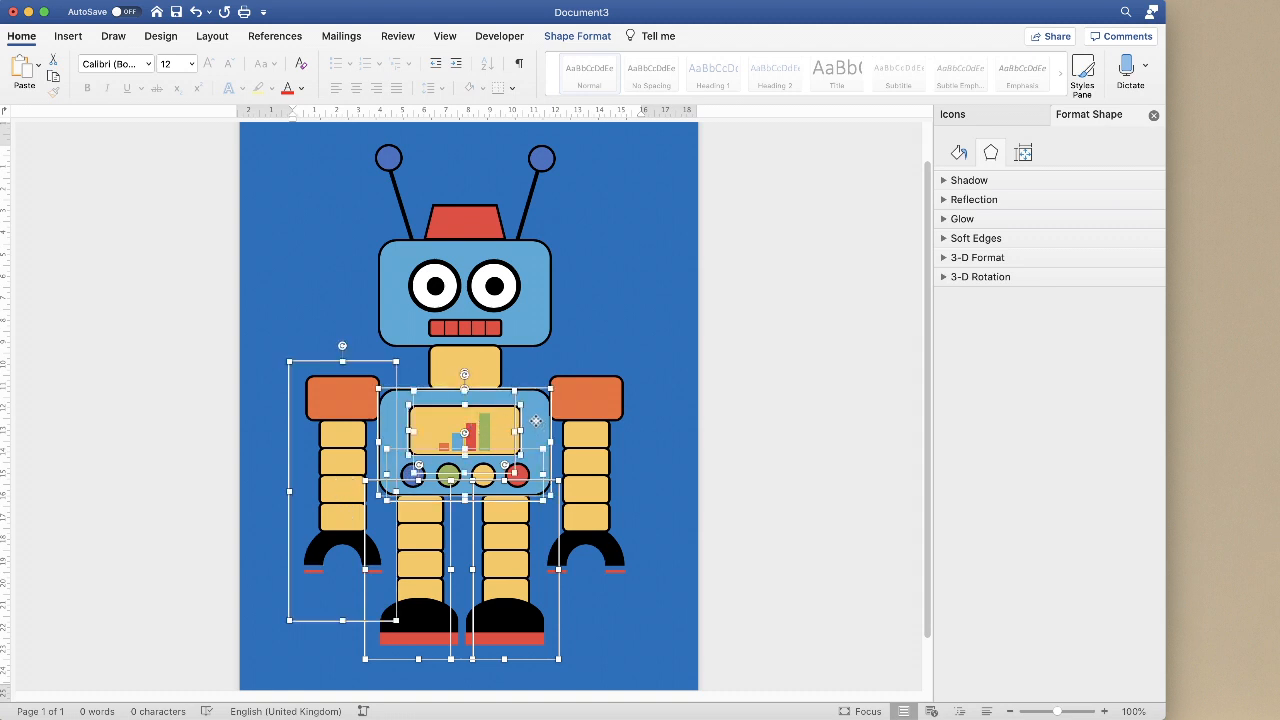
pyautogui.keyDown('shift'); pyautogui.click(596, 402); pyautogui.keyUp('shift')
pyautogui.keyDown('shift'); pyautogui.click(481, 370); pyautogui.keyUp('shift')
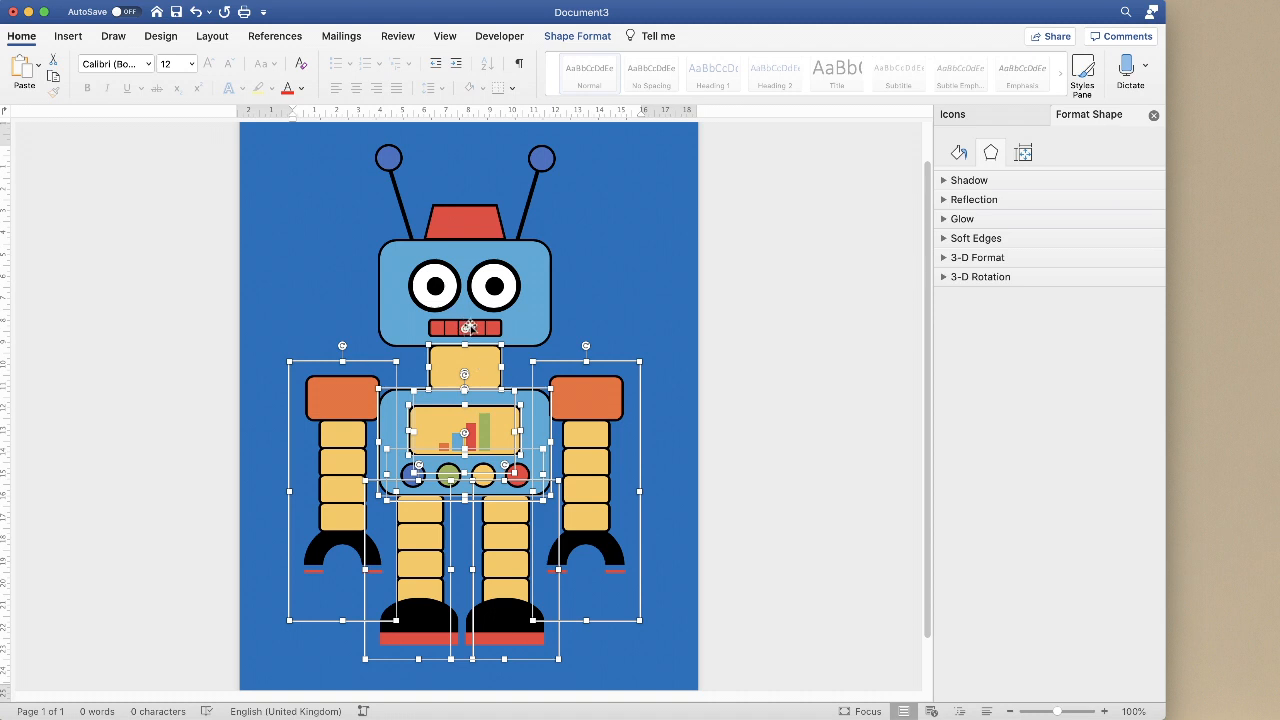
pyautogui.keyDown('shift'); pyautogui.click(444, 327); pyautogui.keyUp('shift')
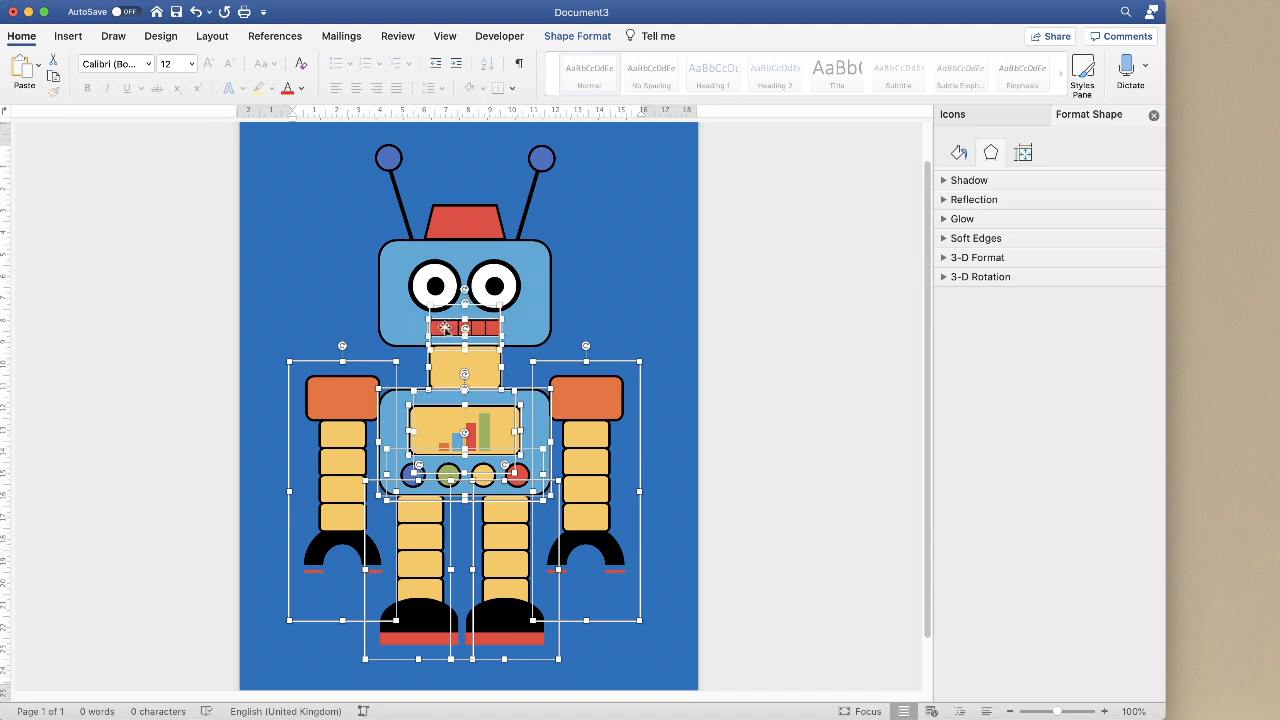
pyautogui.keyDown('shift'); pyautogui.click(448, 288); pyautogui.keyUp('shift')
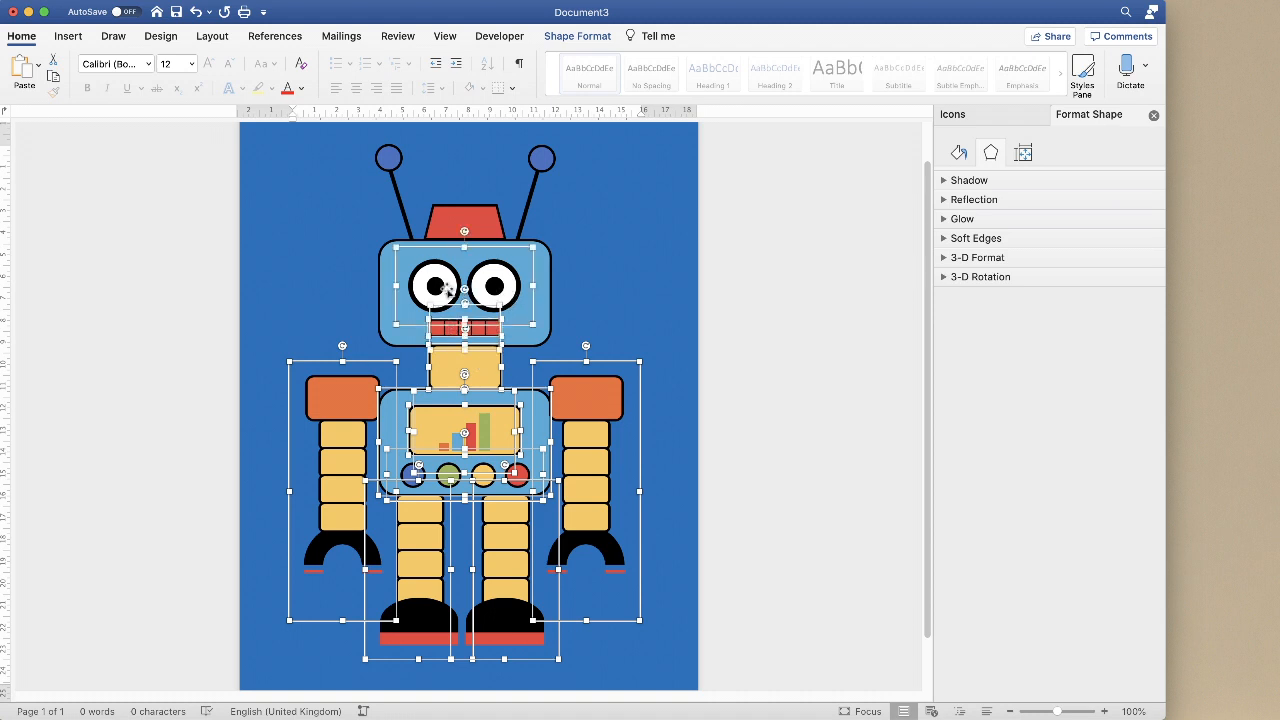
pyautogui.keyDown('shift'); pyautogui.click(546, 286); pyautogui.keyUp('shift')
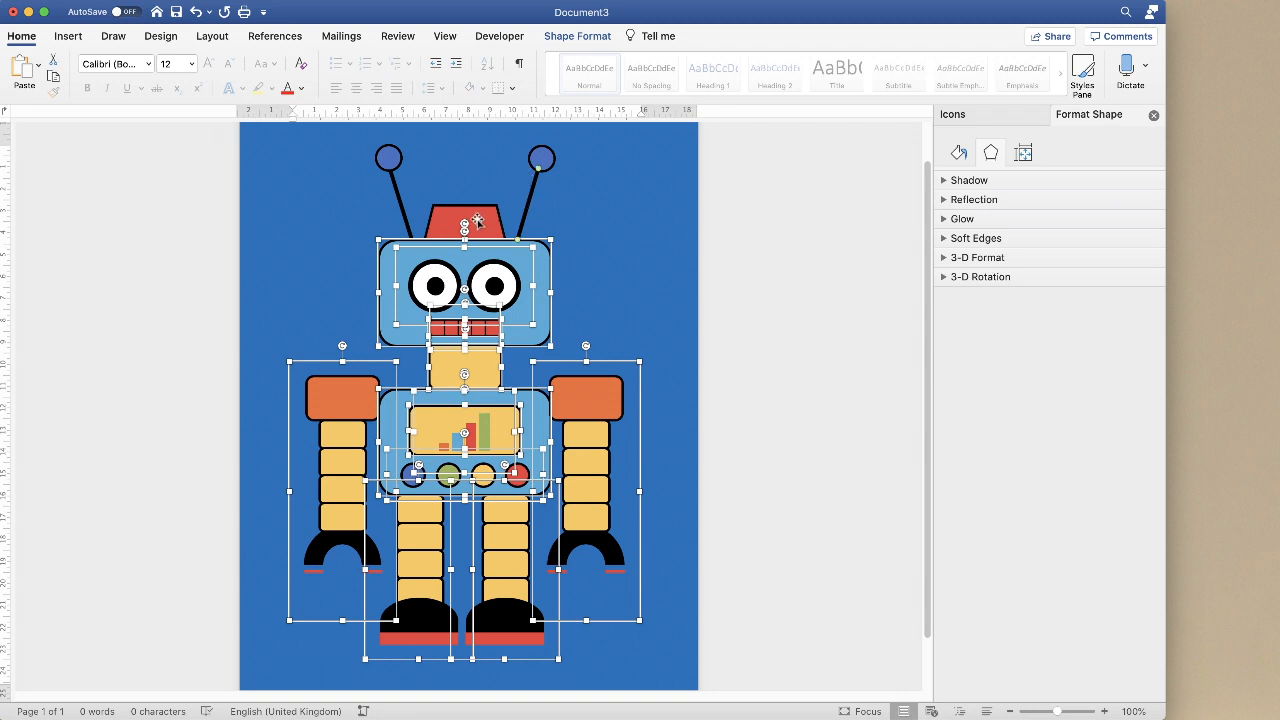
pyautogui.keyDown('shift'); pyautogui.click(492, 206); pyautogui.keyUp('shift')
pyautogui.keyDown('shift'); pyautogui.click(542, 158); pyautogui.keyUp('shift')
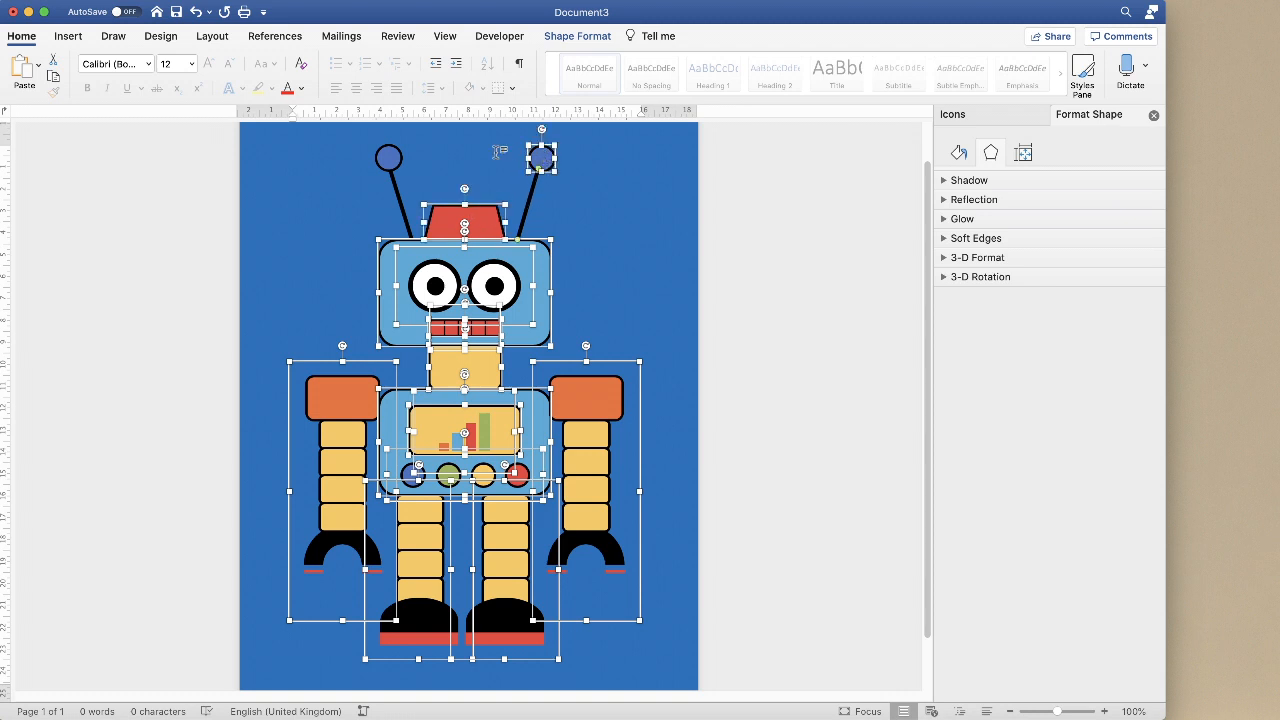
pyautogui.keyDown('shift'); pyautogui.click(390, 159); pyautogui.keyUp('shift')
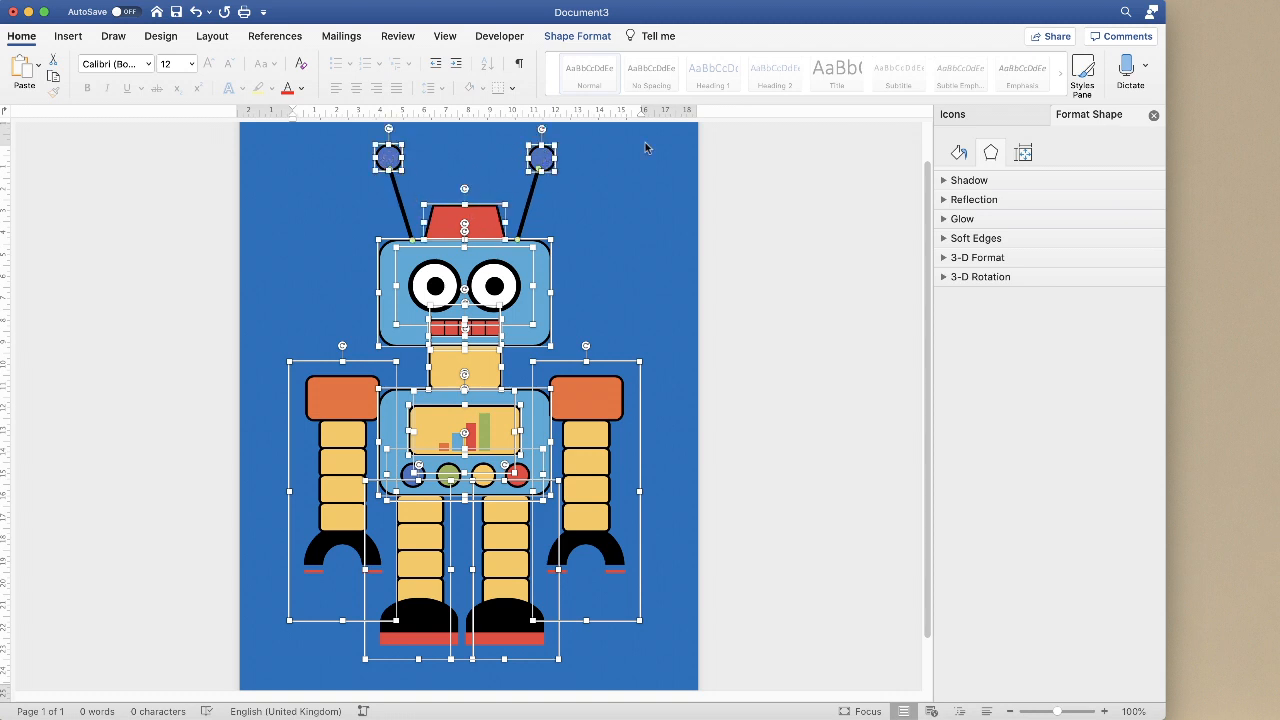
pyautogui.click(585, 36)
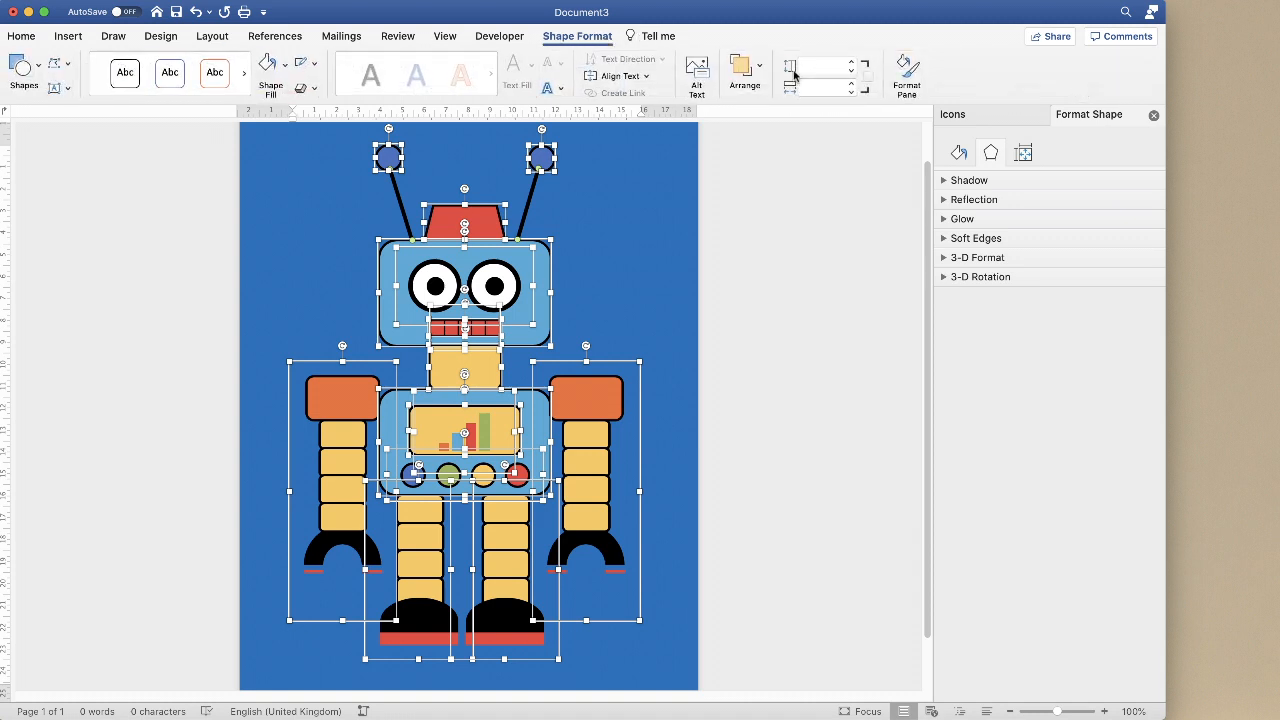
pyautogui.click(742, 70)
pyautogui.click(888, 114)
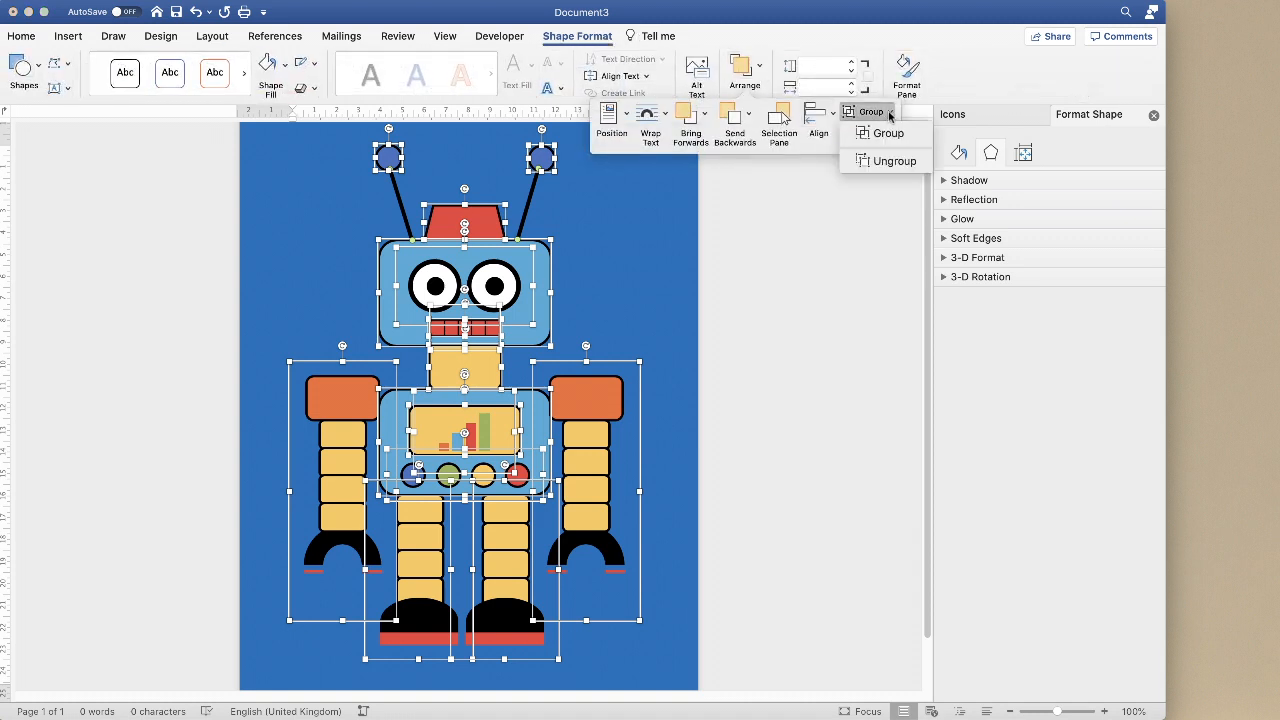
pyautogui.click(880, 135)
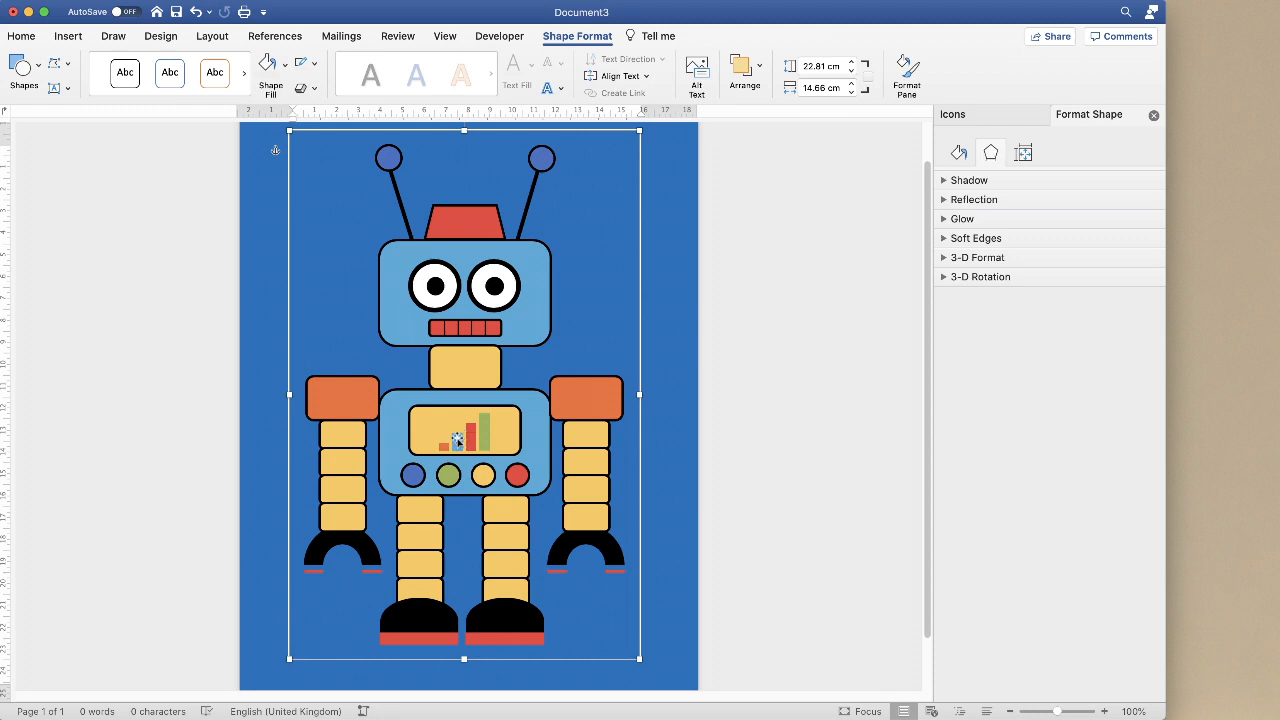
# Step: Reposition the whole robot group slightly lower and closer to the middle of the page
pyautogui.moveTo(455, 437); pyautogui.dragTo(454, 439)
pyautogui.moveTo(474, 458)
pyautogui.mouseDown()
pyautogui.moveTo(491, 417)
pyautogui.moveTo(463, 411)
pyautogui.moveTo(460, 451)
pyautogui.moveTo(477, 436)
pyautogui.mouseUp()
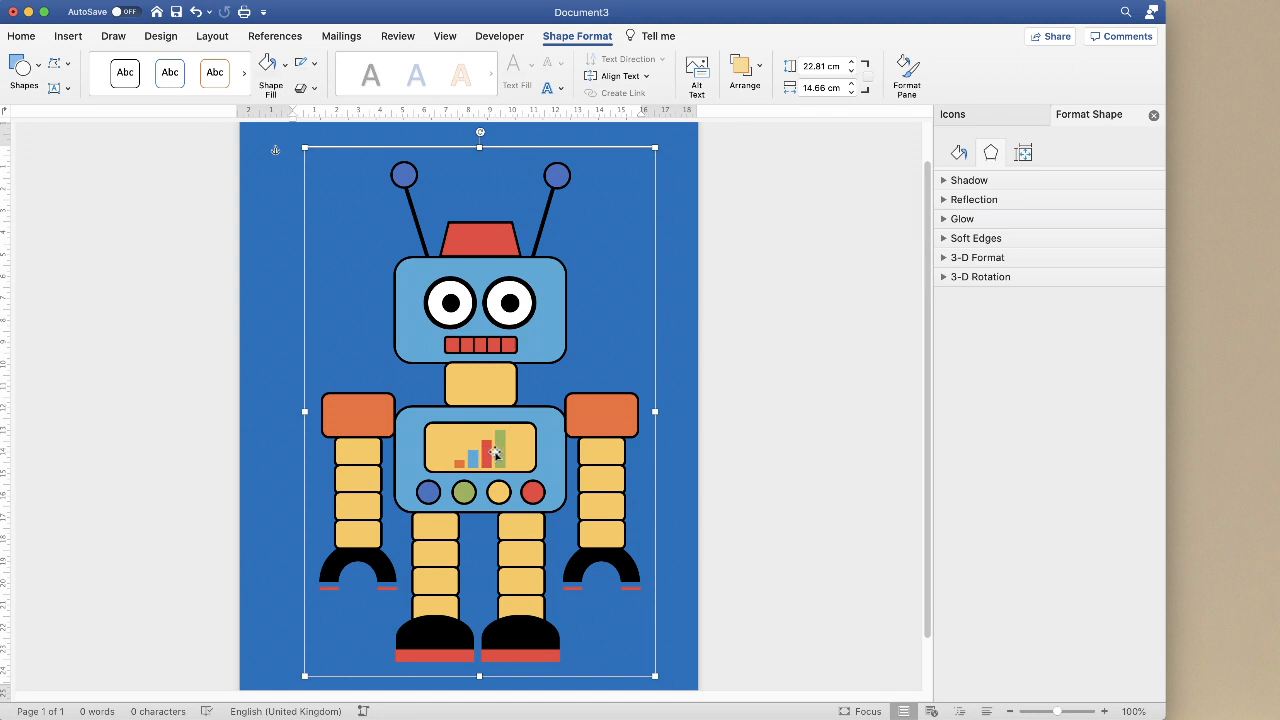
pyautogui.click(1010, 711)
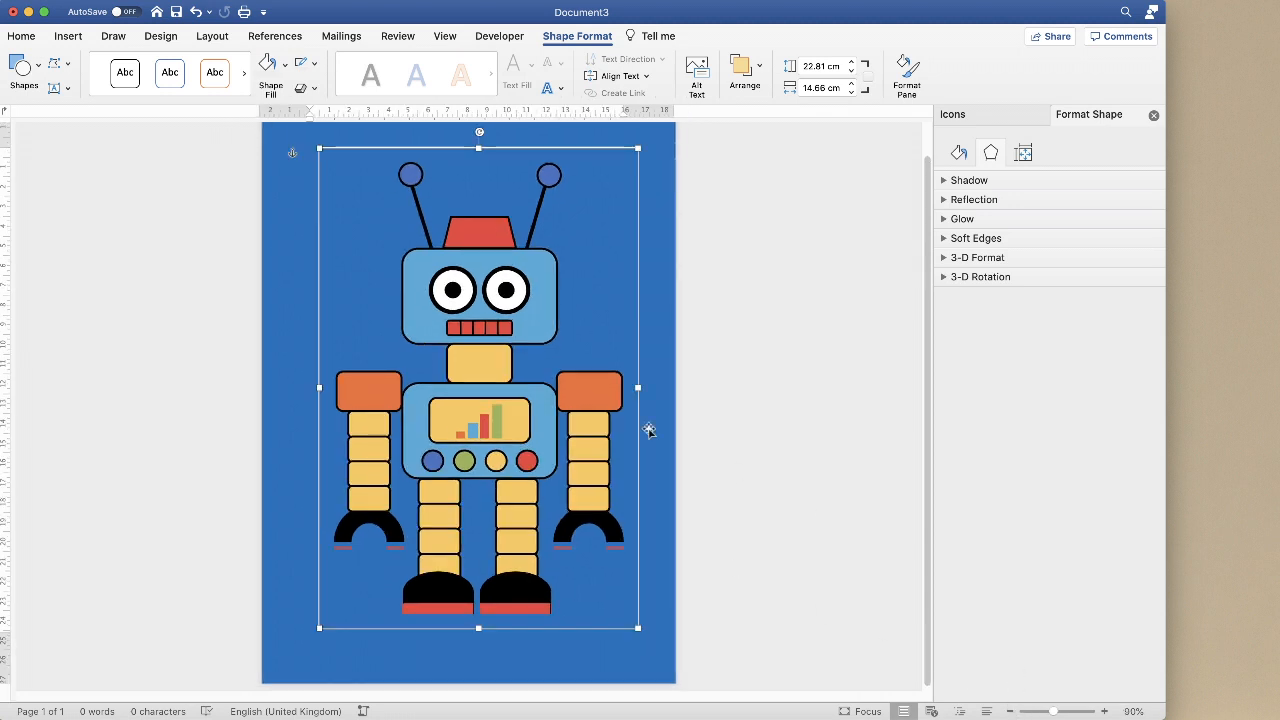
pyautogui.click(1010, 711)
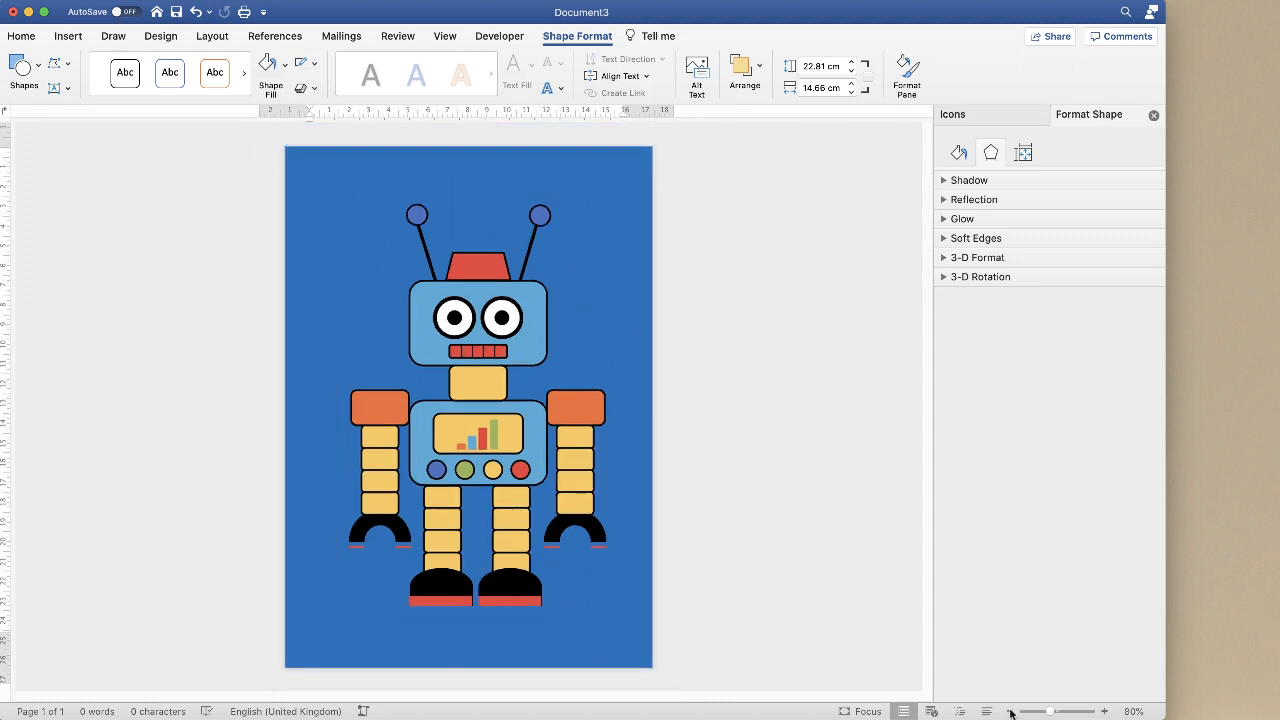
pyautogui.moveTo(458, 393); pyautogui.dragTo(461, 420)
# Step: Scale the robot group down to about 21.3 cm high and 13.5 cm wide
pyautogui.moveTo(619, 207); pyautogui.dragTo(591, 280)
pyautogui.click(507, 368)
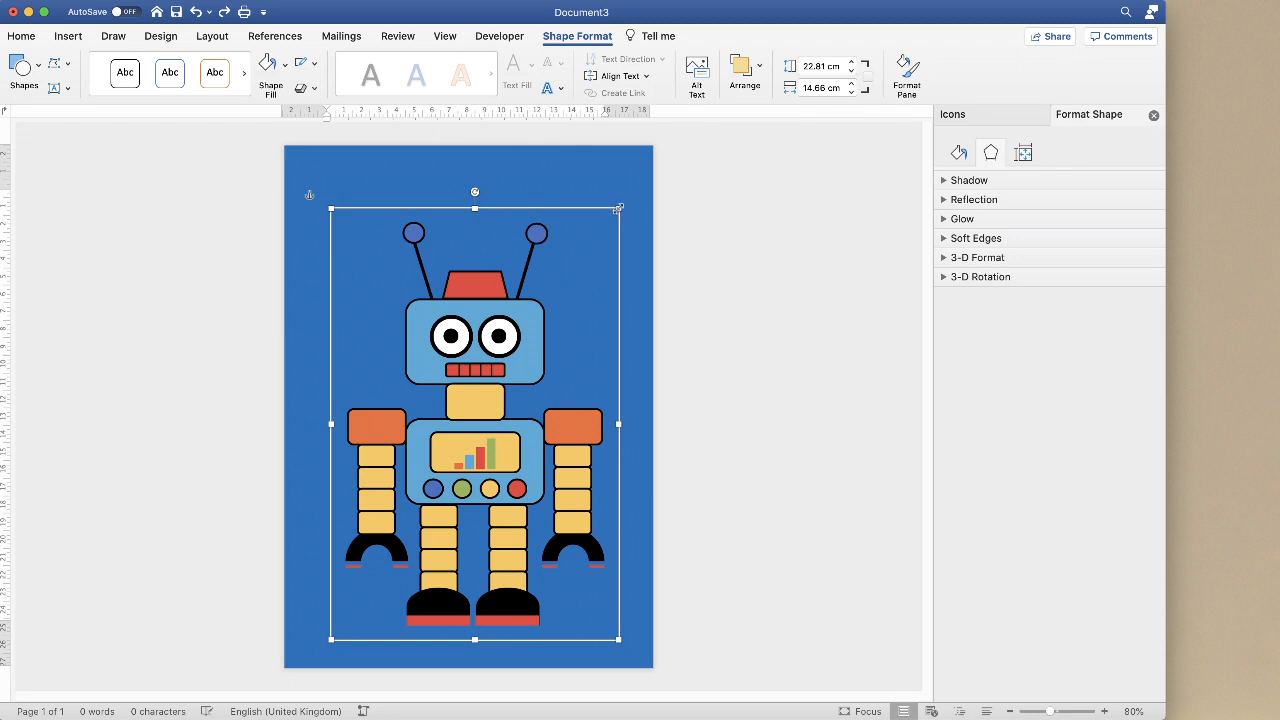
pyautogui.moveTo(617, 210); pyautogui.dragTo(588, 250)
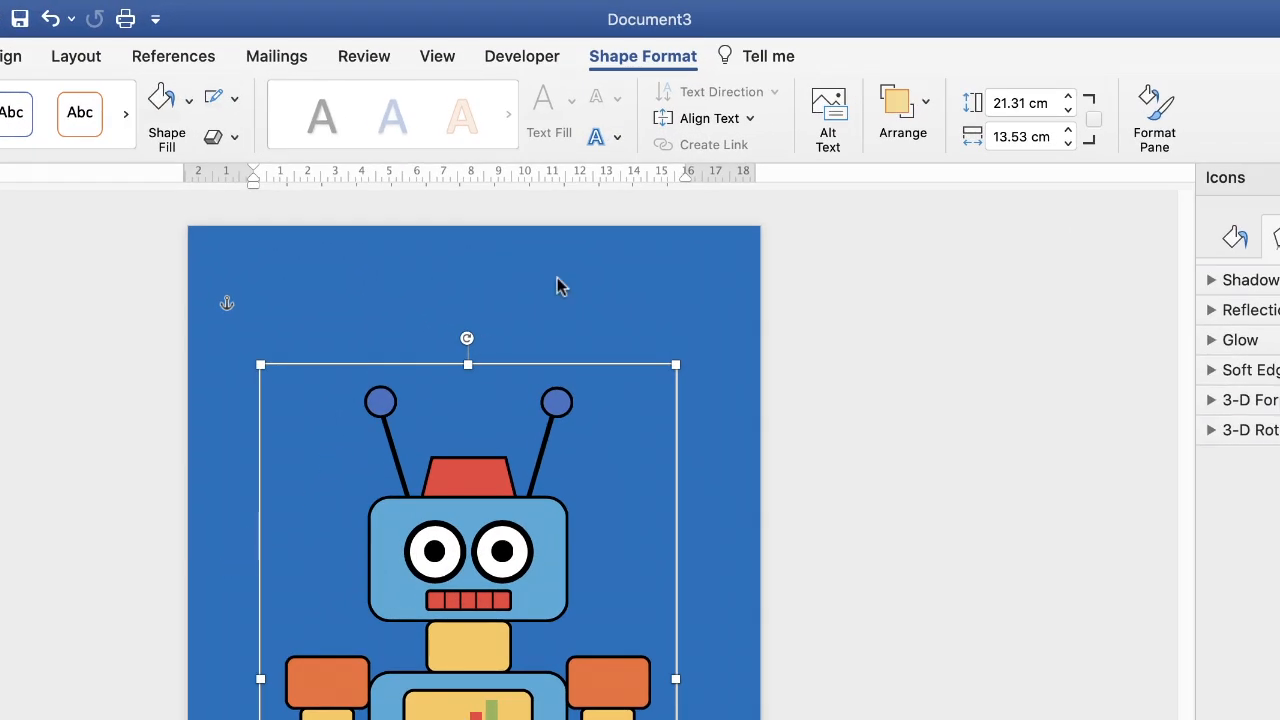
# Step: Centre the whole robot group horizontally between the page margins
pyautogui.click(925, 110)
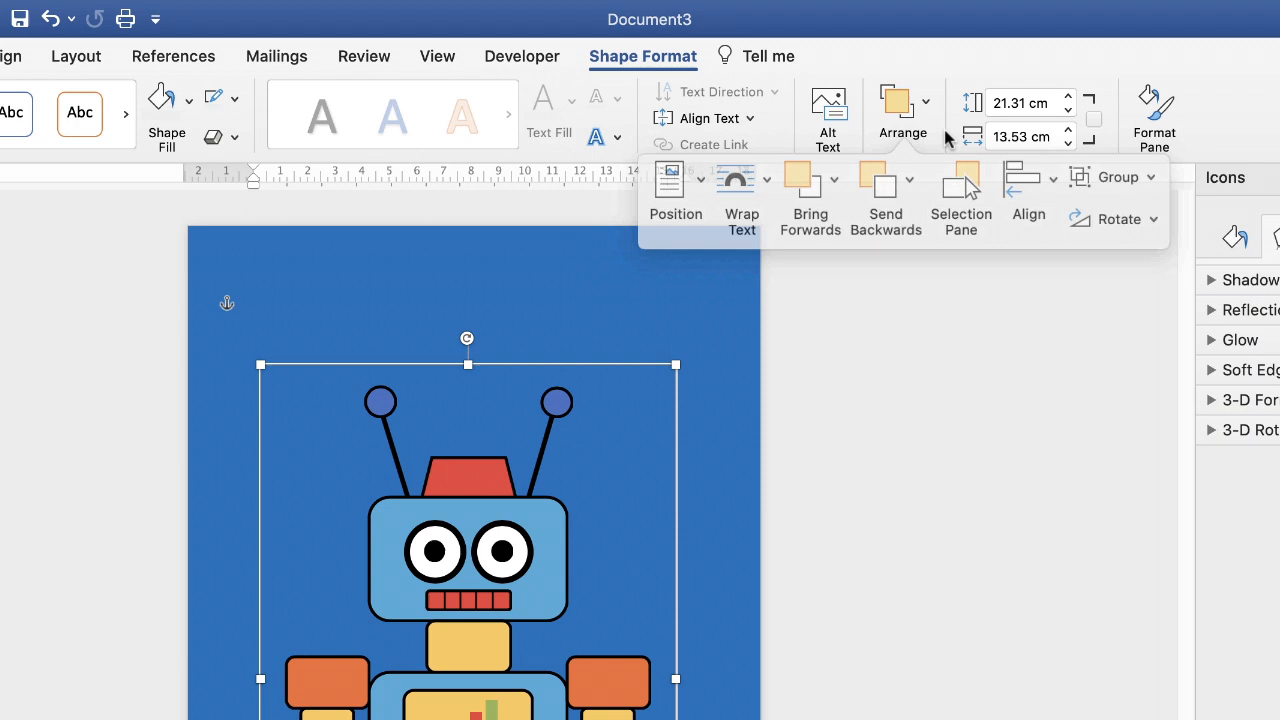
pyautogui.click(1039, 180)
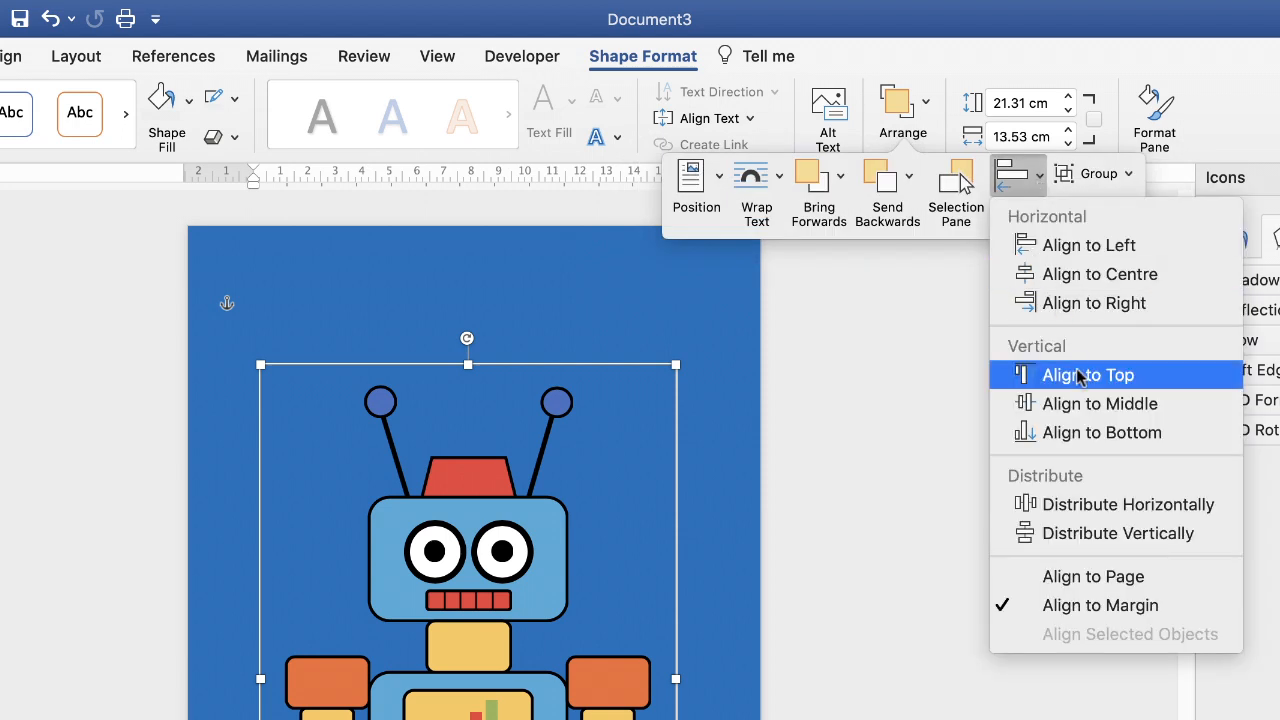
pyautogui.click(1082, 275)
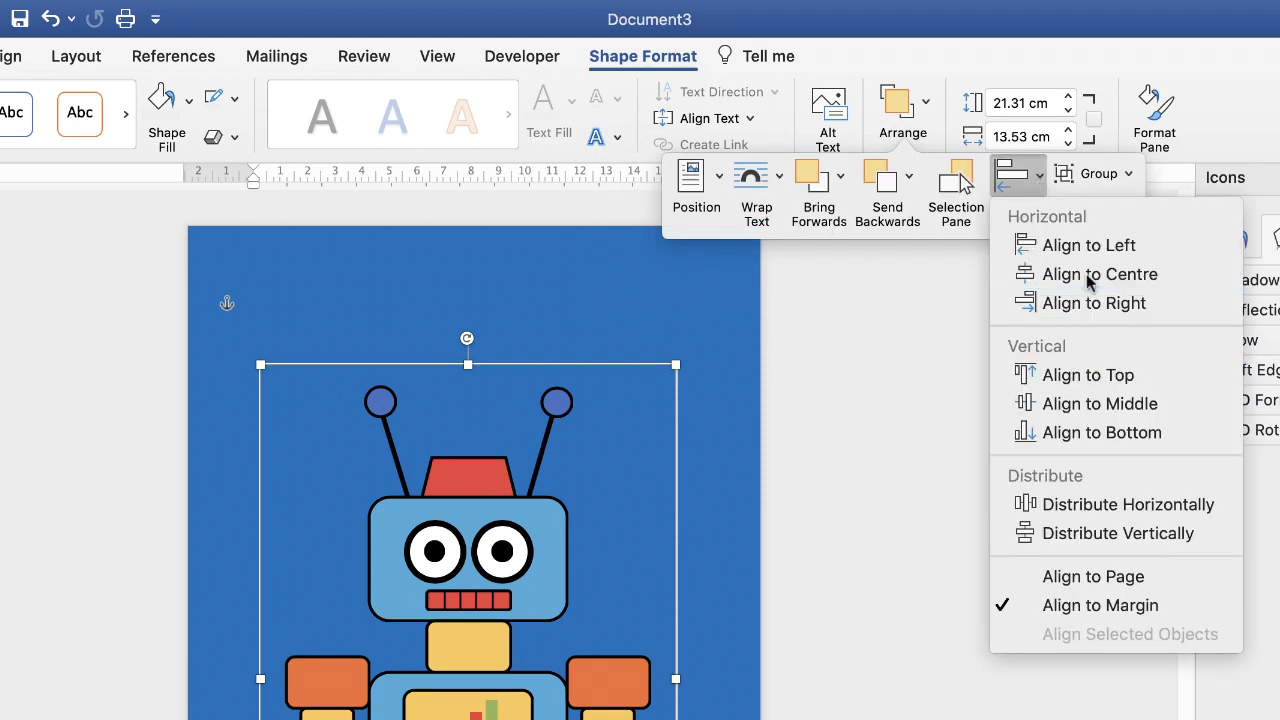
pyautogui.click(819, 492)
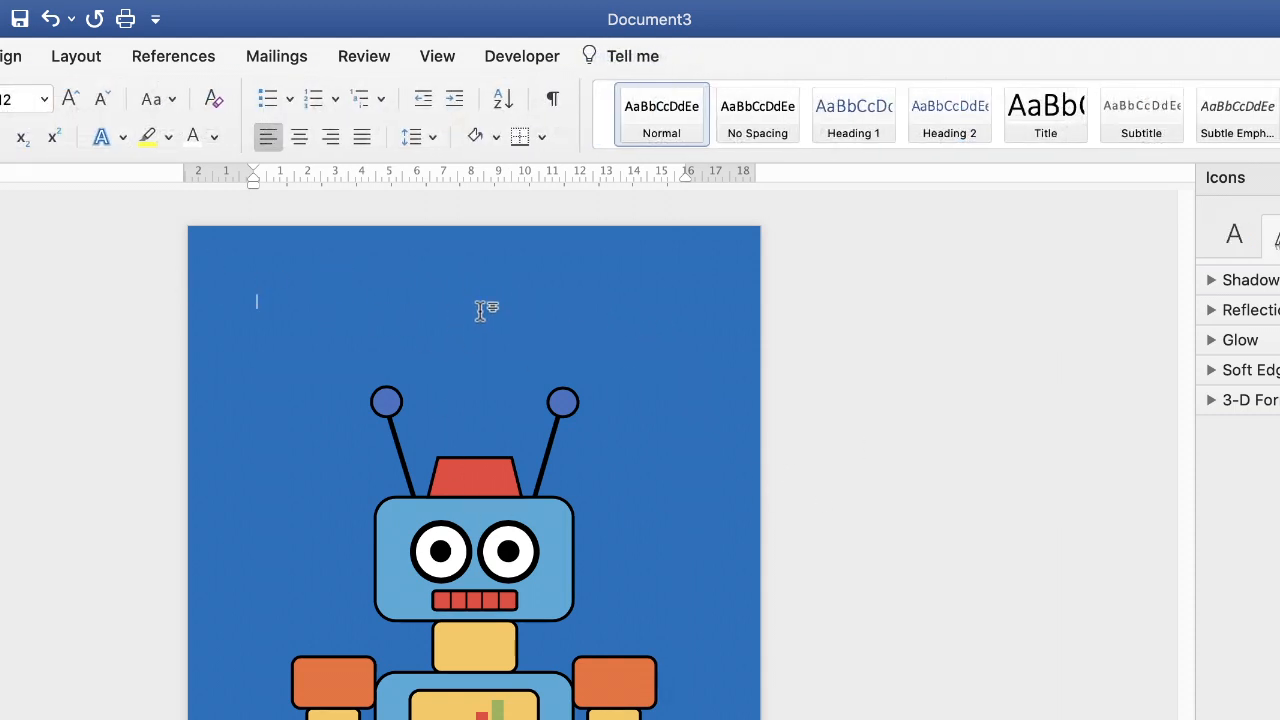
# Step: Draw a text box about 3.8 cm high and 13.3 cm wide above the robot's antennas and enter the first name in capitals
pyautogui.click(105, 55)
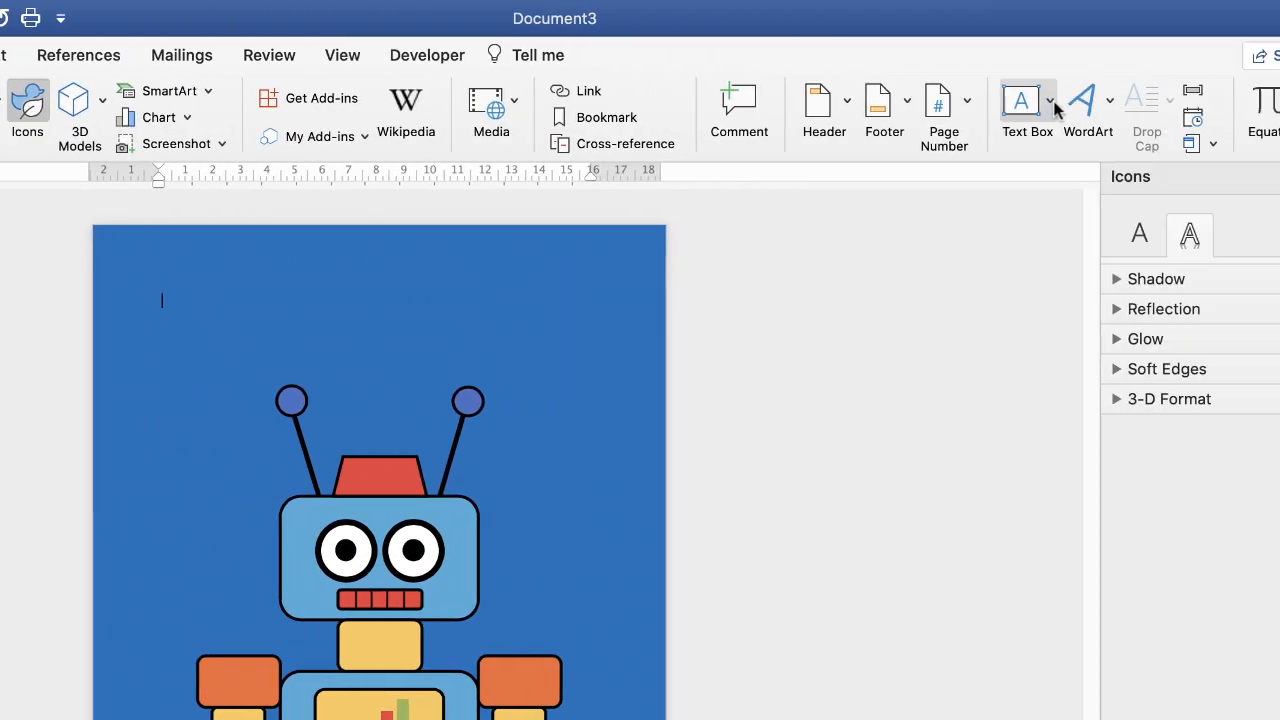
pyautogui.click(783, 100)
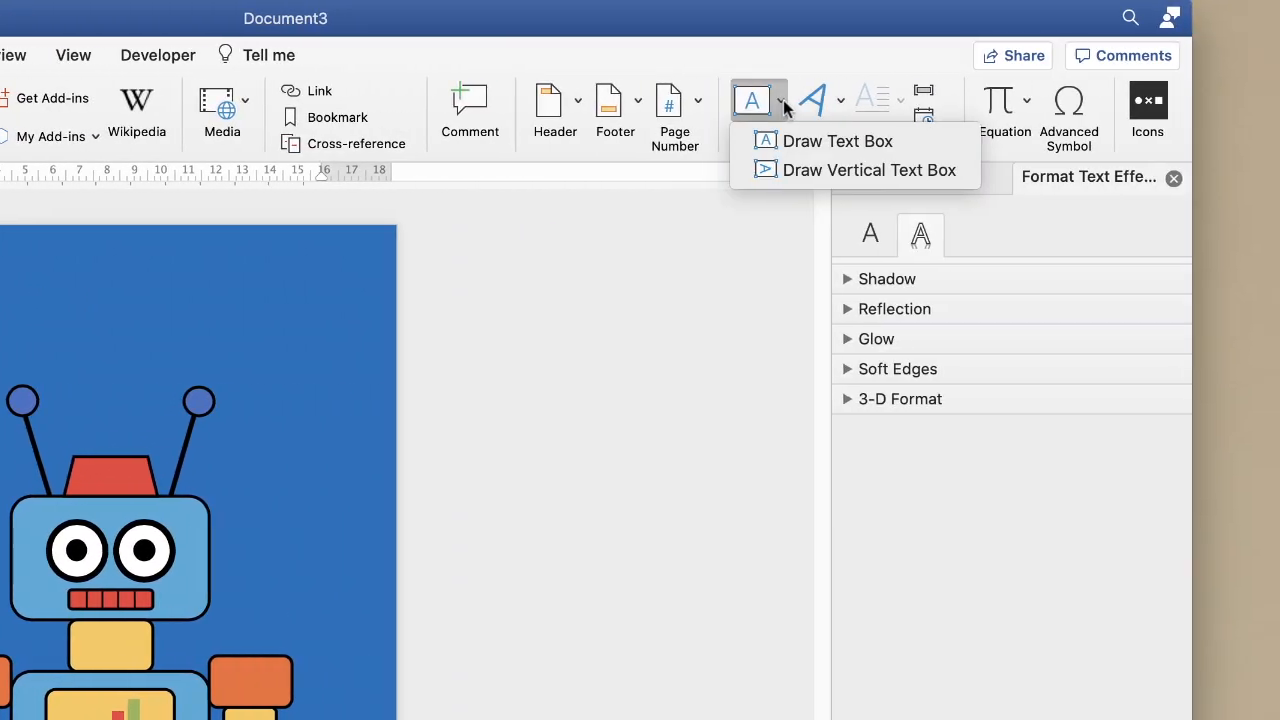
pyautogui.click(805, 145)
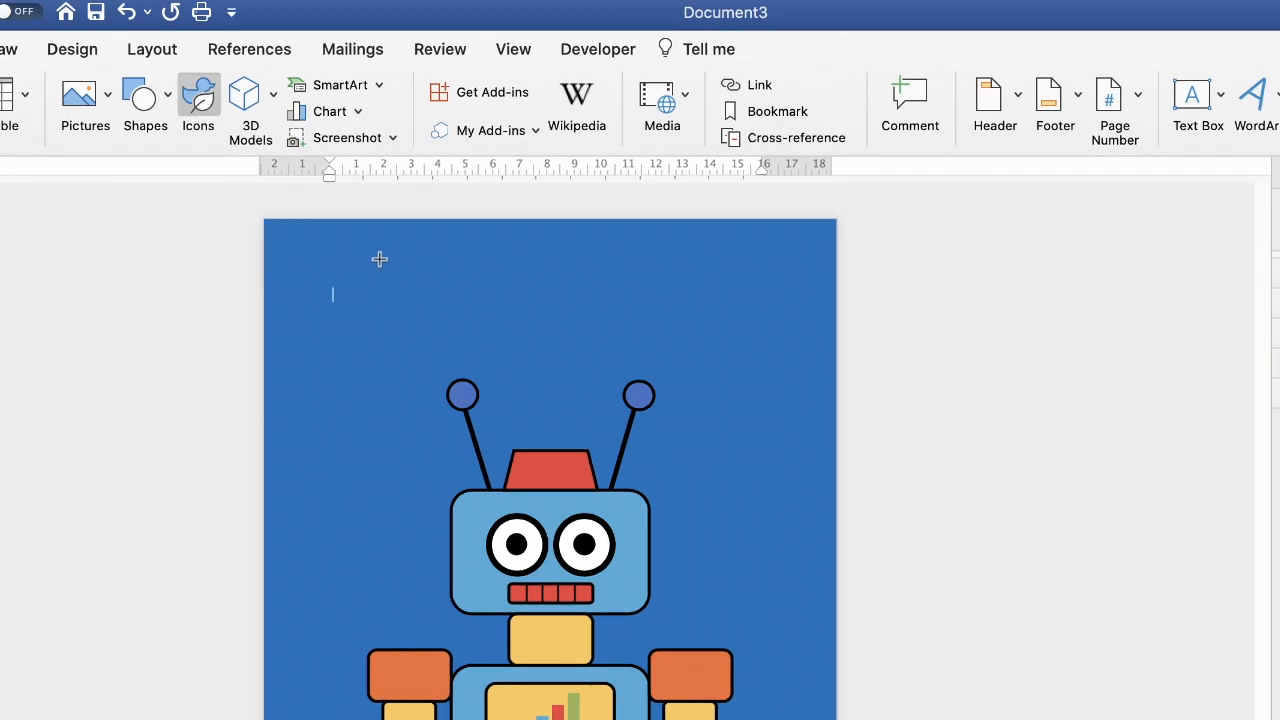
pyautogui.moveTo(381, 257)
pyautogui.mouseDown()
pyautogui.moveTo(378, 278)
pyautogui.moveTo(620, 337)
pyautogui.moveTo(748, 343)
pyautogui.moveTo(747, 356)
pyautogui.mouseUp()
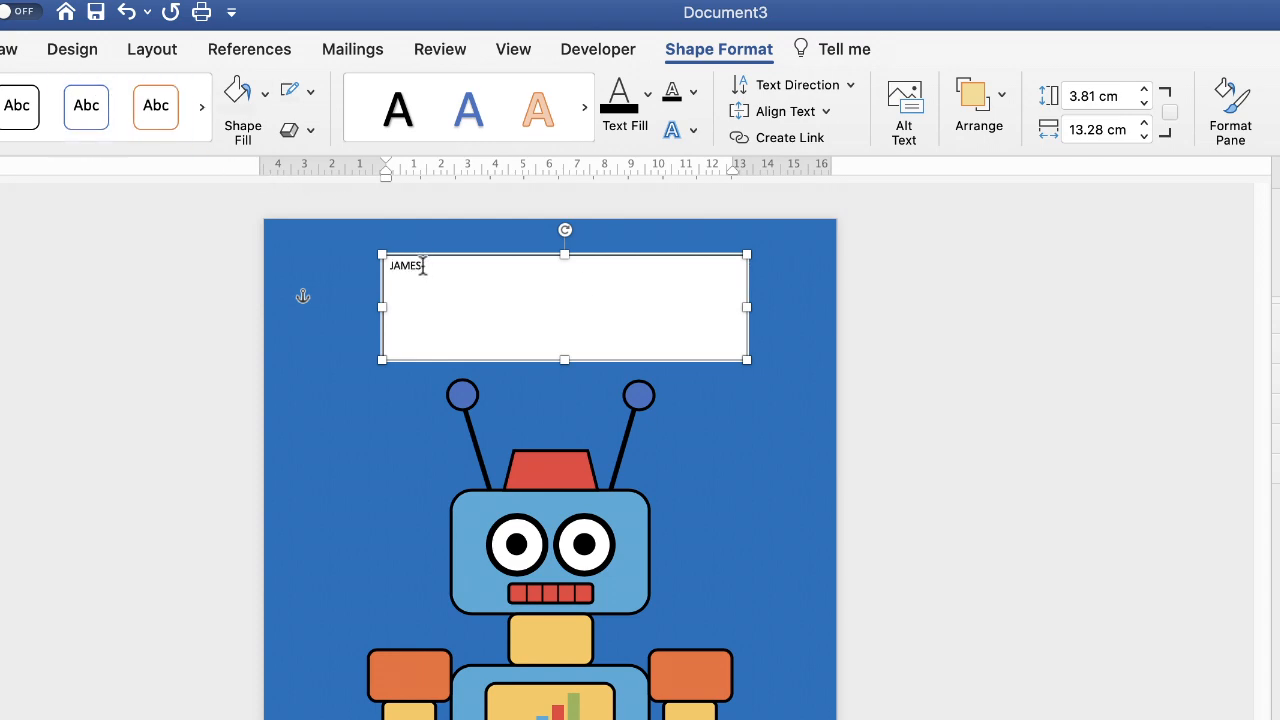
# Step: Enlarge the name in the text box to 80 pt
pyautogui.moveTo(422, 266); pyautogui.dragTo(389, 268)
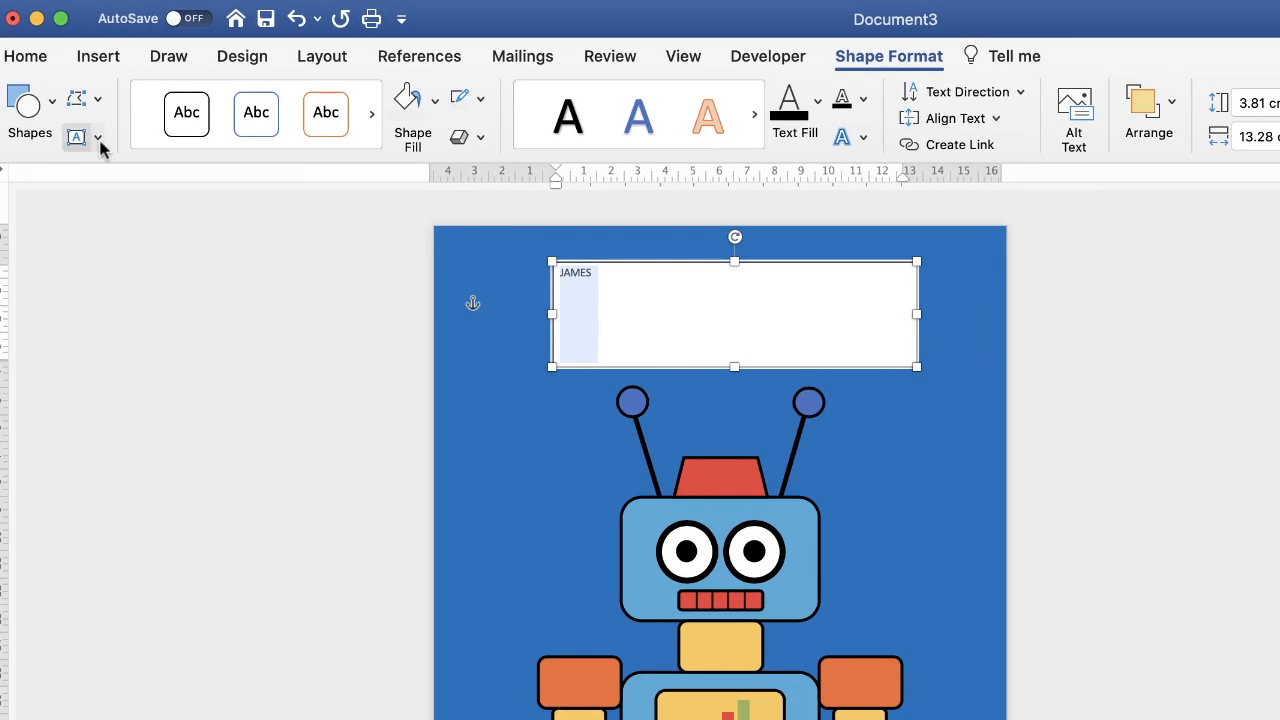
pyautogui.click(32, 62)
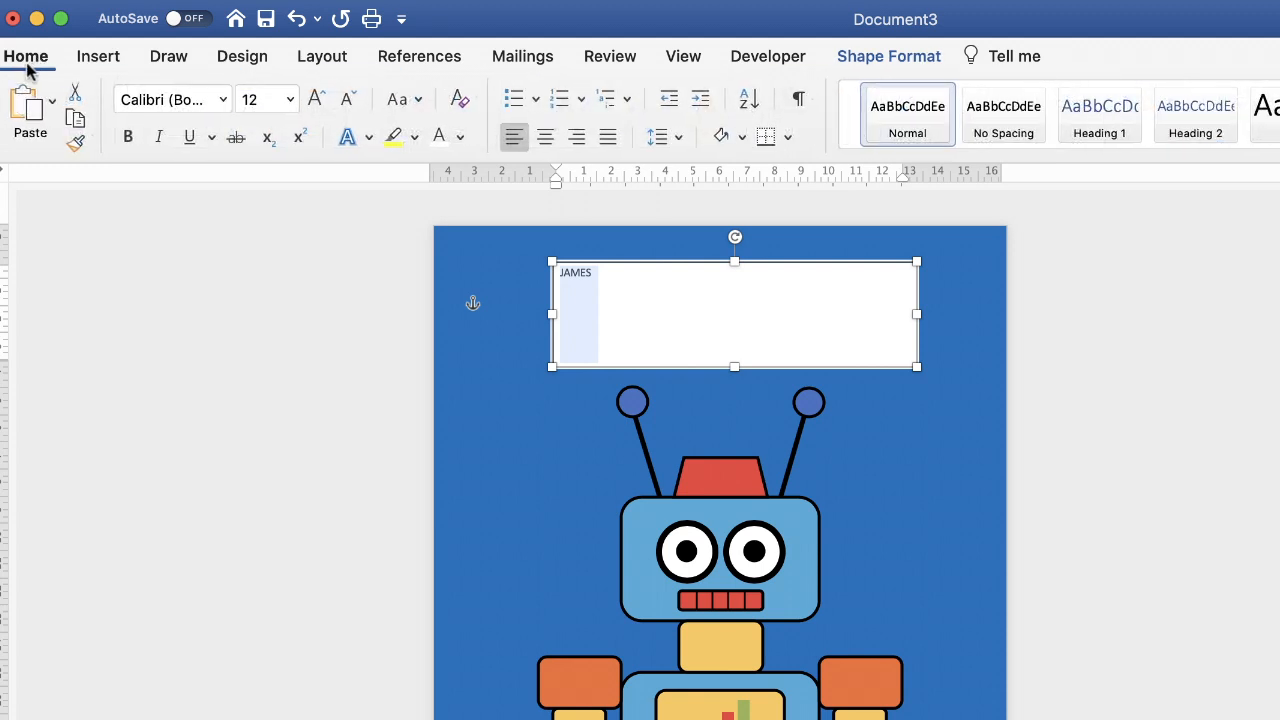
pyautogui.click(316, 100)
pyautogui.click(317, 100)
pyautogui.click(318, 100)
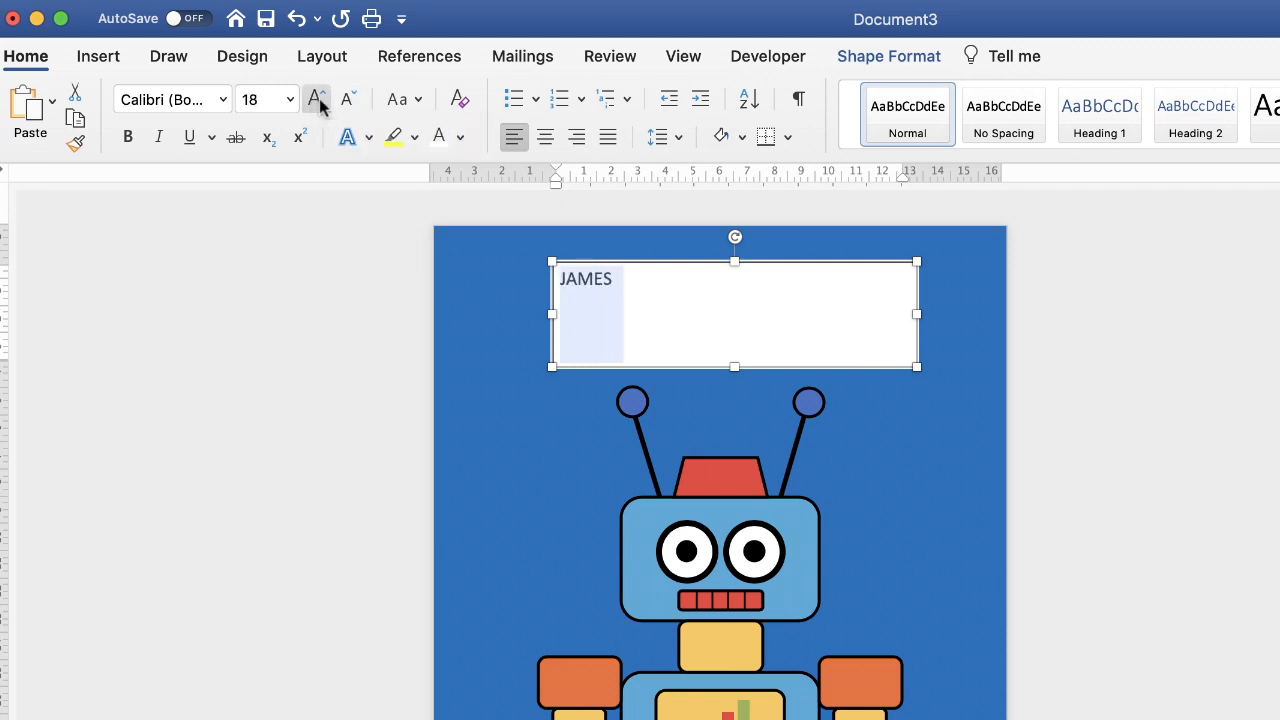
pyautogui.click(319, 100)
pyautogui.click(319, 100)
pyautogui.click(319, 100)
pyautogui.click(318, 100)
pyautogui.click(318, 100)
pyautogui.click(318, 100)
pyautogui.click(318, 100)
pyautogui.click(318, 100)
pyautogui.click(318, 100)
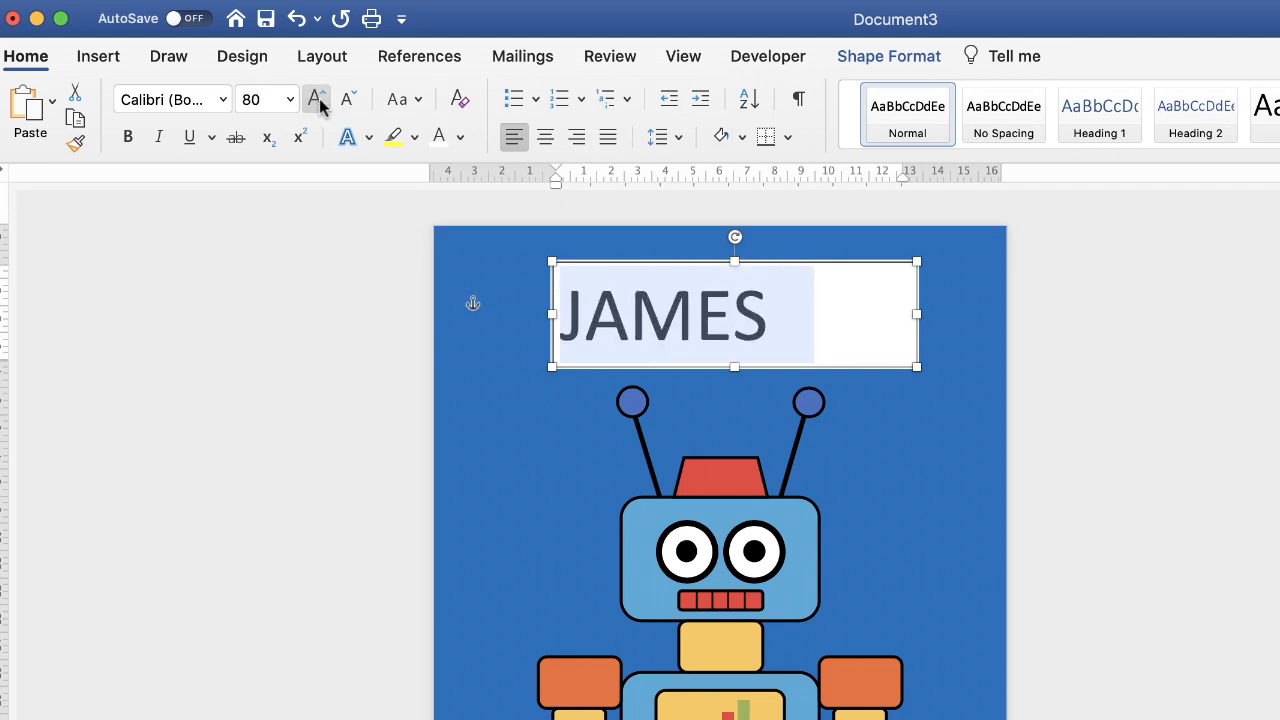
# Step: Centre the name within its text box and set its font to 11S01 Black Tuesday
pyautogui.click(546, 138)
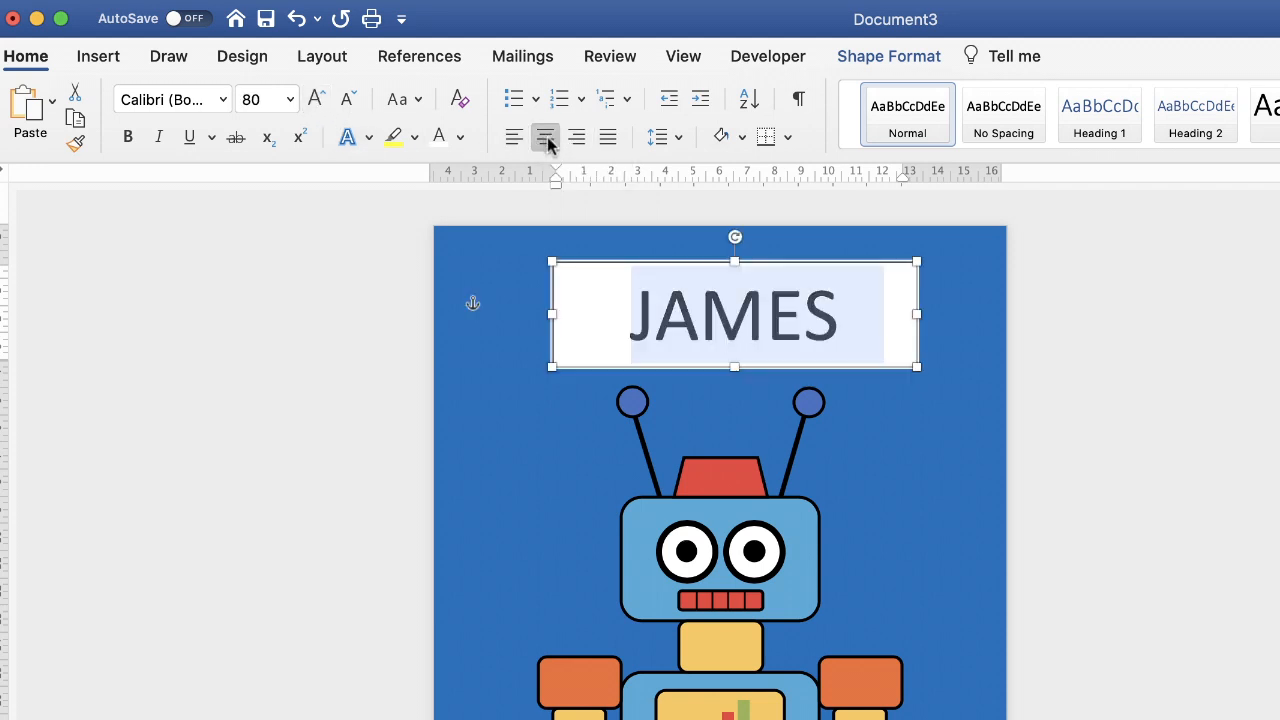
pyautogui.click(224, 100)
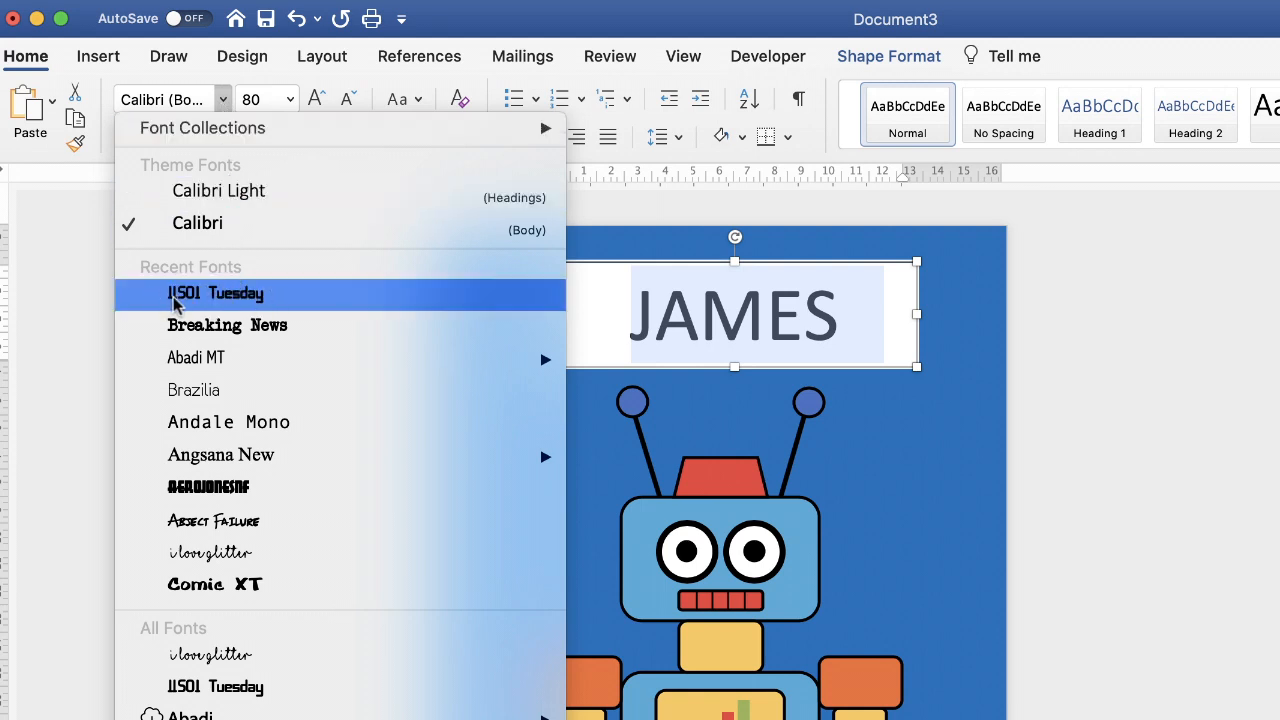
pyautogui.click(257, 296)
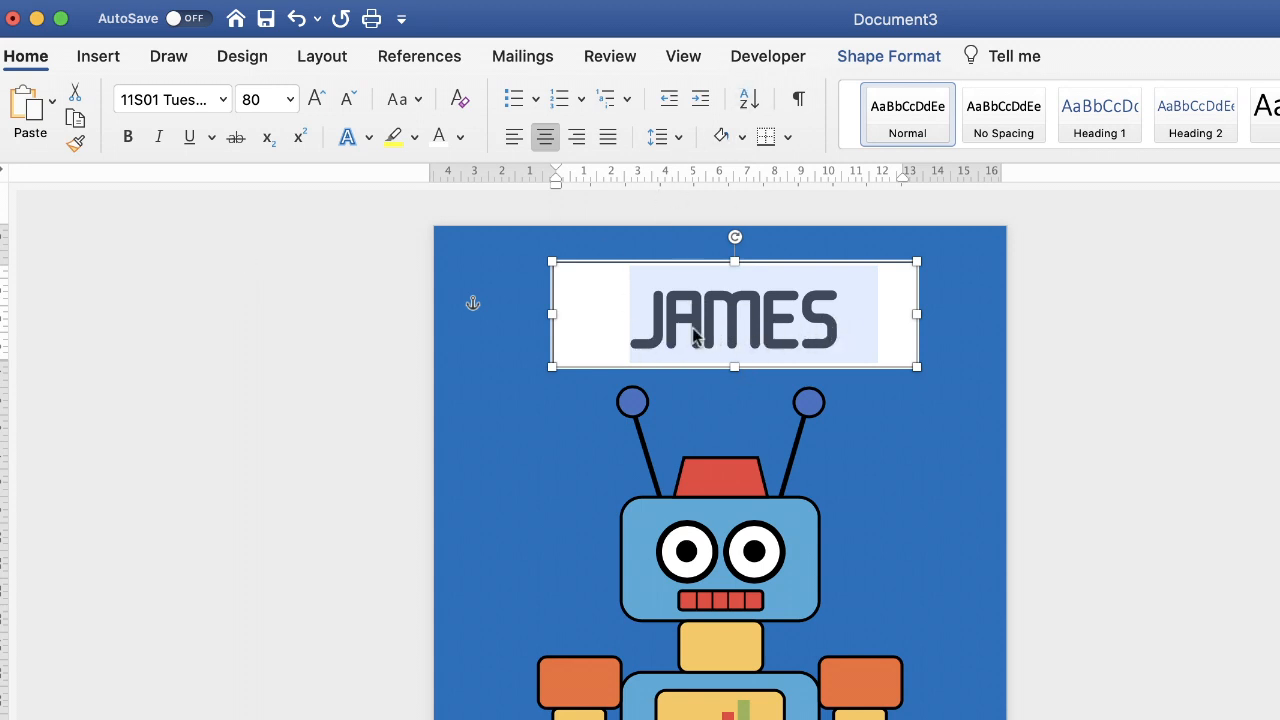
# Step: Set the name's character spacing to Expanded by 10 pt
pyautogui.rightClick(752, 316)
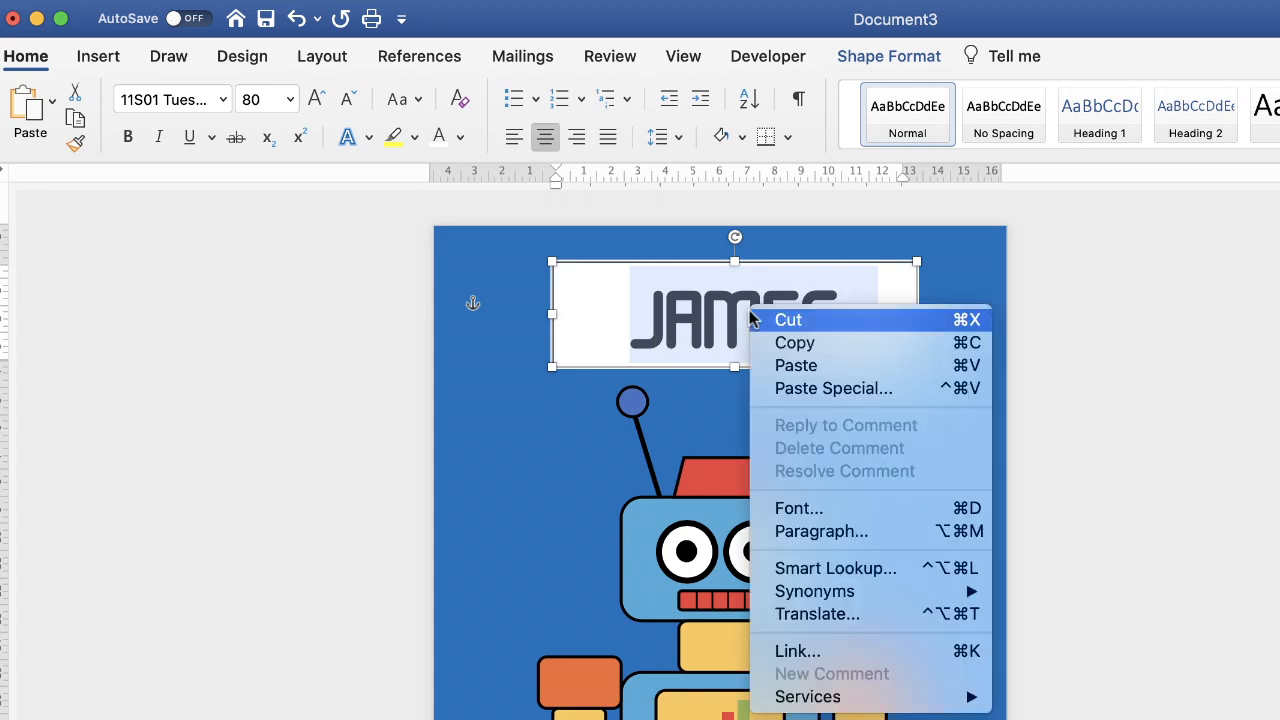
pyautogui.click(797, 510)
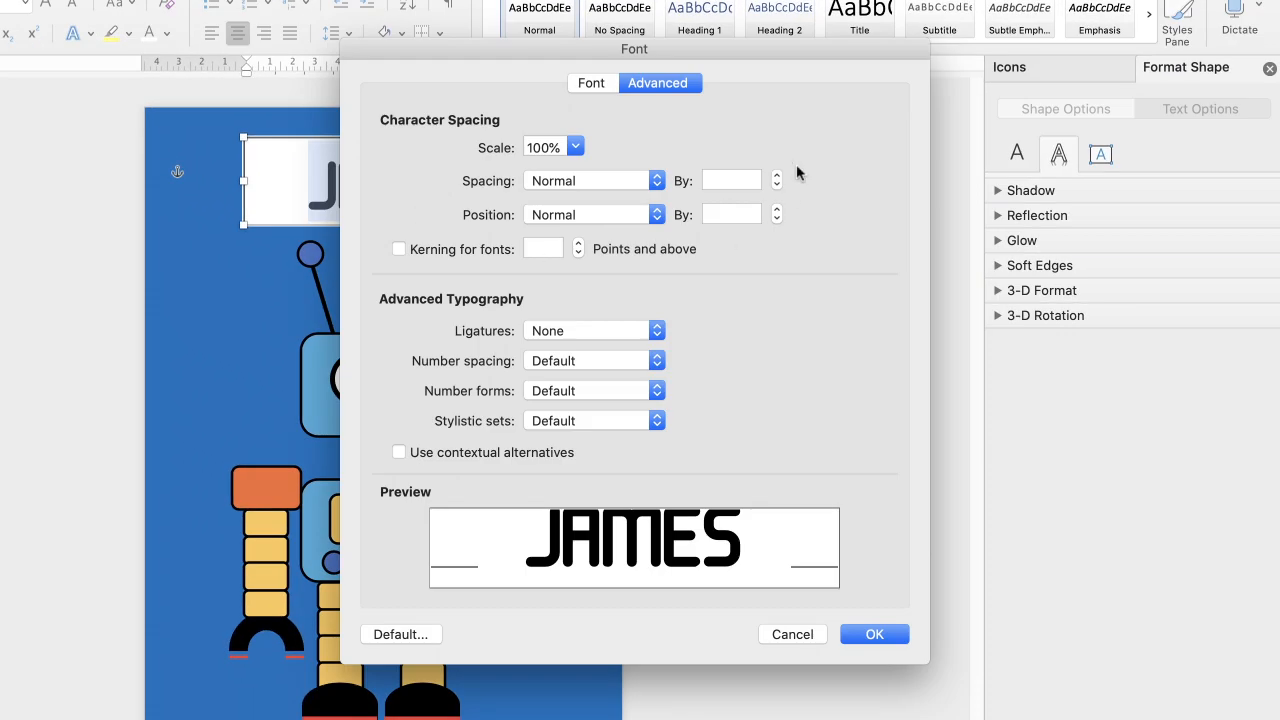
pyautogui.click(595, 85)
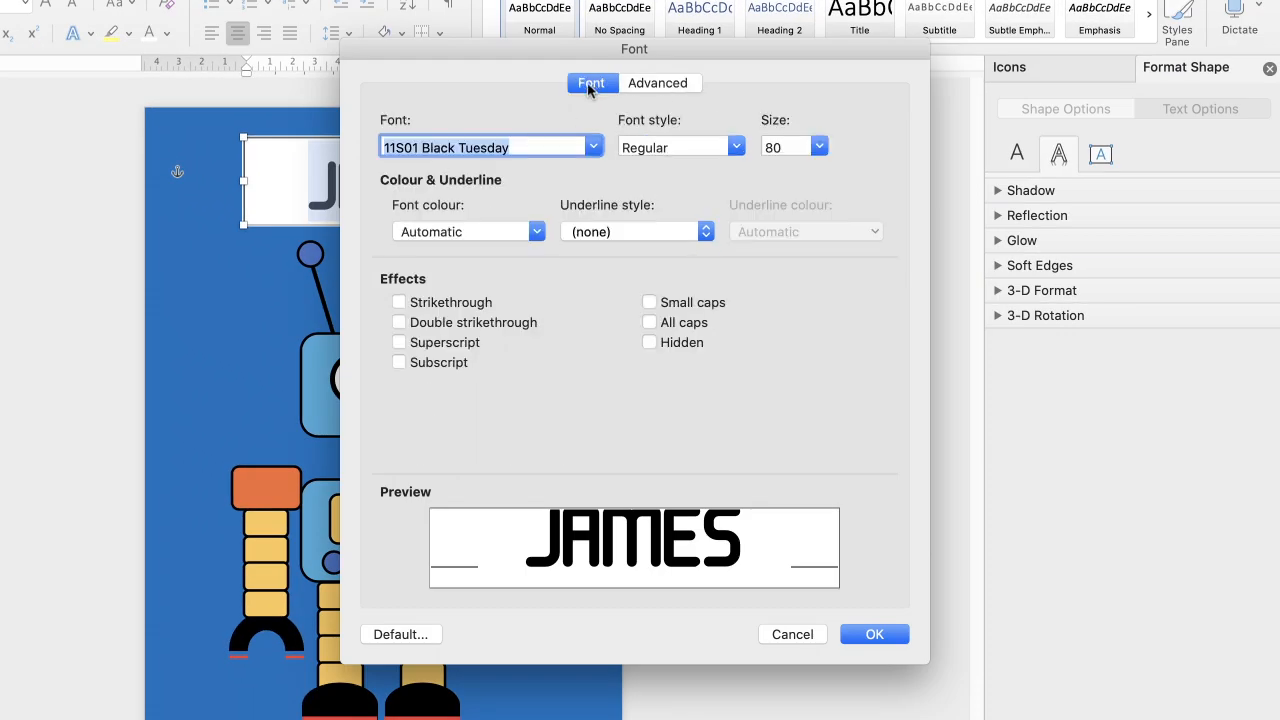
pyautogui.click(659, 84)
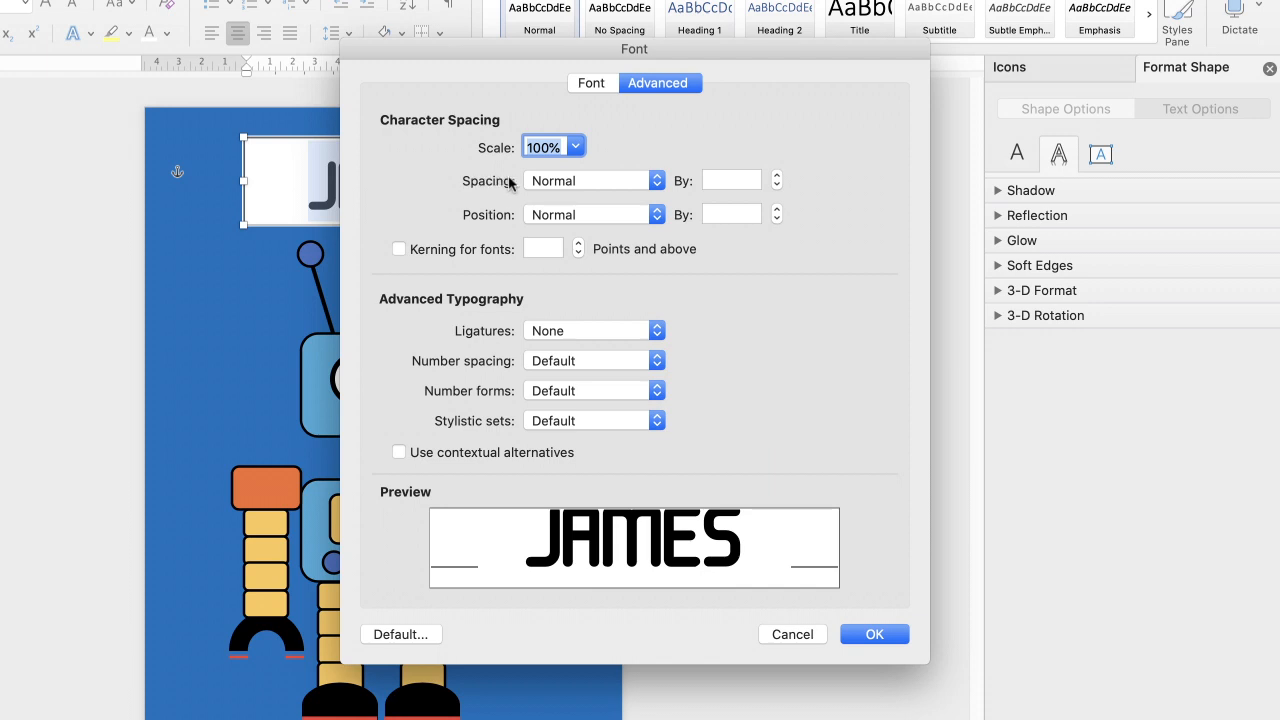
pyautogui.click(653, 181)
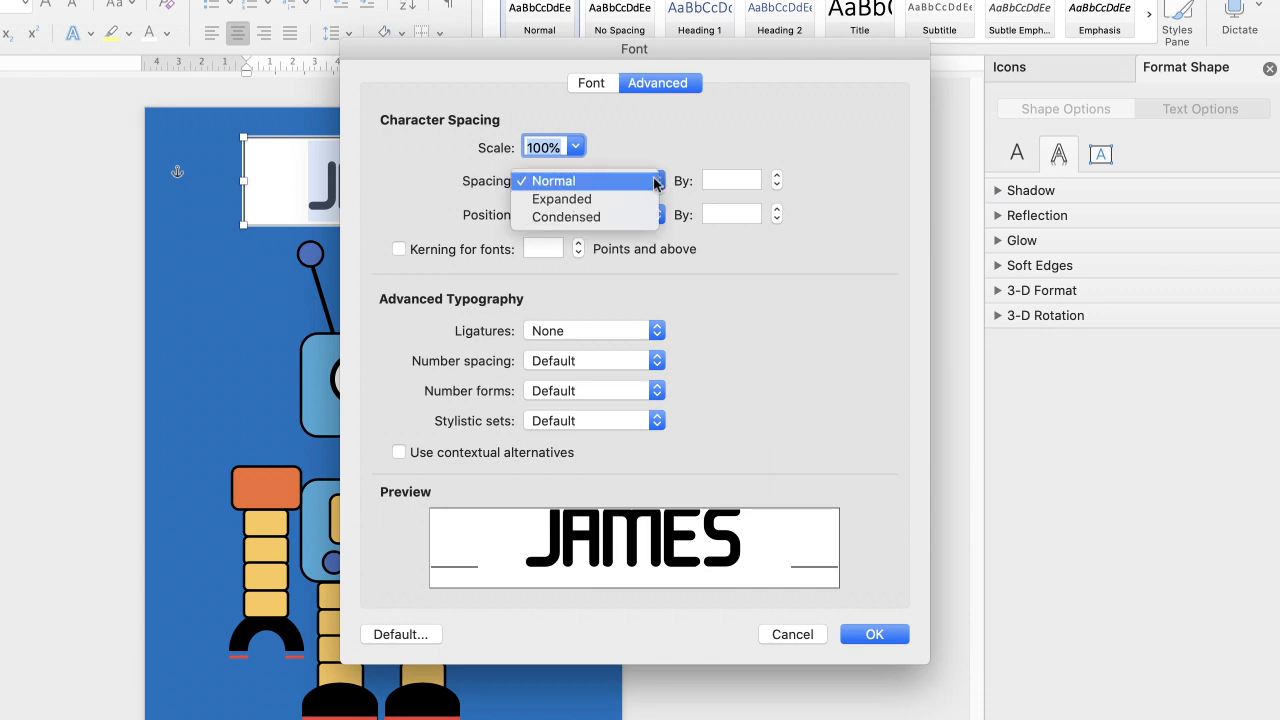
pyautogui.click(562, 199)
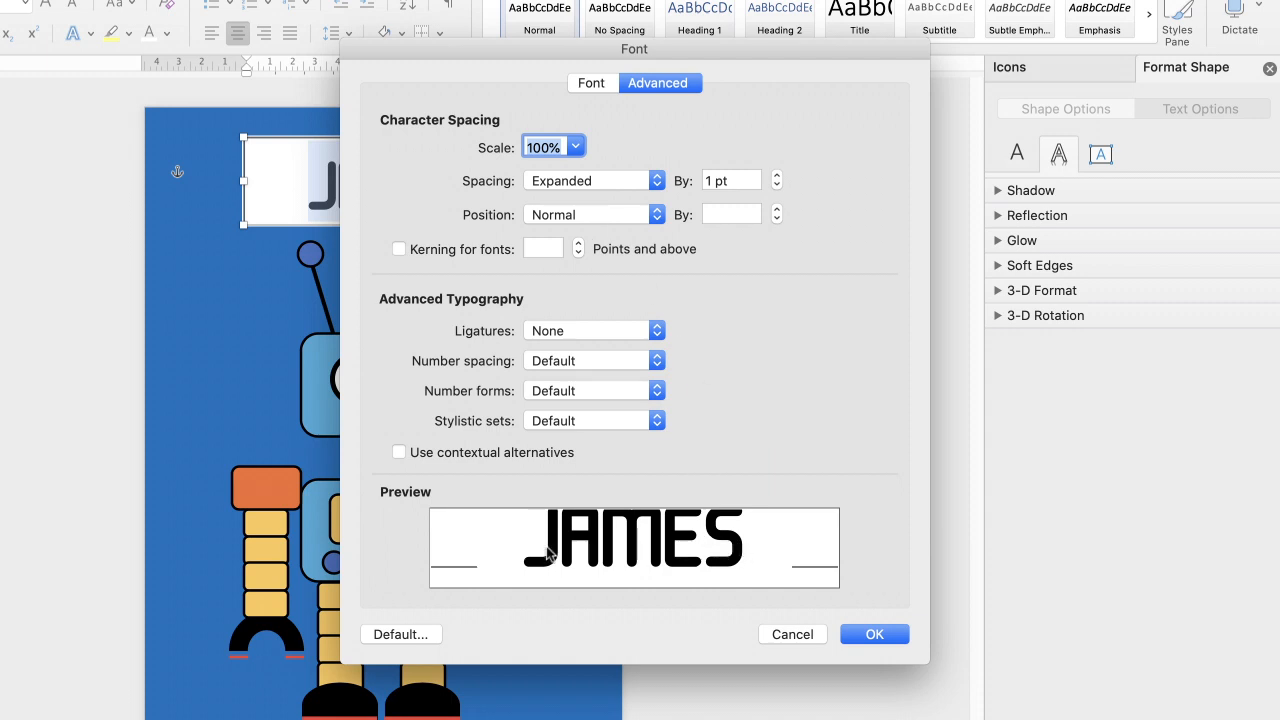
pyautogui.click(716, 177)
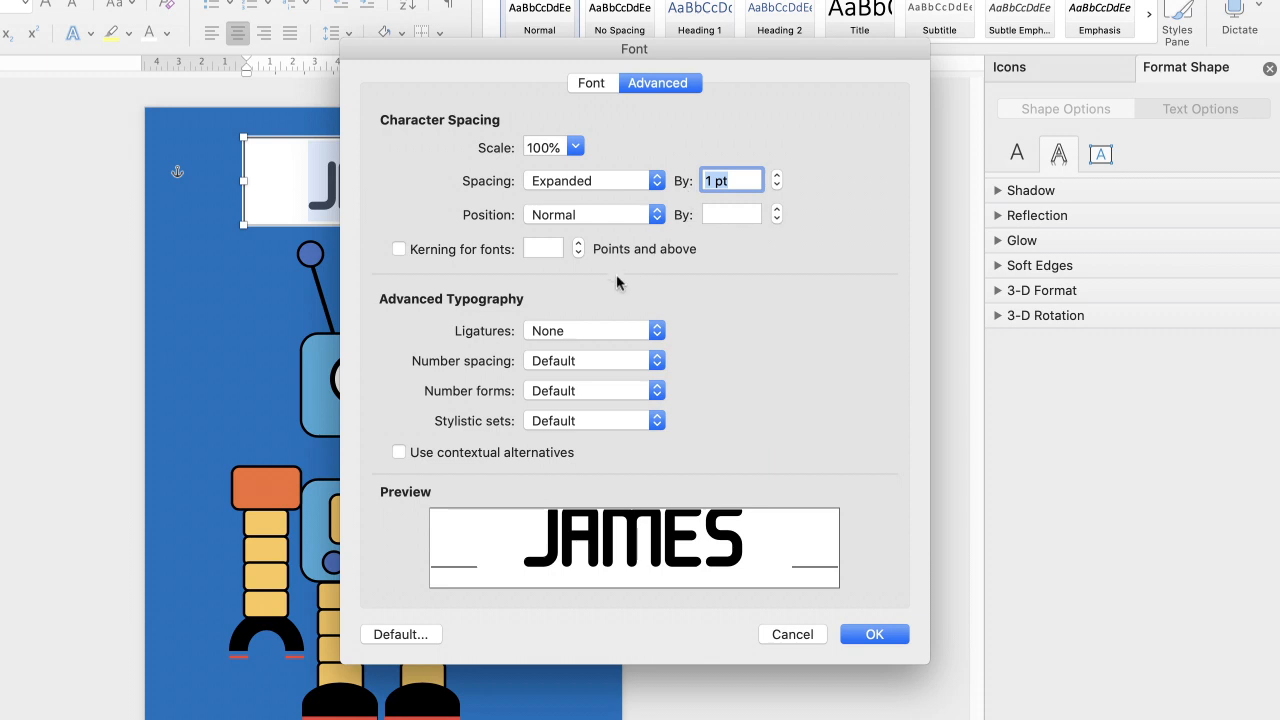
pyautogui.write('10')
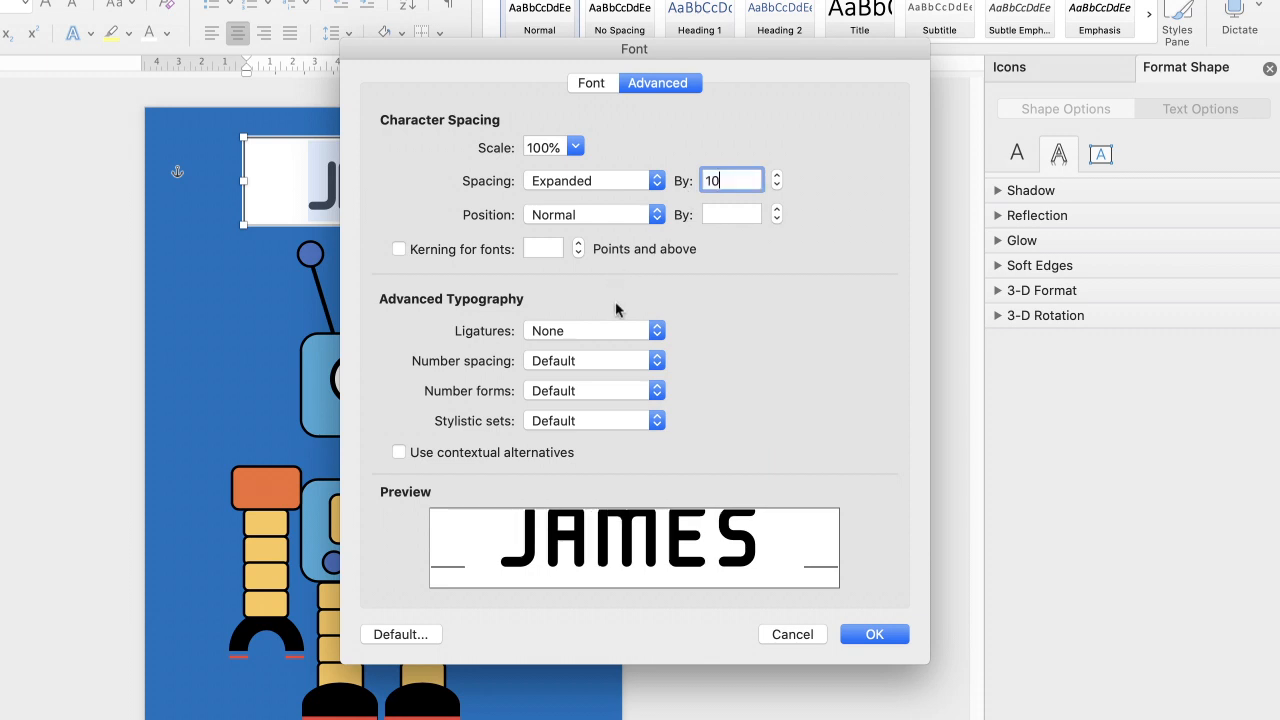
pyautogui.click(875, 635)
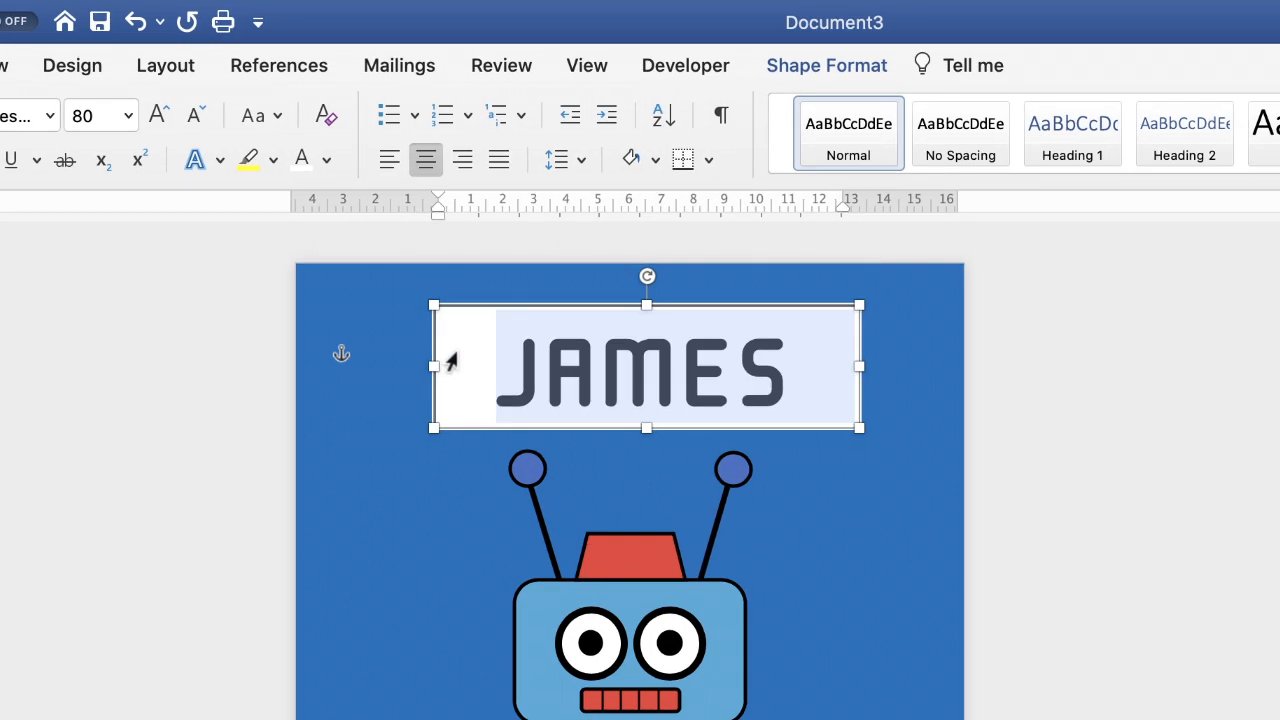
pyautogui.click(418, 531)
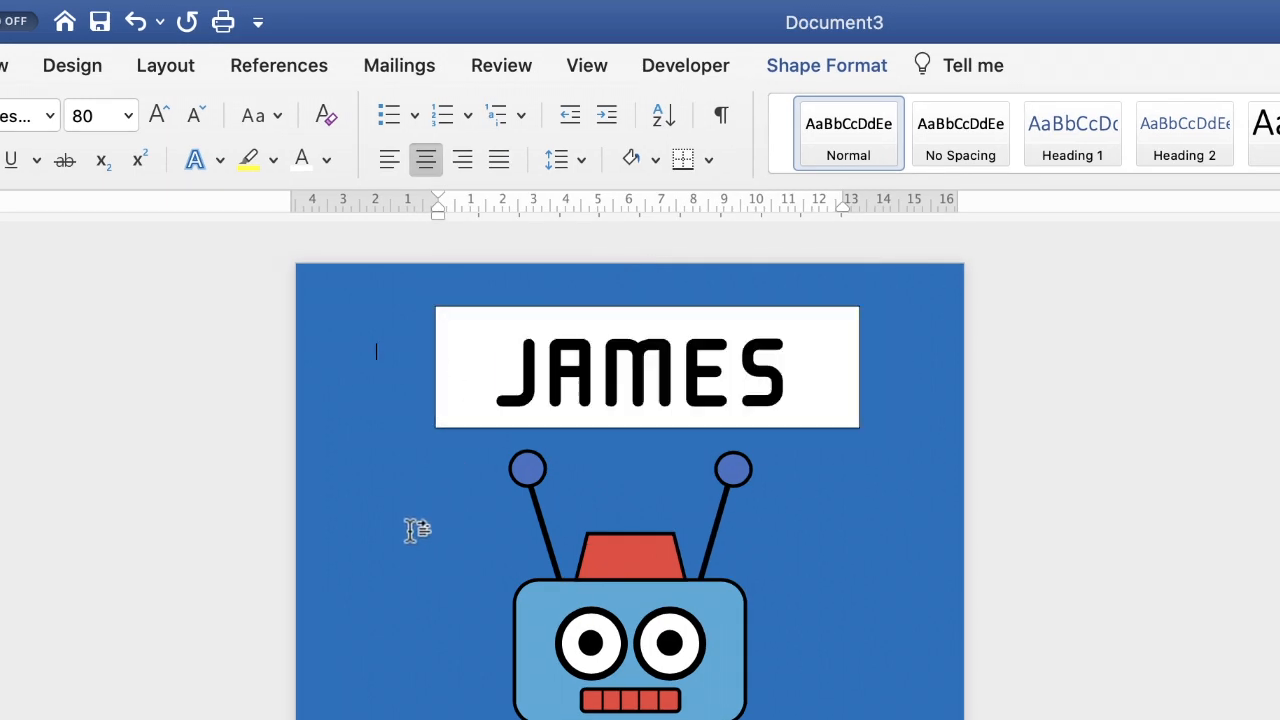
# Step: Remove the fill and the outline from the name's text box
pyautogui.click(474, 355)
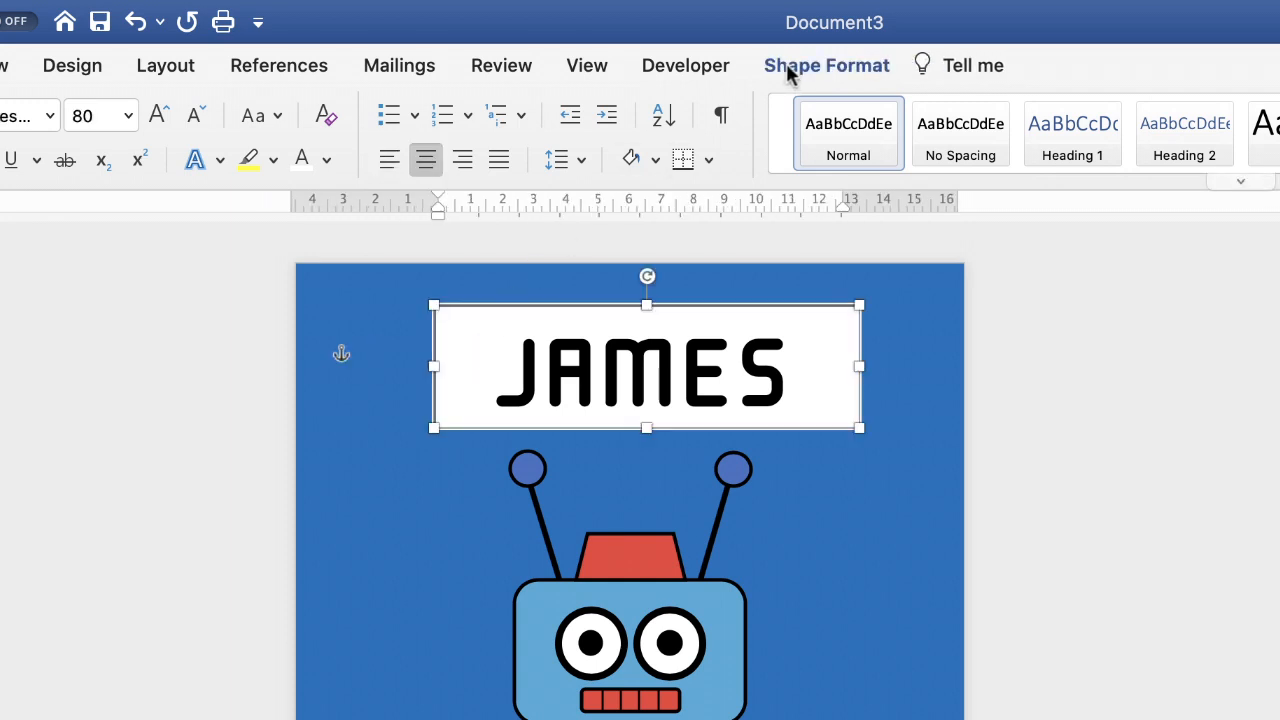
pyautogui.click(868, 68)
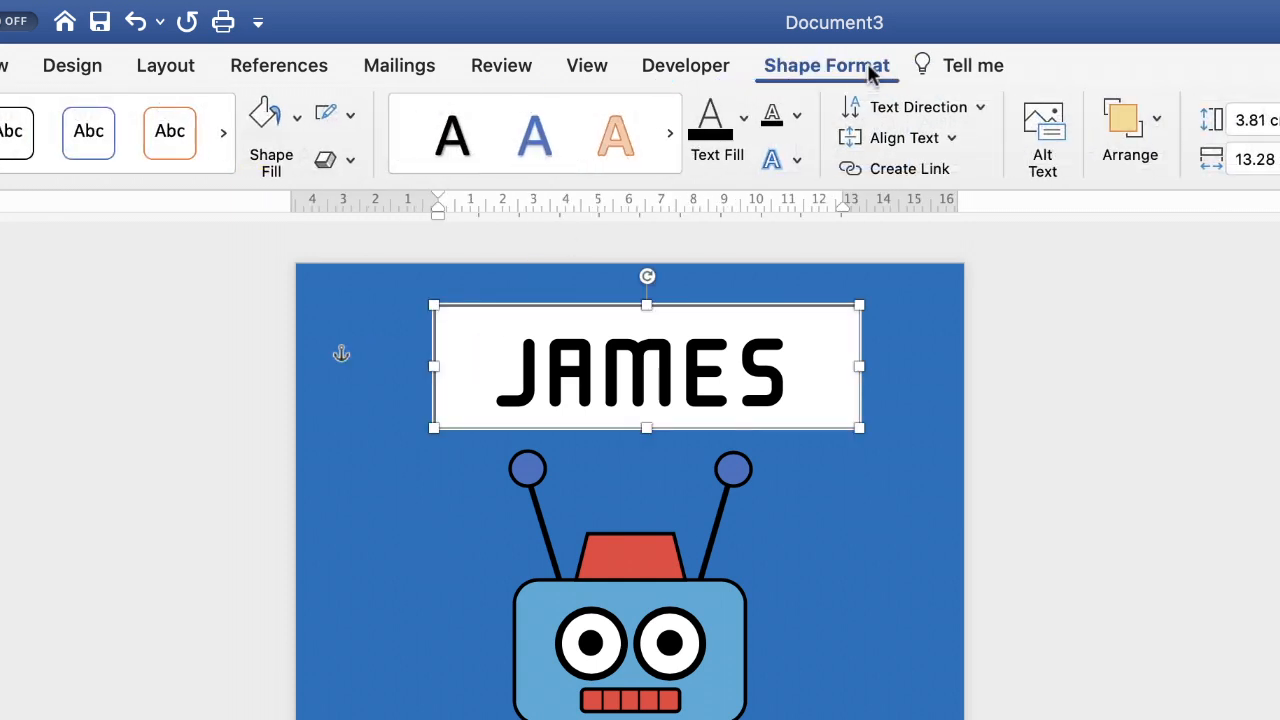
pyautogui.click(297, 118)
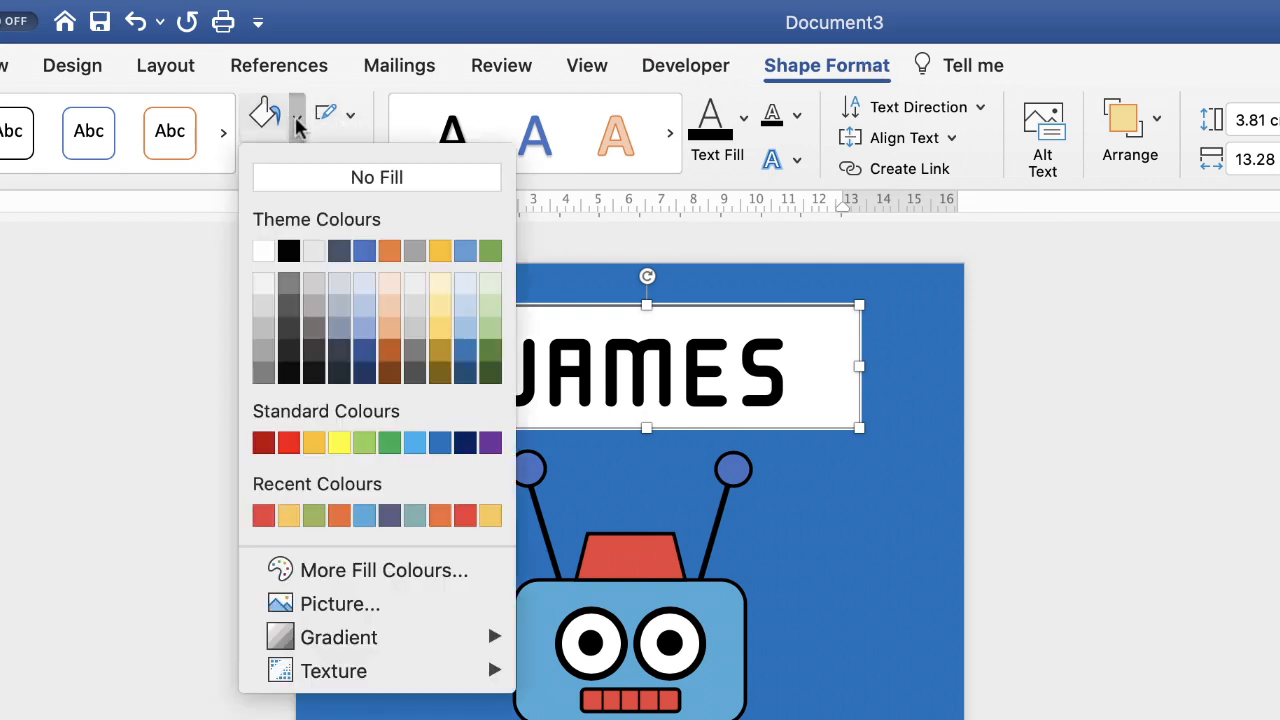
pyautogui.click(287, 178)
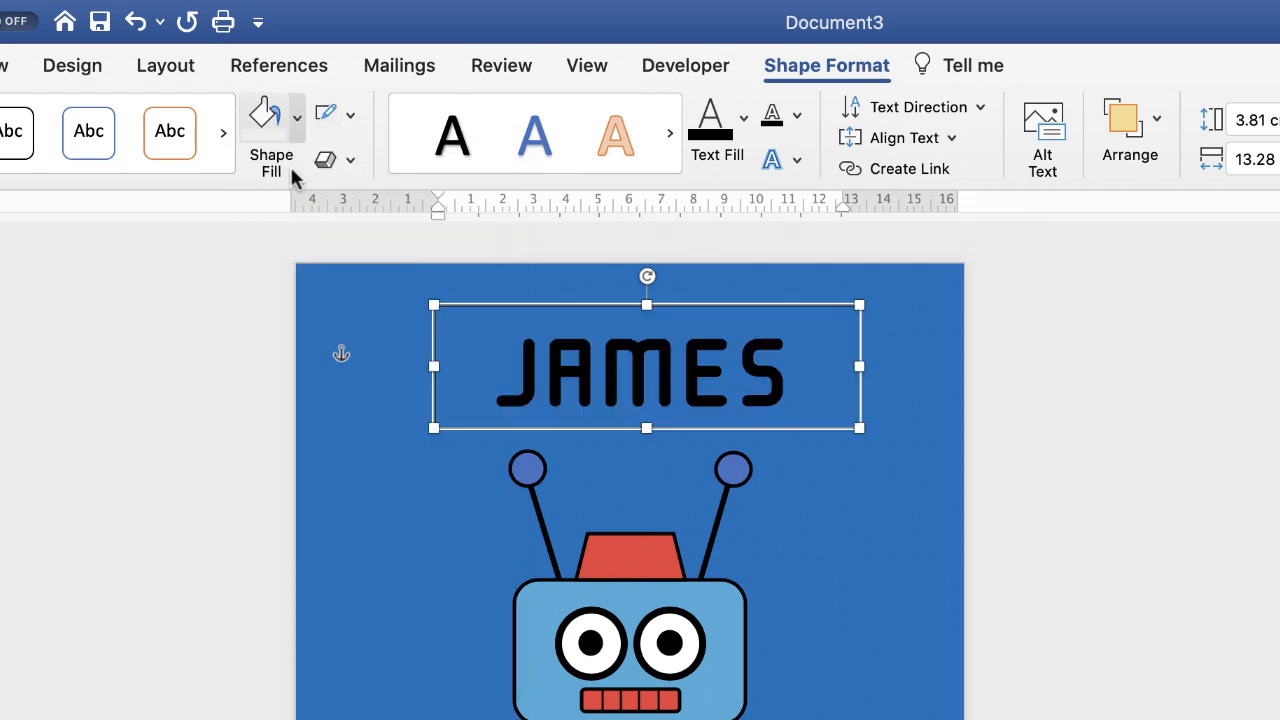
pyautogui.click(351, 121)
pyautogui.click(443, 166)
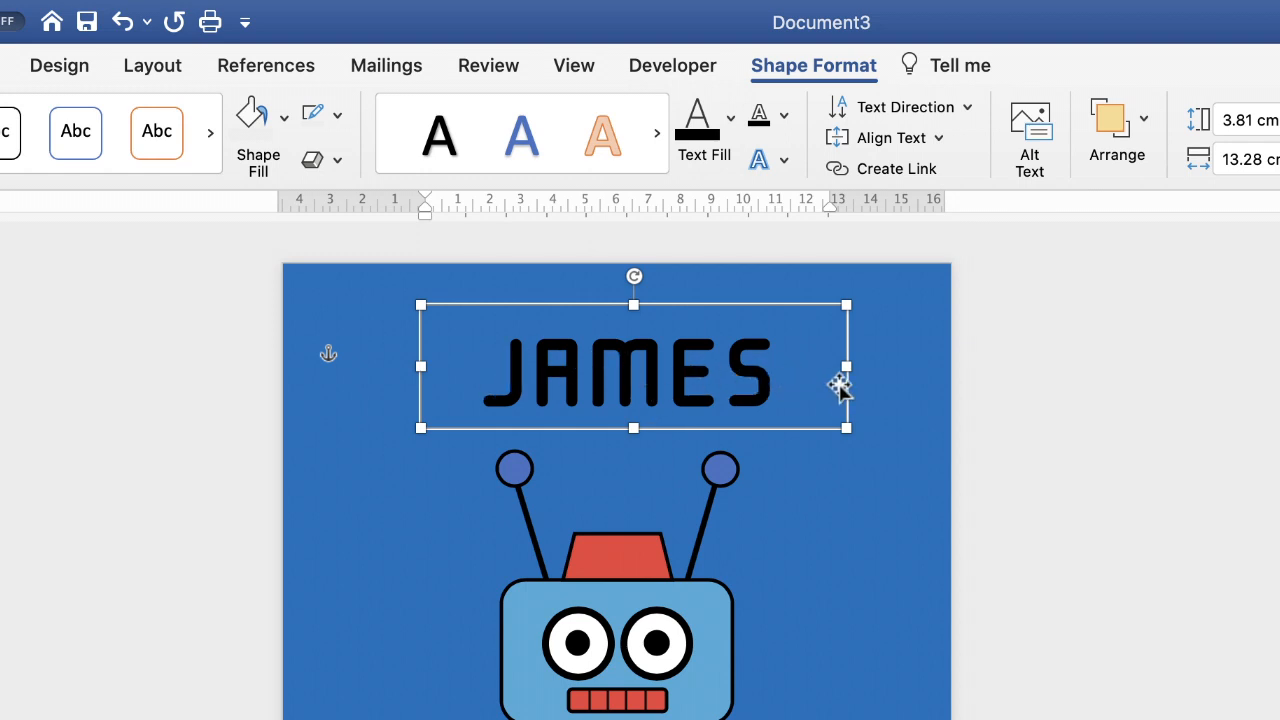
# Step: Change the font colour of the name above the robot to white
pyautogui.doubleClick(763, 372)
pyautogui.click(767, 373)
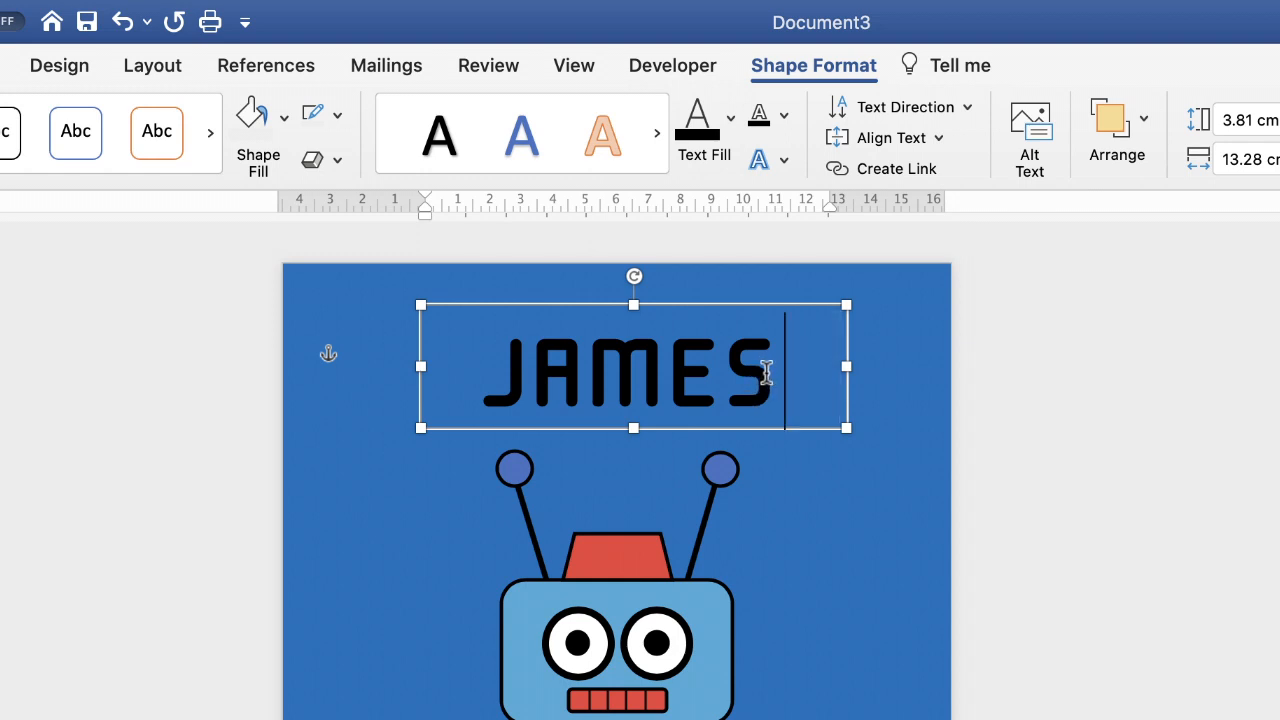
pyautogui.tripleClick(738, 383)
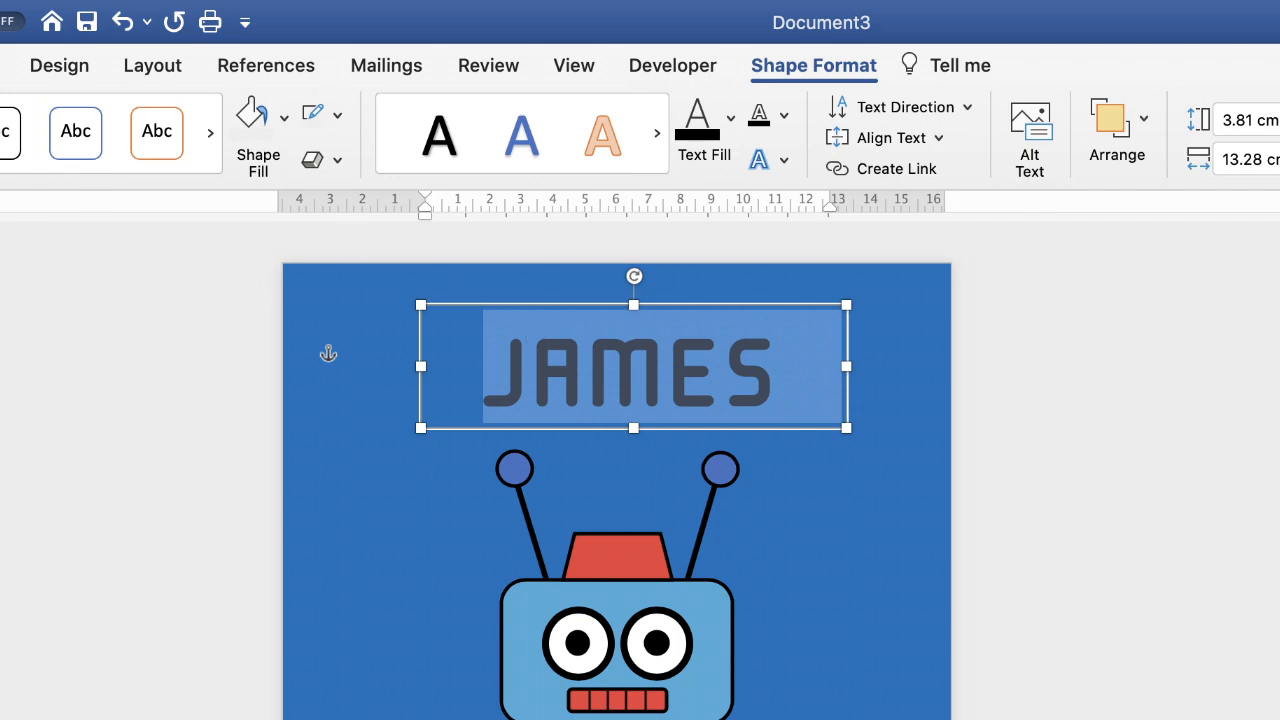
pyautogui.click(33, 65)
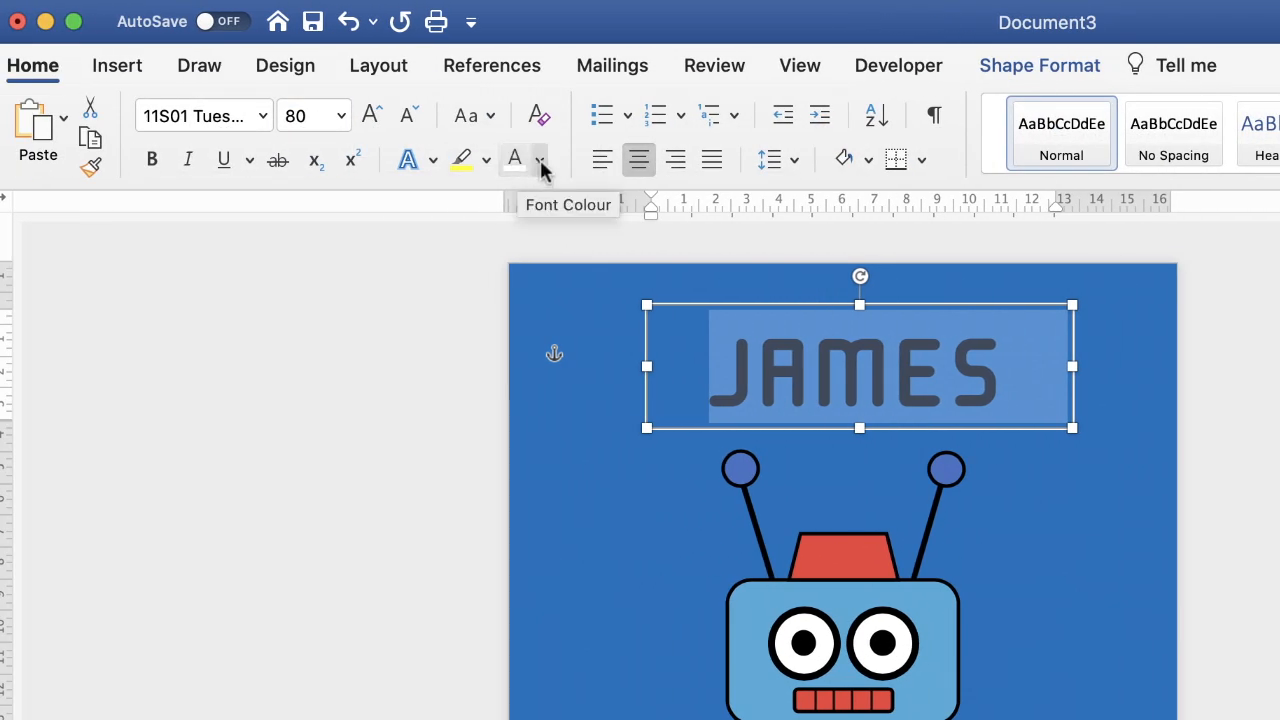
pyautogui.click(540, 162)
pyautogui.click(522, 285)
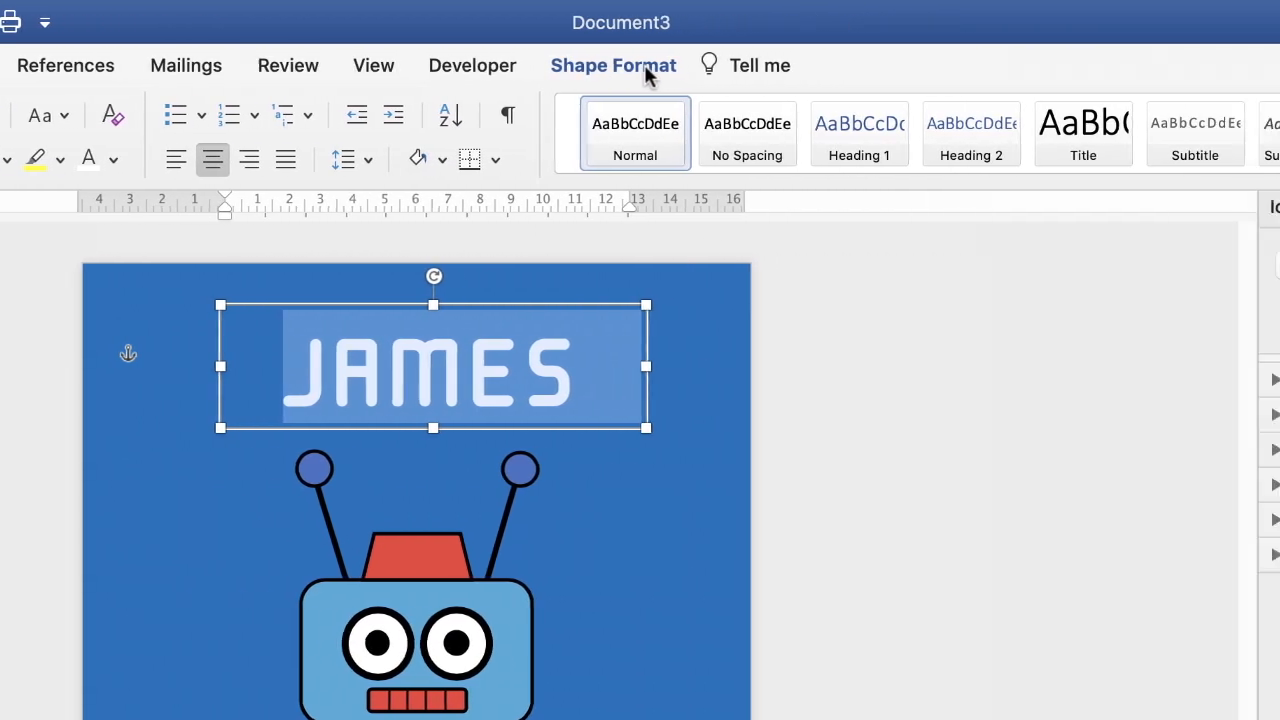
# Step: Align the name's text box to the horizontal centre of the page and deselect it
pyautogui.click(646, 70)
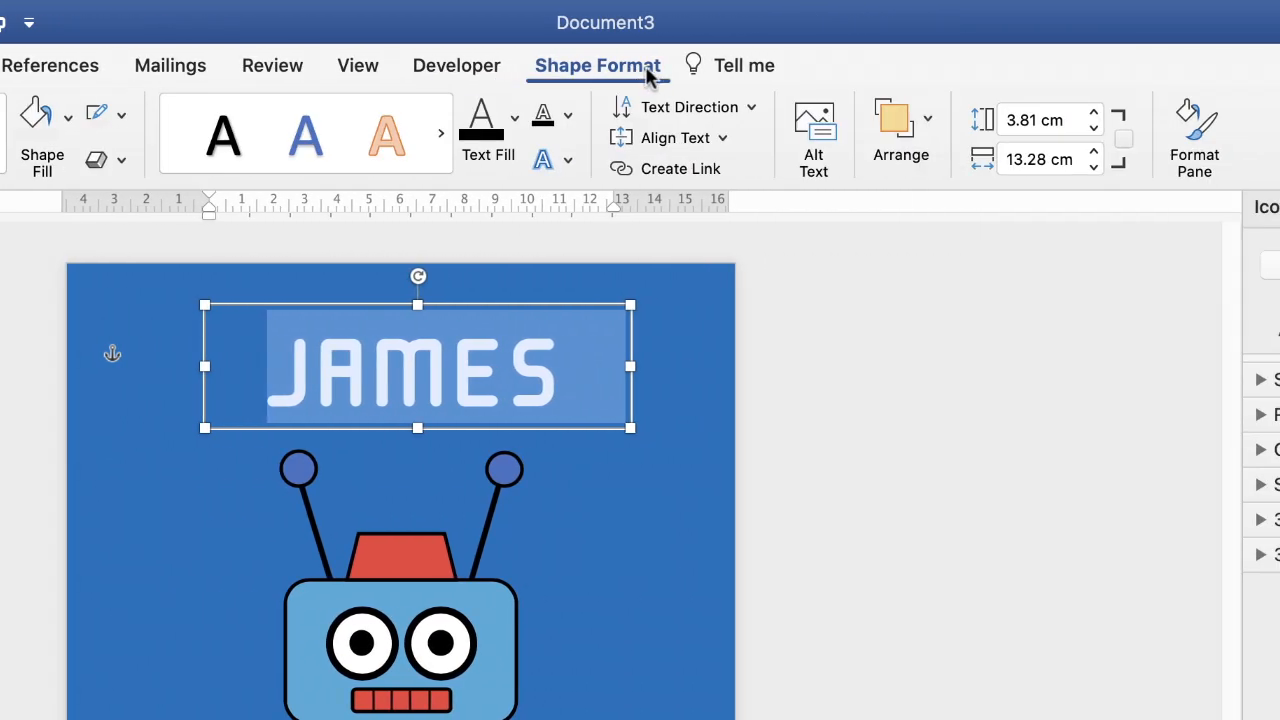
pyautogui.click(944, 122)
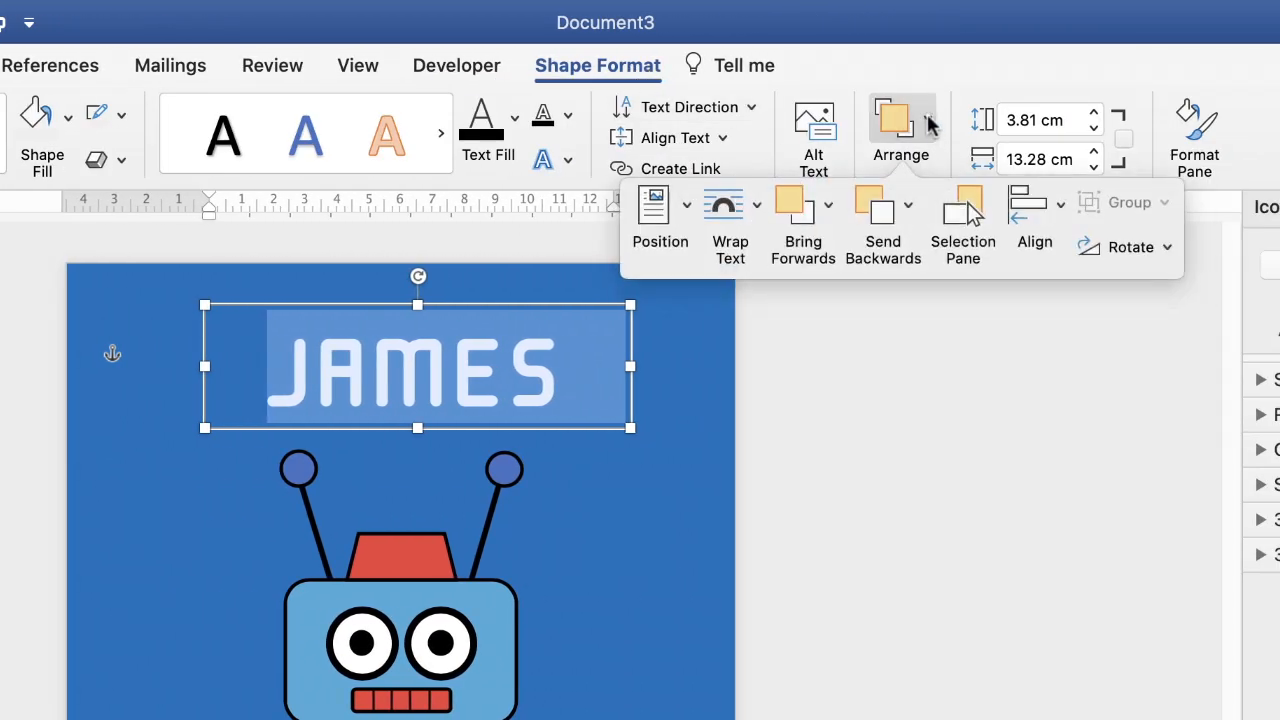
pyautogui.click(1060, 210)
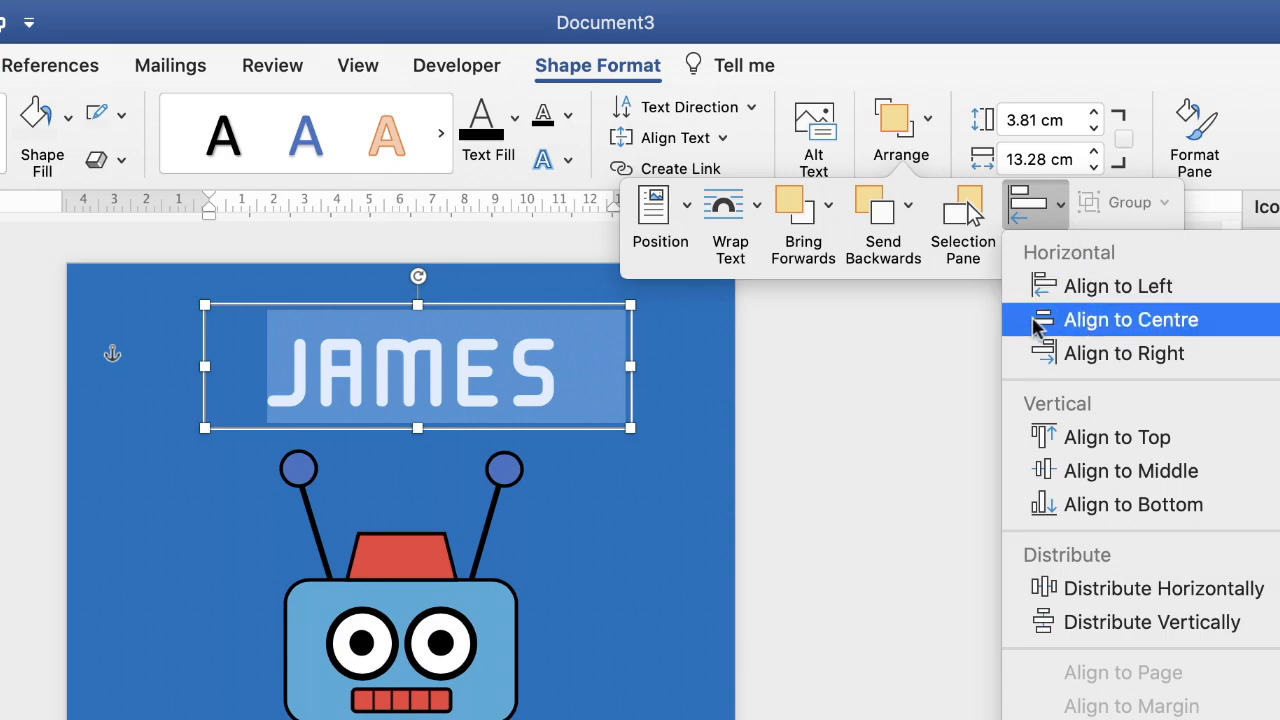
pyautogui.click(1120, 320)
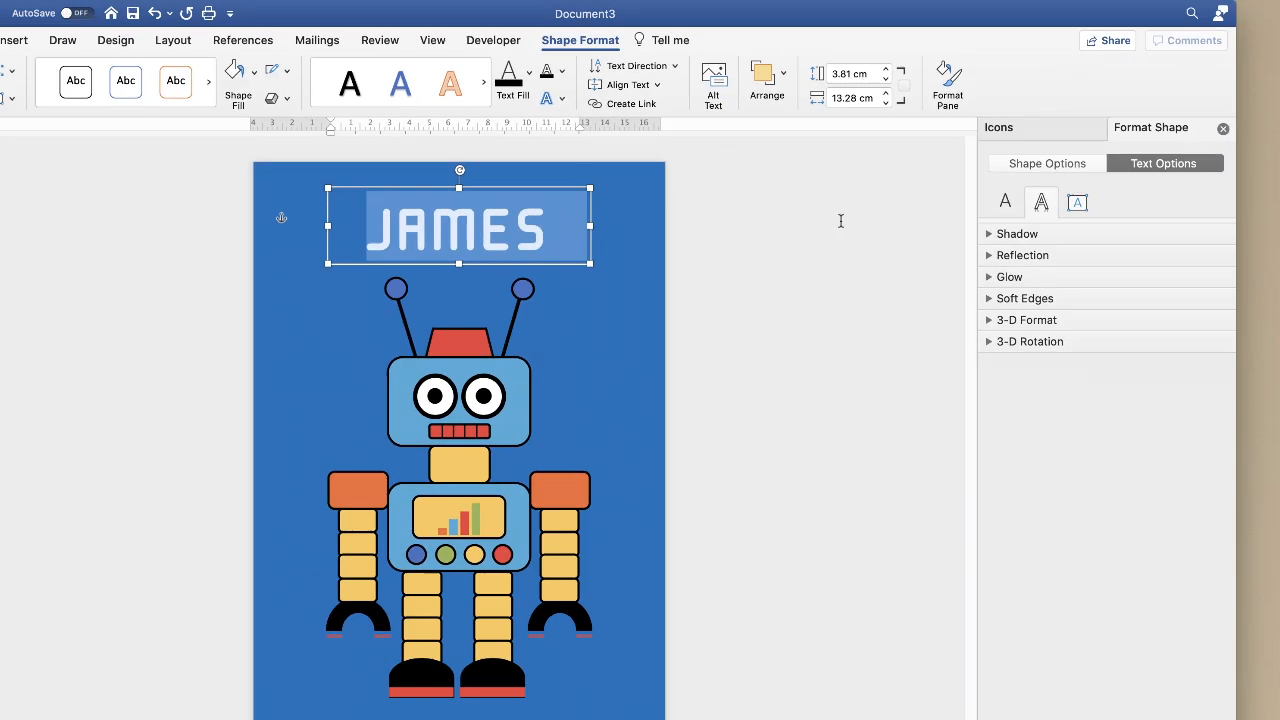
pyautogui.click(812, 676)
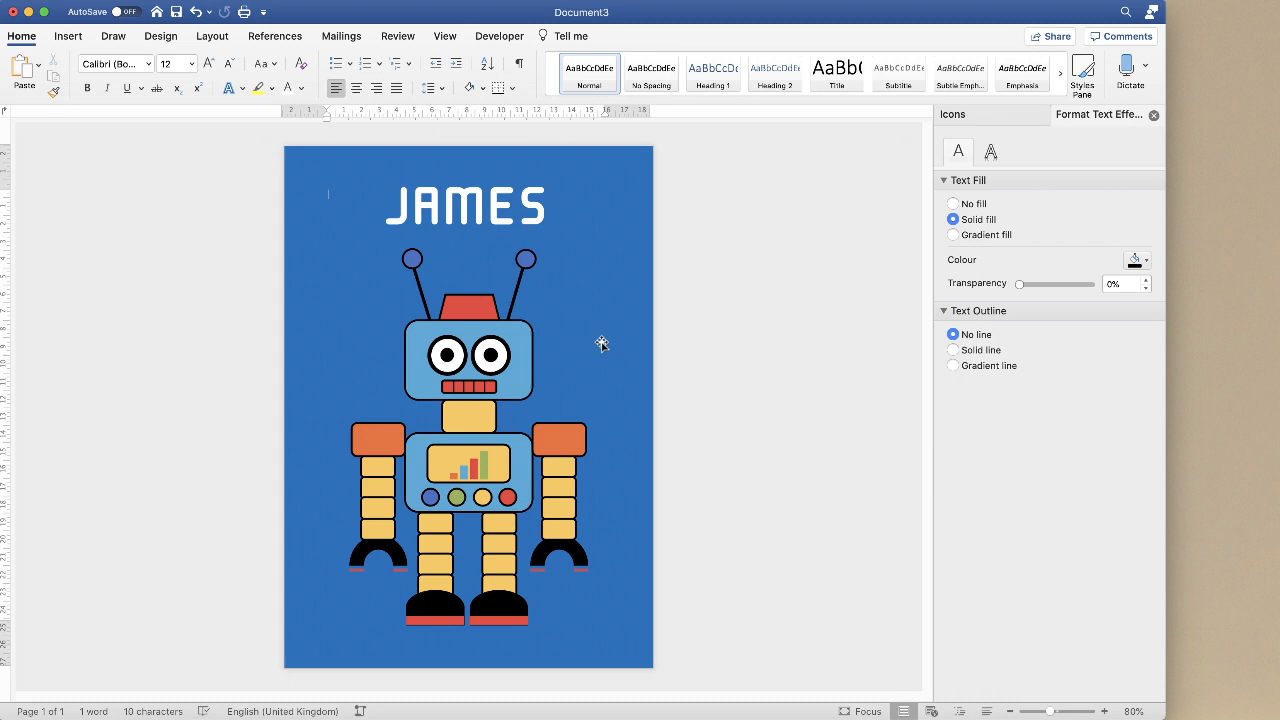
# Step: Examine whether the name's text box, the robot group and the blue background can be saved as a picture
pyautogui.click(502, 212)
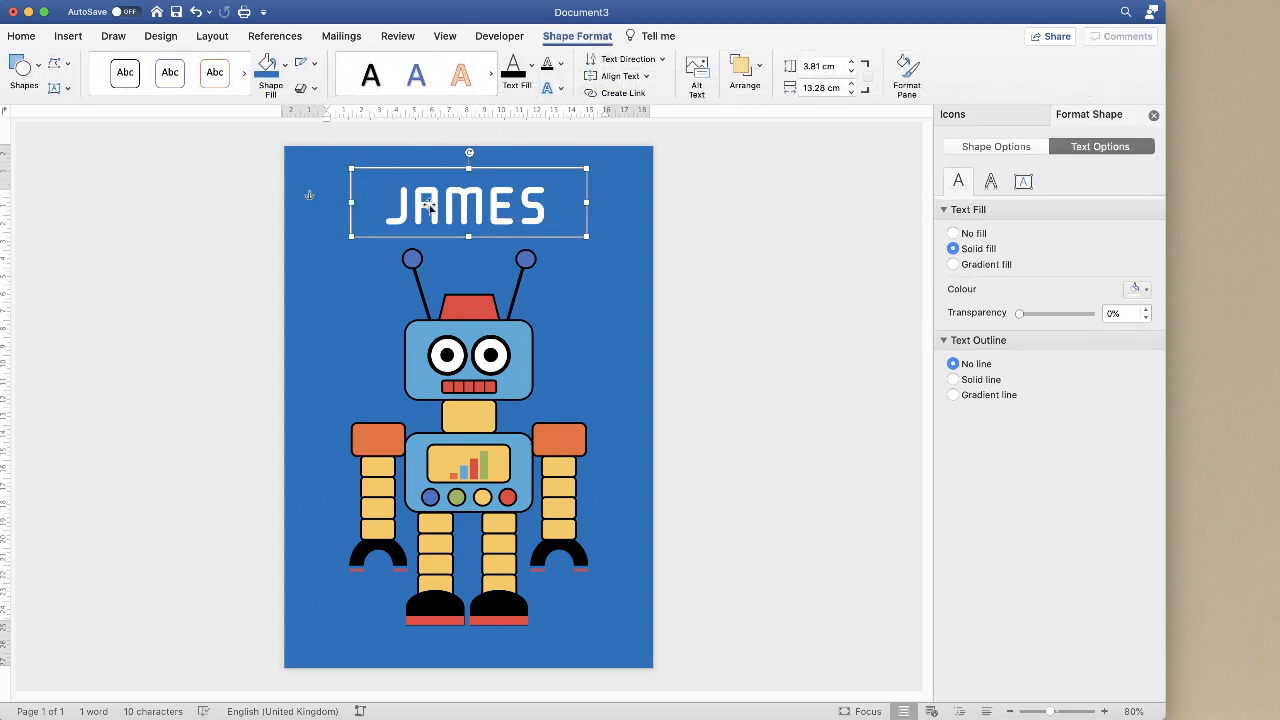
pyautogui.rightClick(500, 203)
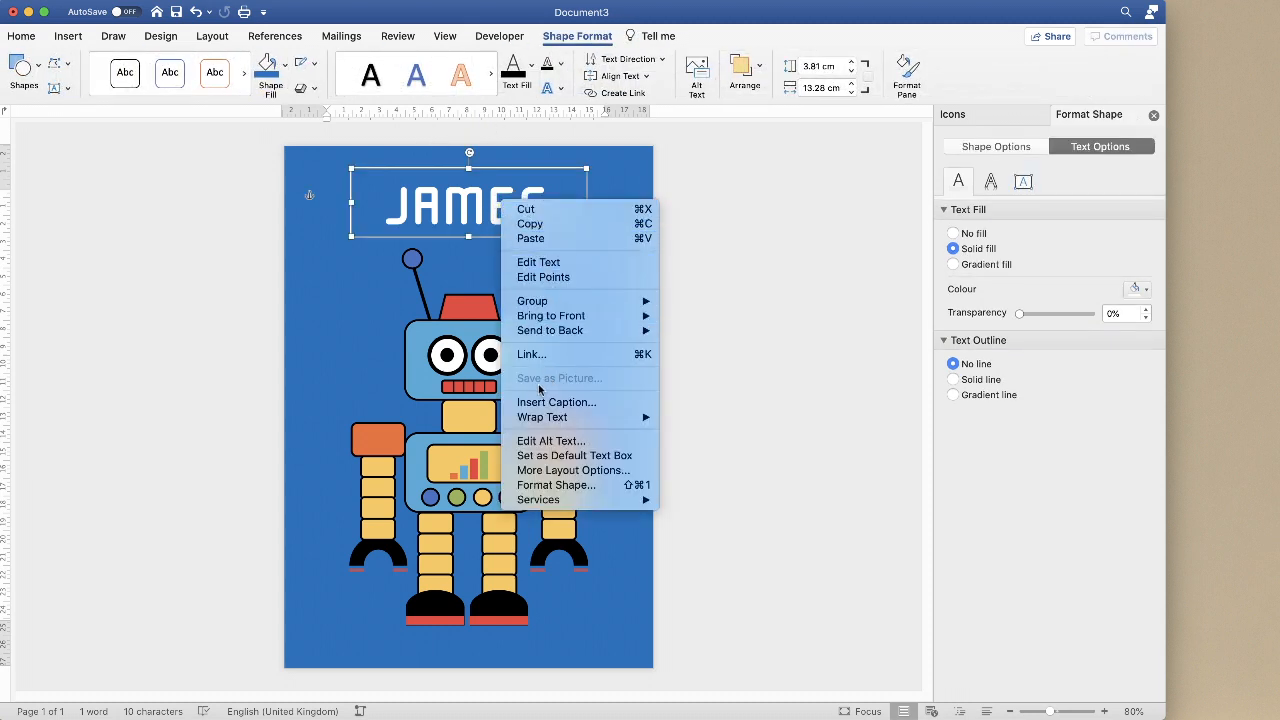
pyautogui.click(460, 372)
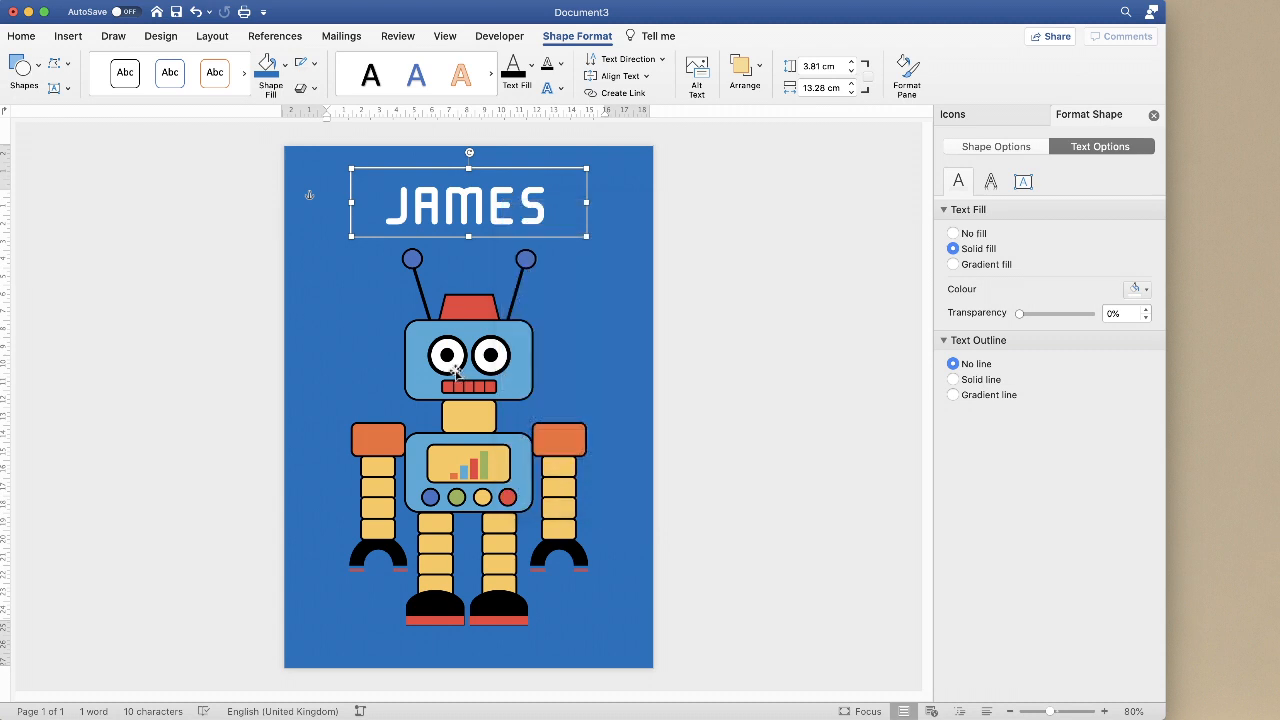
pyautogui.click(462, 372)
pyautogui.click(470, 370)
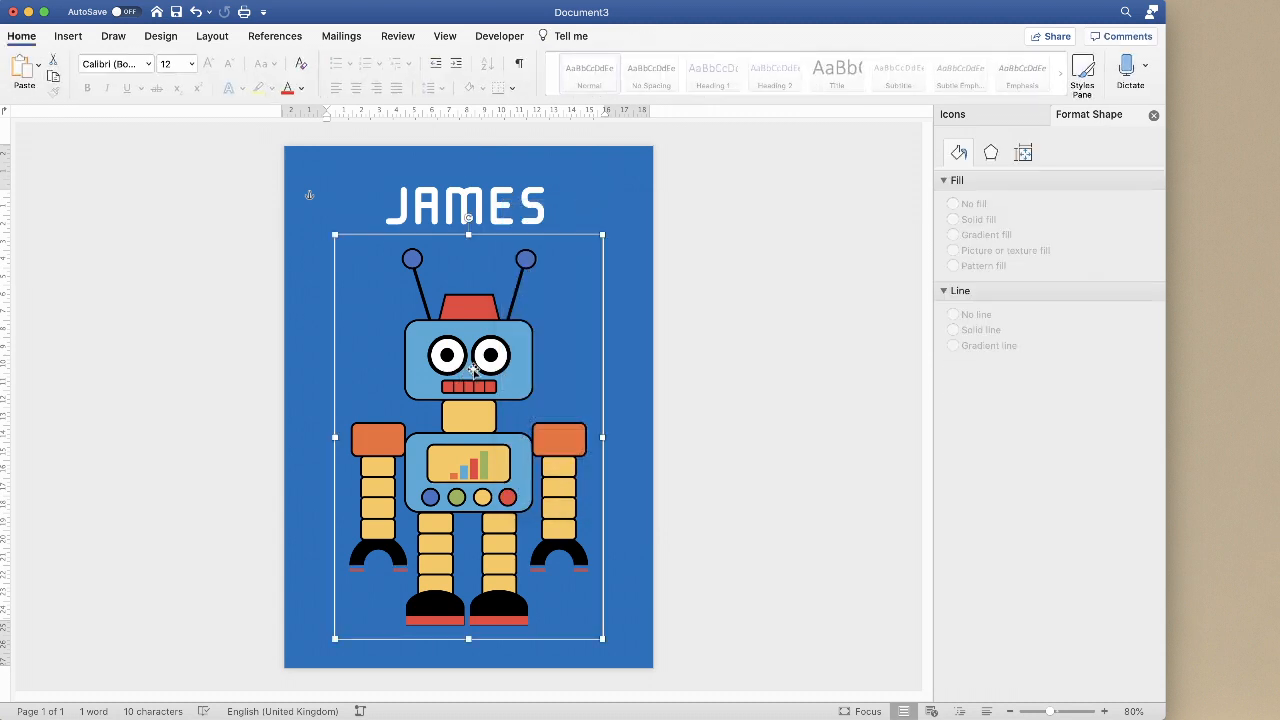
pyautogui.click(470, 370)
pyautogui.click(561, 379)
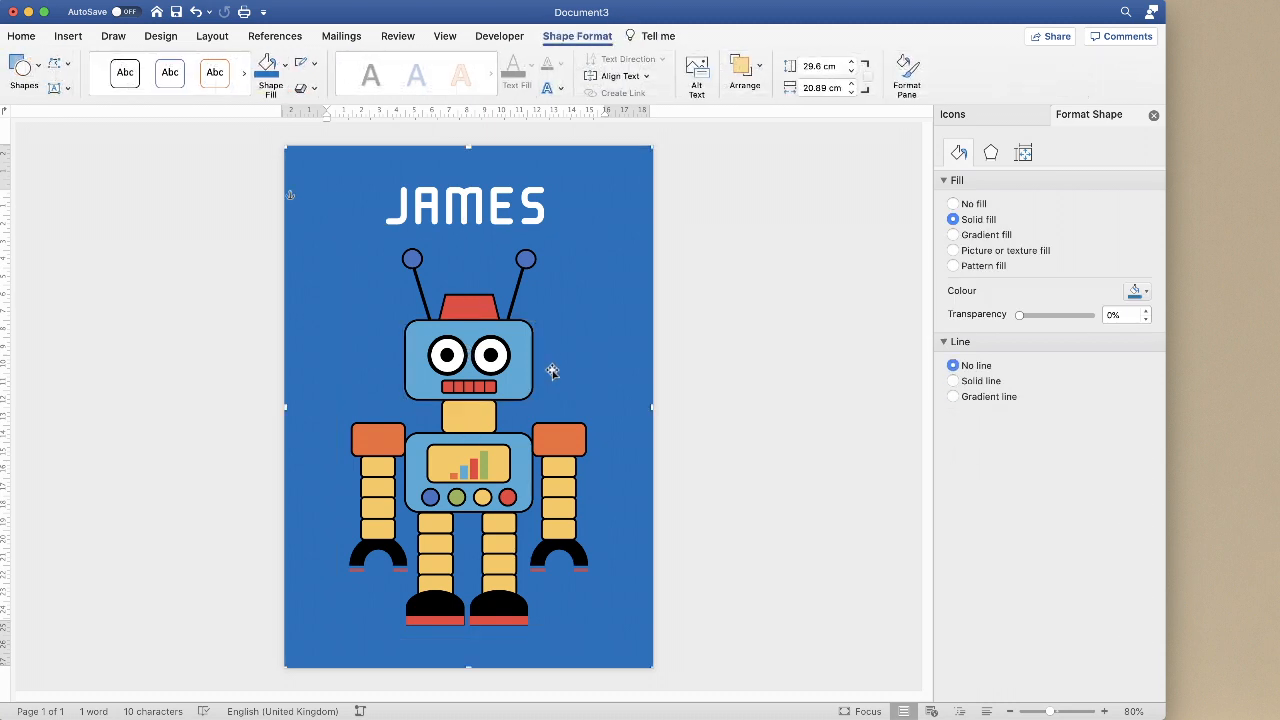
pyautogui.click(551, 368)
pyautogui.rightClick(555, 363)
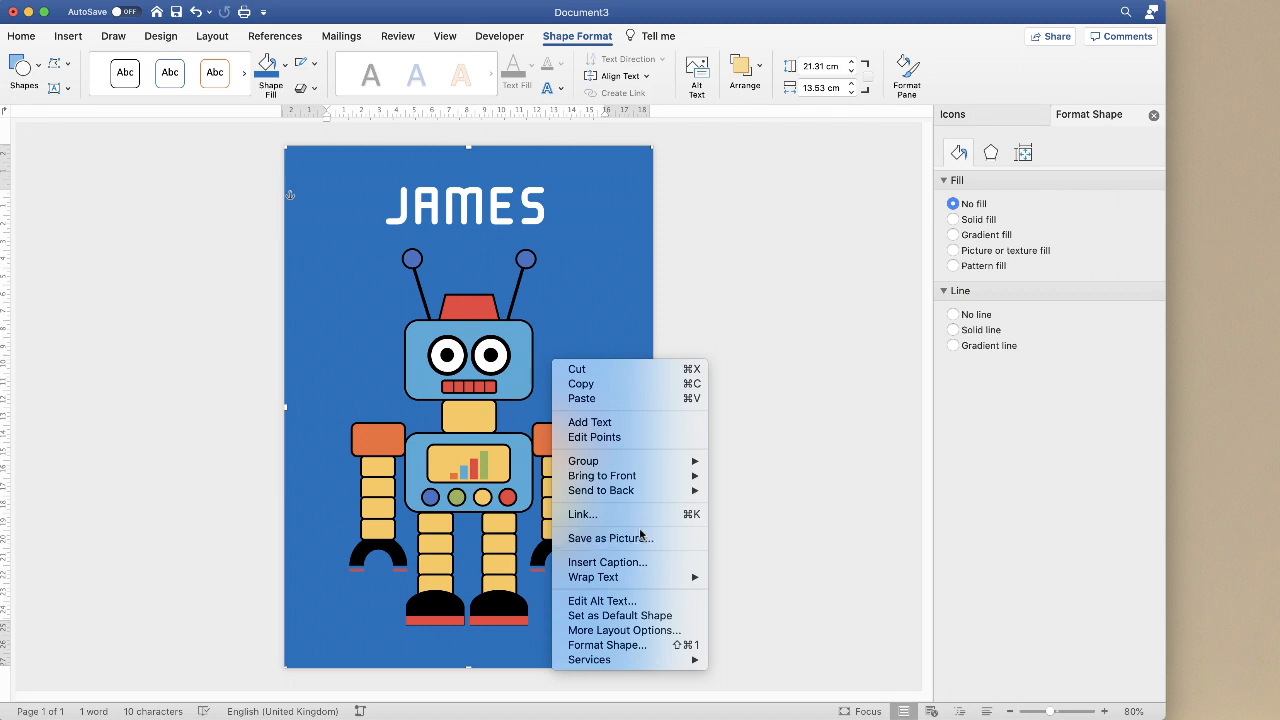
pyautogui.click(711, 301)
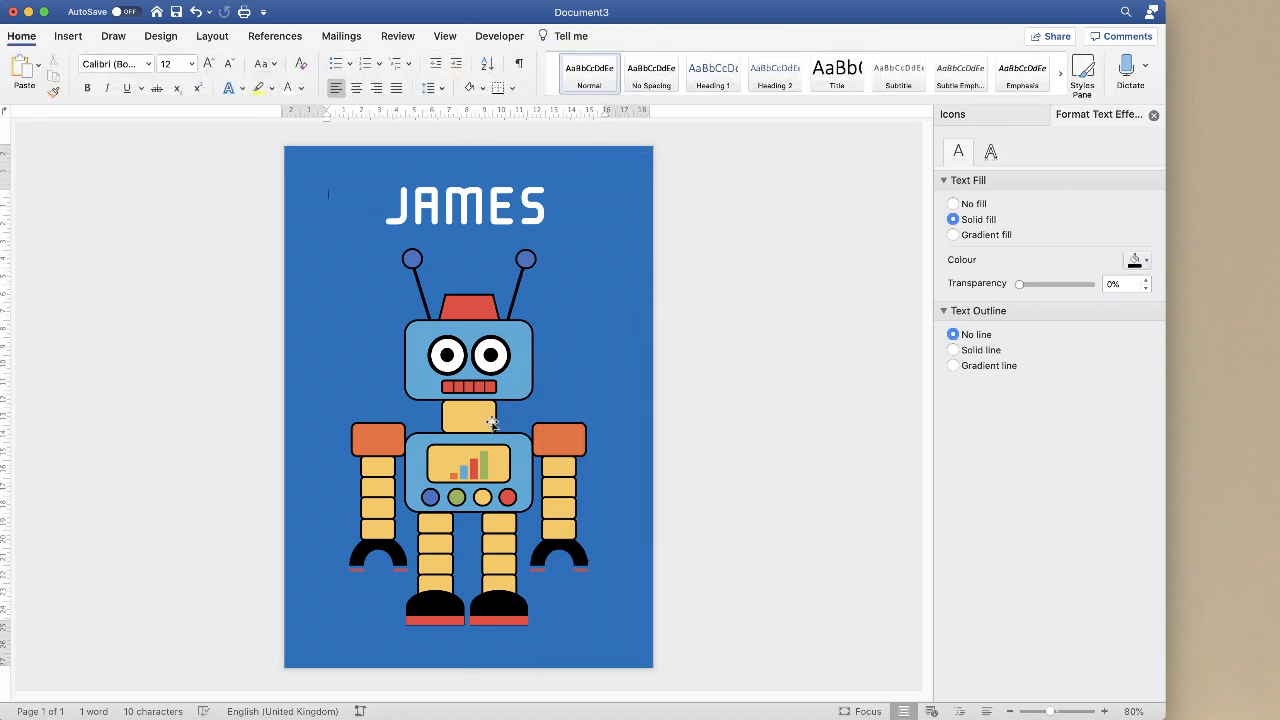
# Step: Group the robot with the blue background rectangle
pyautogui.click(497, 355)
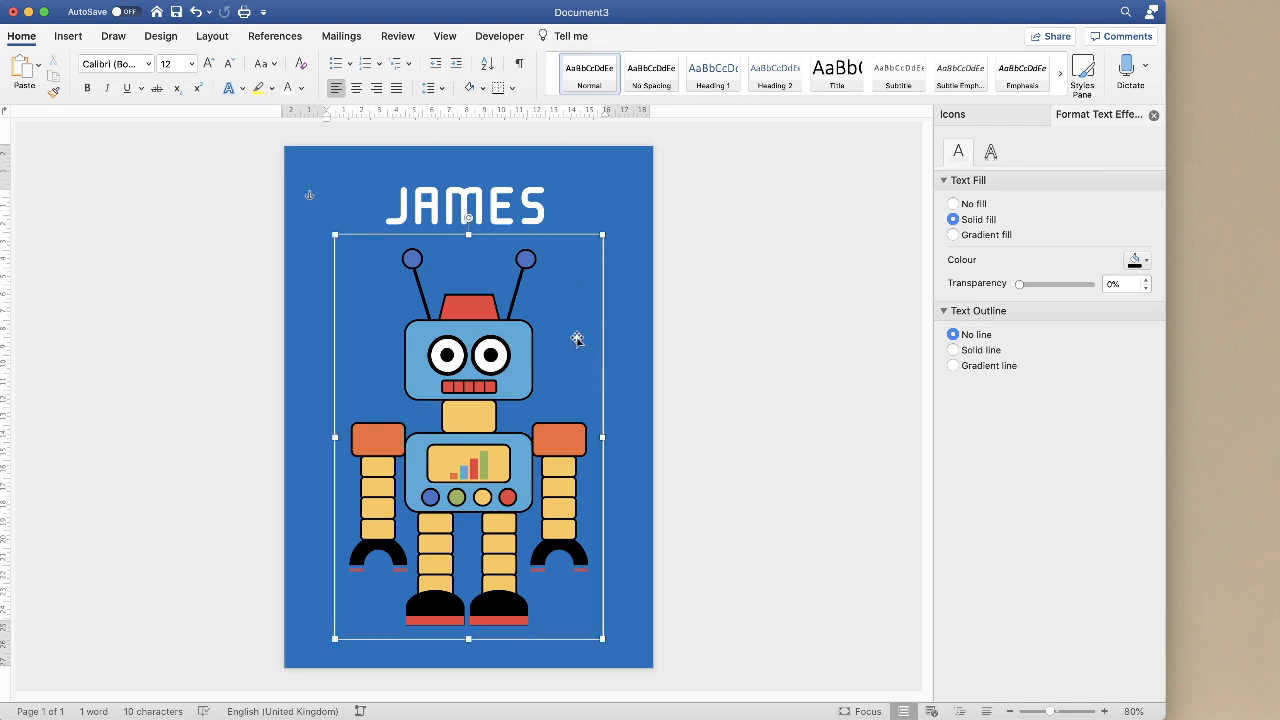
pyautogui.keyDown('shift'); pyautogui.click(631, 339); pyautogui.keyUp('shift')
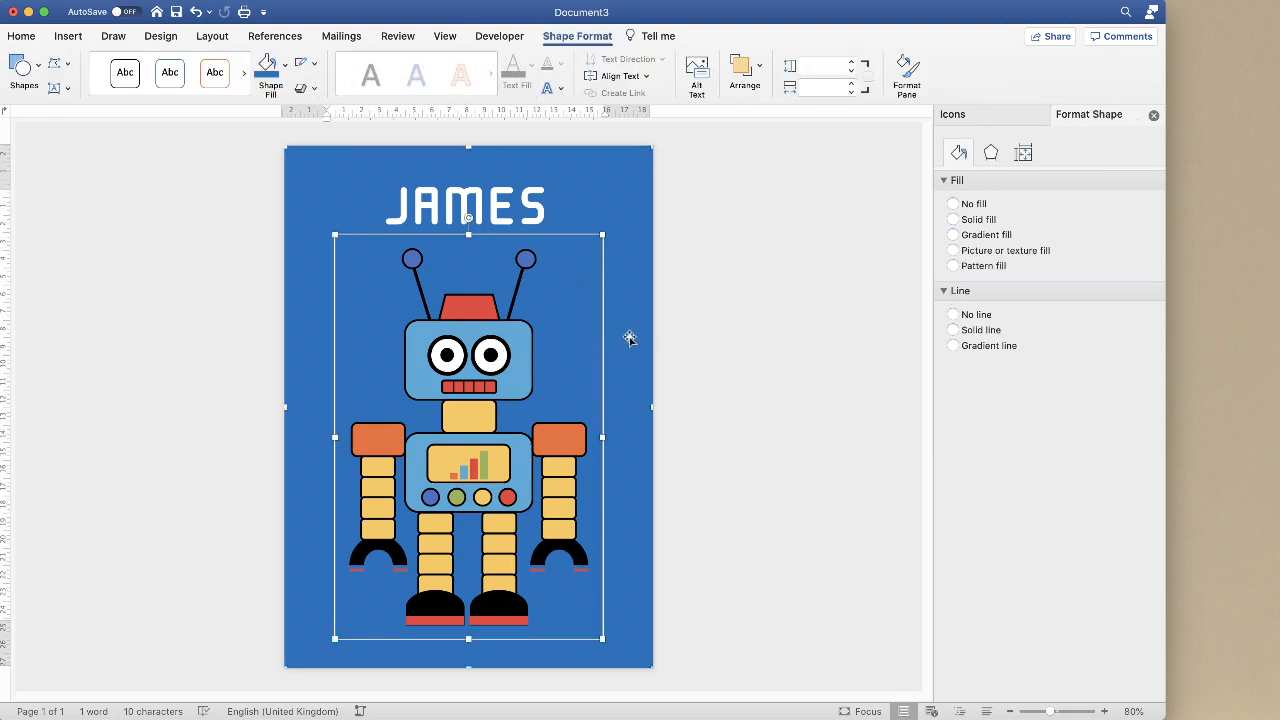
pyautogui.click(745, 75)
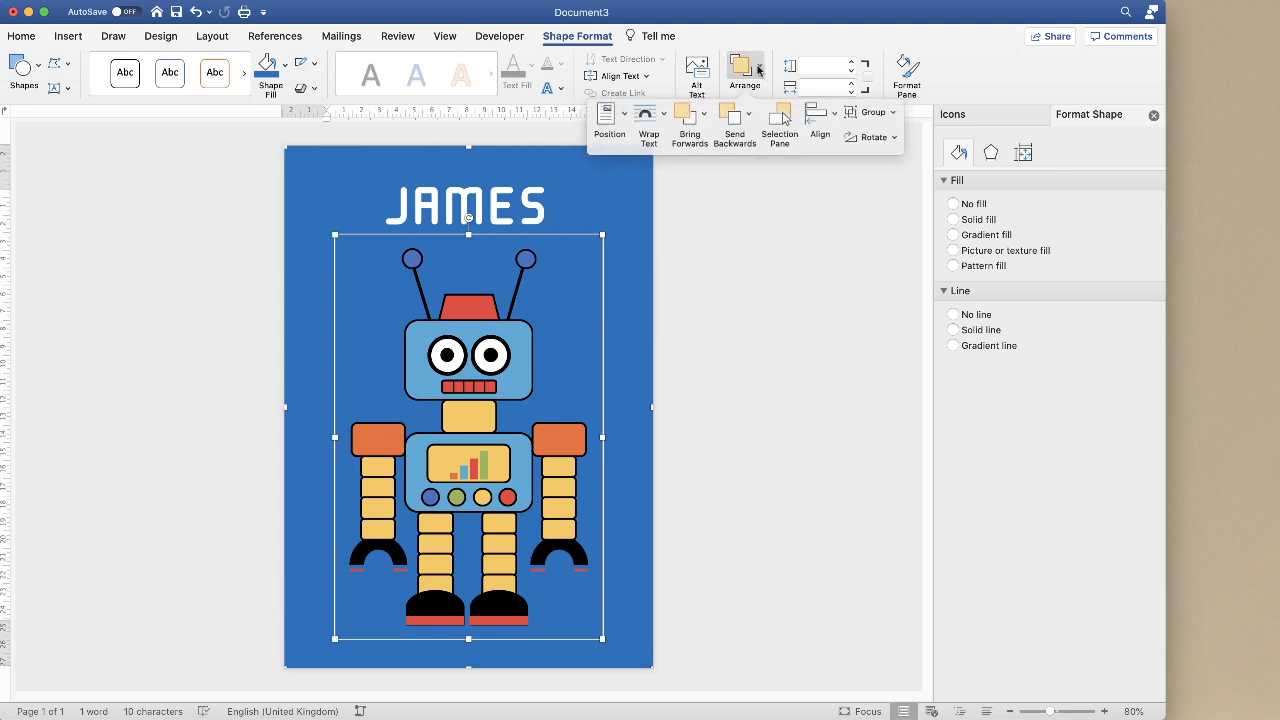
pyautogui.click(878, 113)
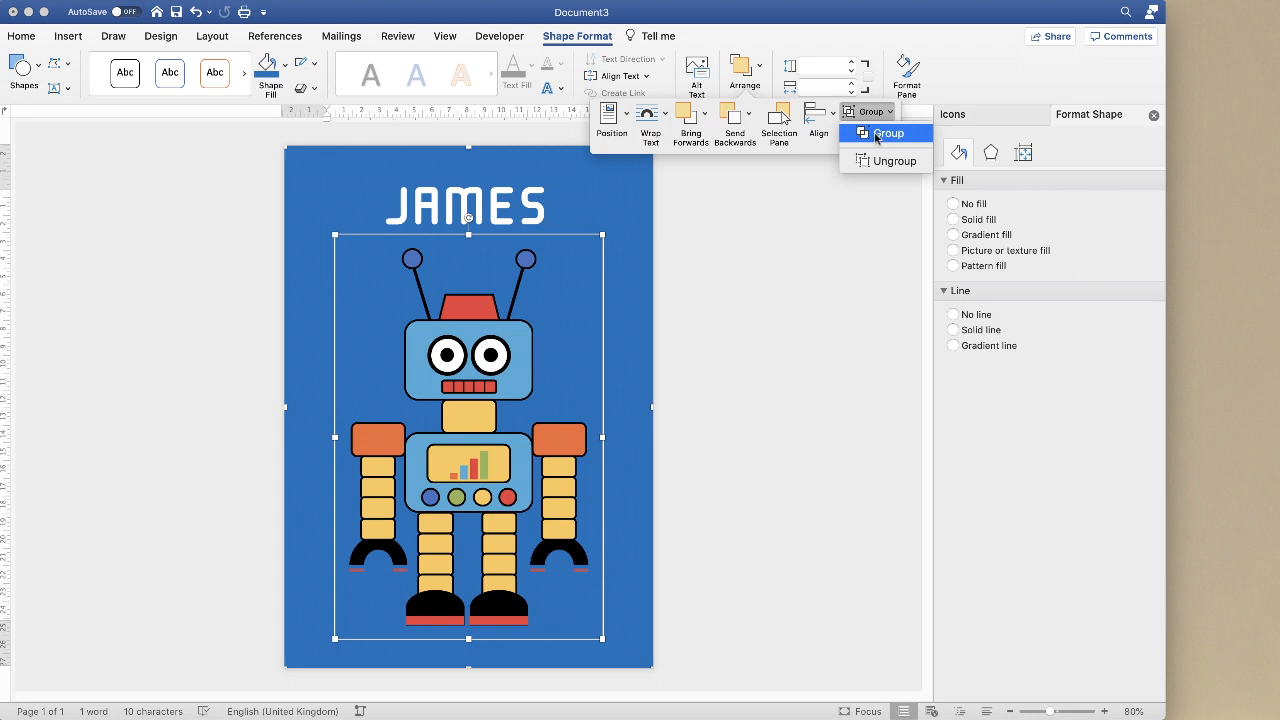
pyautogui.click(877, 136)
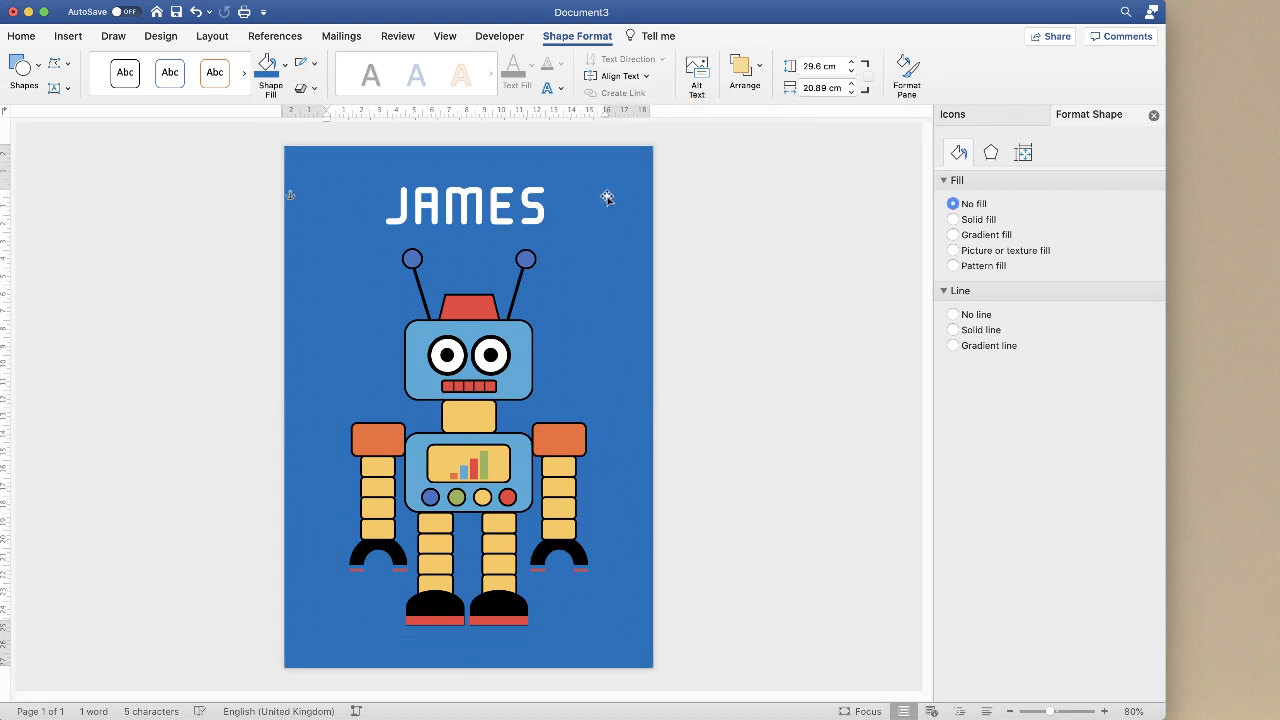
# Step: Save the grouped robot and background as a JPEG picture named Robot on the Desktop, replacing the existing file
pyautogui.rightClick(577, 321)
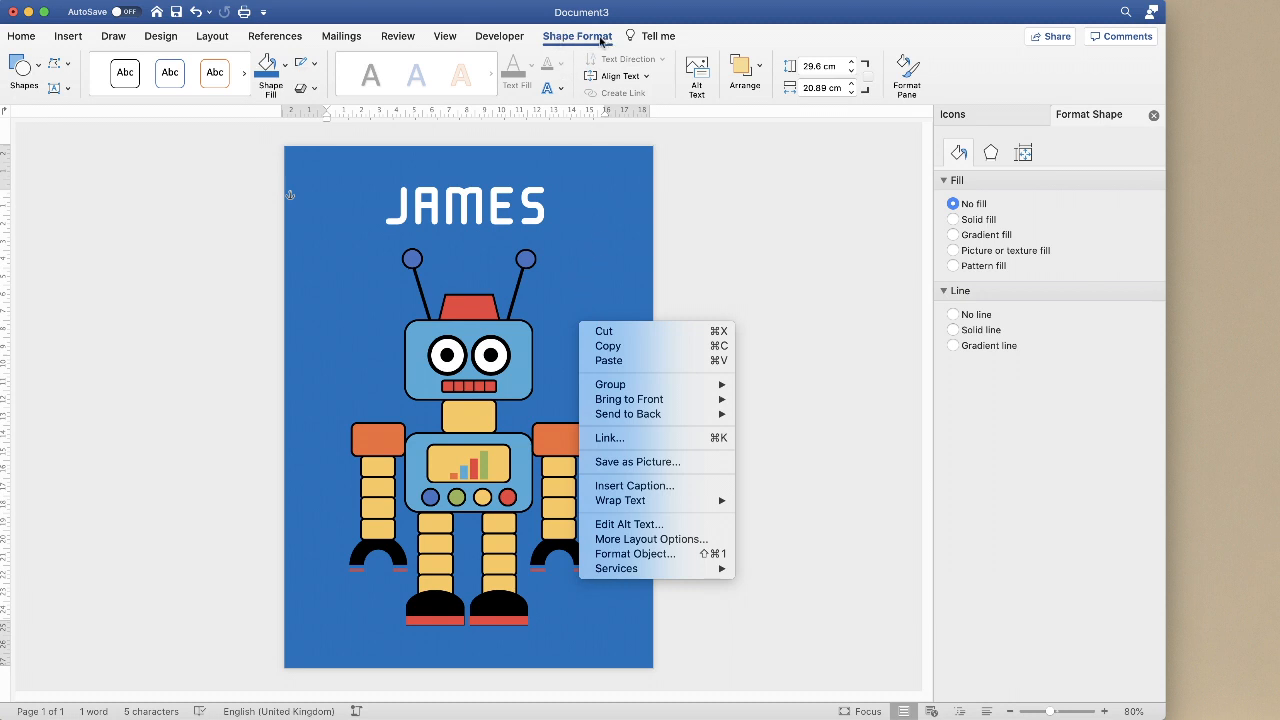
pyautogui.click(628, 462)
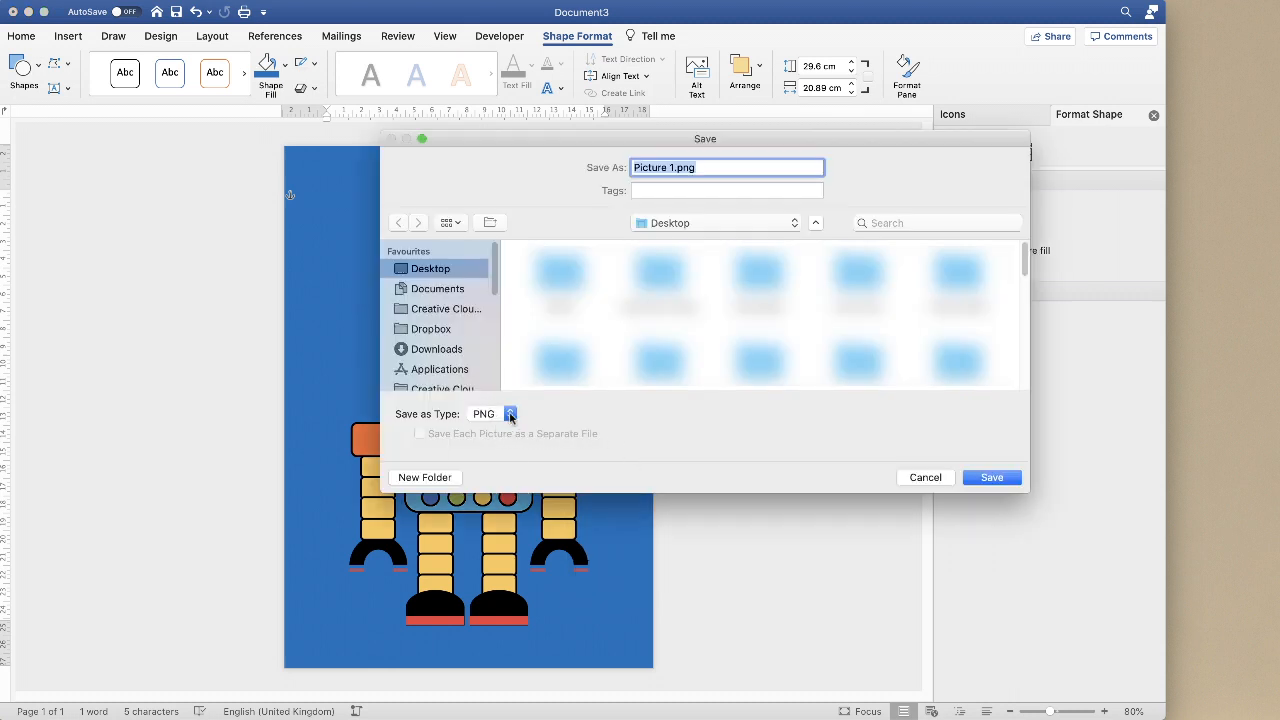
pyautogui.click(510, 414)
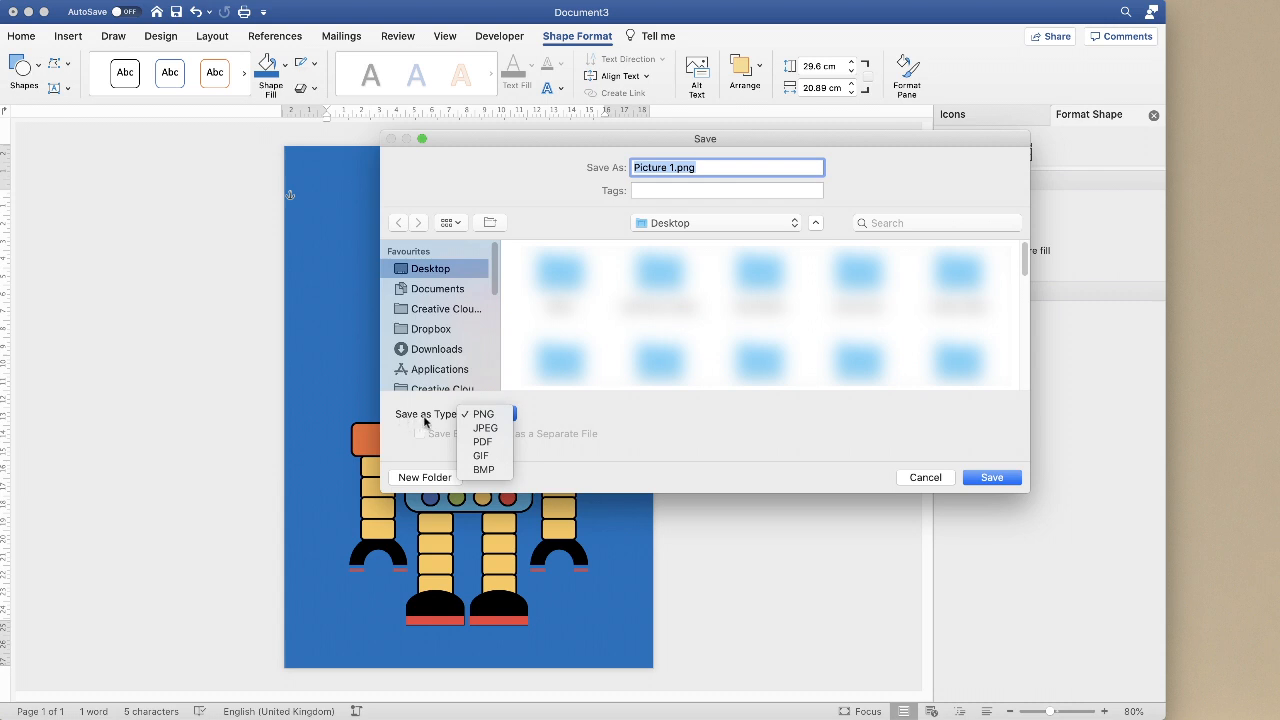
pyautogui.click(493, 430)
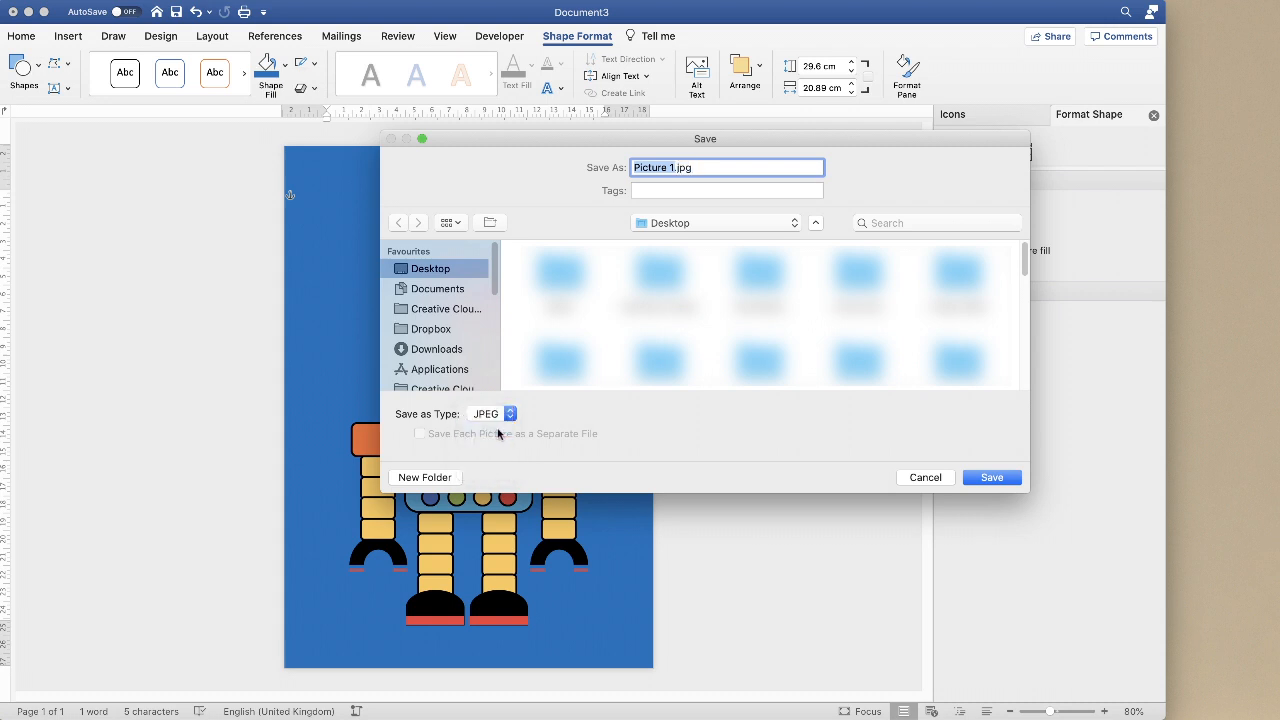
pyautogui.press('BackSpace')
pyautogui.write('Robot')
pyautogui.click(992, 478)
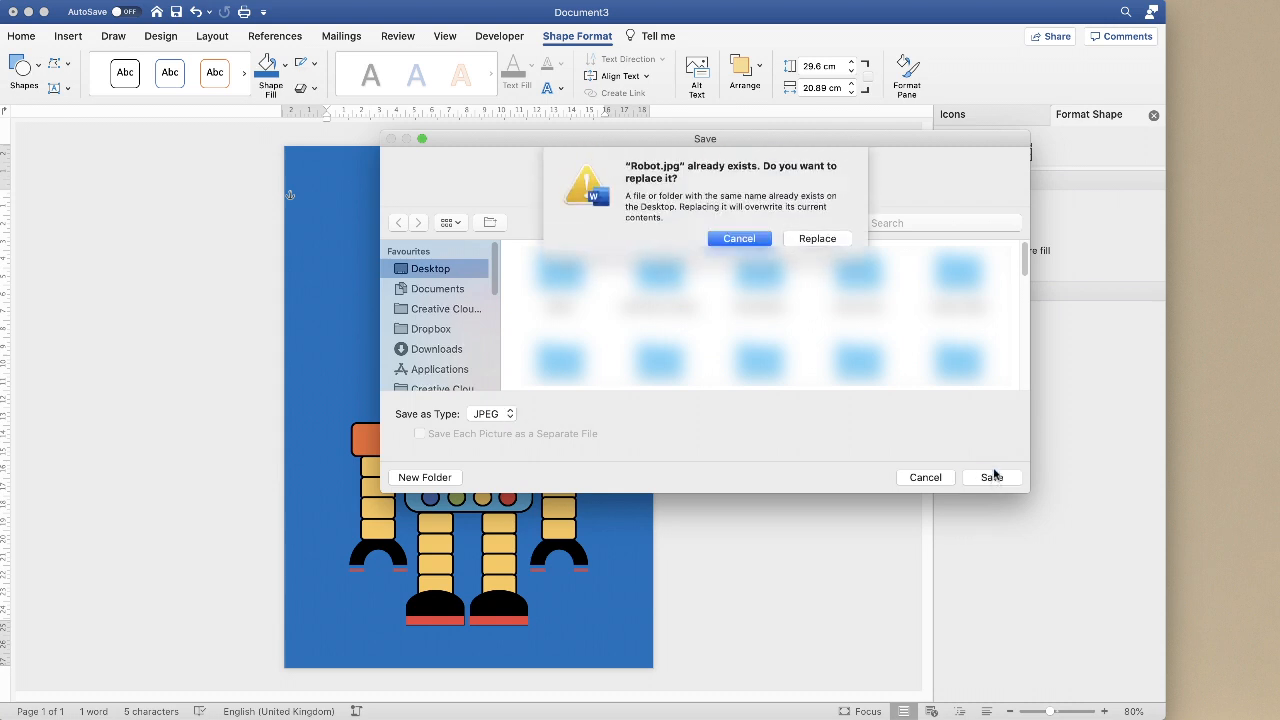
pyautogui.press('Return')
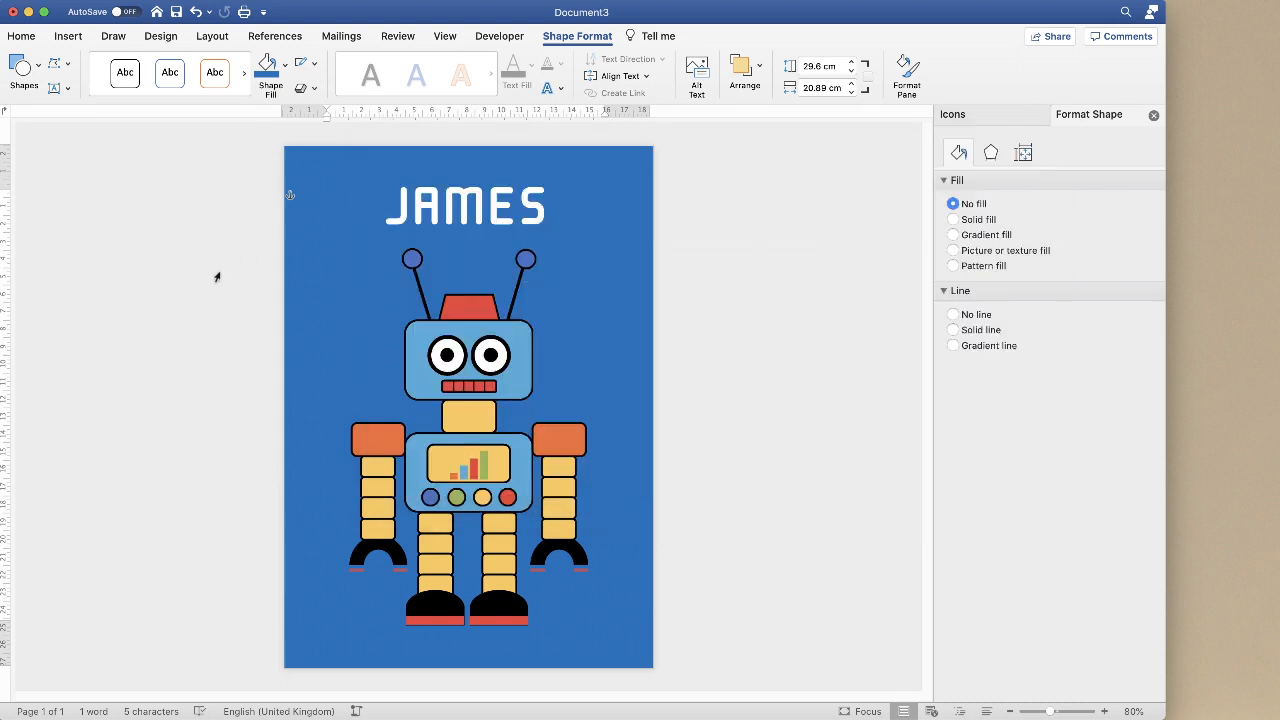
# Step: Insert the picture Robot.jpg from the Desktop and set its text wrapping to In Front of Text
pyautogui.click(68, 37)
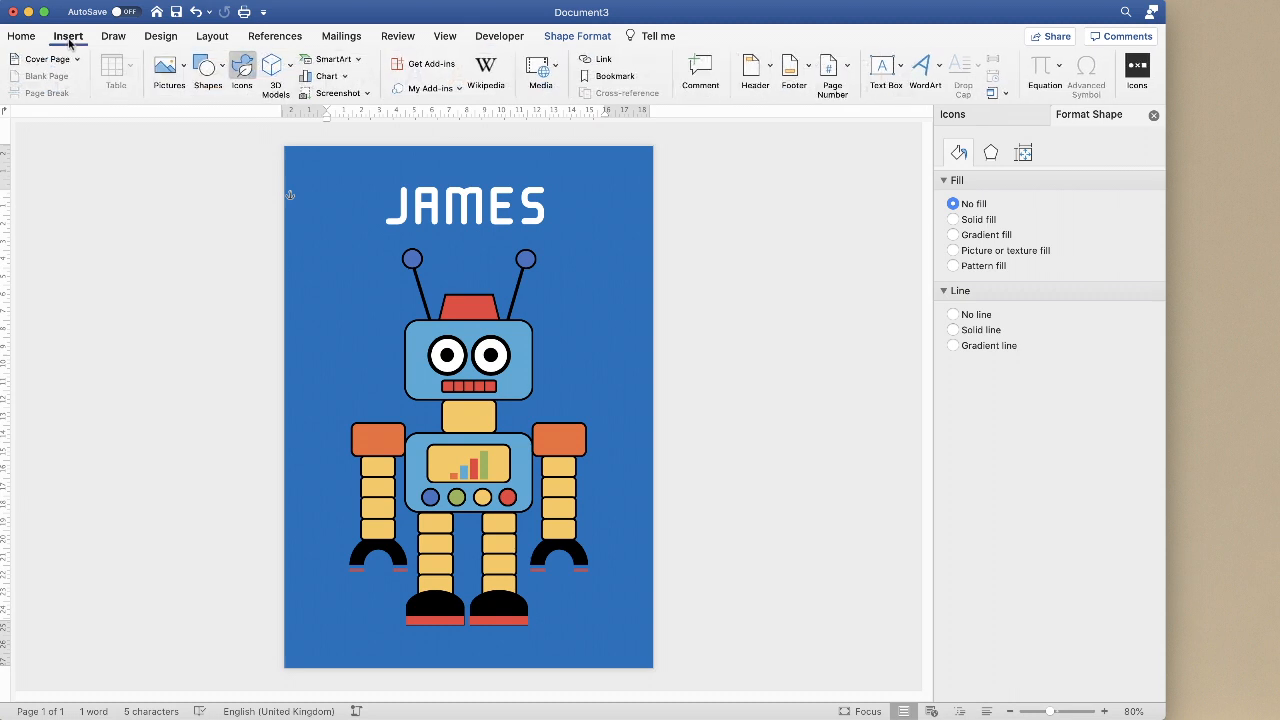
pyautogui.click(185, 67)
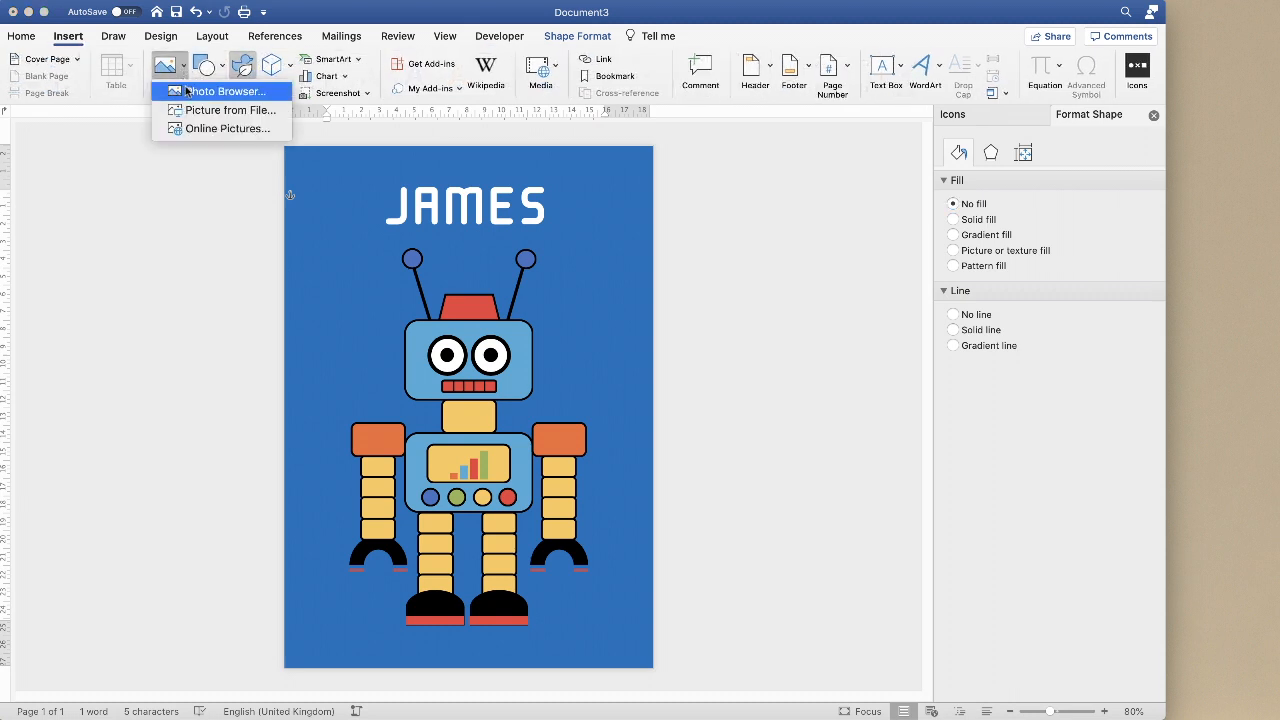
pyautogui.click(205, 118)
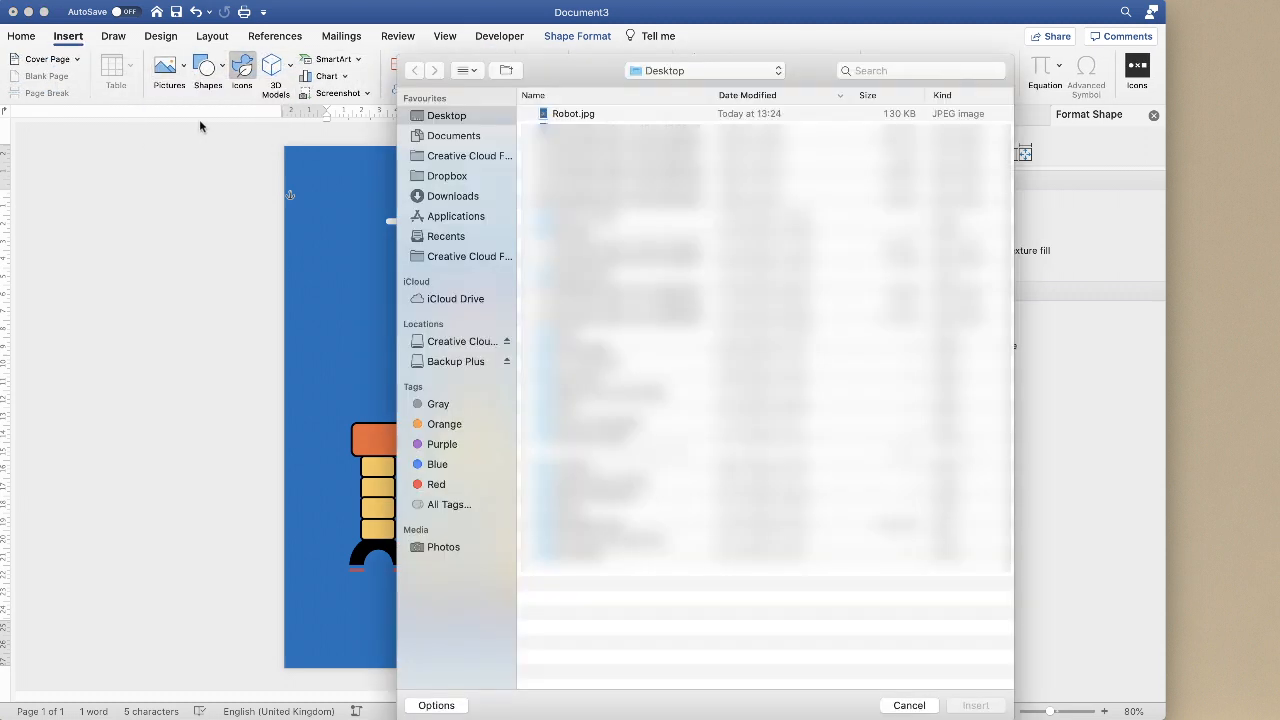
pyautogui.click(571, 117)
pyautogui.click(975, 706)
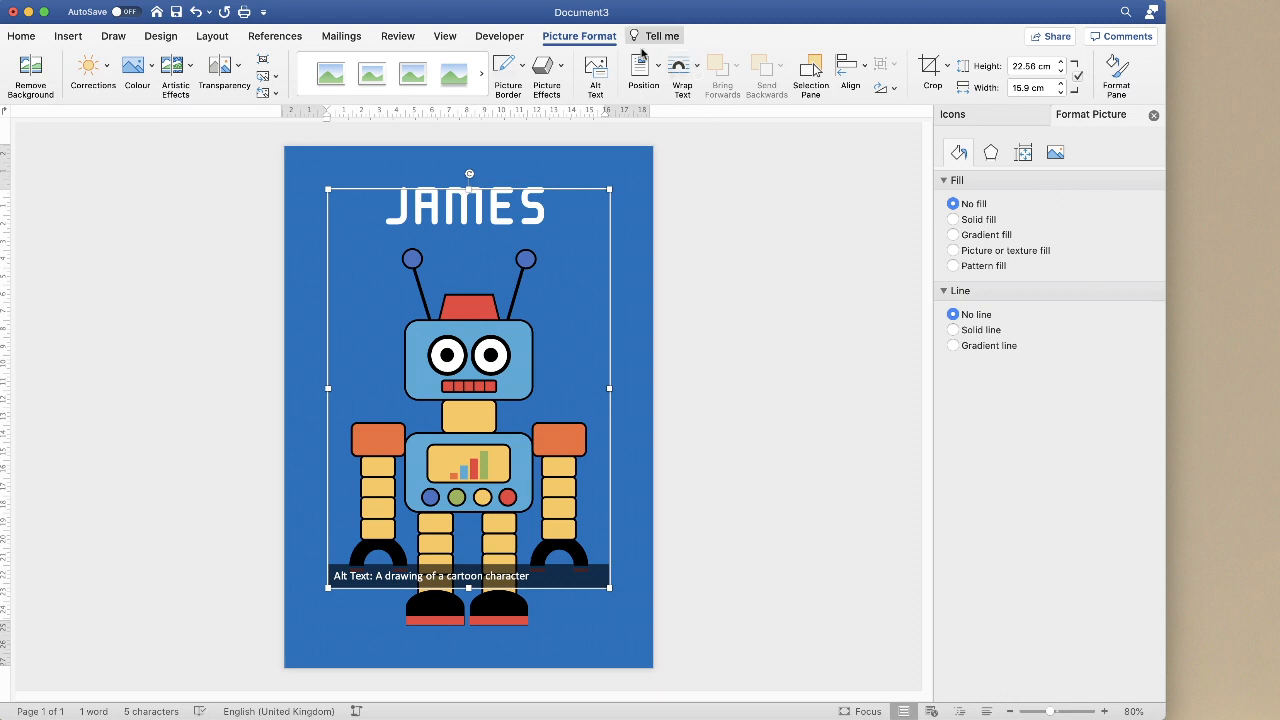
pyautogui.click(697, 67)
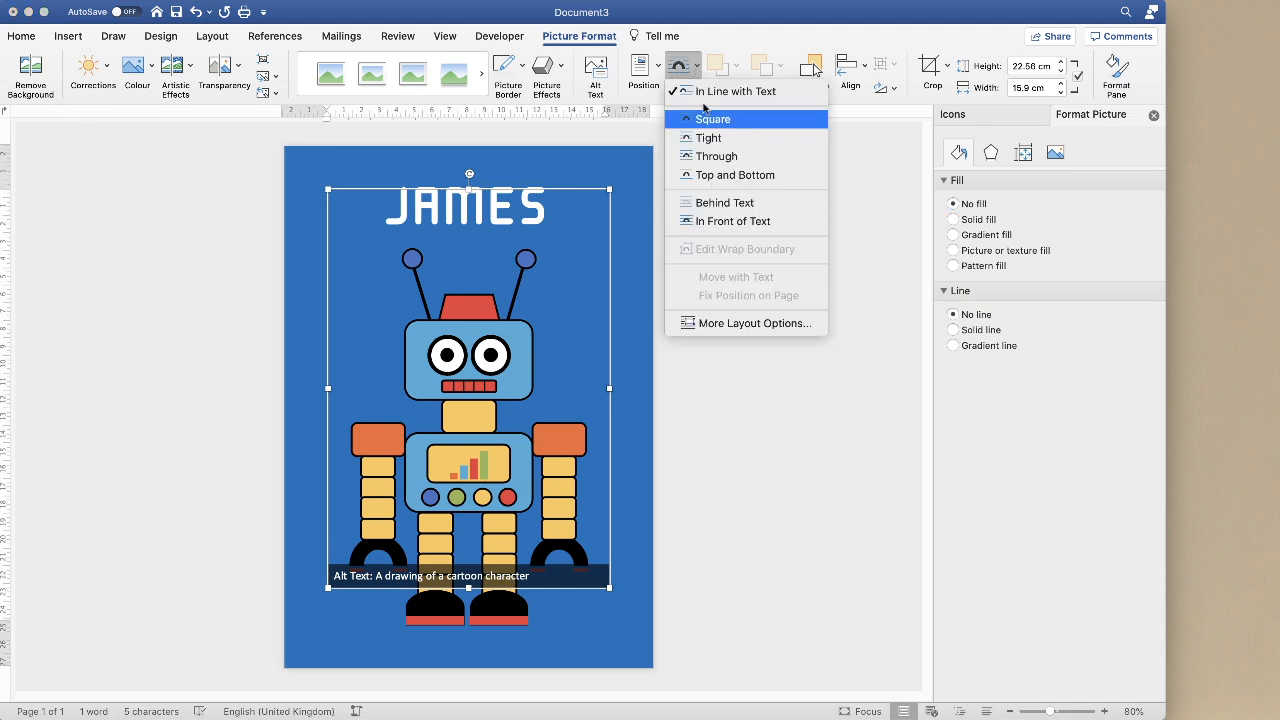
pyautogui.click(726, 222)
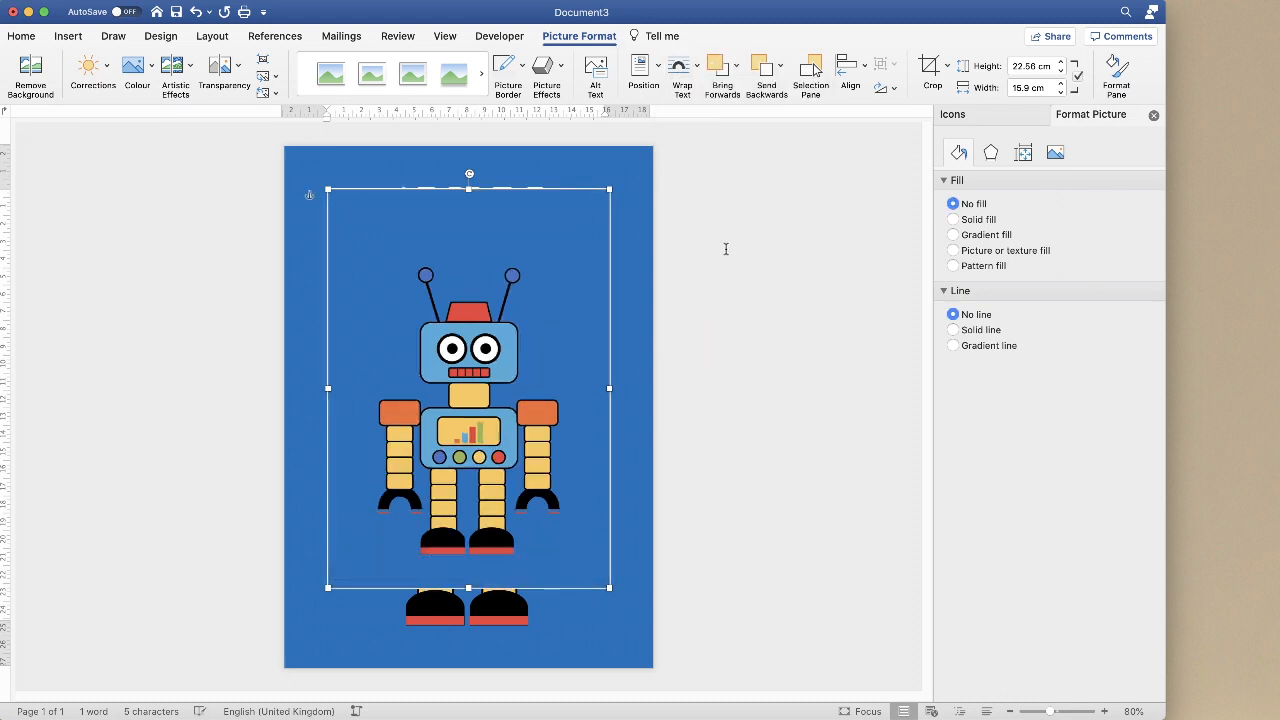
# Step: Shrink the inserted robot picture to about 20.32 cm high by 14.34 cm wide and place it below the name
pyautogui.moveTo(480, 350)
pyautogui.mouseDown()
pyautogui.moveTo(511, 352)
pyautogui.moveTo(563, 521)
pyautogui.moveTo(558, 349)
pyautogui.moveTo(388, 270)
pyautogui.moveTo(477, 500)
pyautogui.moveTo(494, 326)
pyautogui.moveTo(446, 409)
pyautogui.moveTo(475, 353)
pyautogui.mouseUp()
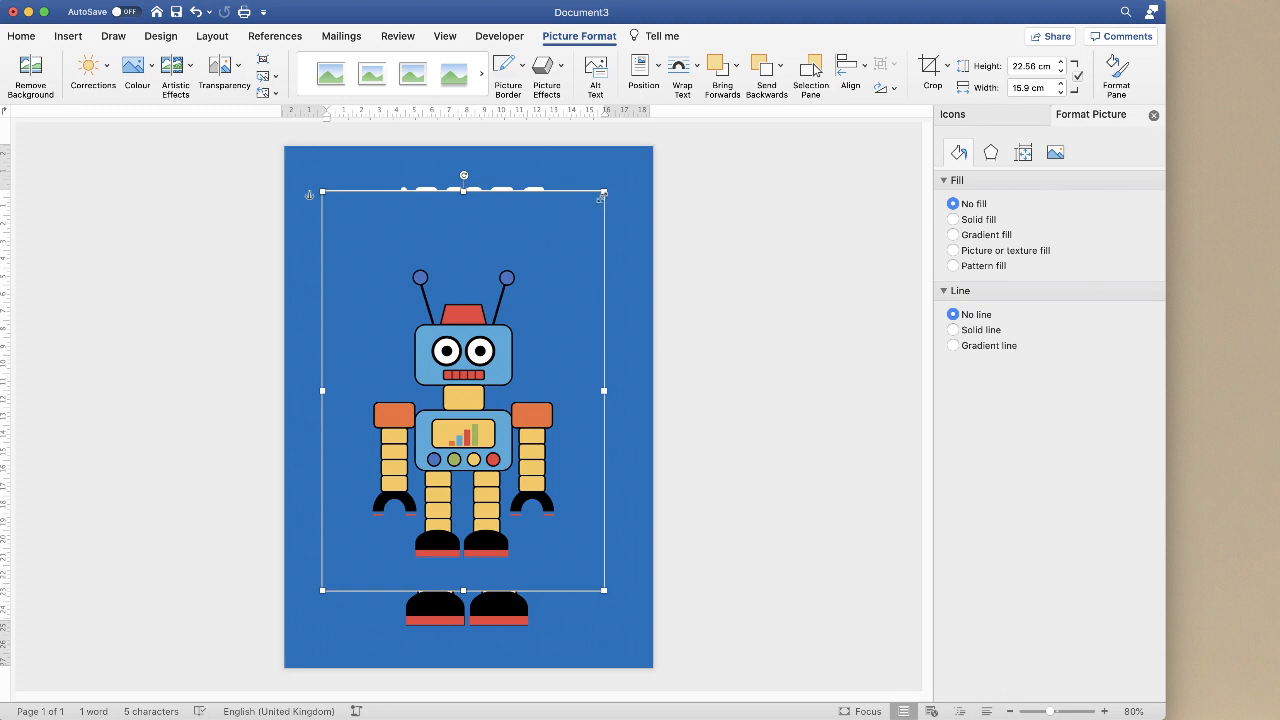
pyautogui.moveTo(604, 191); pyautogui.dragTo(723, 149)
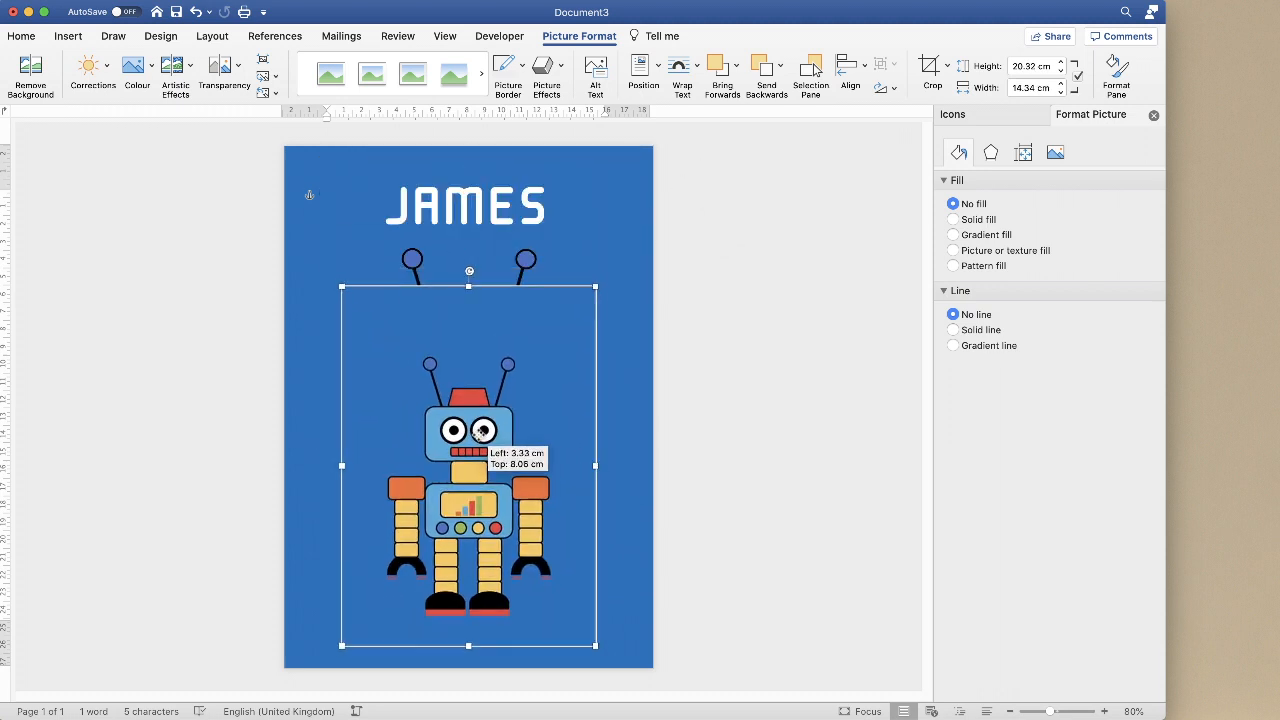
pyautogui.moveTo(473, 430); pyautogui.dragTo(472, 430)
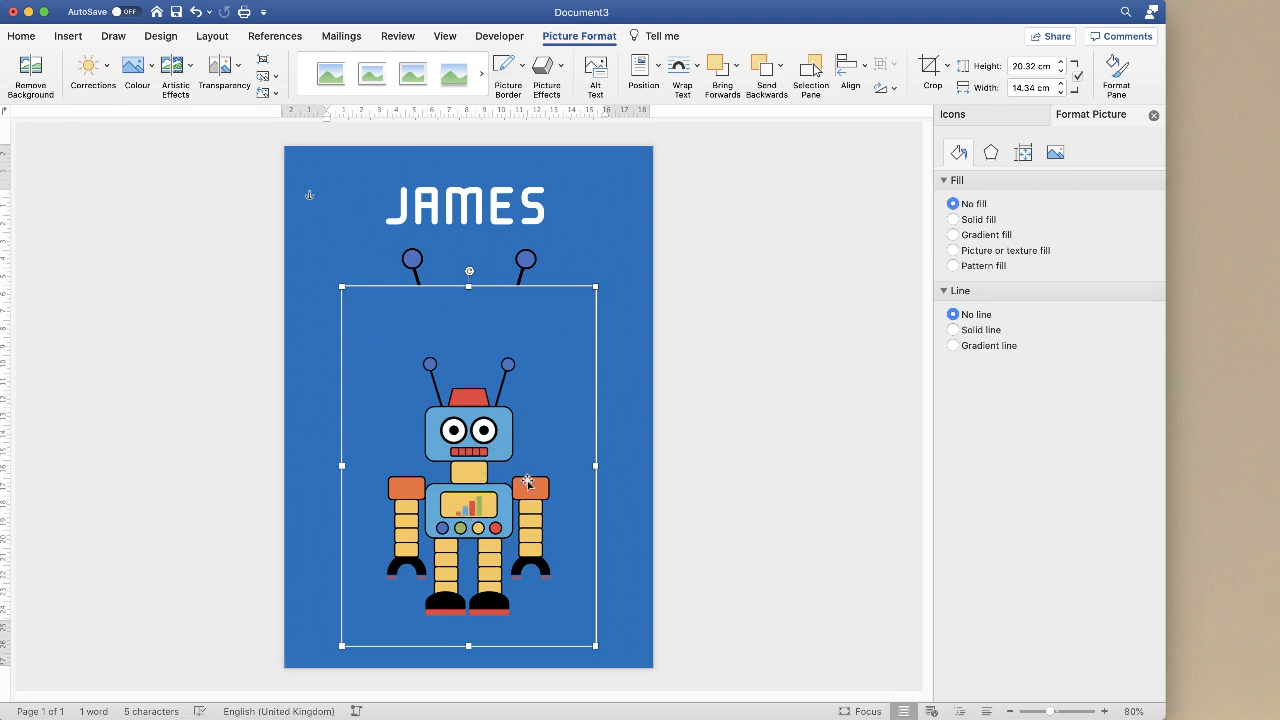
pyautogui.moveTo(517, 449); pyautogui.dragTo(531, 430)
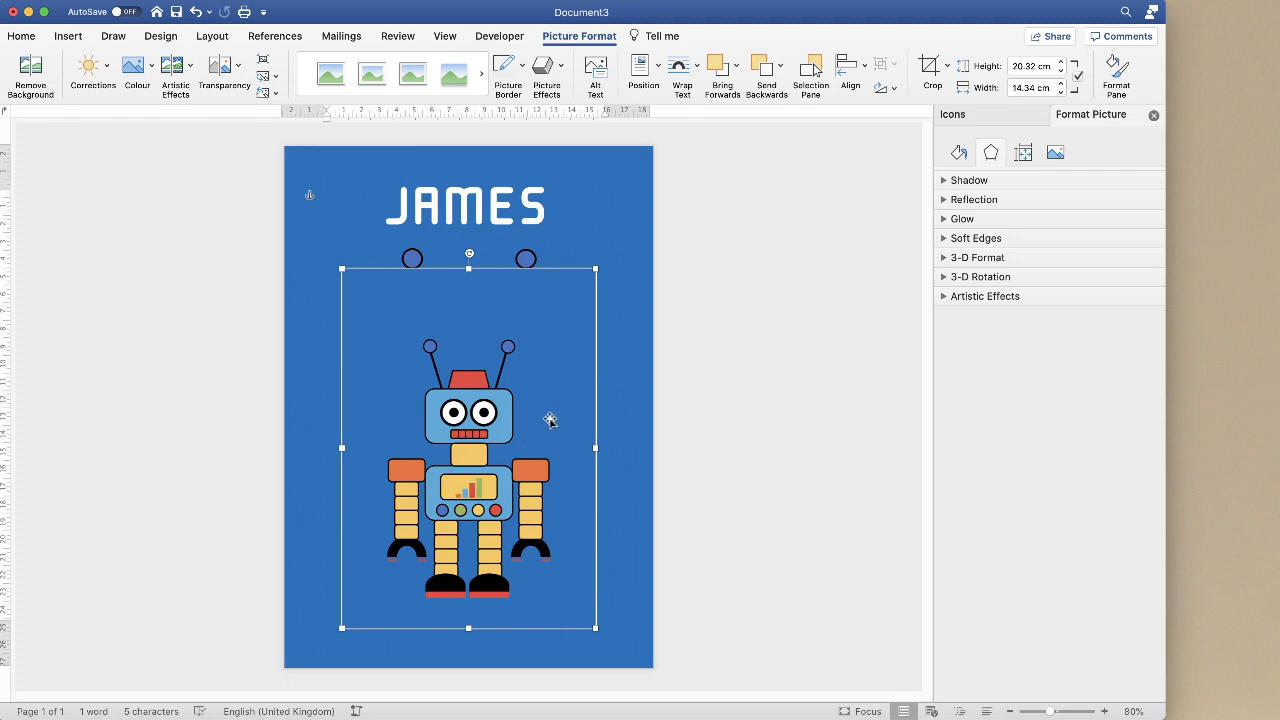